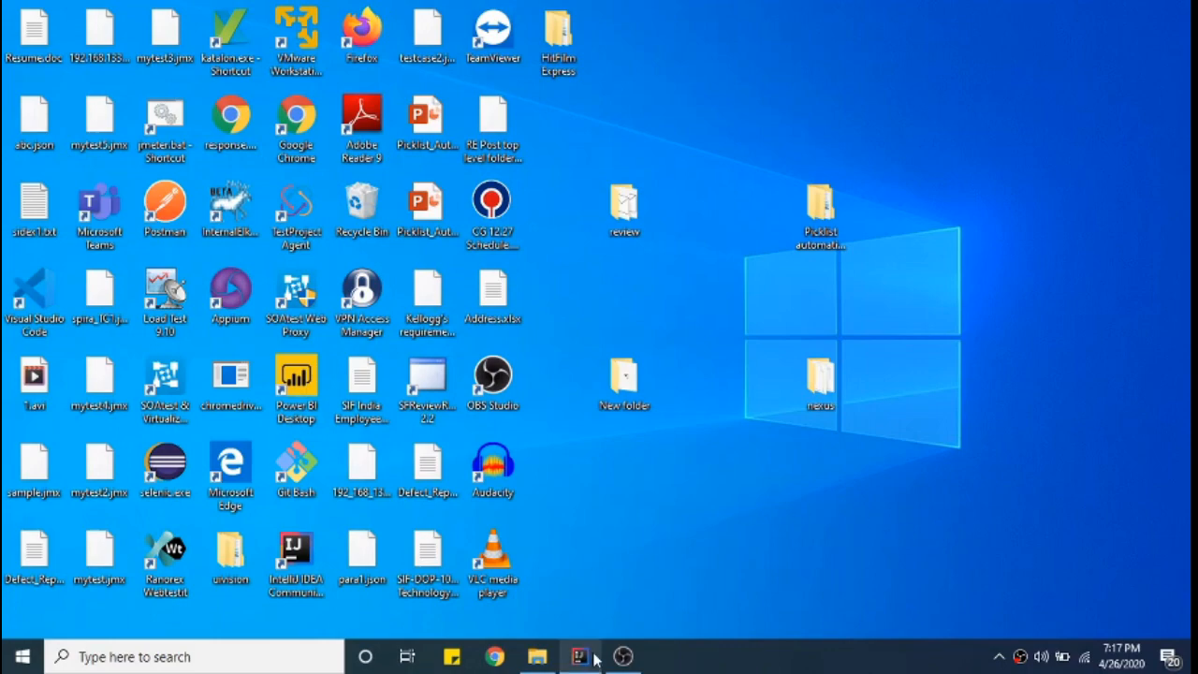
# - Bring up the framework project in IntelliJ, widen the Project panel and expand src > main > java
pyautogui.moveTo(594, 657)
pyautogui.click(591, 616)
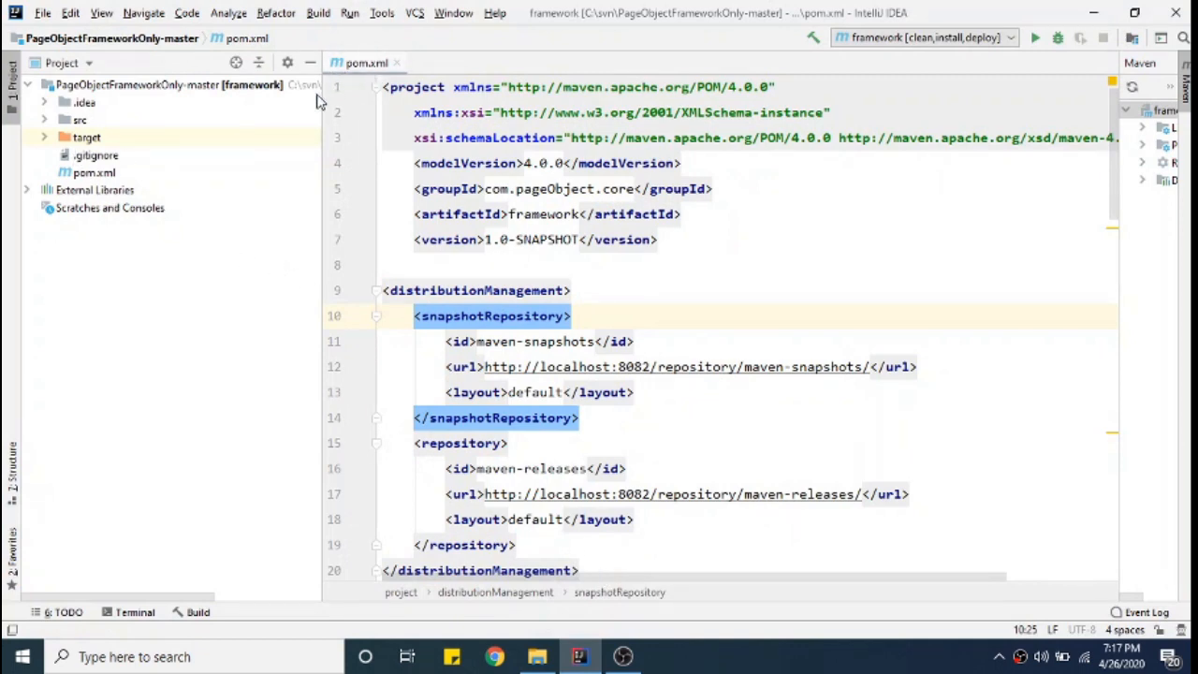
pyautogui.moveTo(322, 97); pyautogui.dragTo(421, 101)
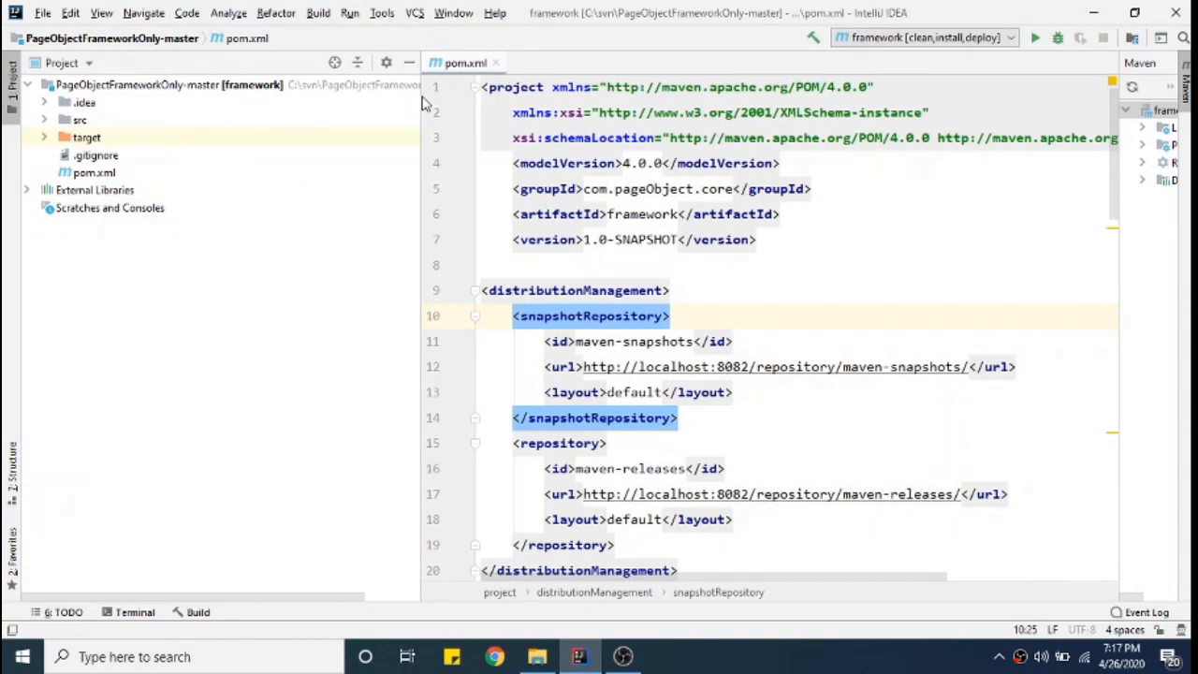
pyautogui.click(30, 87)
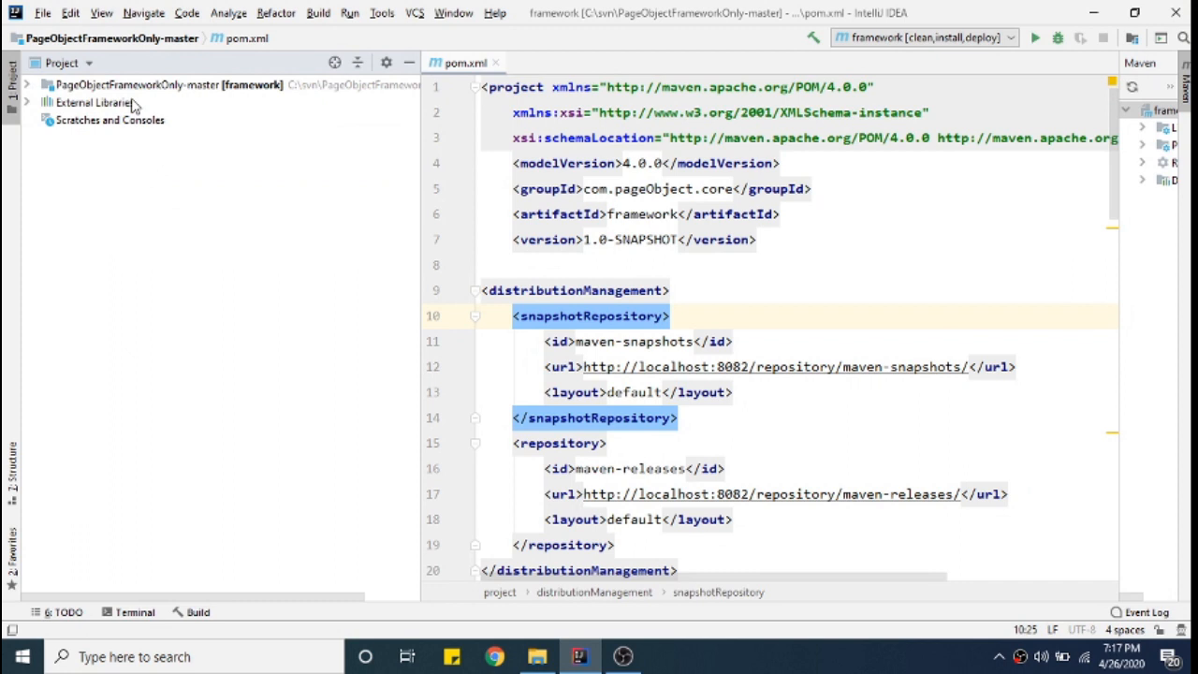
pyautogui.click(240, 91)
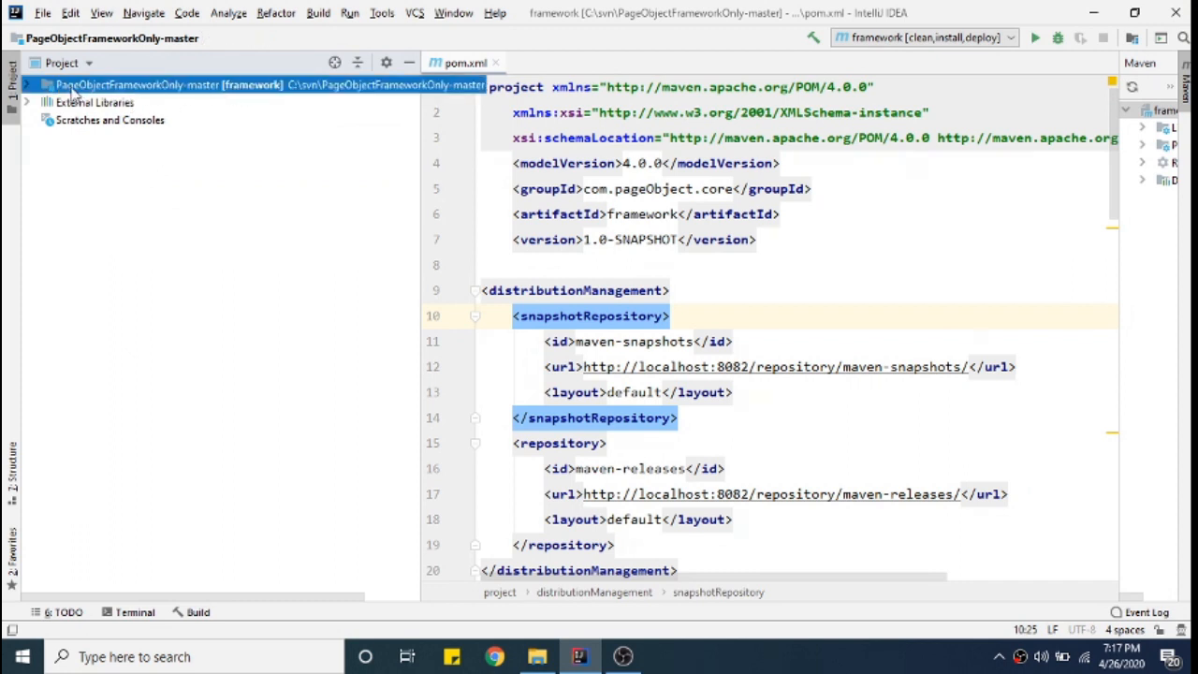
pyautogui.click(28, 86)
pyautogui.click(47, 120)
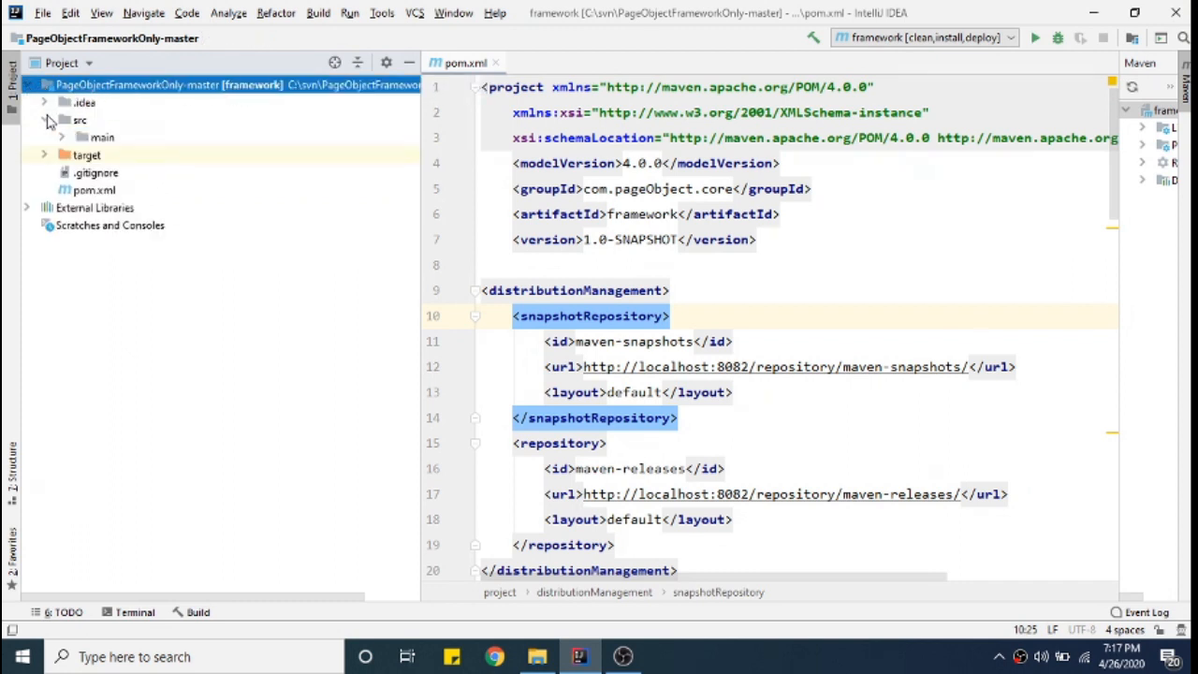
pyautogui.click(63, 139)
pyautogui.click(62, 138)
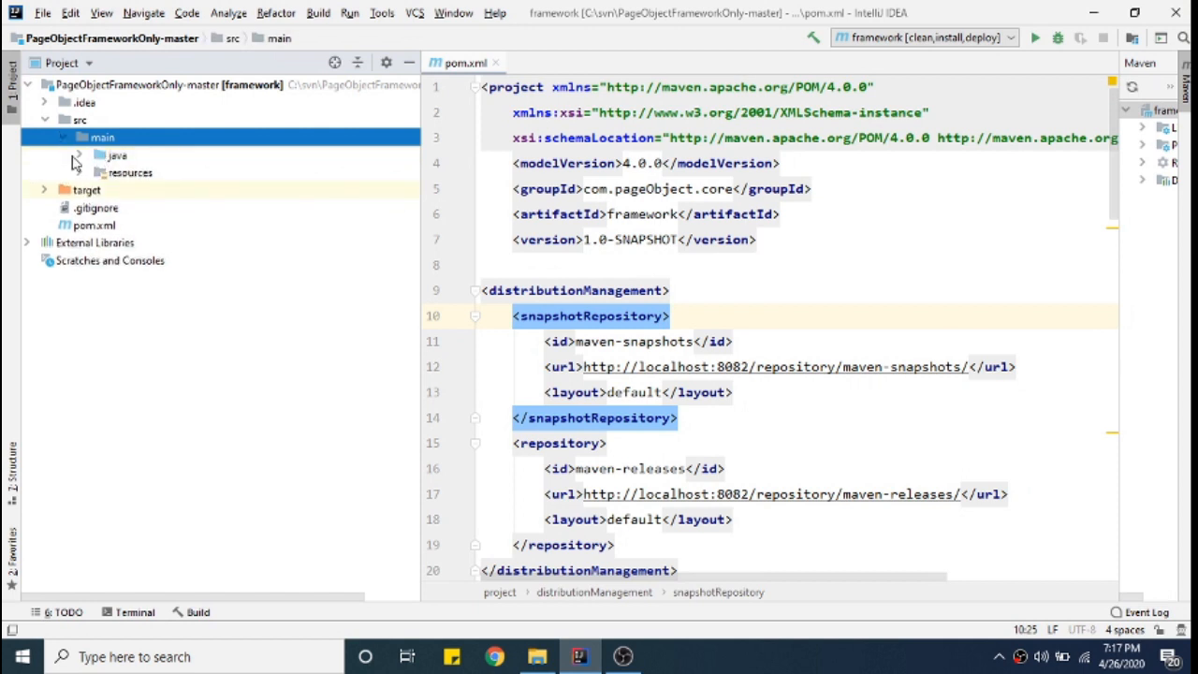
pyautogui.click(81, 155)
pyautogui.click(81, 156)
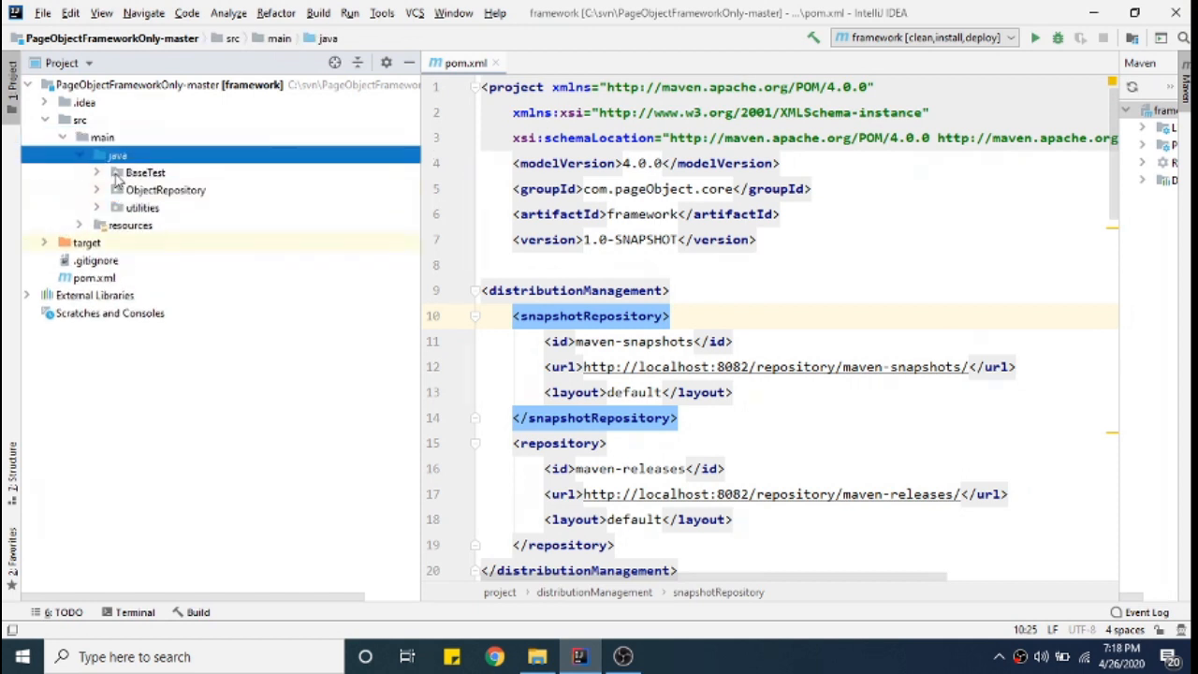
# - Open pom.xml and highlight its 1.0-SNAPSHOT coordinates and the testng dependency
pyautogui.click(105, 280)
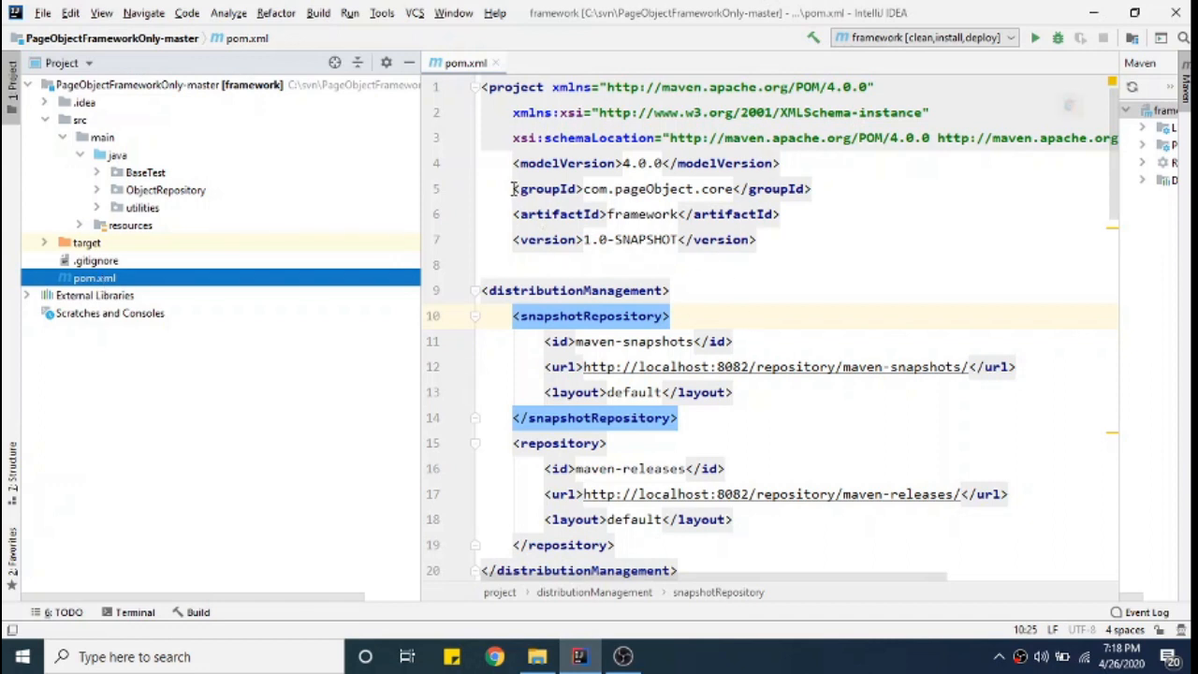
pyautogui.moveTo(514, 189); pyautogui.dragTo(810, 243)
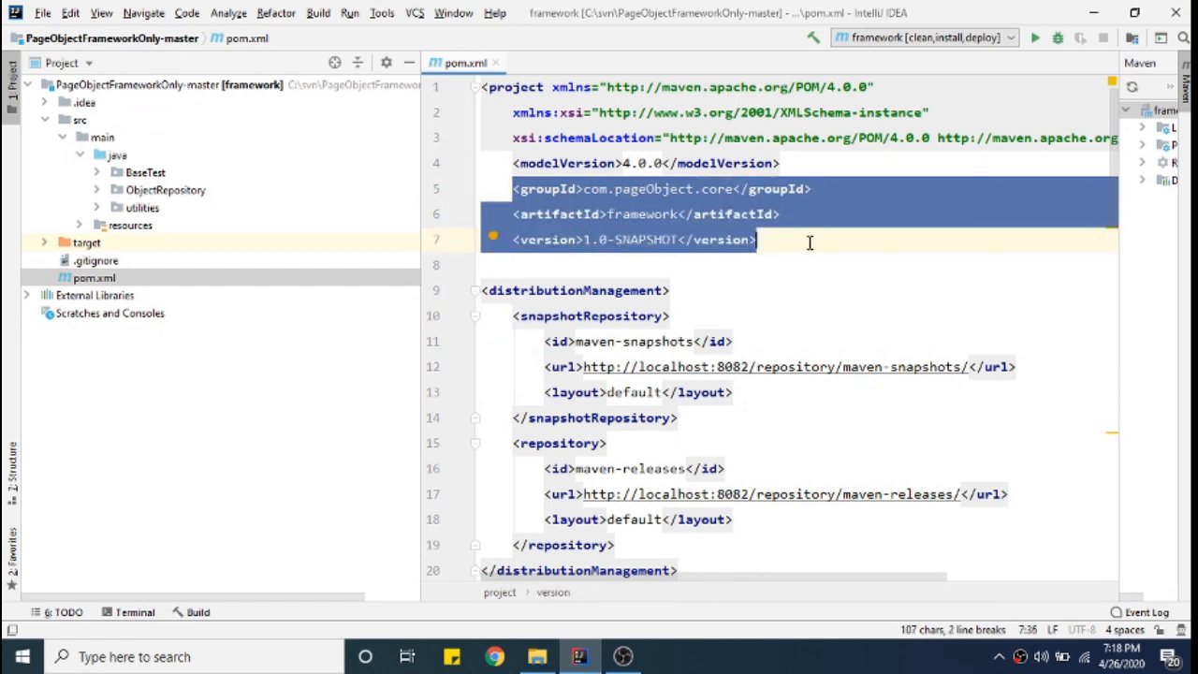
pyautogui.scroll(-3, 810, 242)
pyautogui.scroll(-2, 810, 243)
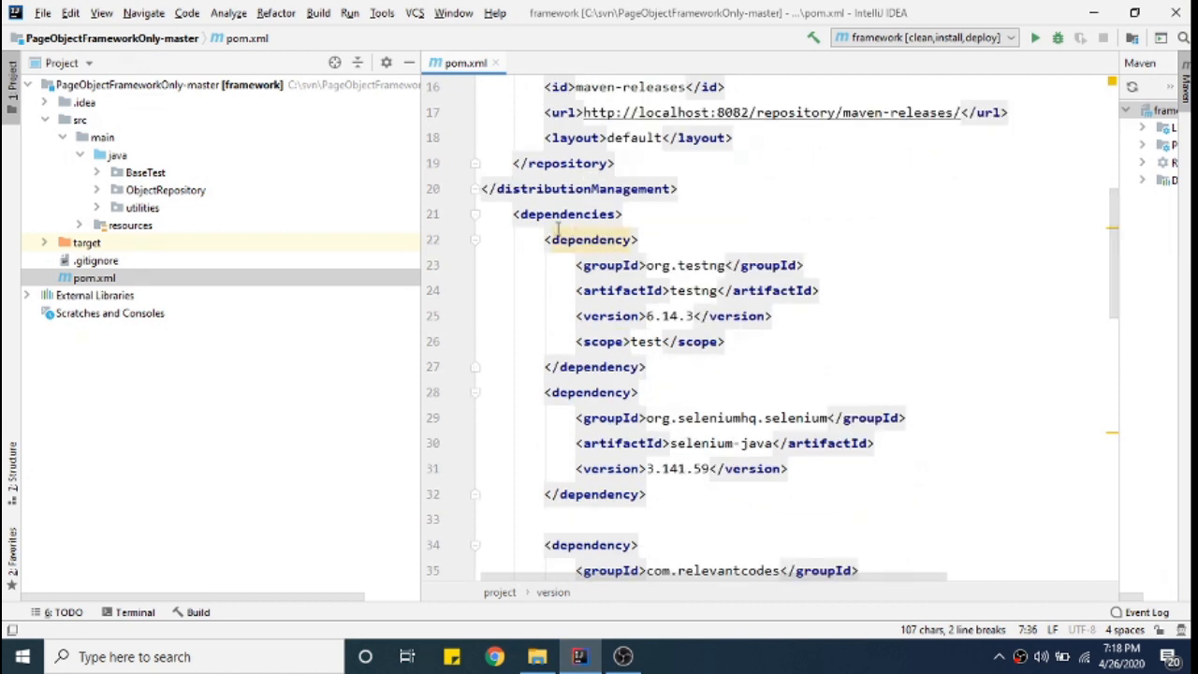
pyautogui.moveTo(514, 214); pyautogui.dragTo(704, 393)
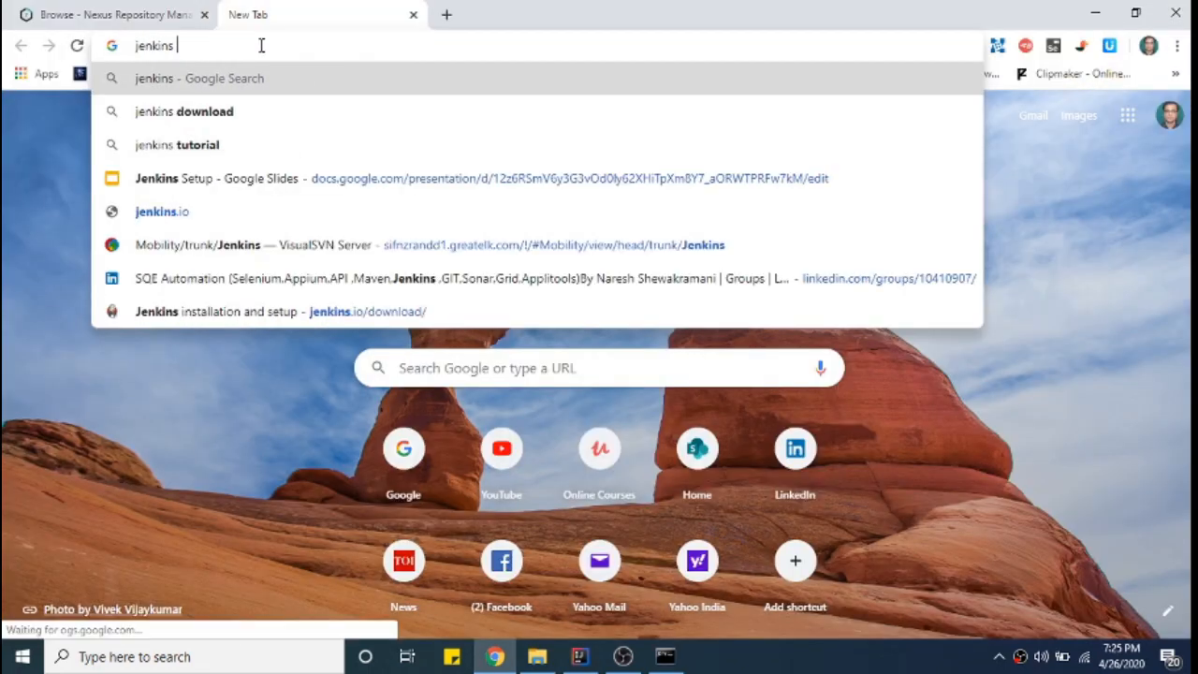
# - Search 'jenkins download', view the jenkins.io download page, then switch to File Explorer at C:\softwares
pyautogui.write('dow')
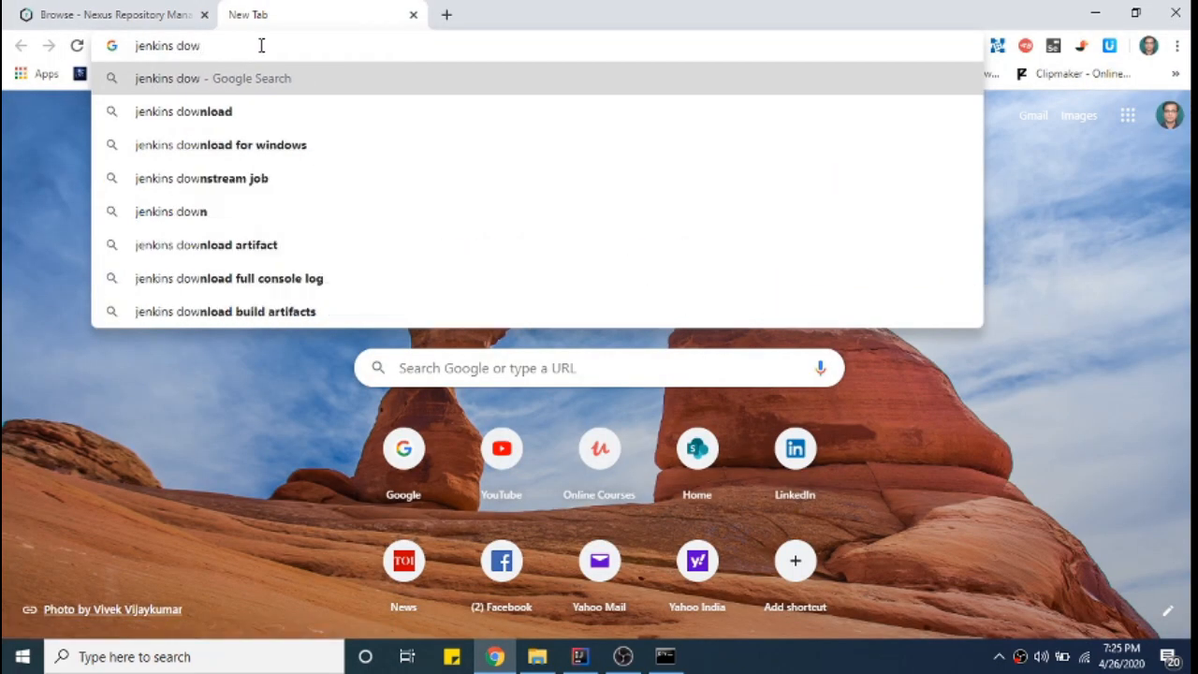
pyautogui.write('nload')
pyautogui.press('Return')
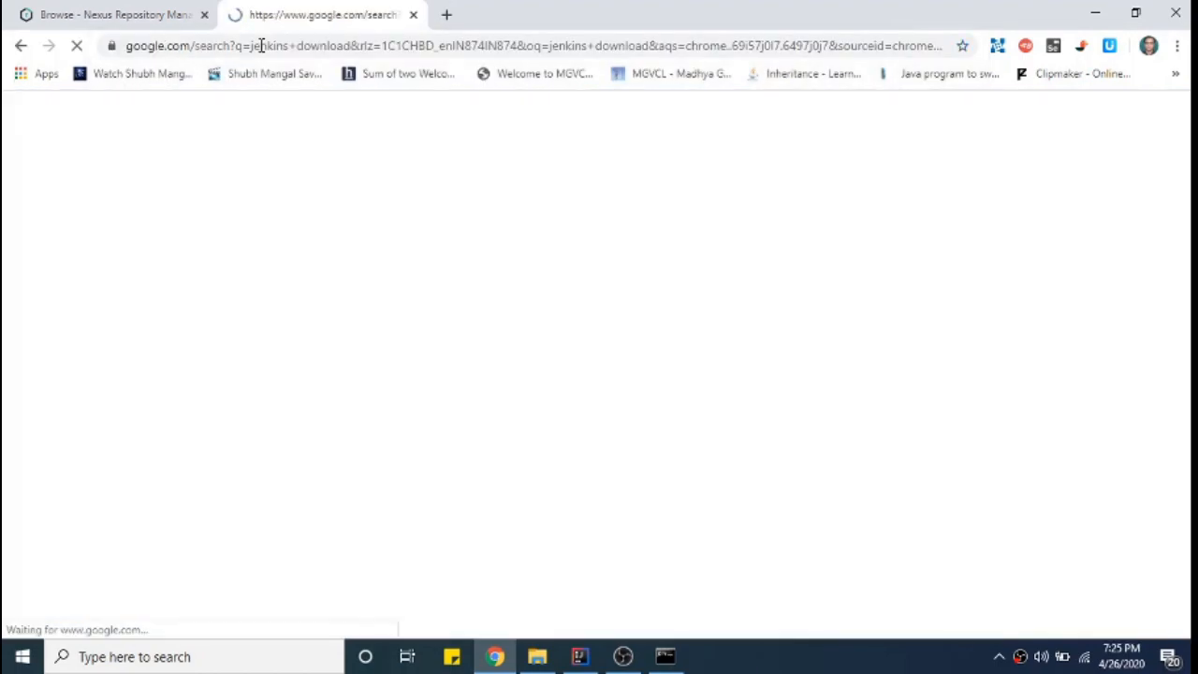
pyautogui.click(248, 272)
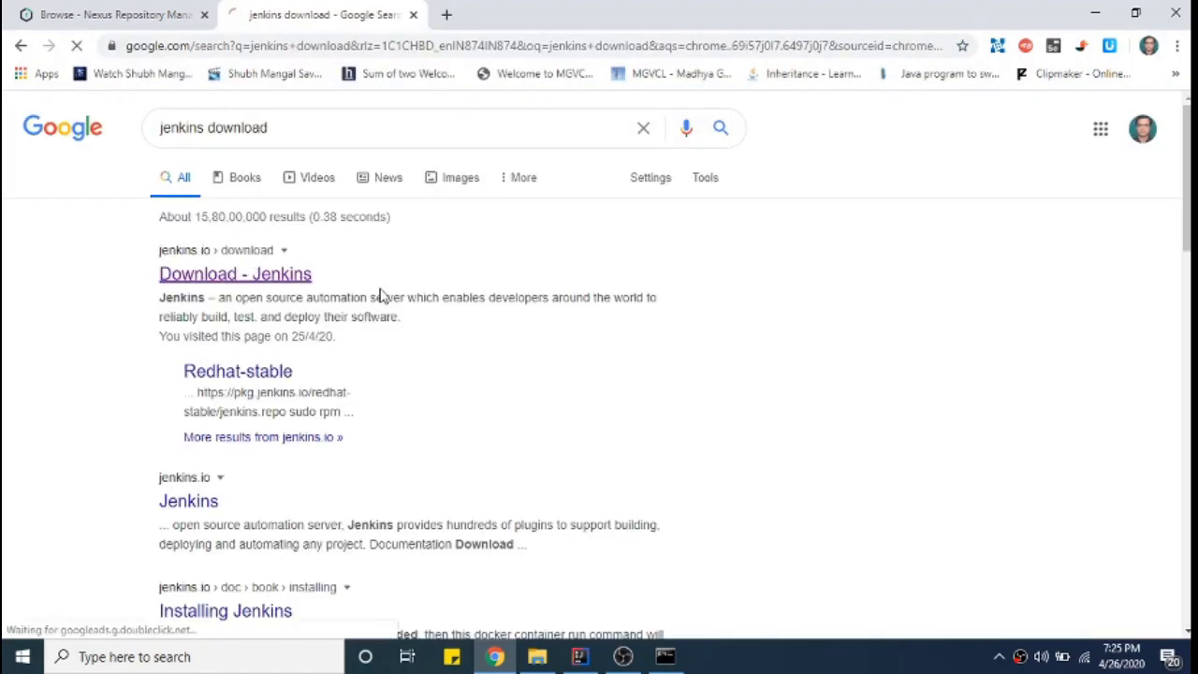
pyautogui.scroll(-15, 822, 426)
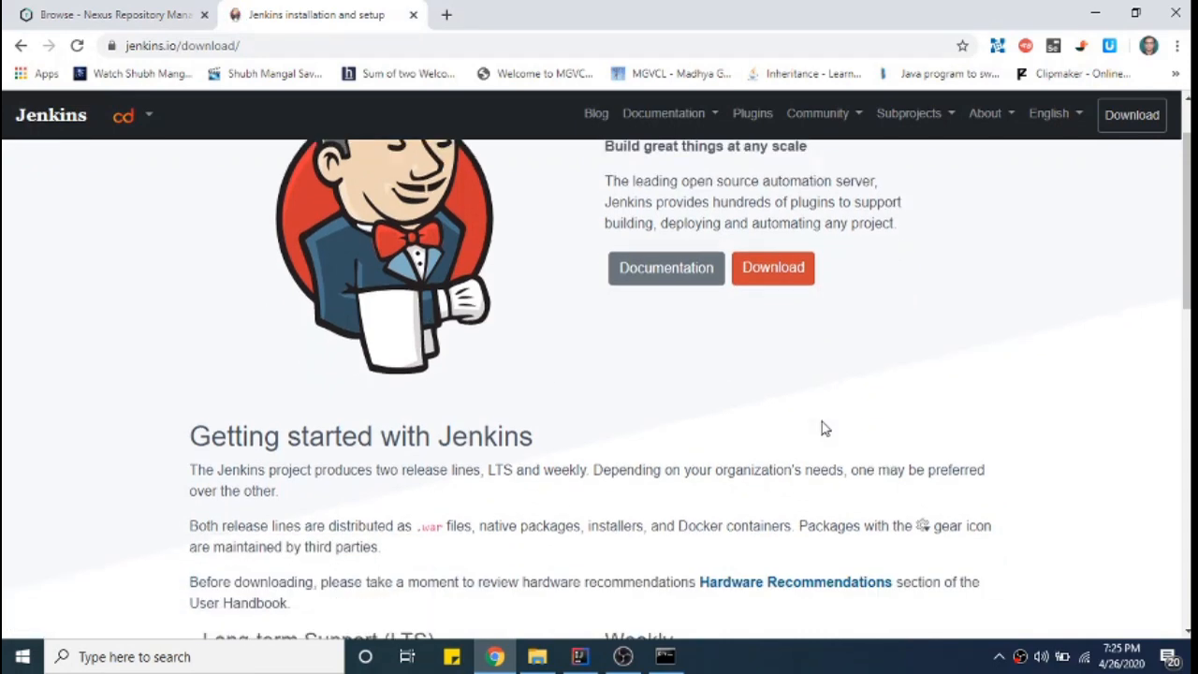
pyautogui.scroll(-2, 822, 427)
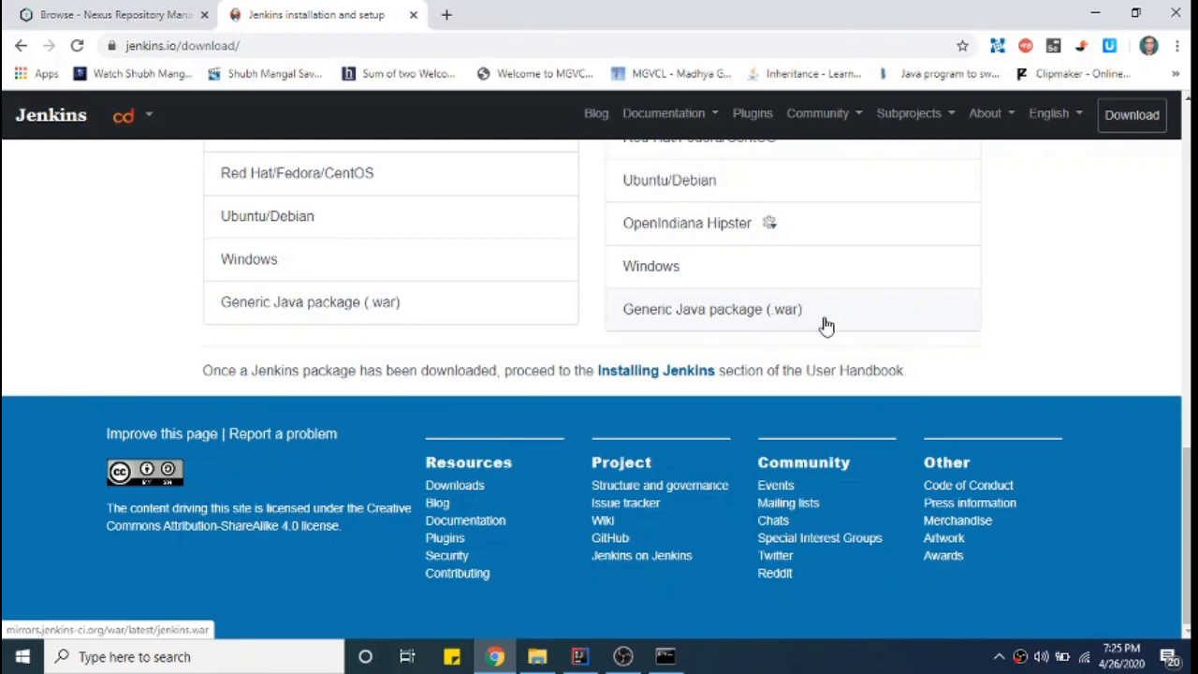
pyautogui.click(537, 656)
pyautogui.click(286, 56)
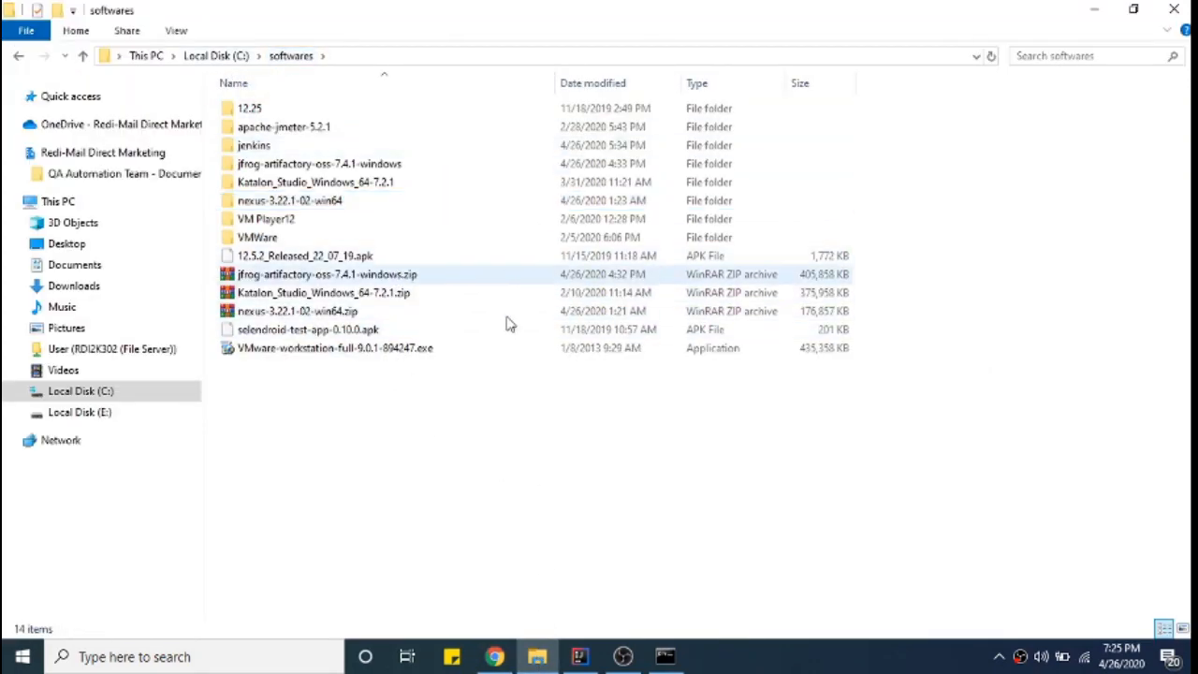
# - Open C:\softwares\jenkins containing jenkins.war and launch a command prompt there via cmd
pyautogui.click(435, 348)
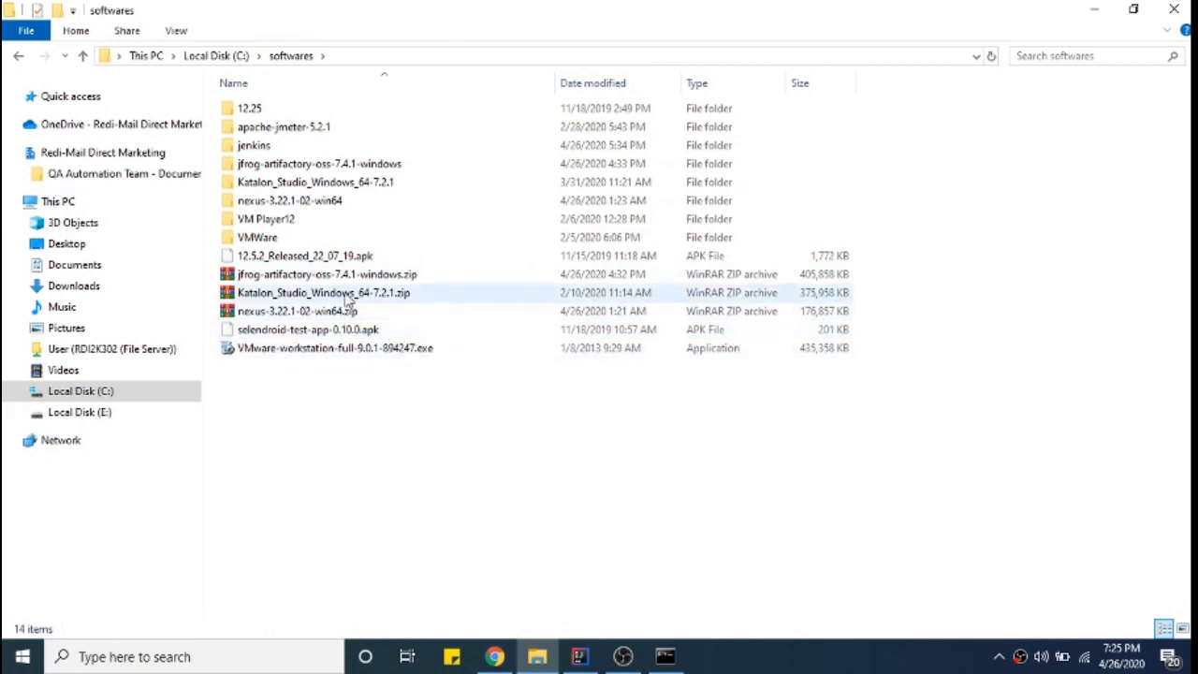
pyautogui.click(257, 146)
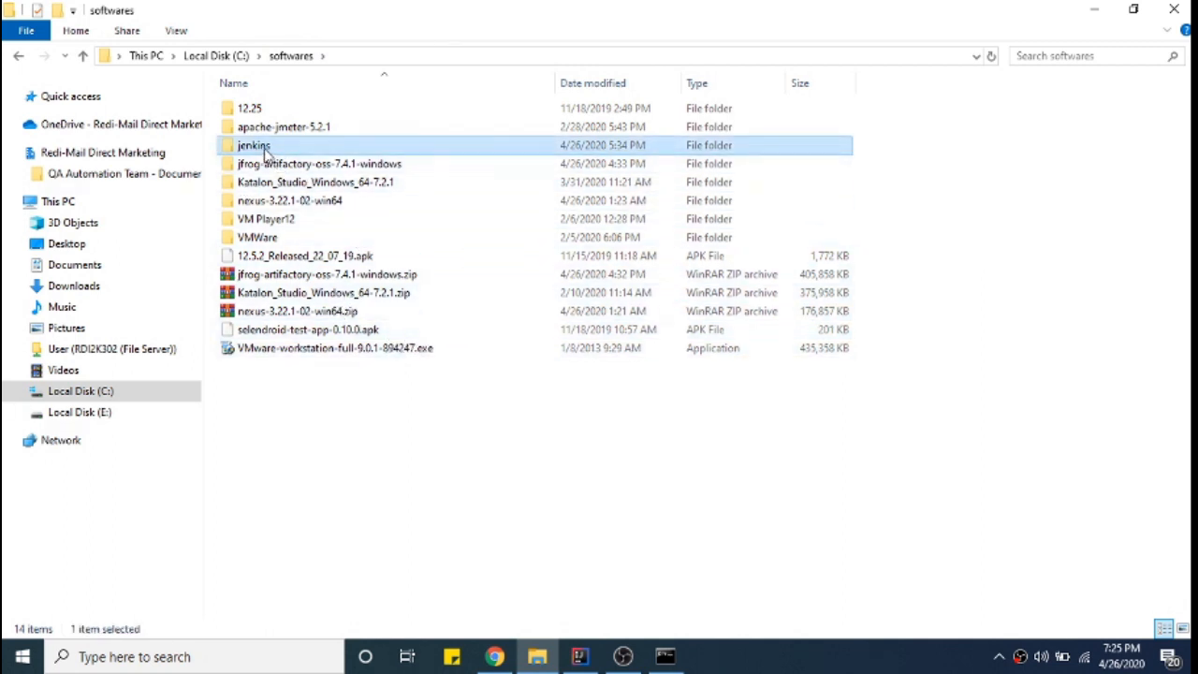
pyautogui.doubleClick(265, 155)
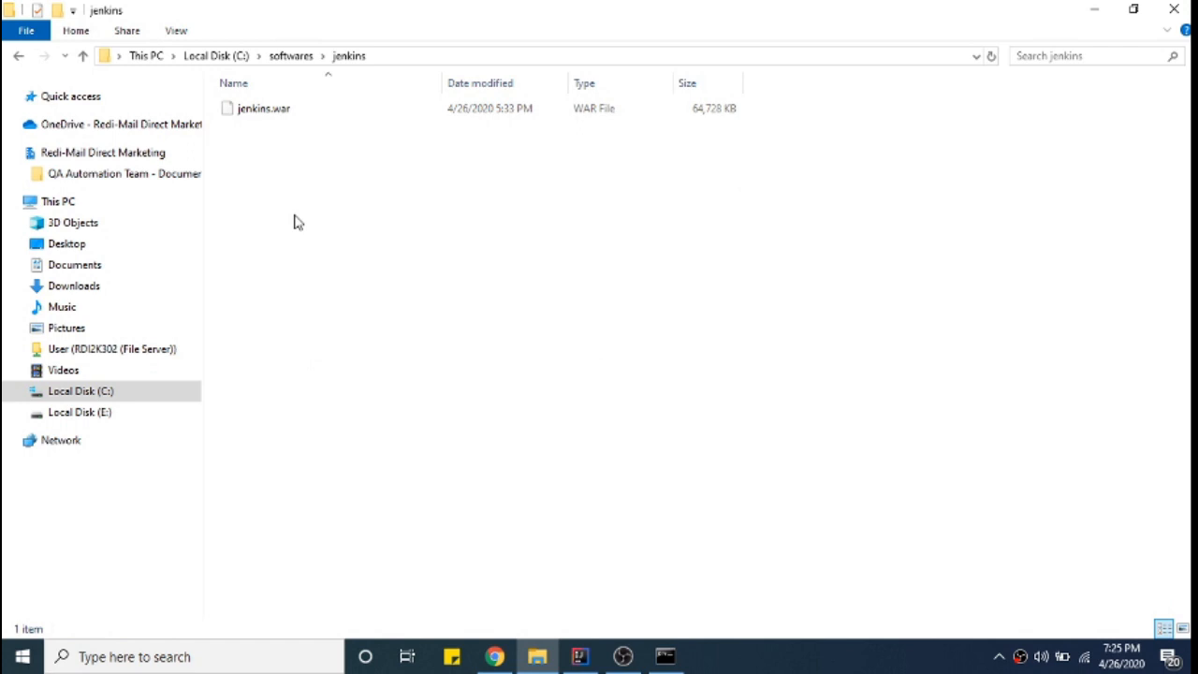
pyautogui.click(269, 111)
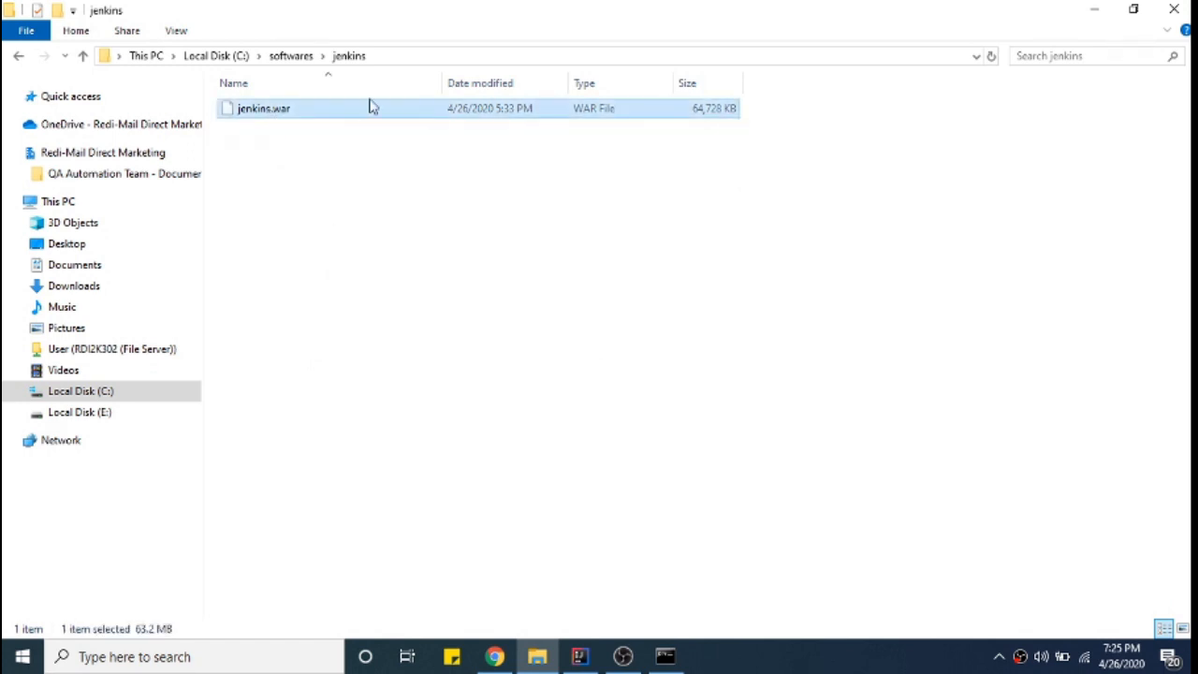
pyautogui.click(393, 51)
pyautogui.write('cmd')
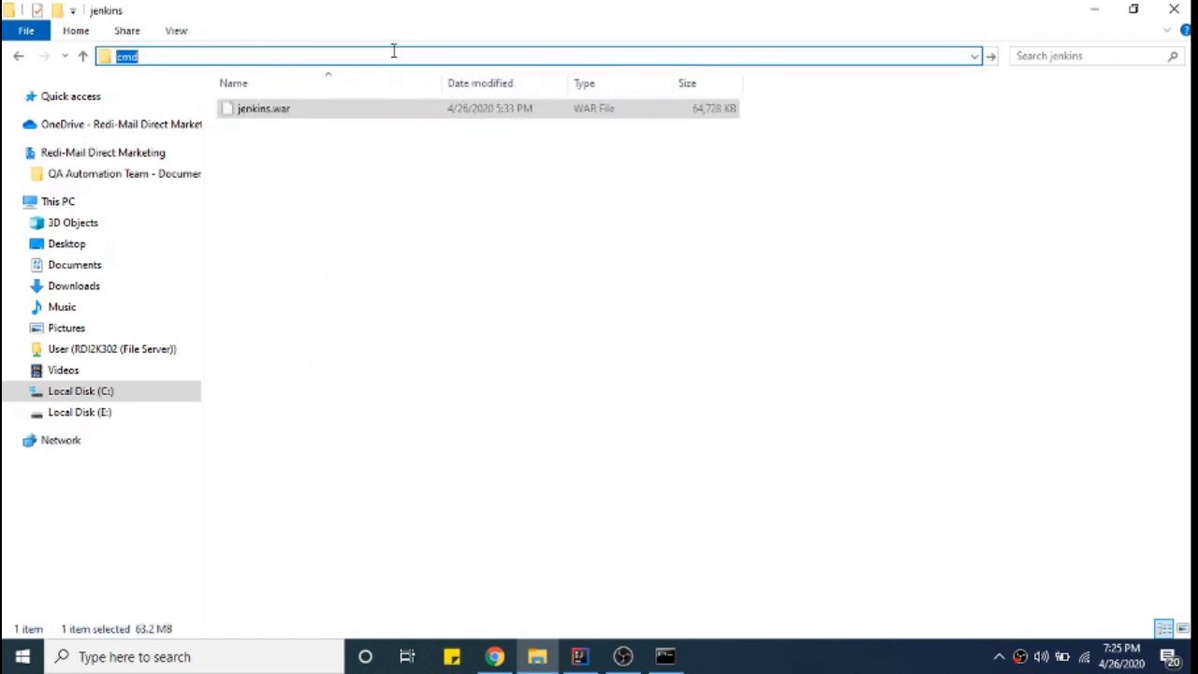
pyautogui.press('Return')
# - Run java -jar jenkins.war and watch Jenkins initialise and start its plugins
pyautogui.moveTo(410, 107); pyautogui.dragTo(585, 324)
pyautogui.write('java -jar ')
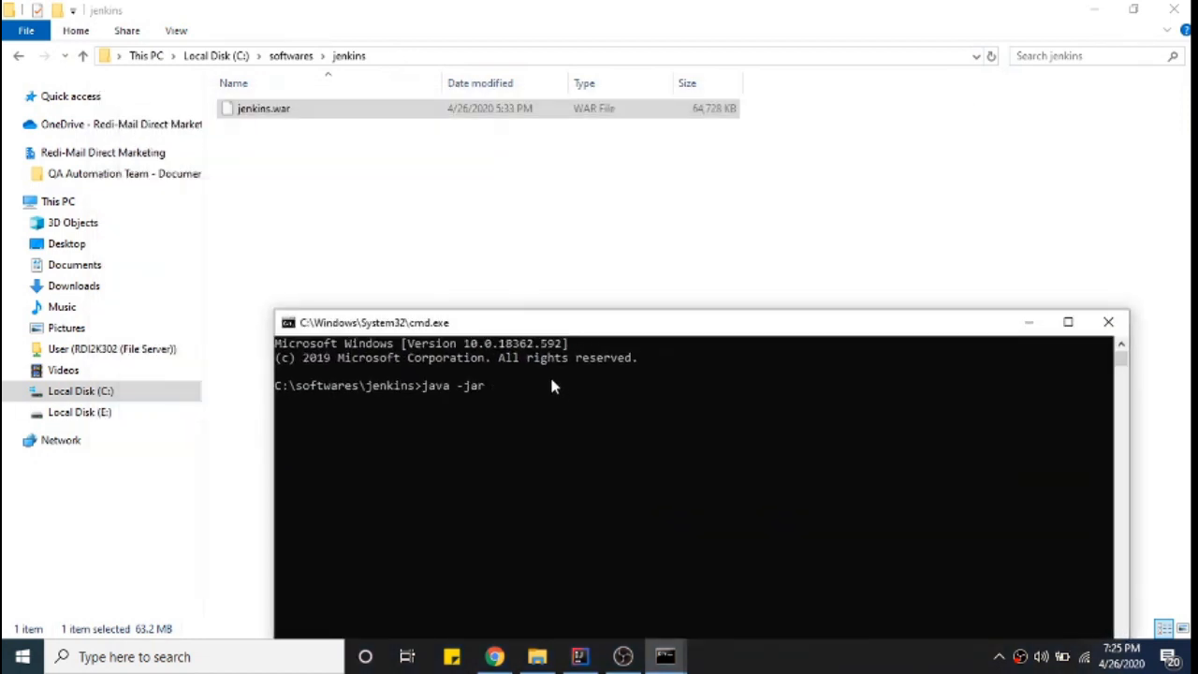
pyautogui.write('jenkins.war')
pyautogui.press('Return')
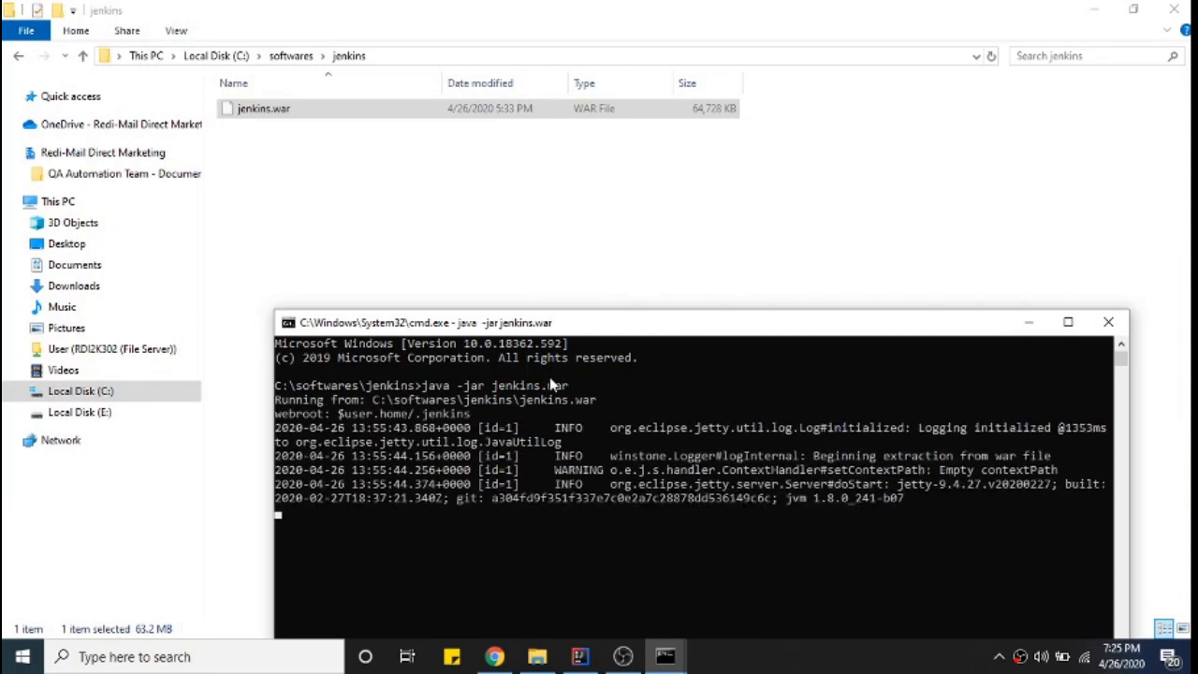
pyautogui.moveTo(697, 322); pyautogui.dragTo(682, 167)
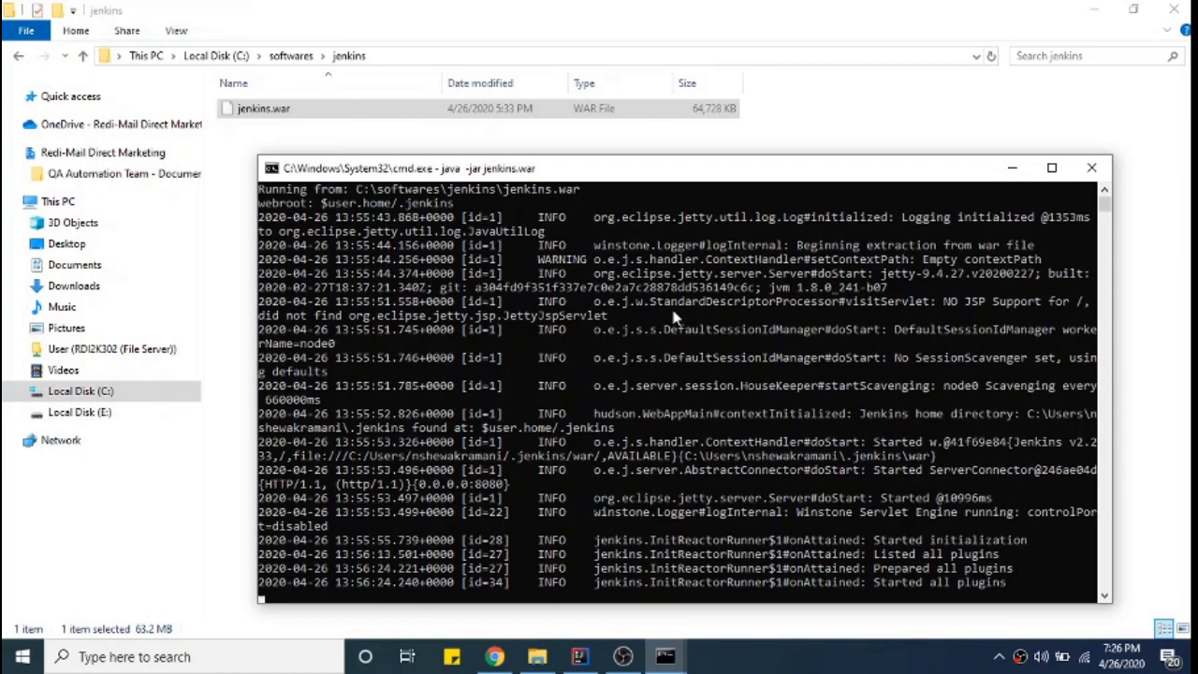
# - In a new Chrome tab, load localhost:8080 to reach Jenkins
pyautogui.click(494, 657)
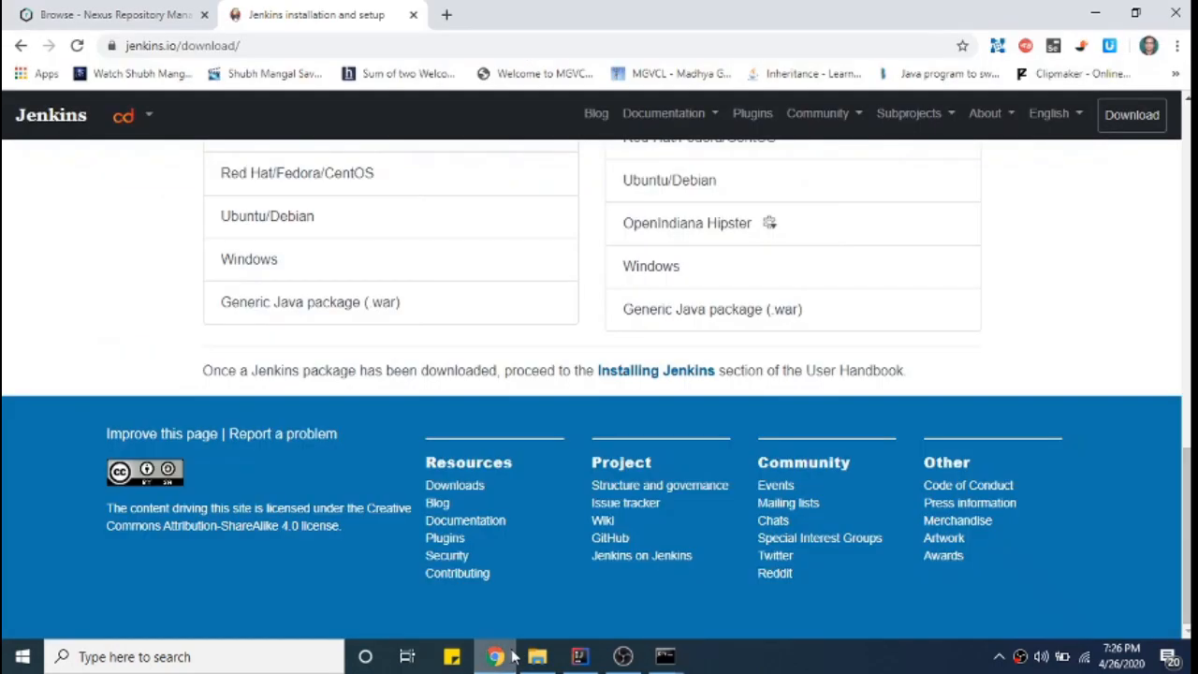
pyautogui.click(446, 14)
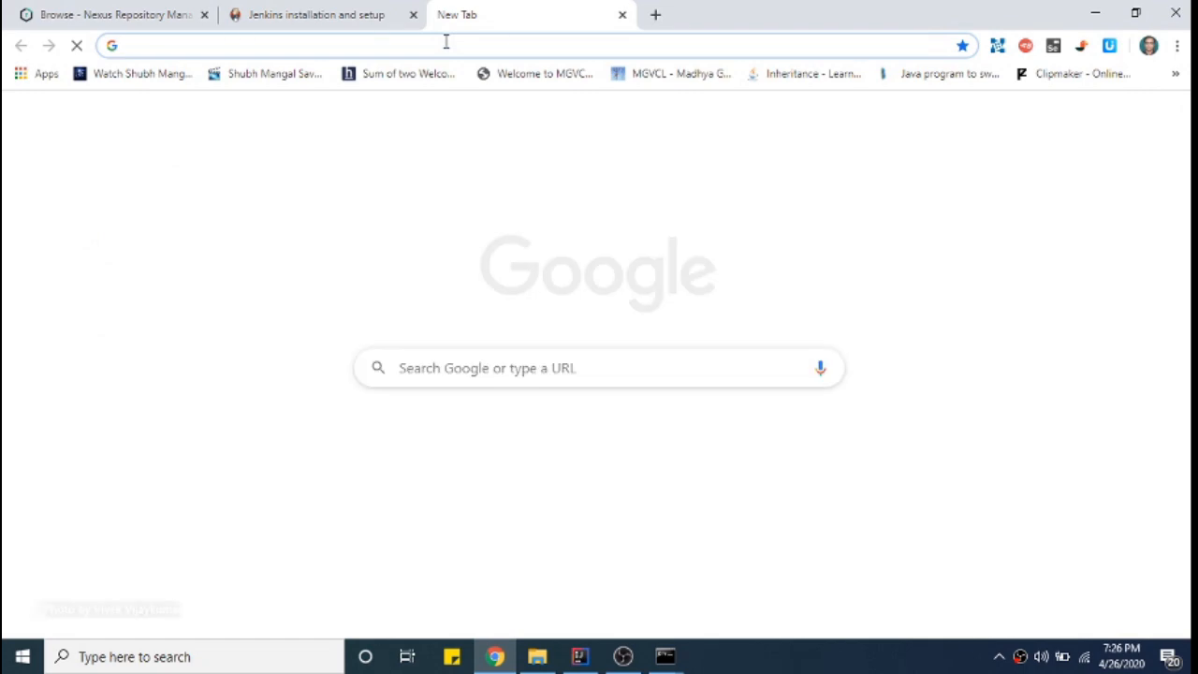
pyautogui.write('localhost:3000/api/users')
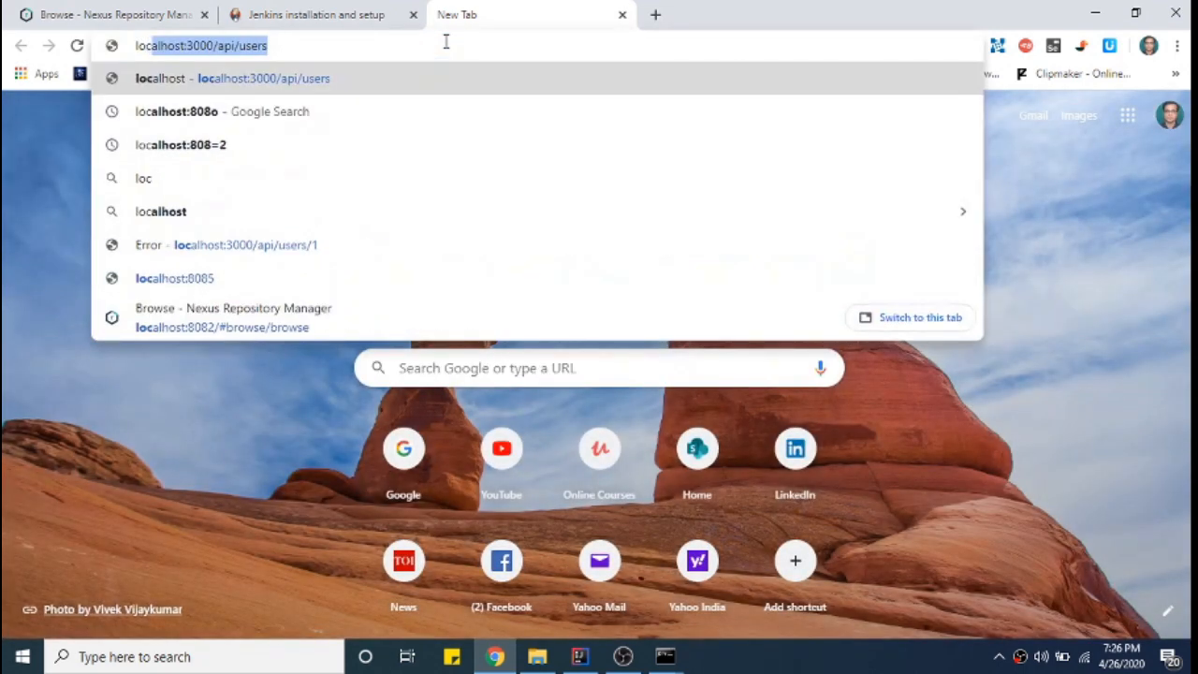
pyautogui.press('Right')
pyautogui.press('BackSpace')
pyautogui.press('BackSpace')
pyautogui.press('BackSpace')
pyautogui.press('BackSpace')
pyautogui.press('BackSpace')
pyautogui.press('BackSpace')
pyautogui.press('BackSpace')
pyautogui.press('BackSpace')
pyautogui.press('BackSpace')
pyautogui.press('BackSpace')
pyautogui.press('BackSpace')
pyautogui.press('BackSpace')
pyautogui.press('BackSpace')
pyautogui.press('BackSpace')
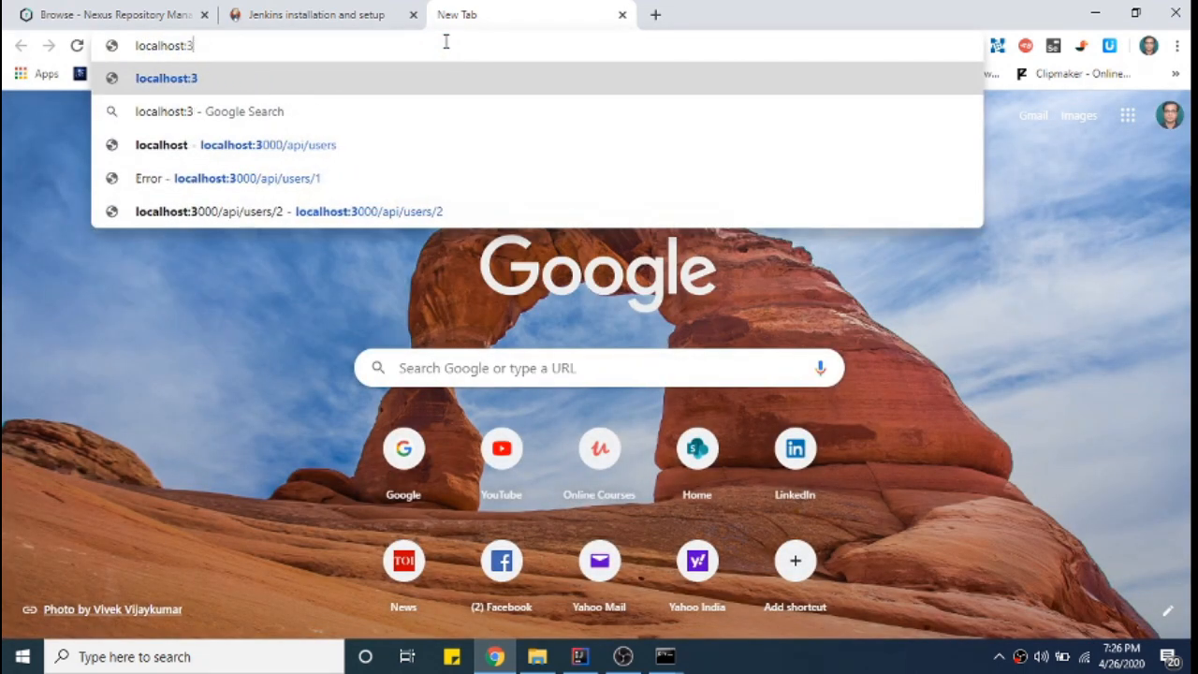
pyautogui.write('8080')
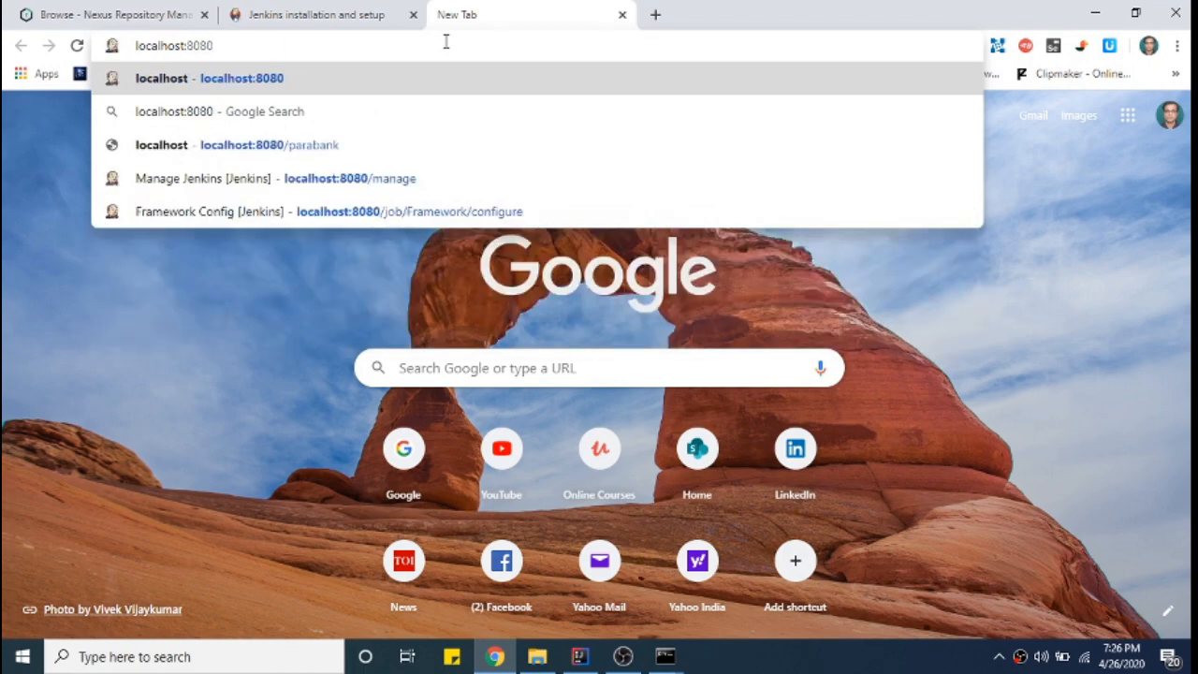
pyautogui.press('Return')
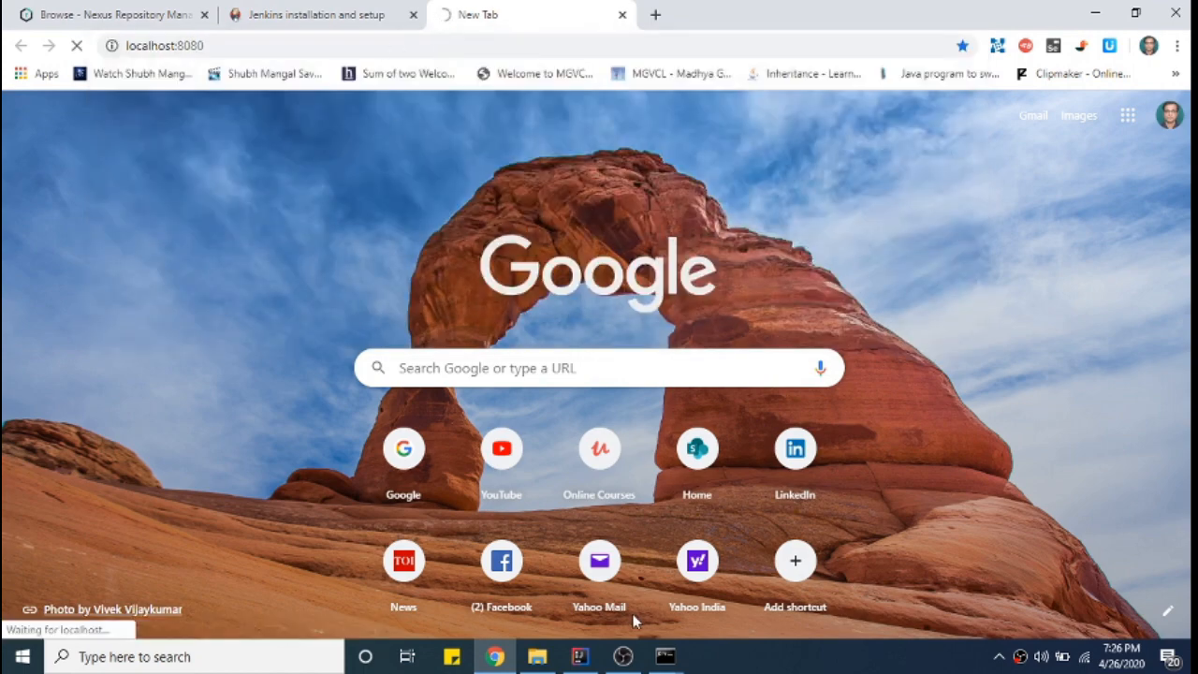
# - Check the Jenkins and Nexus consoles, minimize Nexus and confirm Jenkins is fully up and running
pyautogui.click(713, 597)
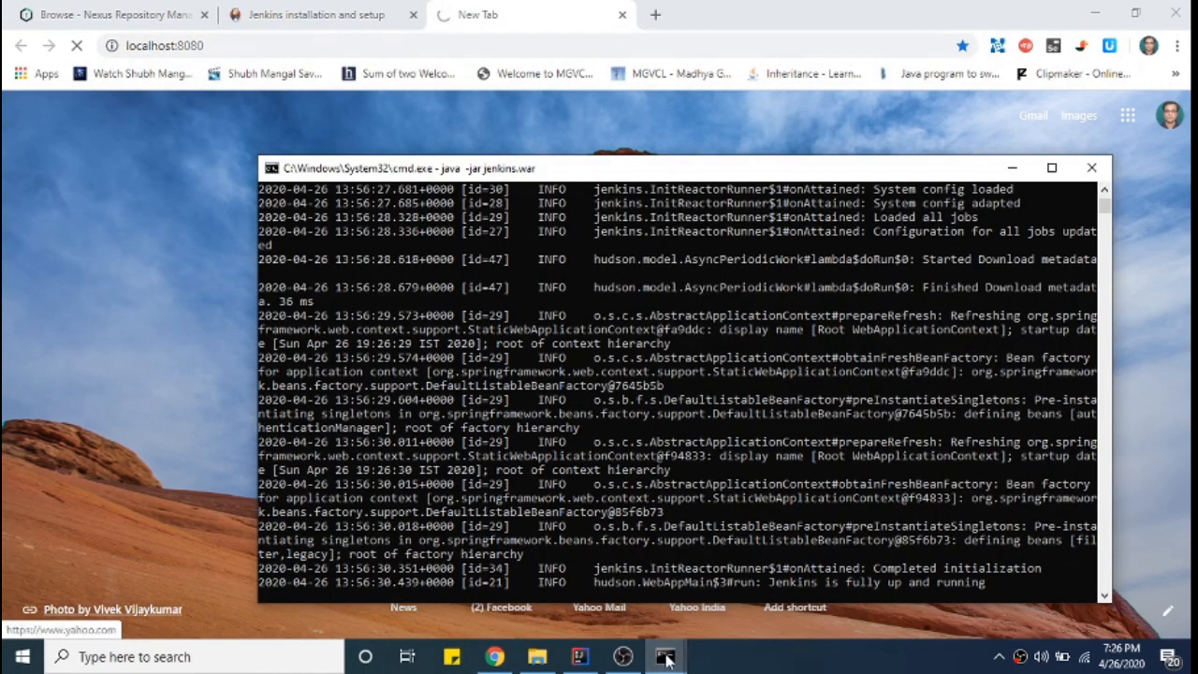
pyautogui.moveTo(664, 655)
pyautogui.click(571, 590)
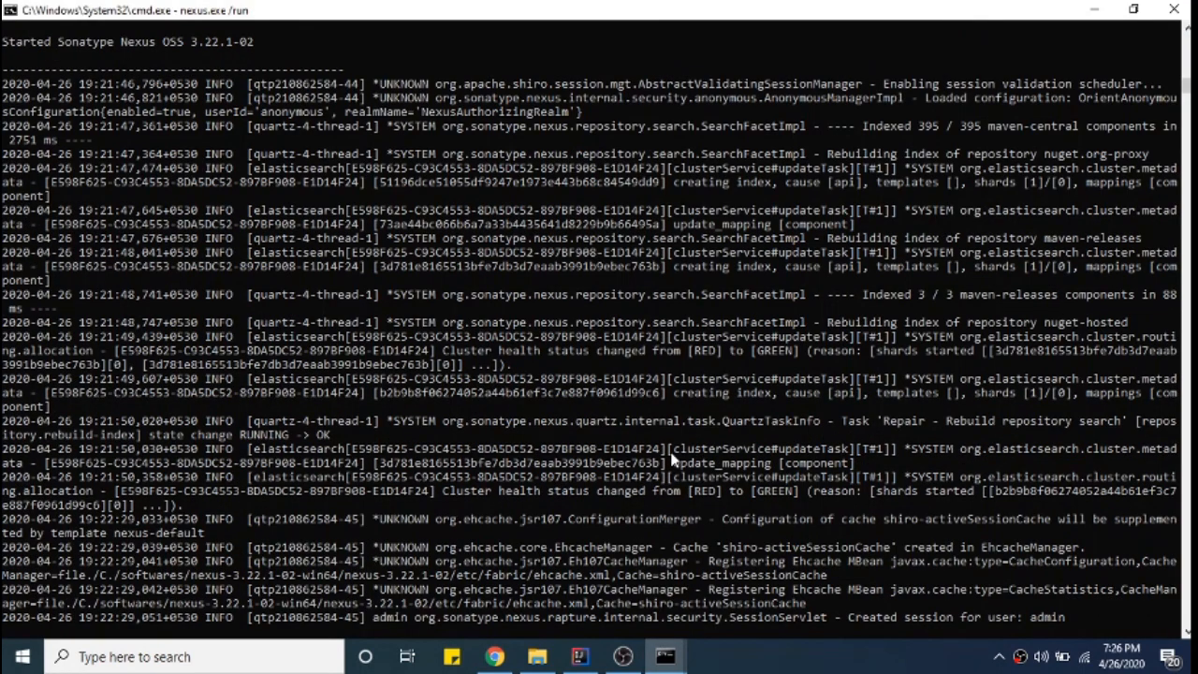
pyautogui.moveTo(664, 656)
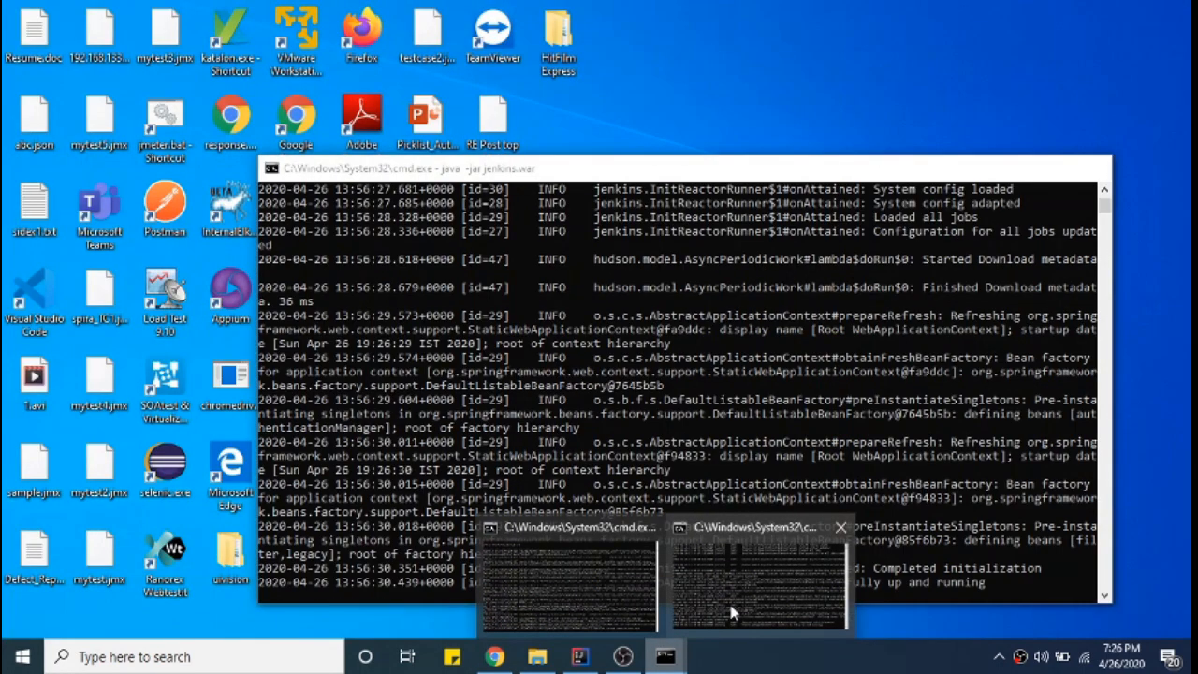
pyautogui.click(730, 609)
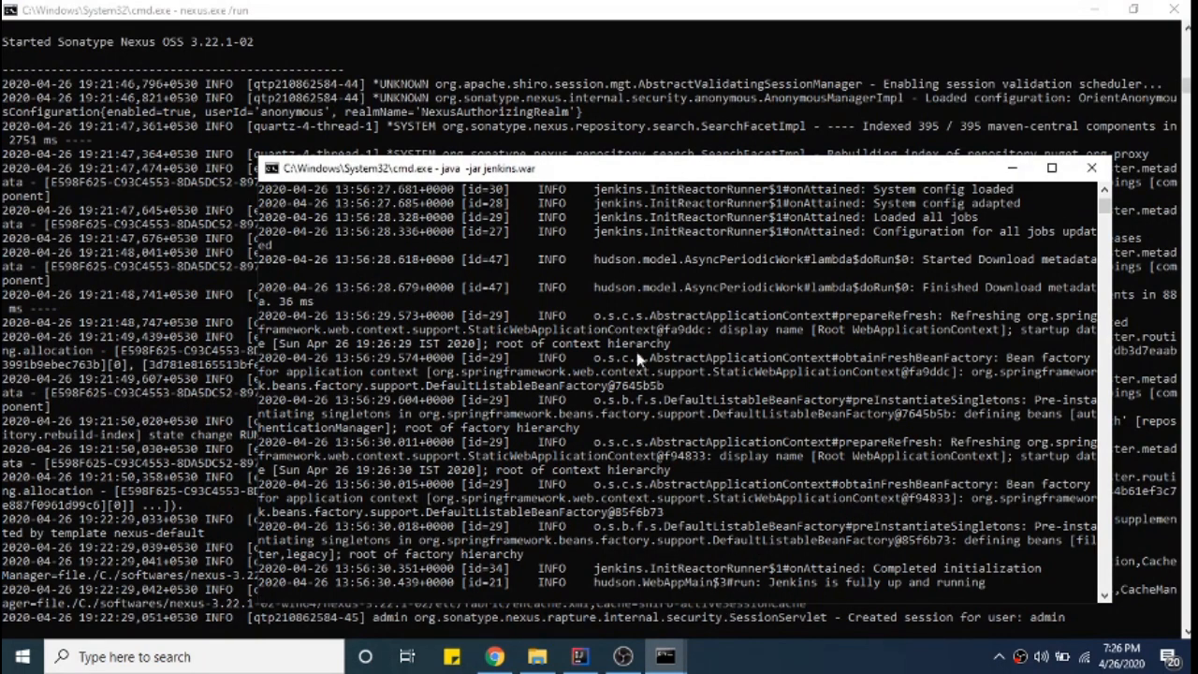
pyautogui.click(1101, 13)
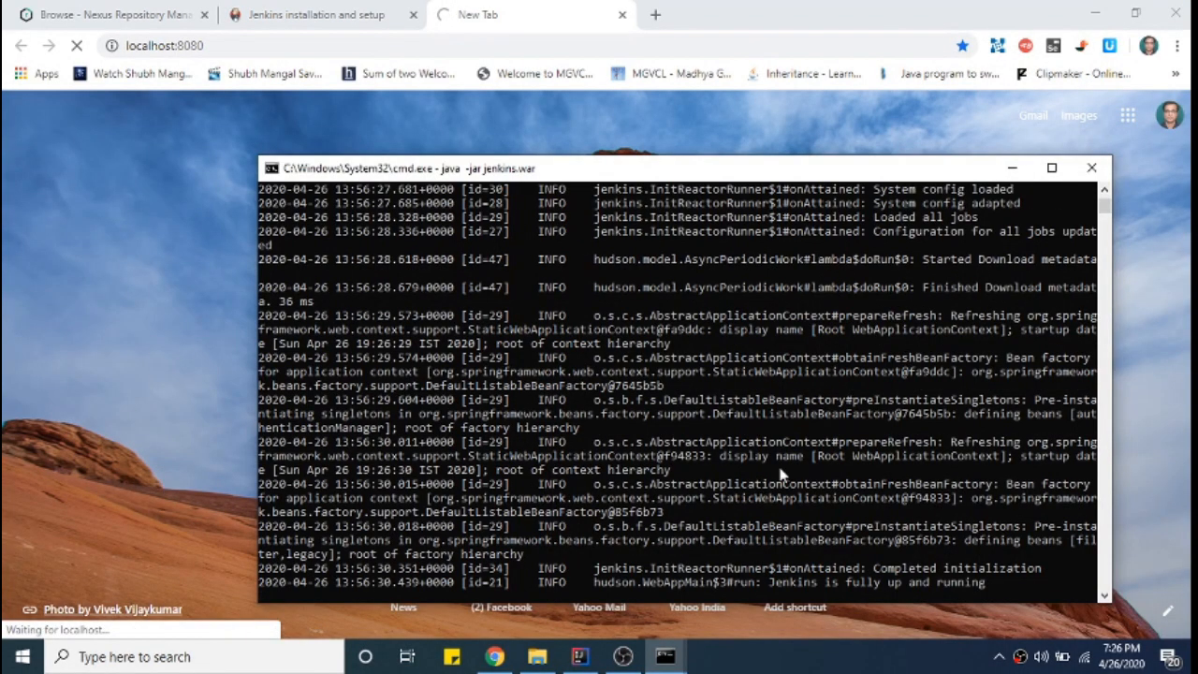
pyautogui.scroll(-3, 780, 473)
pyautogui.moveTo(773, 455); pyautogui.dragTo(994, 459)
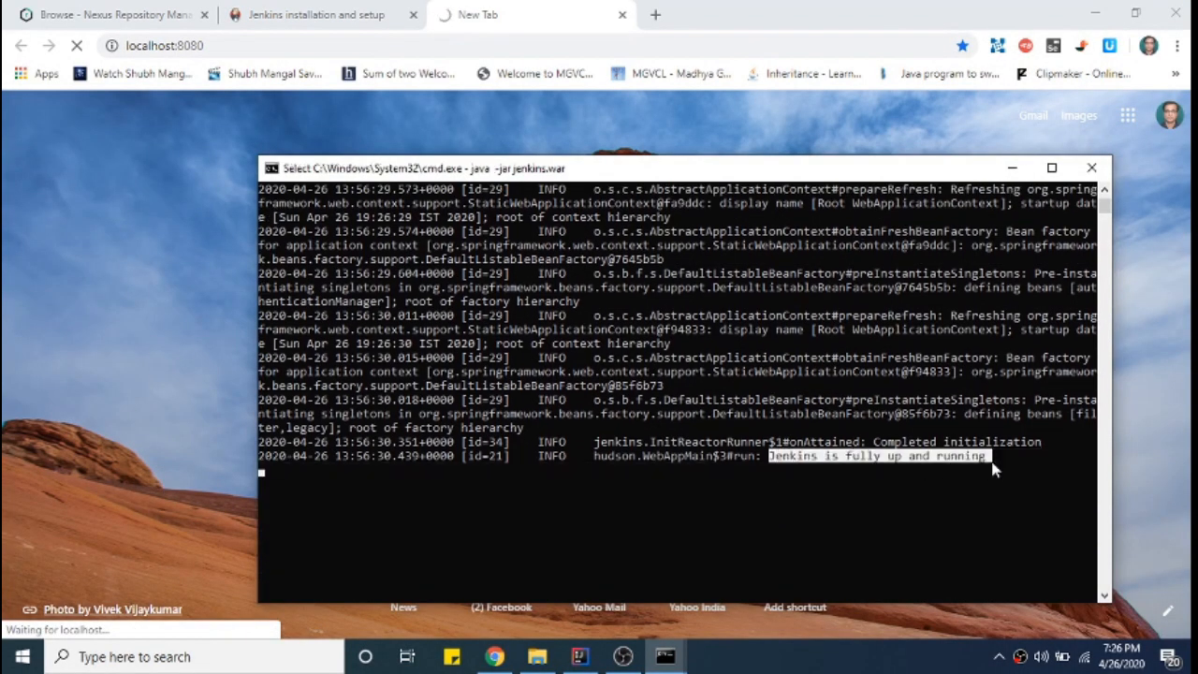
pyautogui.doubleClick(381, 48)
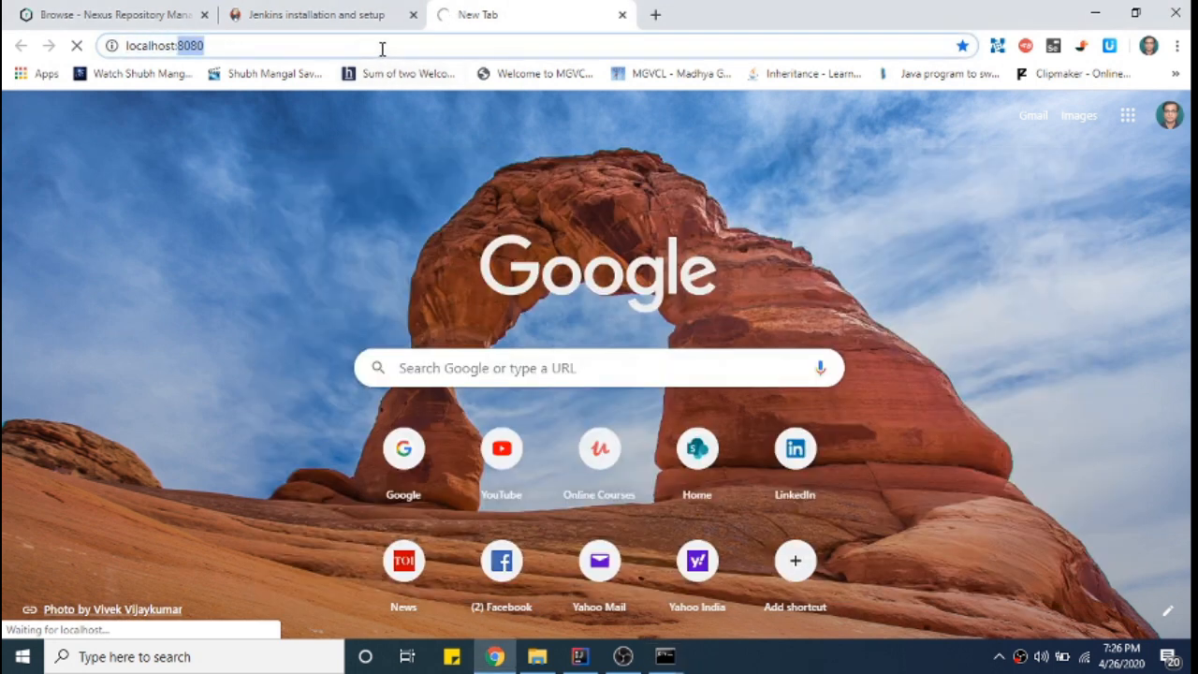
# - Load localhost:8080 and sign in to Jenkins with the administrator username and password
pyautogui.press('Return')
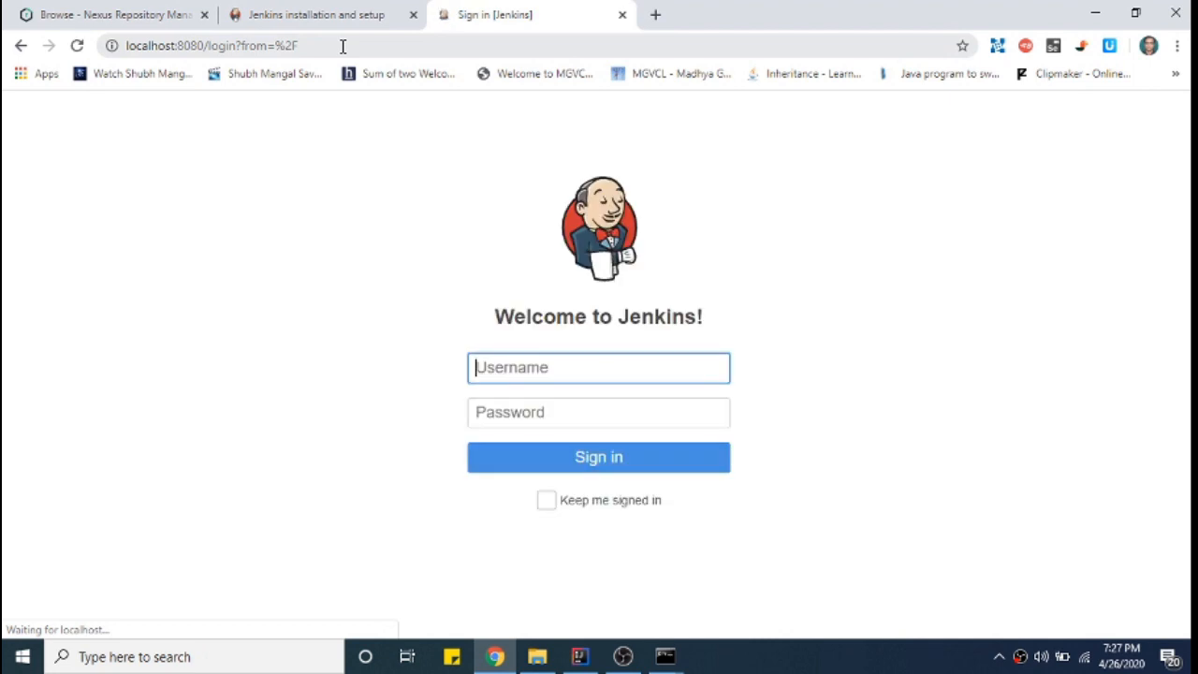
pyautogui.write('admin')
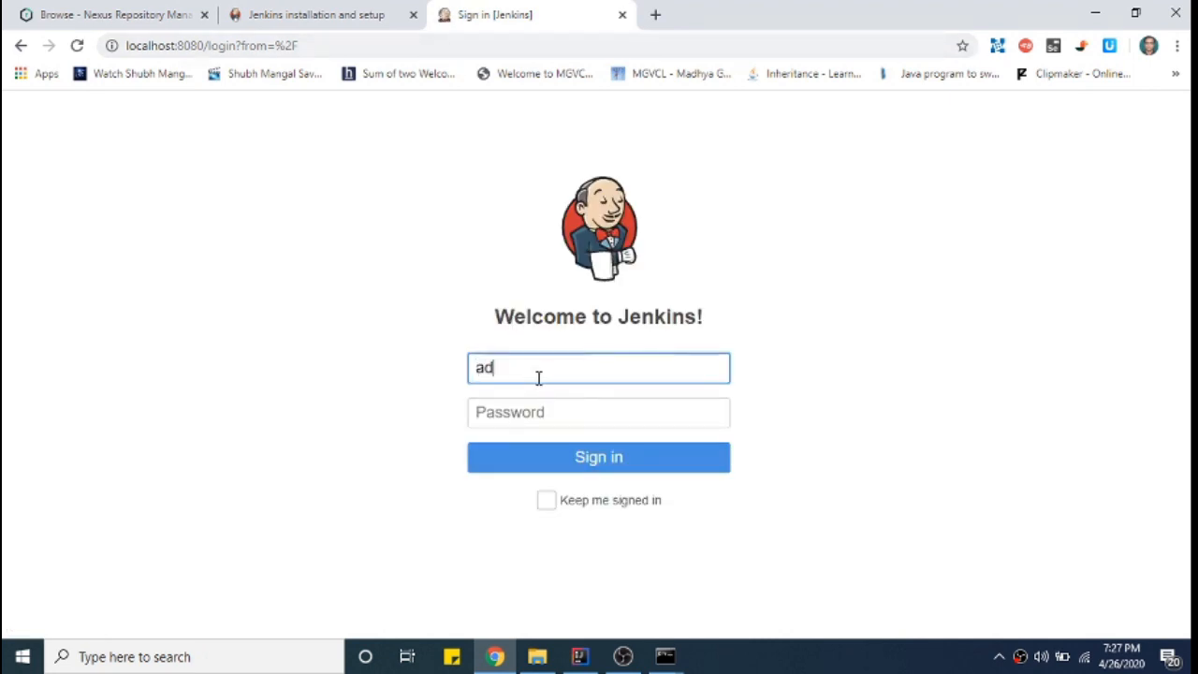
pyautogui.press('Tab')
pyautogui.write('a')
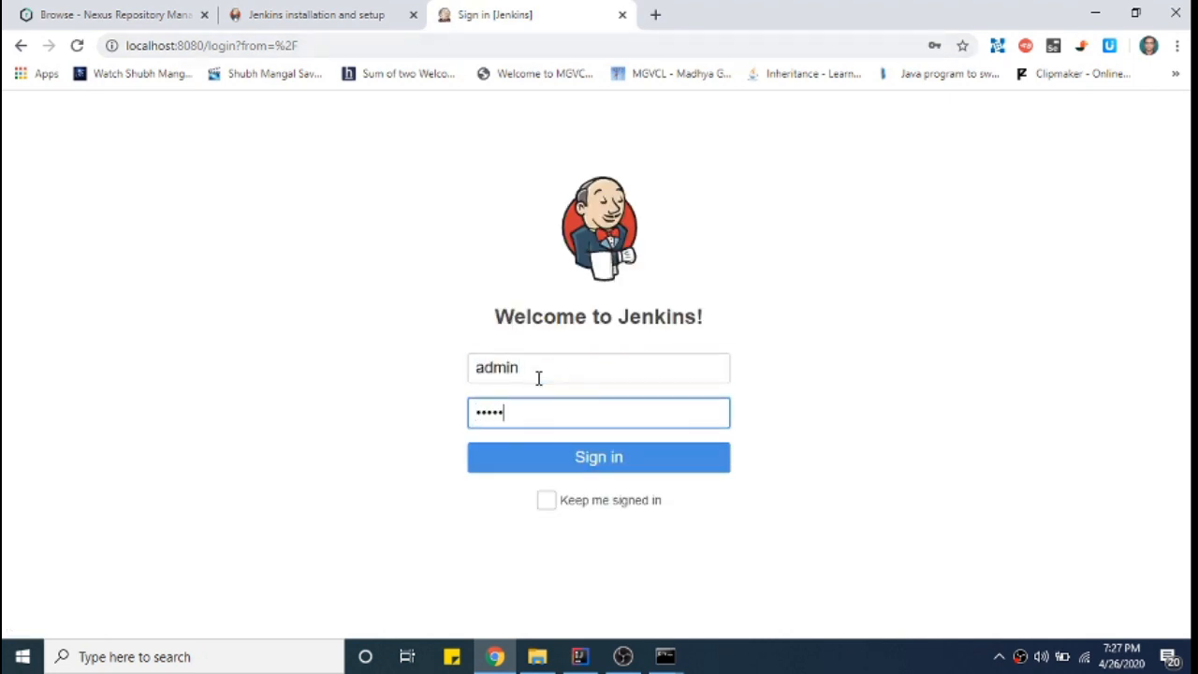
pyautogui.write('dmin')
pyautogui.click(623, 464)
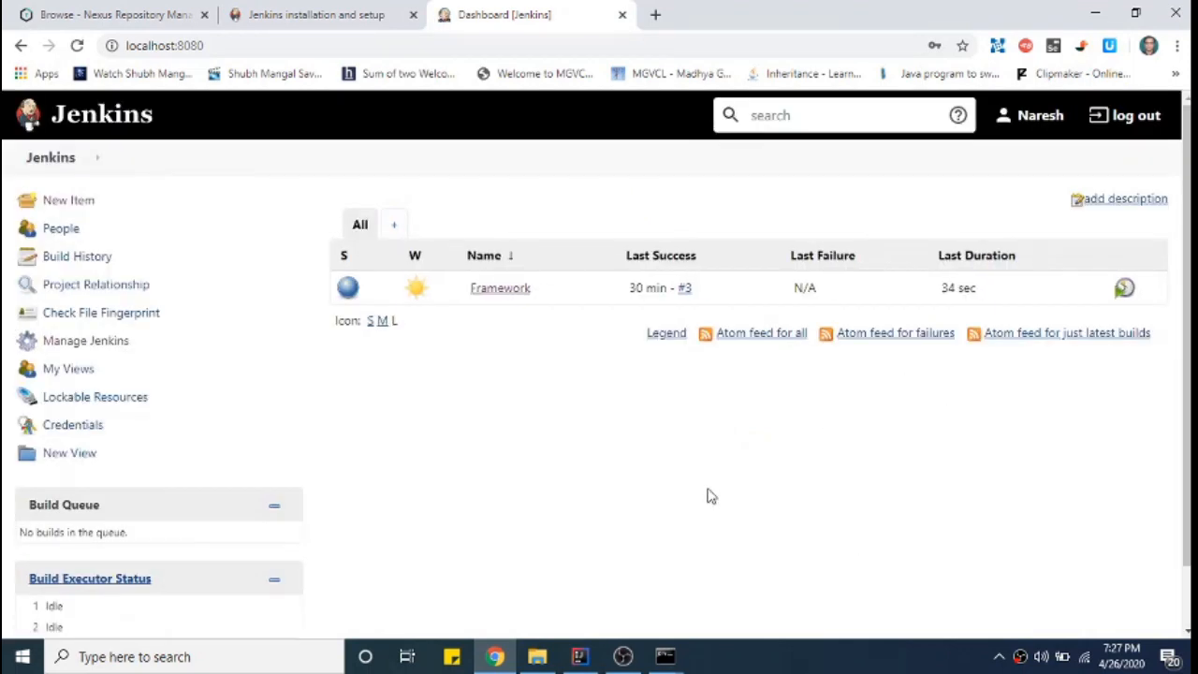
# - Go from the Jenkins dashboard to Manage Jenkins > Configure System
pyautogui.click(59, 126)
pyautogui.click(97, 344)
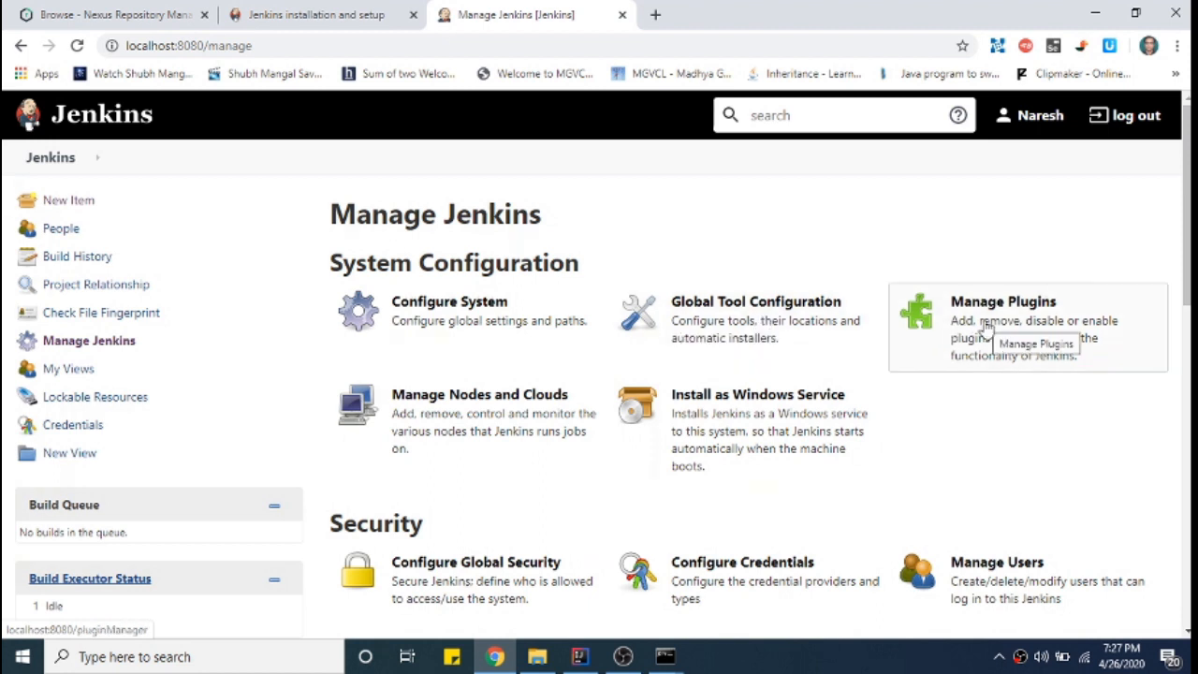
pyautogui.click(423, 316)
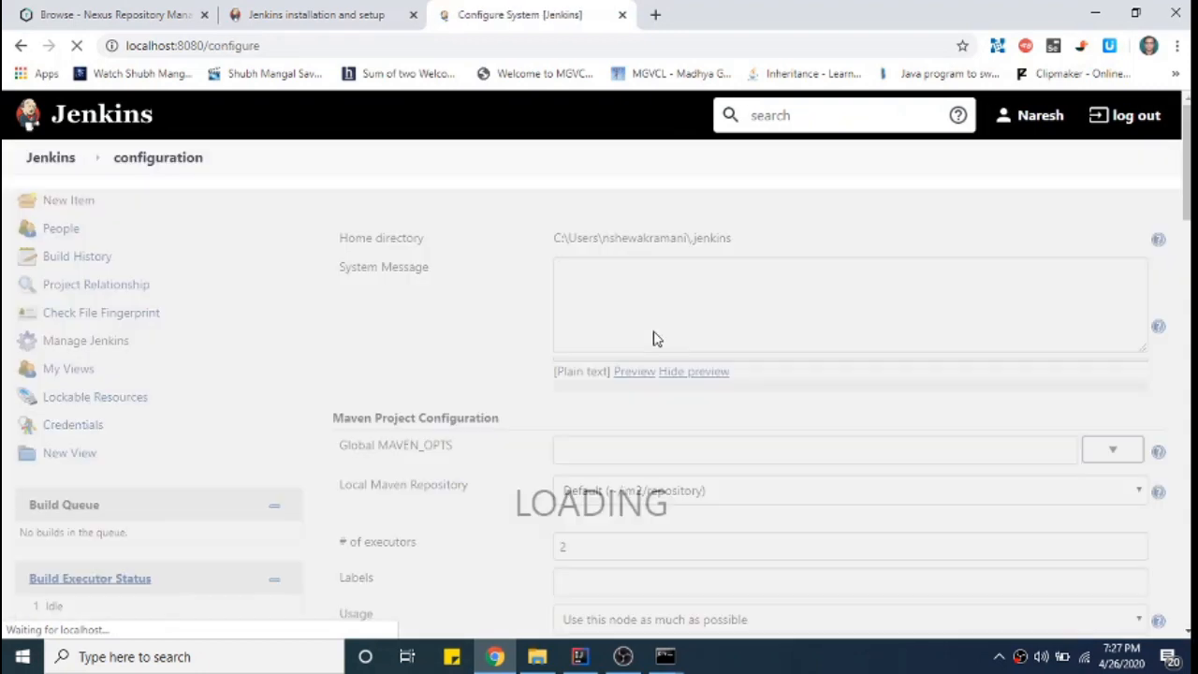
# - Review Configure System and its Jenkins URL, then go back and open Global Tool Configuration
pyautogui.scroll(-6, 763, 344)
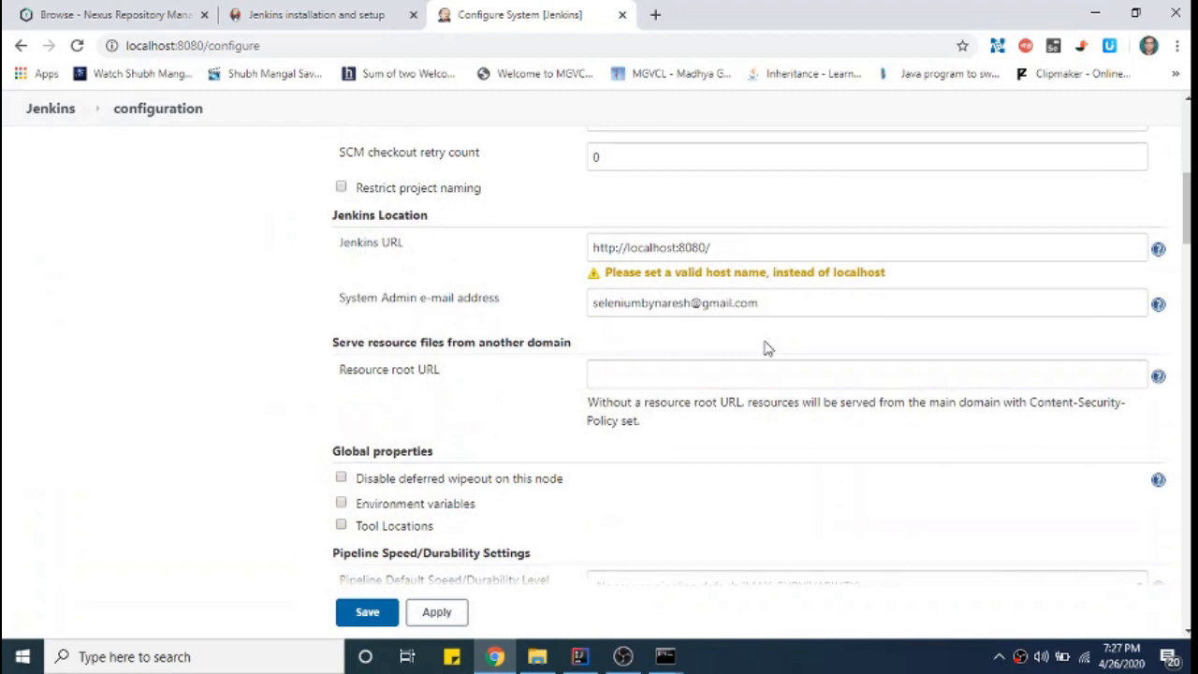
pyautogui.moveTo(709, 248); pyautogui.dragTo(583, 253)
pyautogui.scroll(-10, 527, 283)
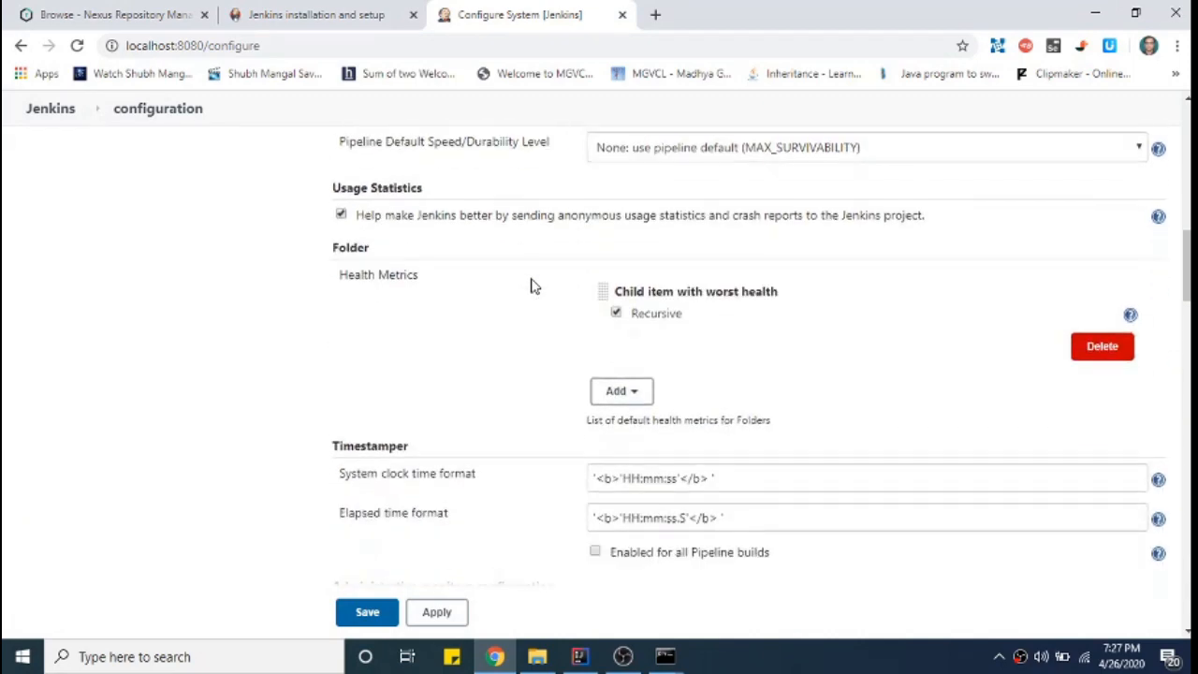
pyautogui.scroll(15, 532, 285)
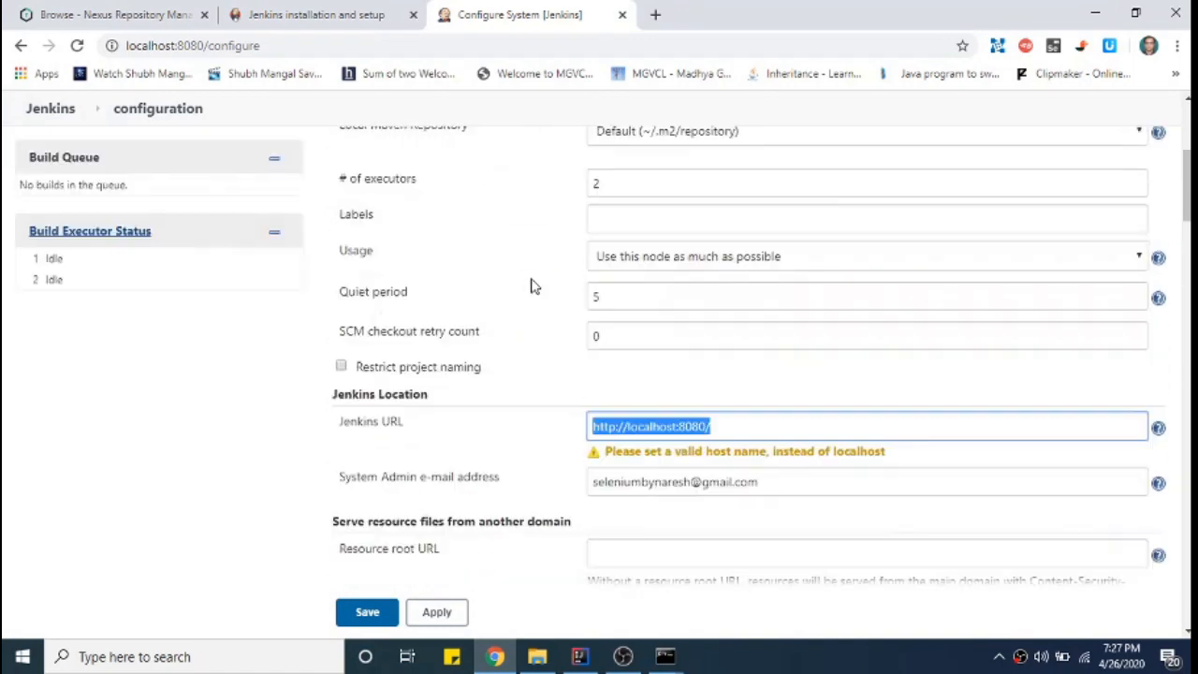
pyautogui.click(20, 45)
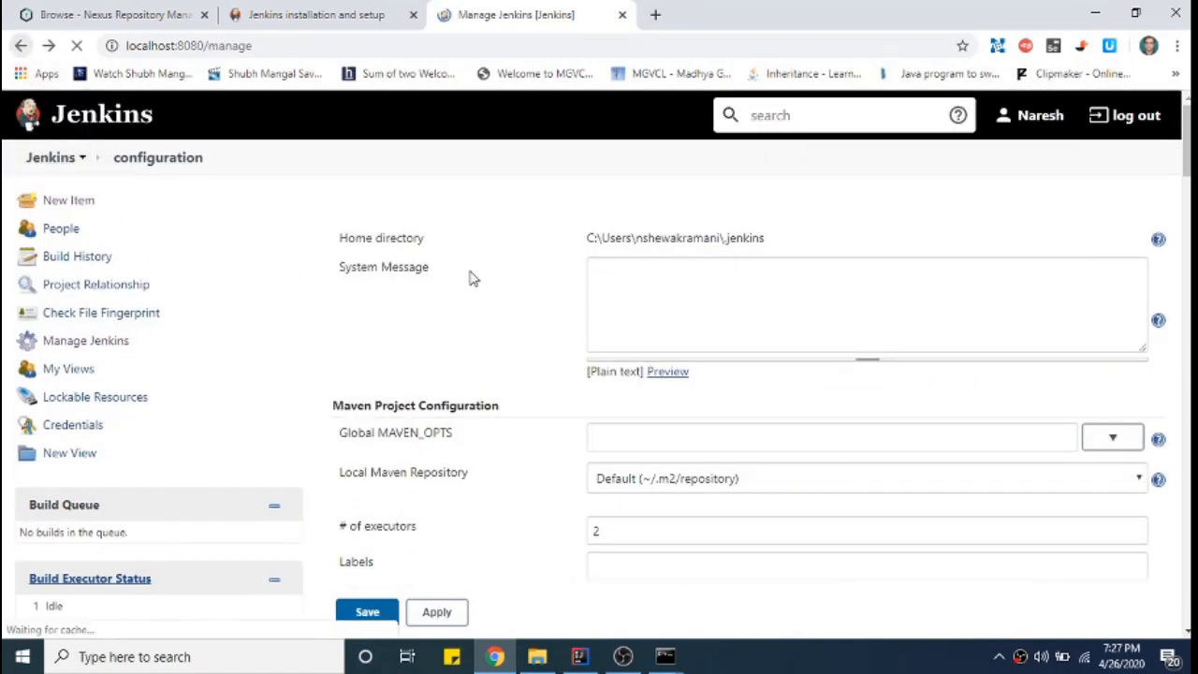
pyautogui.click(703, 393)
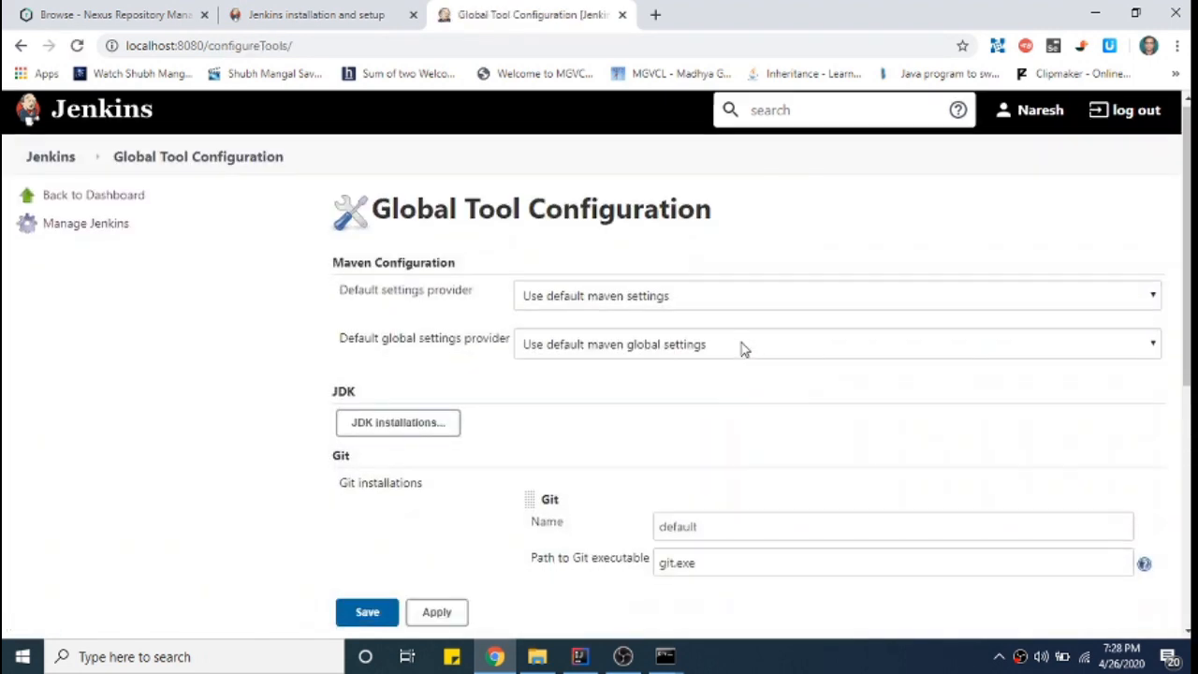
# - Inspect the JDK installation JAVA_HOME at C:\Program Files\Java\jdk1.8.0_231
pyautogui.scroll(-1, 740, 349)
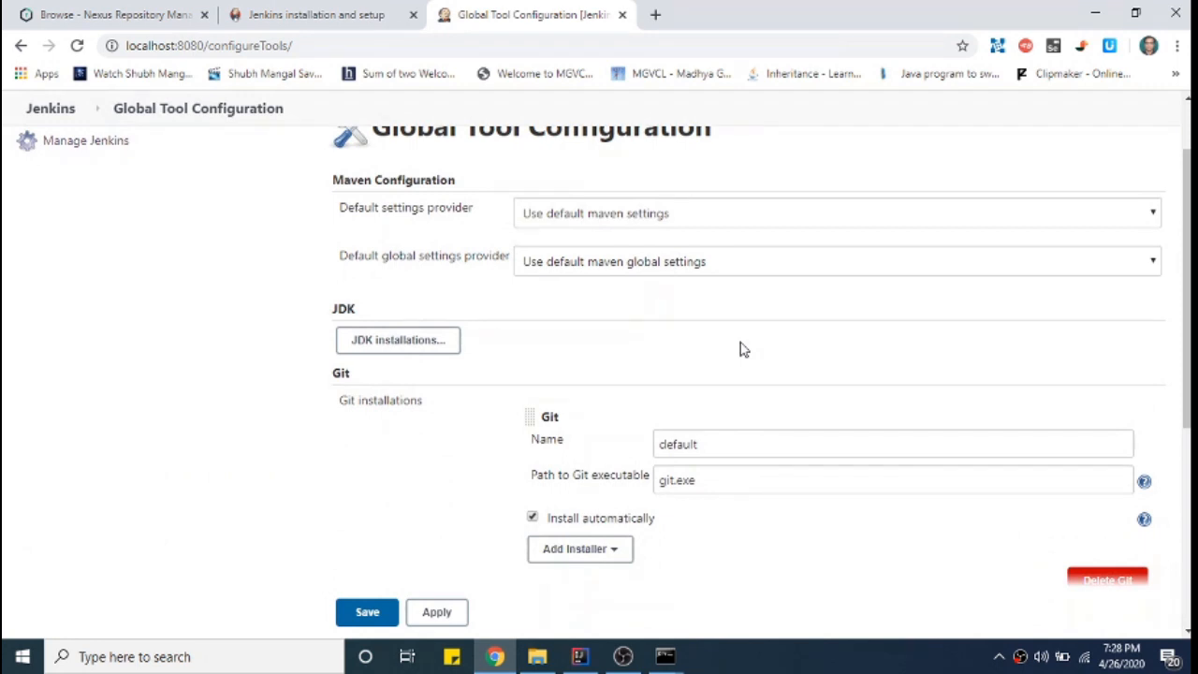
pyautogui.scroll(1, 741, 348)
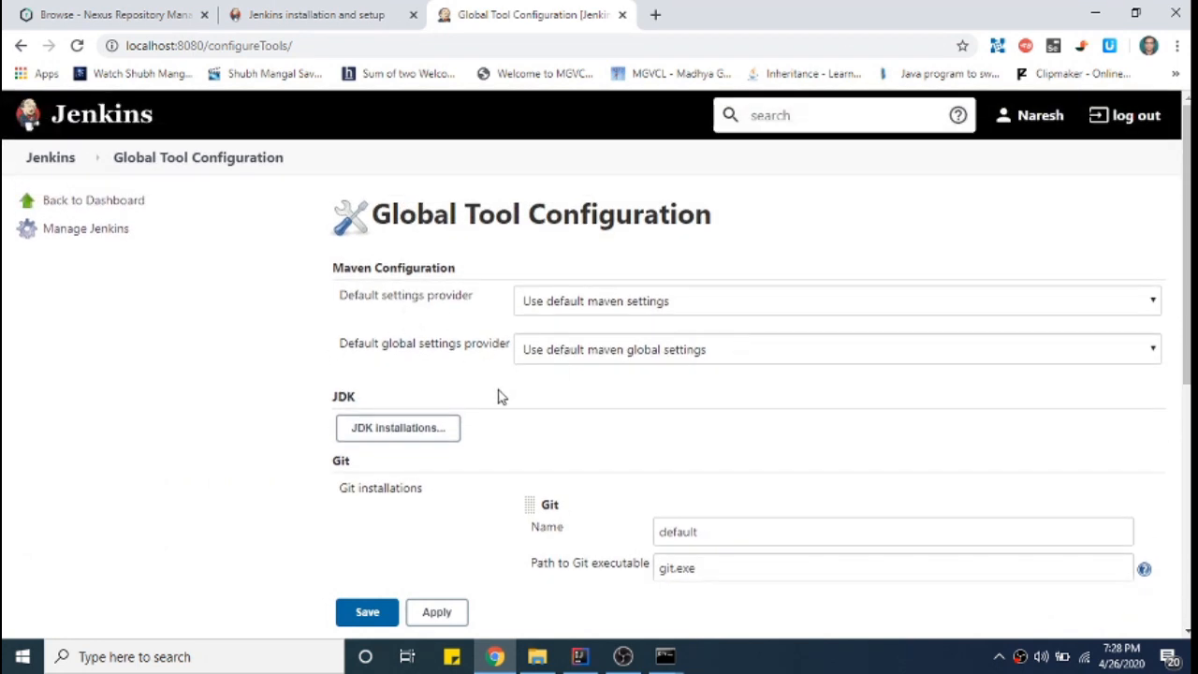
pyautogui.click(409, 436)
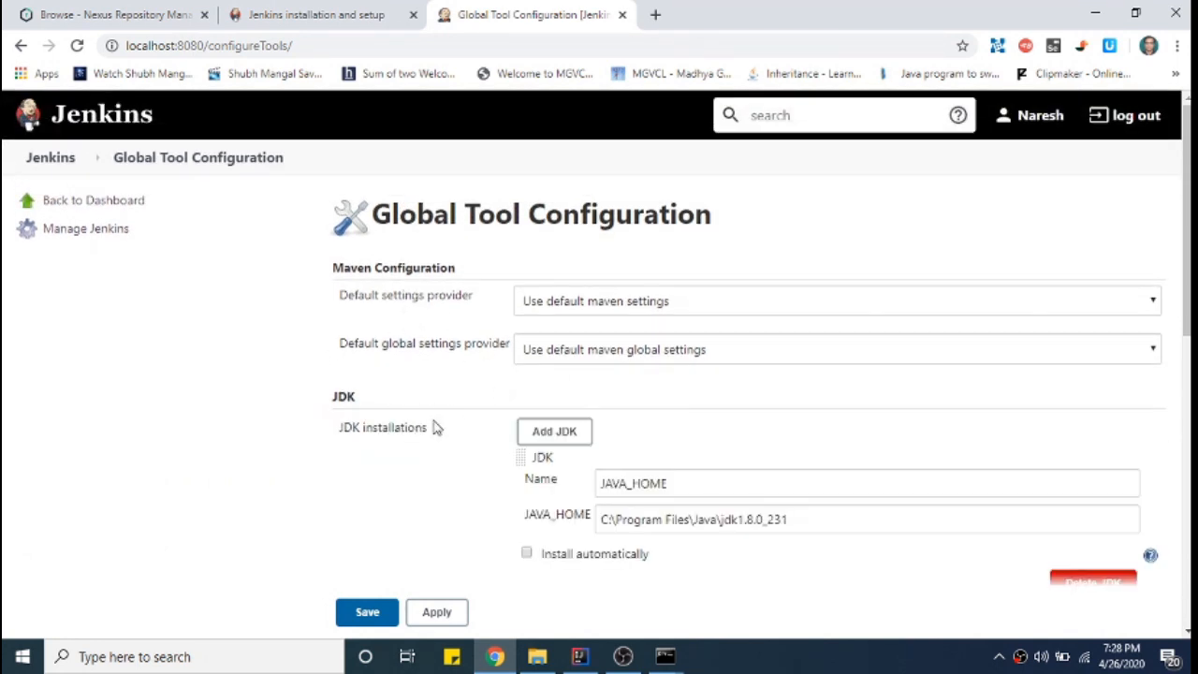
pyautogui.scroll(-1, 826, 393)
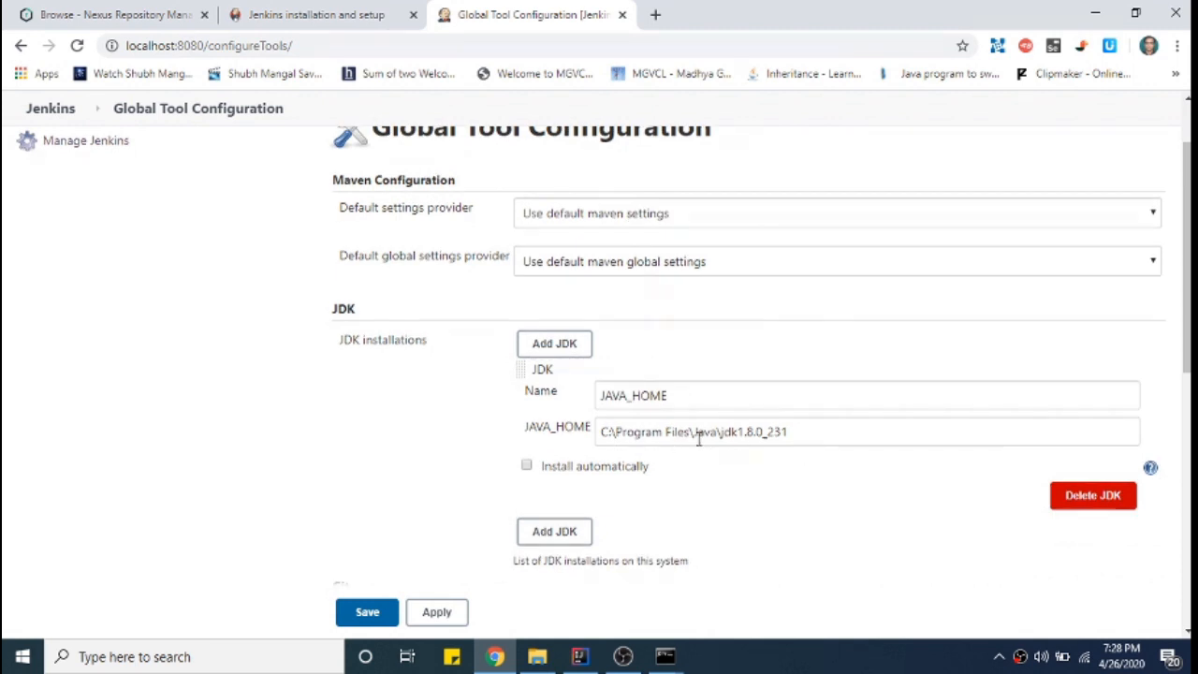
pyautogui.moveTo(811, 431); pyautogui.dragTo(602, 426)
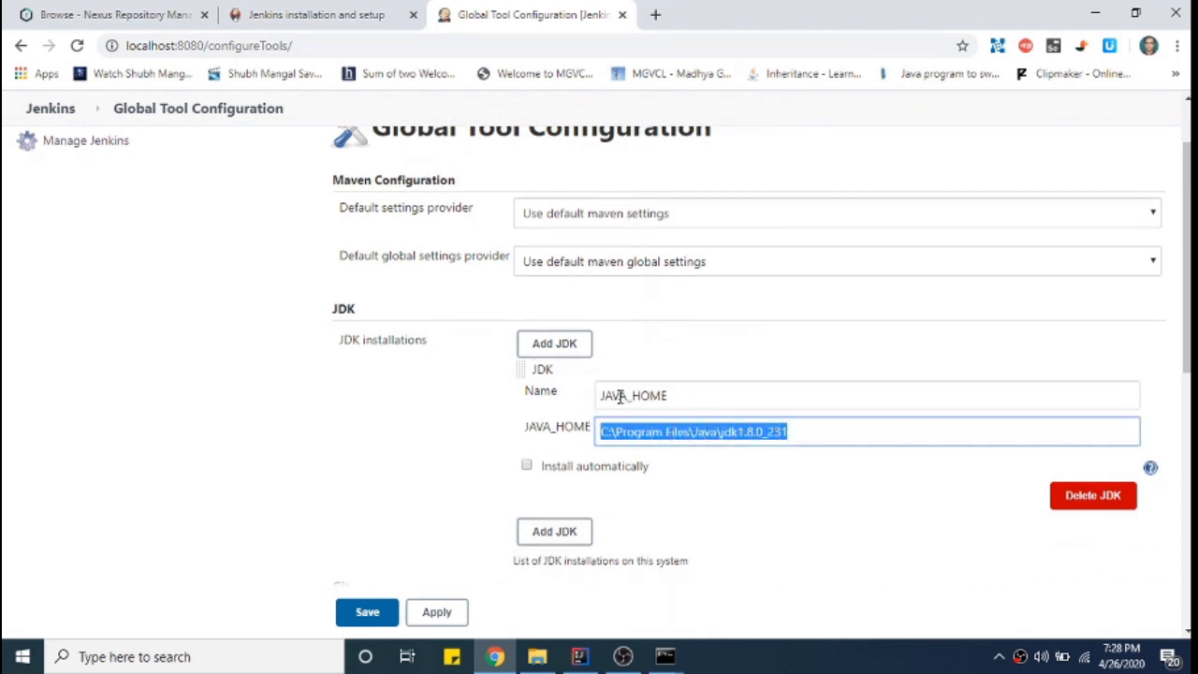
pyautogui.moveTo(679, 394); pyautogui.dragTo(598, 399)
pyautogui.moveTo(800, 430); pyautogui.dragTo(602, 431)
pyautogui.moveTo(357, 310); pyautogui.dragTo(325, 309)
pyautogui.click(390, 369)
# - Check the Git installation named default using git.exe
pyautogui.scroll(-2, 456, 353)
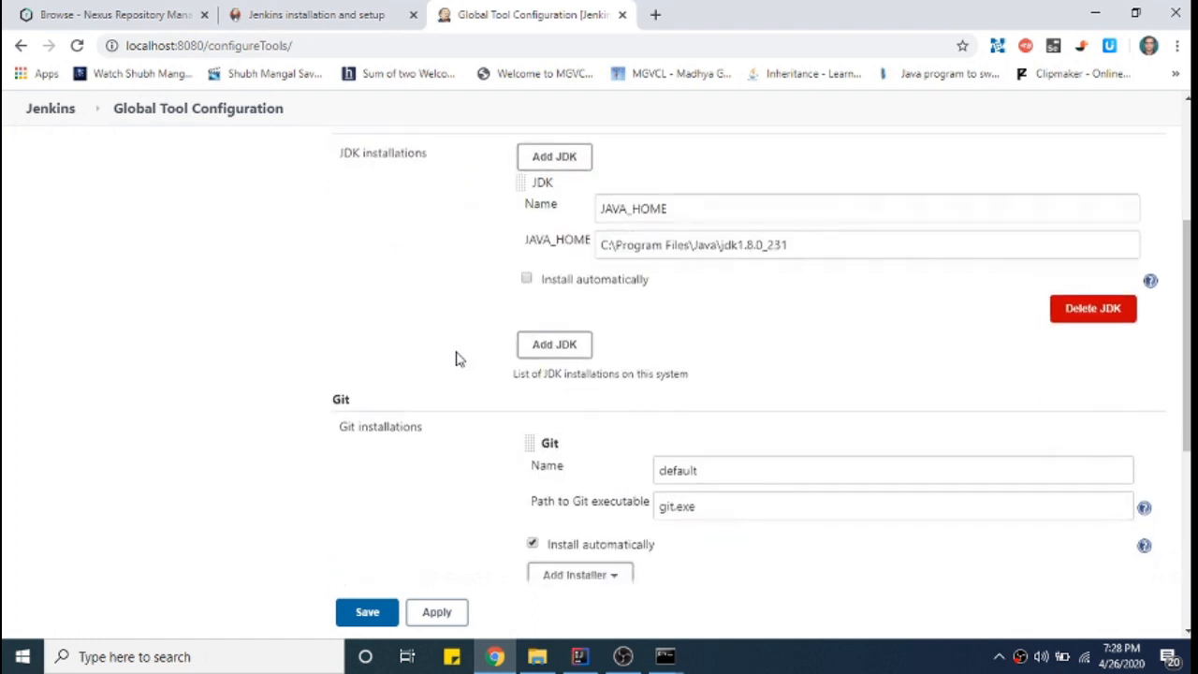
pyautogui.scroll(-1, 456, 358)
pyautogui.doubleClick(335, 326)
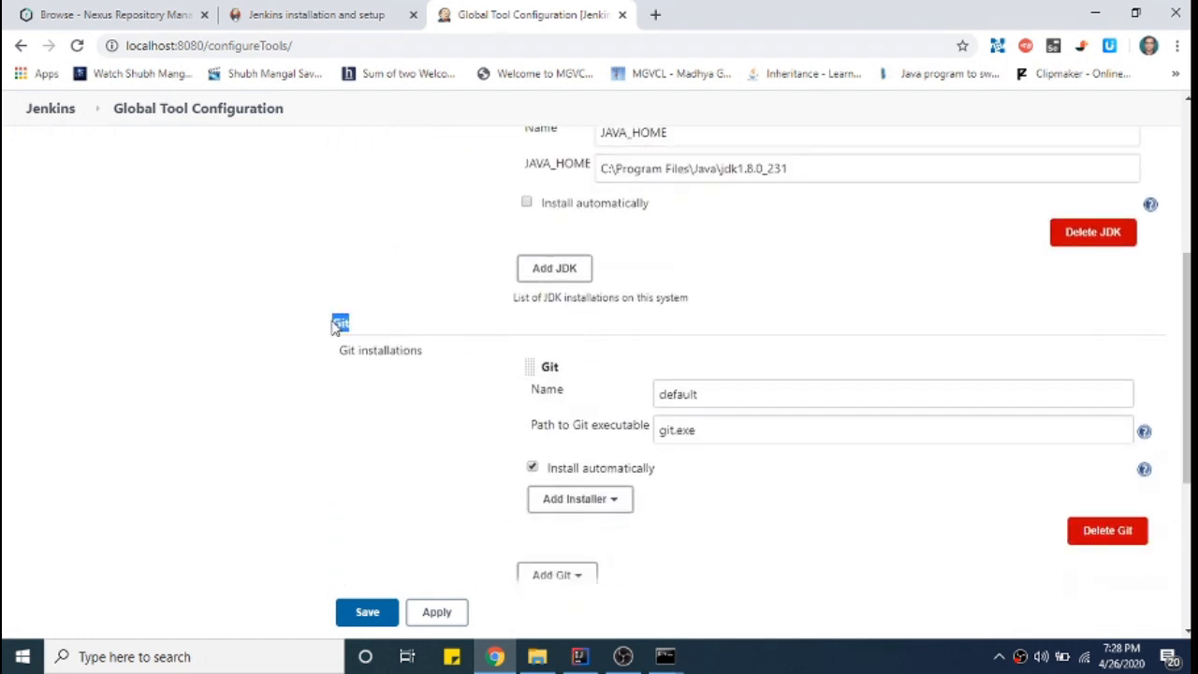
pyautogui.moveTo(709, 394); pyautogui.dragTo(633, 400)
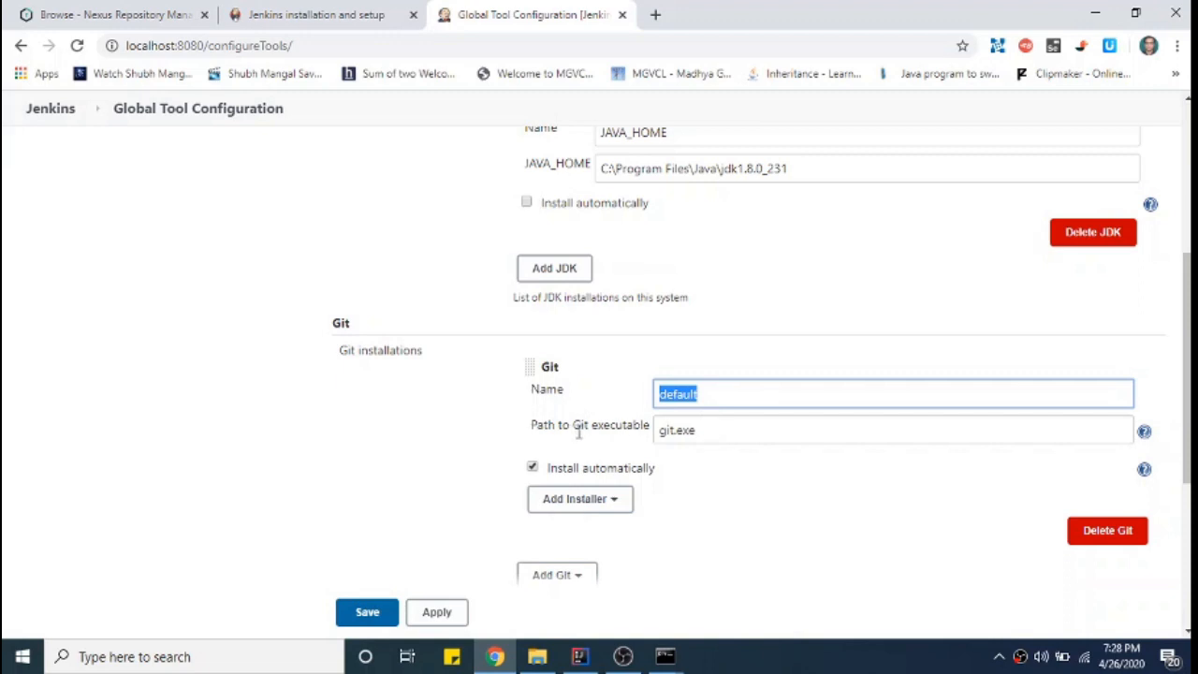
pyautogui.moveTo(705, 431); pyautogui.dragTo(654, 430)
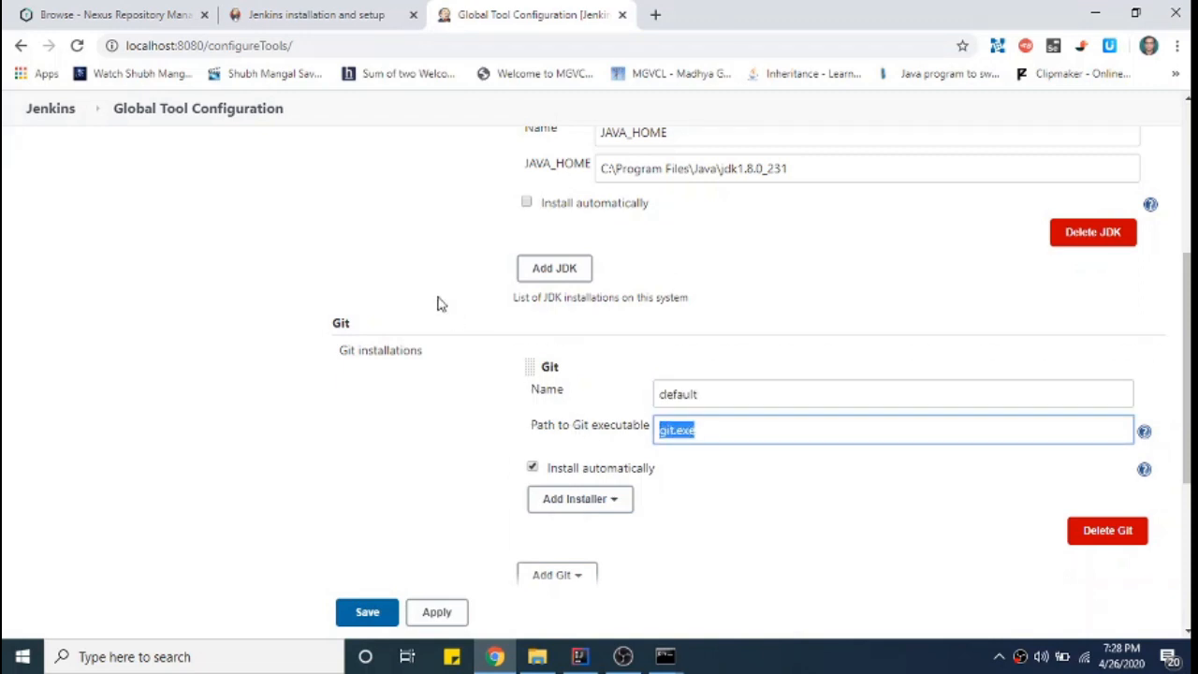
# - Review the Maven installation MAVEN_HOME at C:\apache-maven-3.6.3, then return to Manage Jenkins
pyautogui.scroll(-4, 439, 302)
pyautogui.click(428, 395)
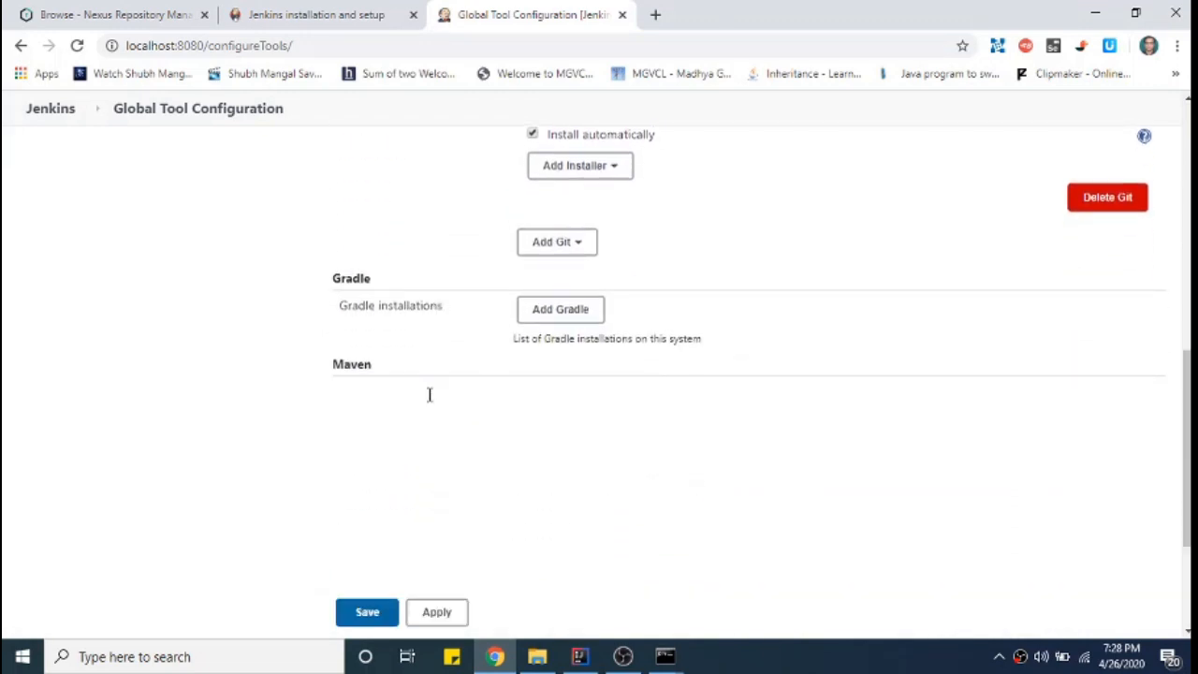
pyautogui.click(711, 452)
pyautogui.moveTo(712, 452); pyautogui.dragTo(604, 459)
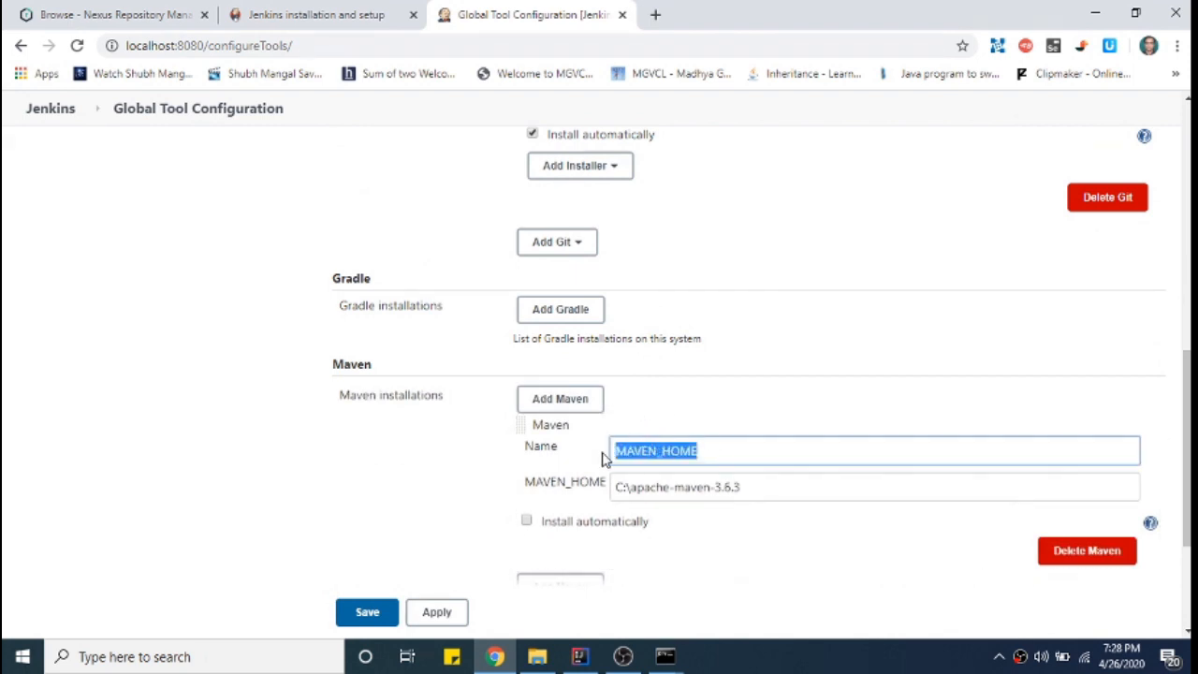
pyautogui.moveTo(772, 487); pyautogui.dragTo(613, 488)
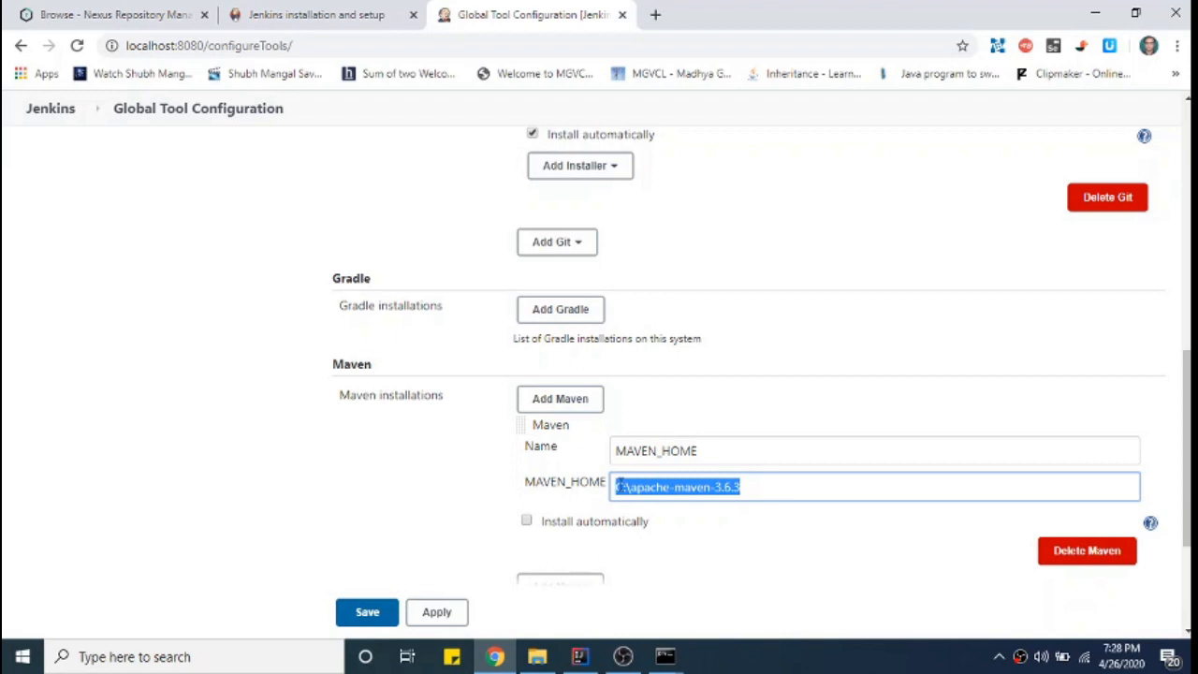
pyautogui.click(725, 453)
pyautogui.click(761, 486)
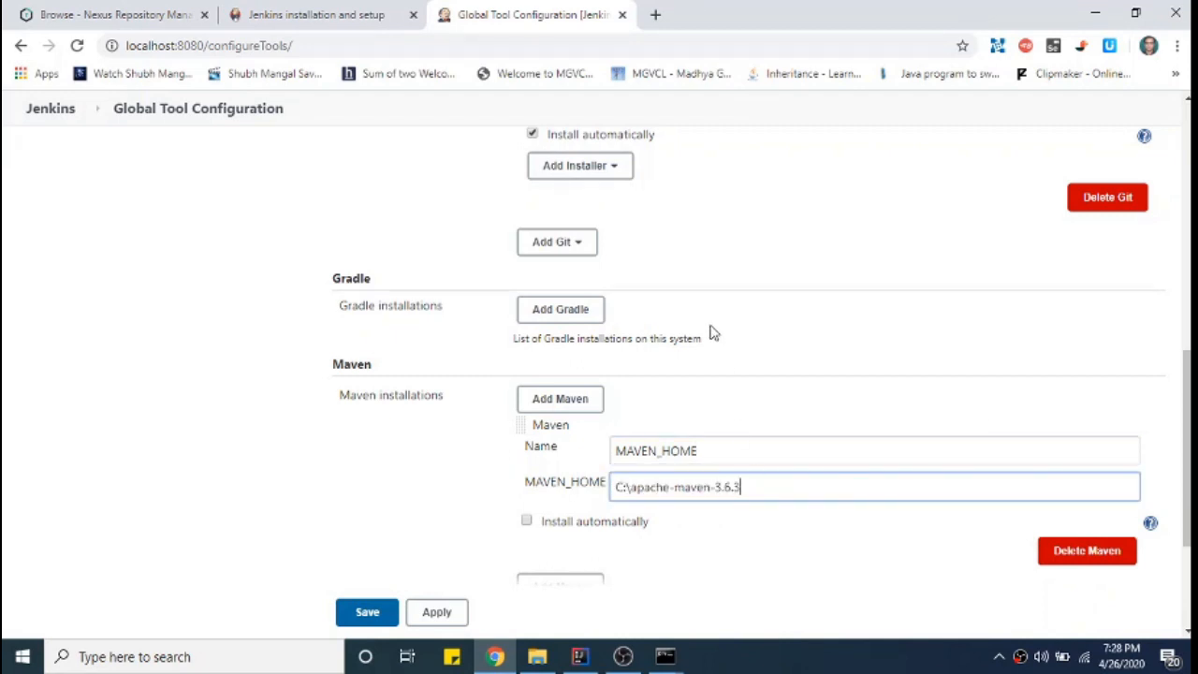
pyautogui.scroll(10, 712, 332)
pyautogui.scroll(-15, 712, 324)
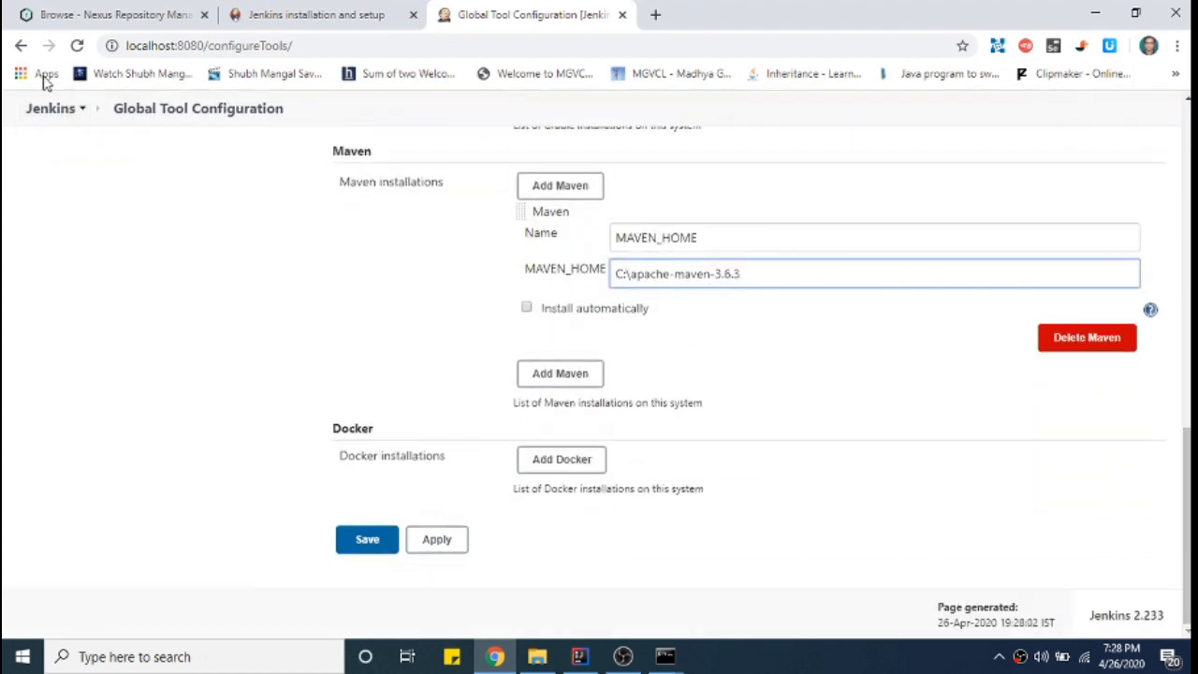
pyautogui.click(21, 45)
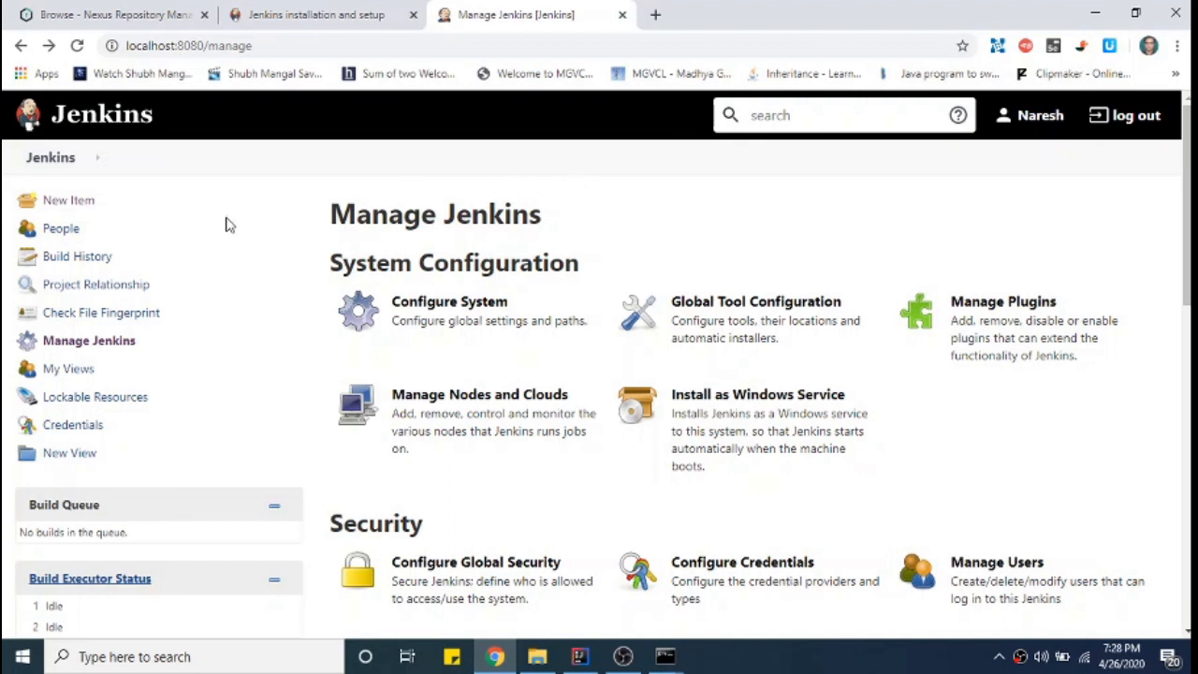
# - Create a new Maven project job named sample
pyautogui.click(79, 202)
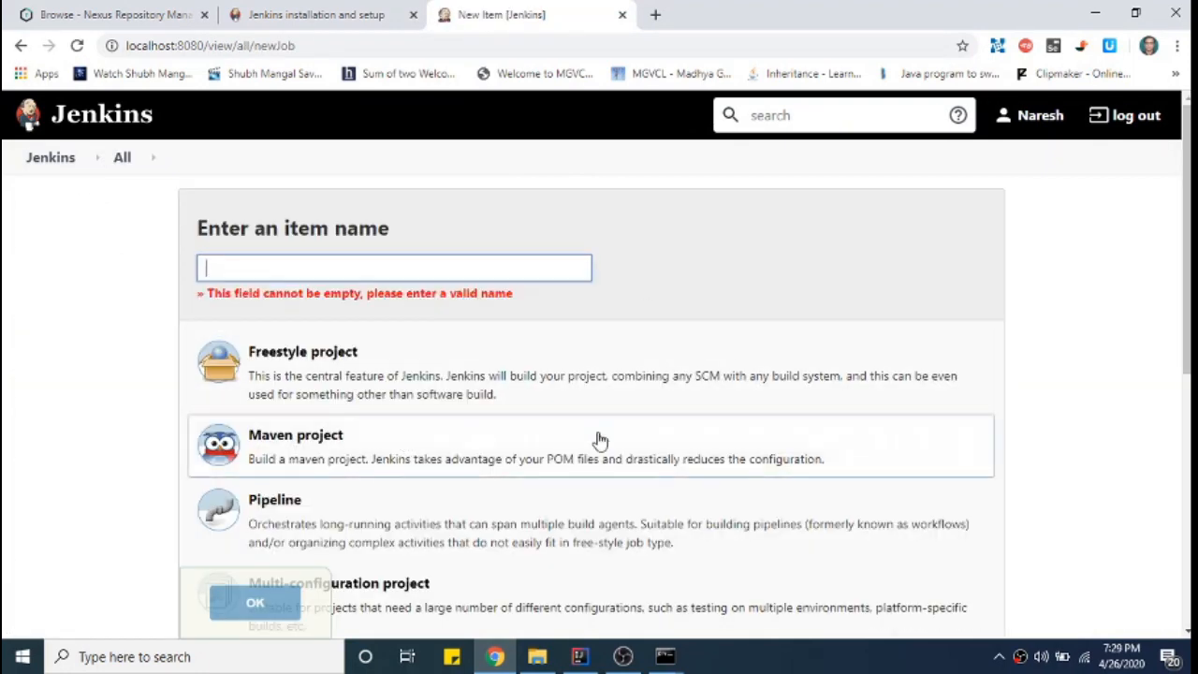
pyautogui.click(347, 275)
pyautogui.write('s')
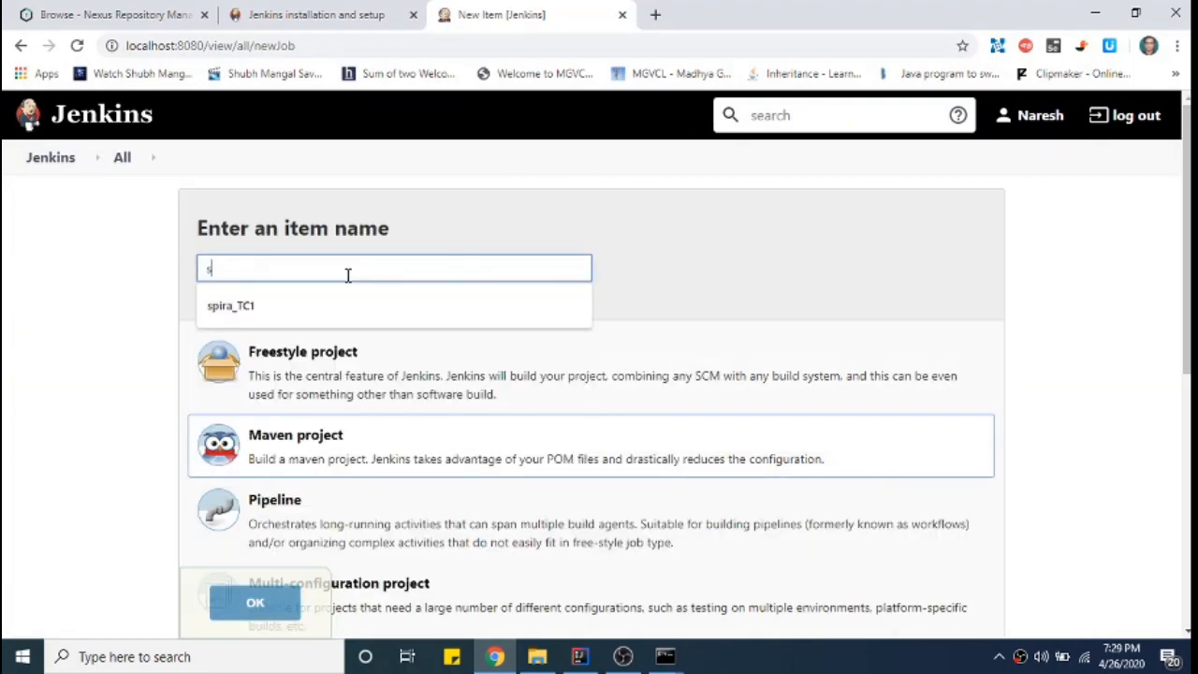
pyautogui.write('ample')
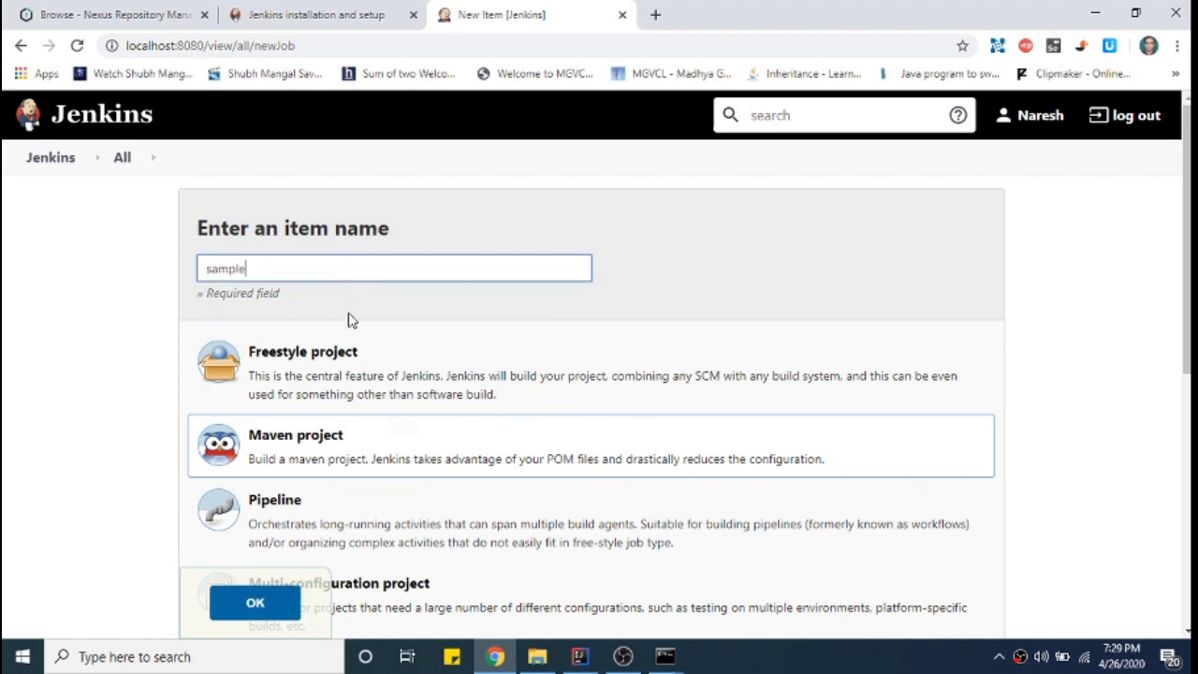
pyautogui.click(340, 443)
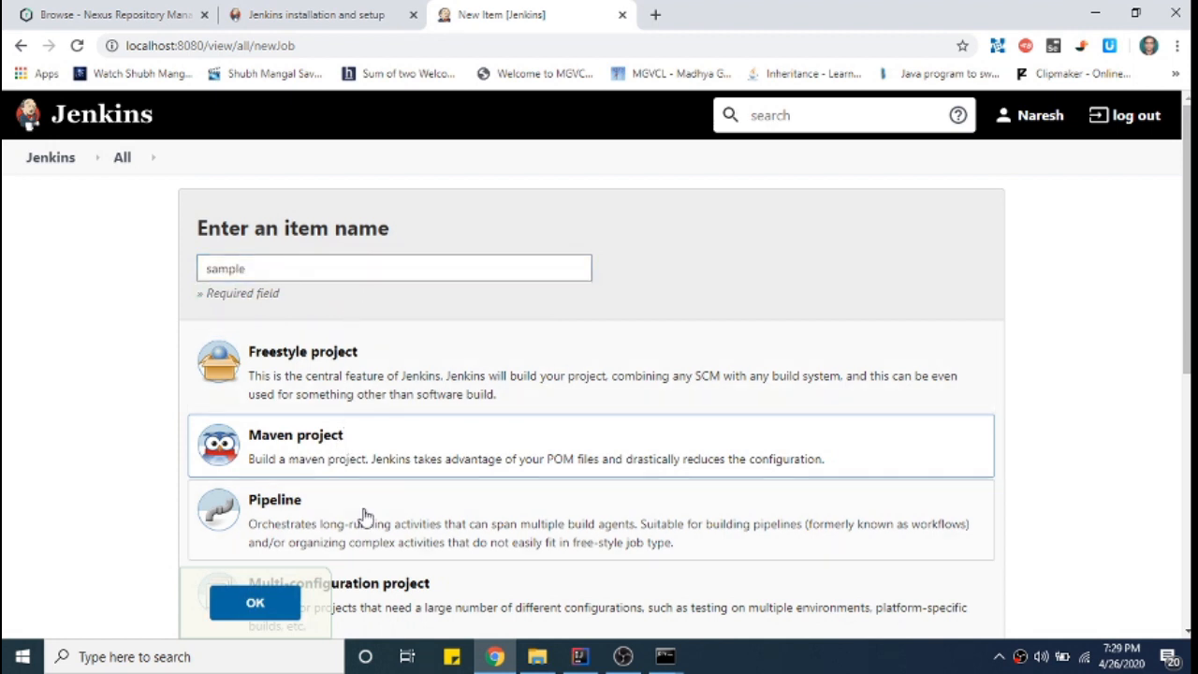
# - Give the sample job the description Sample and choose Git for source code management
pyautogui.scroll(-3, 406, 444)
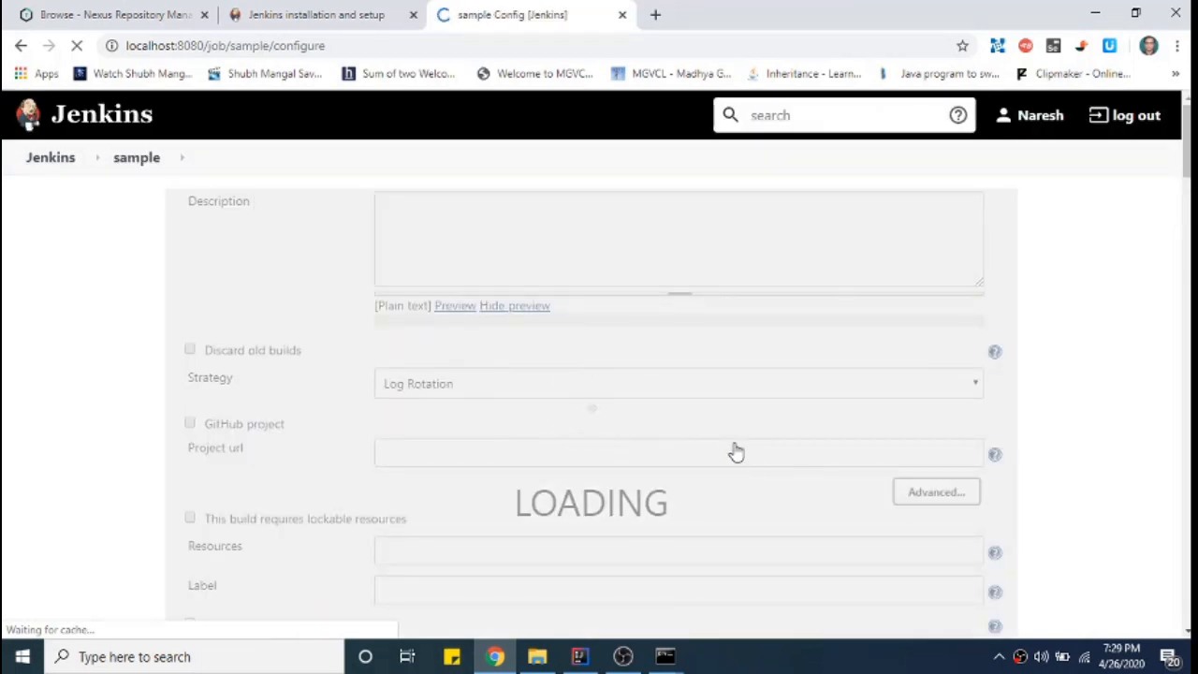
pyautogui.click(529, 349)
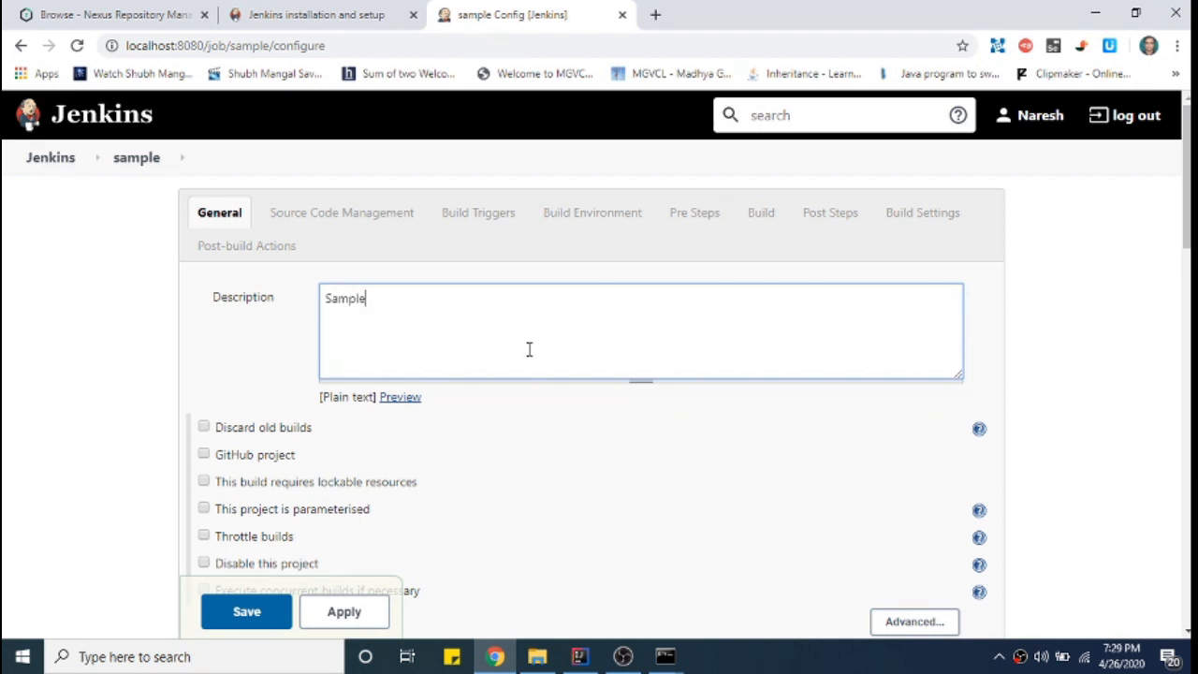
pyautogui.scroll(-4, 570, 327)
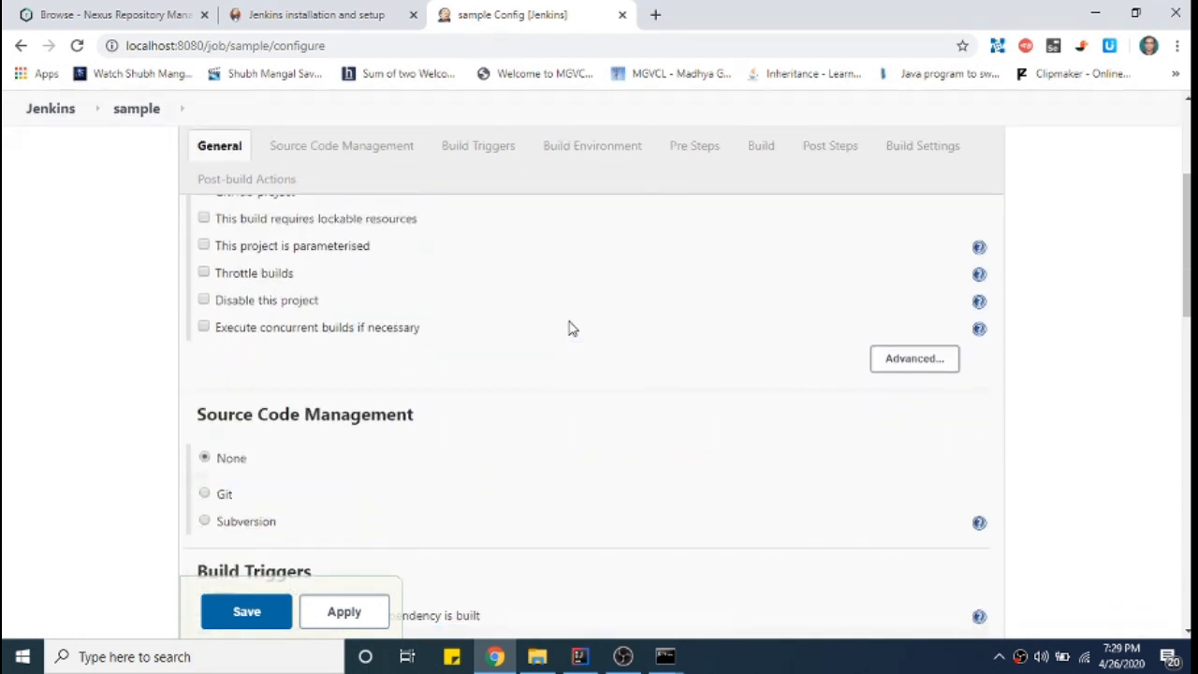
pyautogui.click(204, 408)
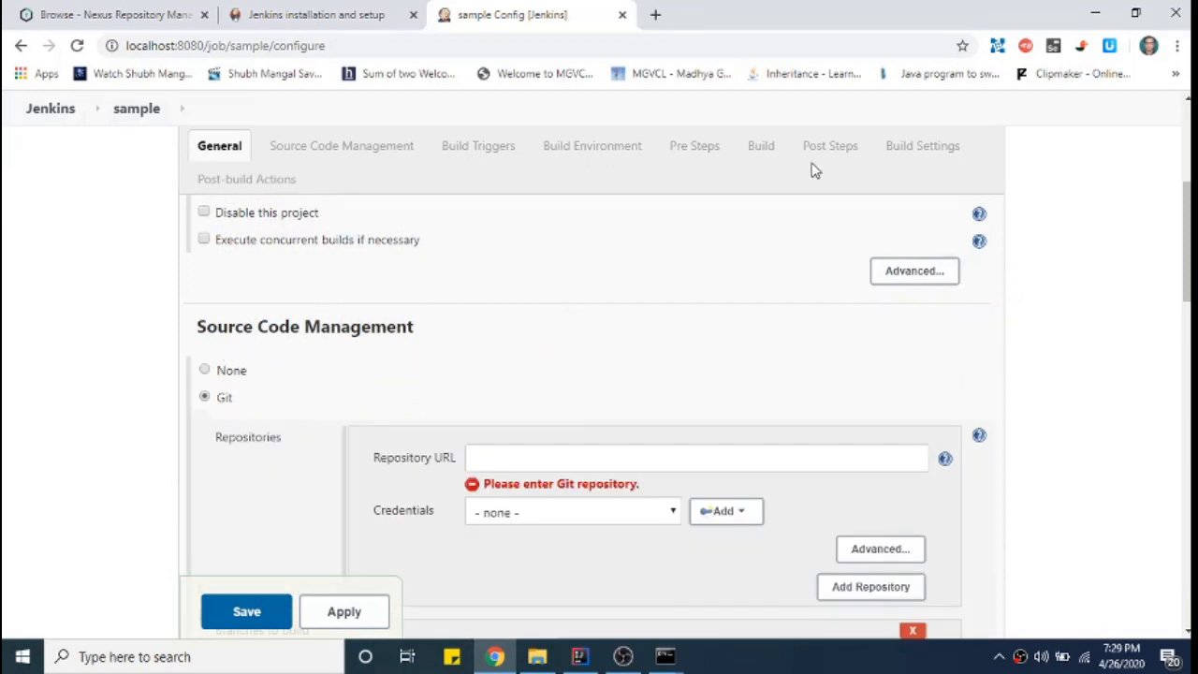
pyautogui.click(655, 15)
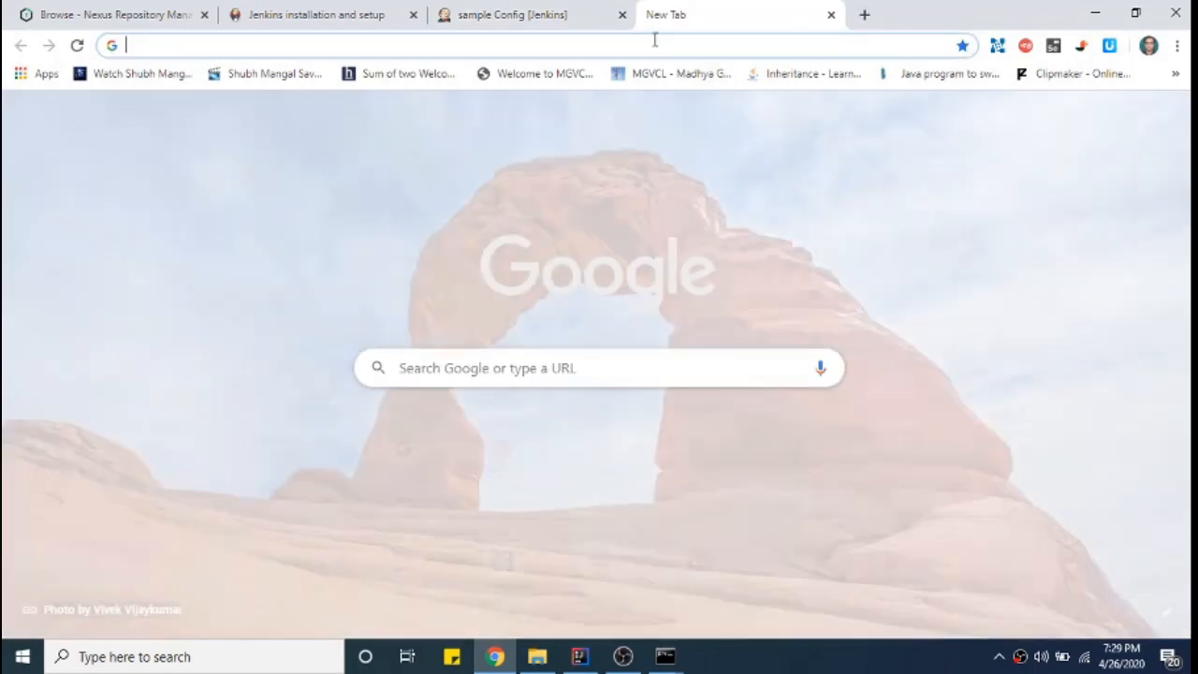
# - Load github.com in a new tab, expand the repository list and briefly view PageObjectProjectOnly
pyautogui.write('www.gi')
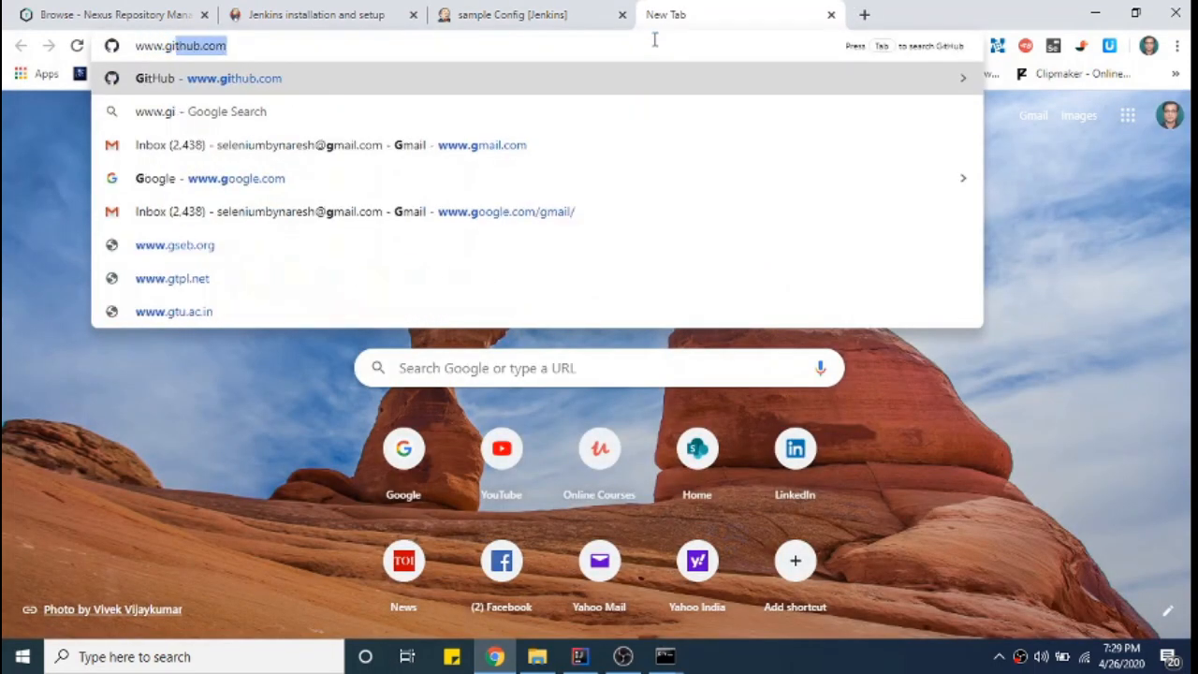
pyautogui.press('Return')
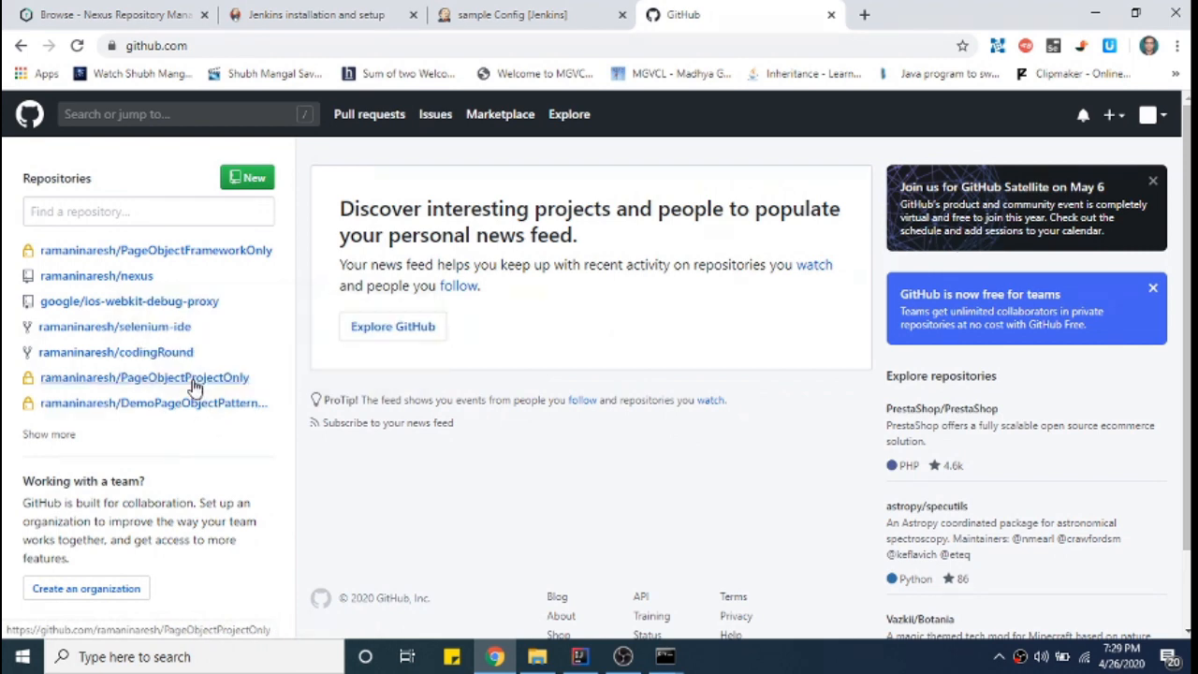
pyautogui.scroll(-1, 215, 415)
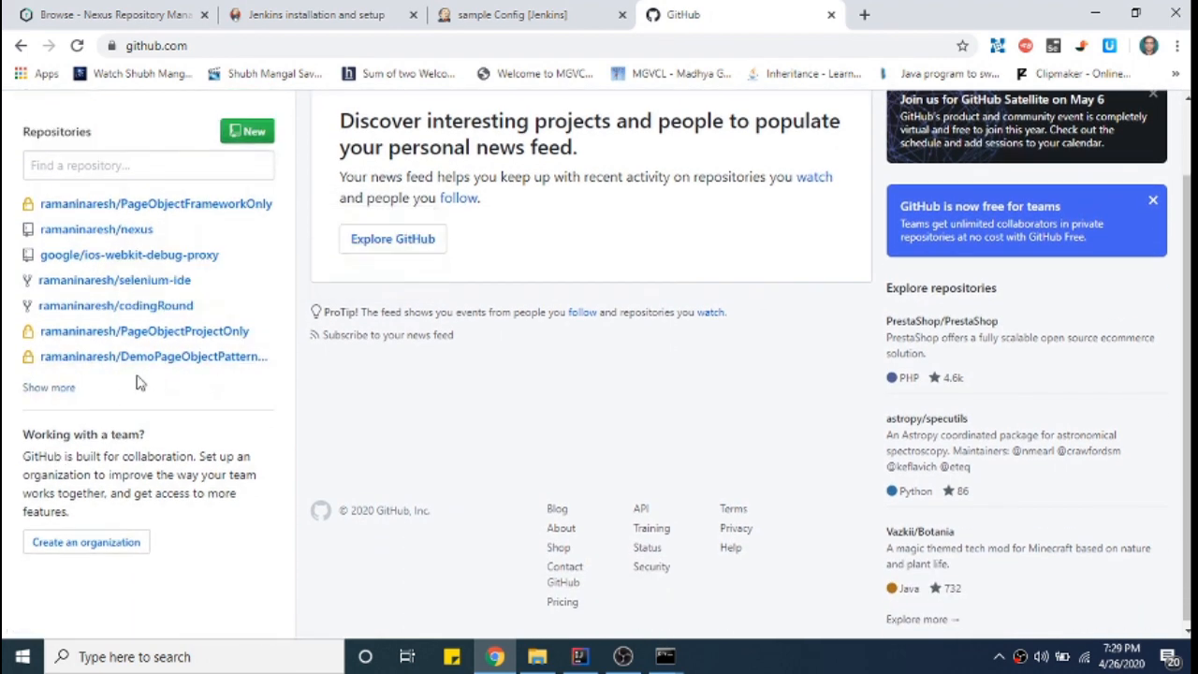
pyautogui.click(61, 388)
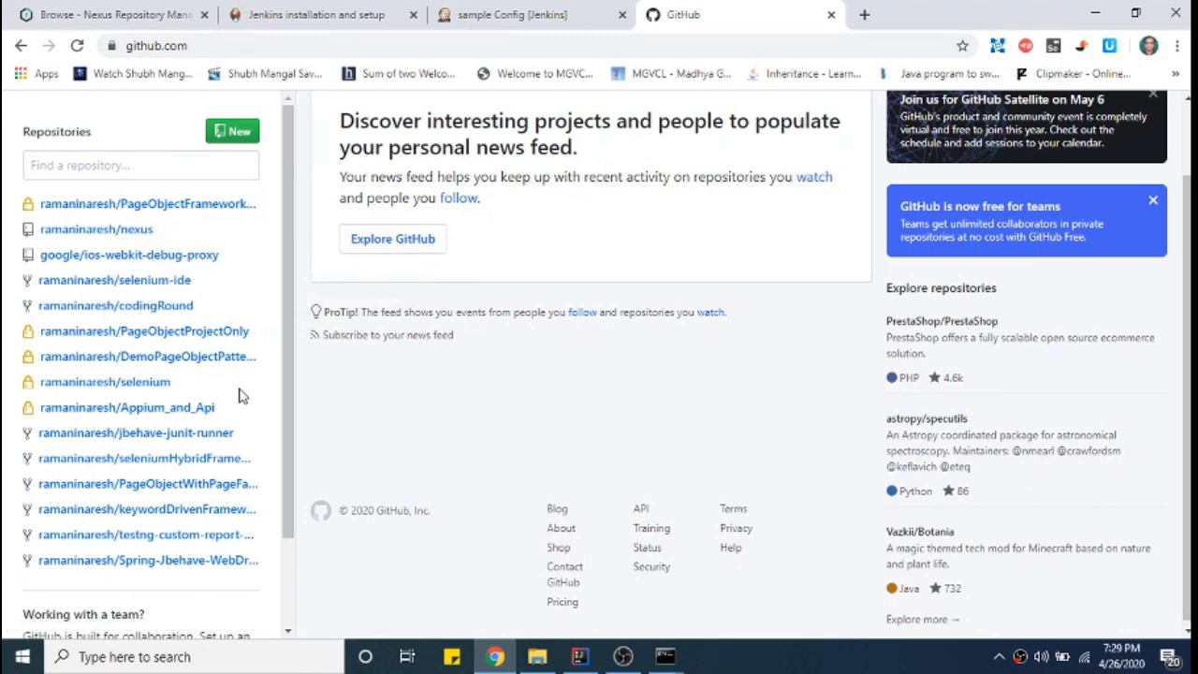
pyautogui.click(204, 339)
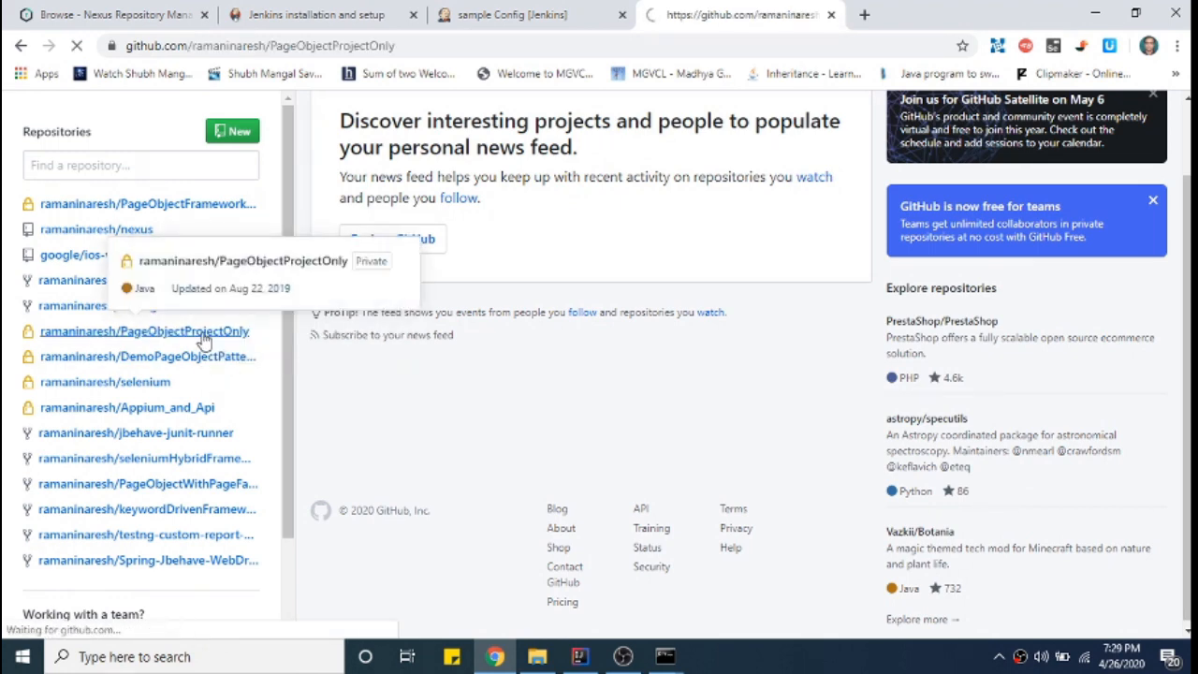
pyautogui.click(20, 45)
# - Open the private PageObjectFrameworkOnly repository, then bring IntelliJ IDEA back to the front
pyautogui.click(62, 390)
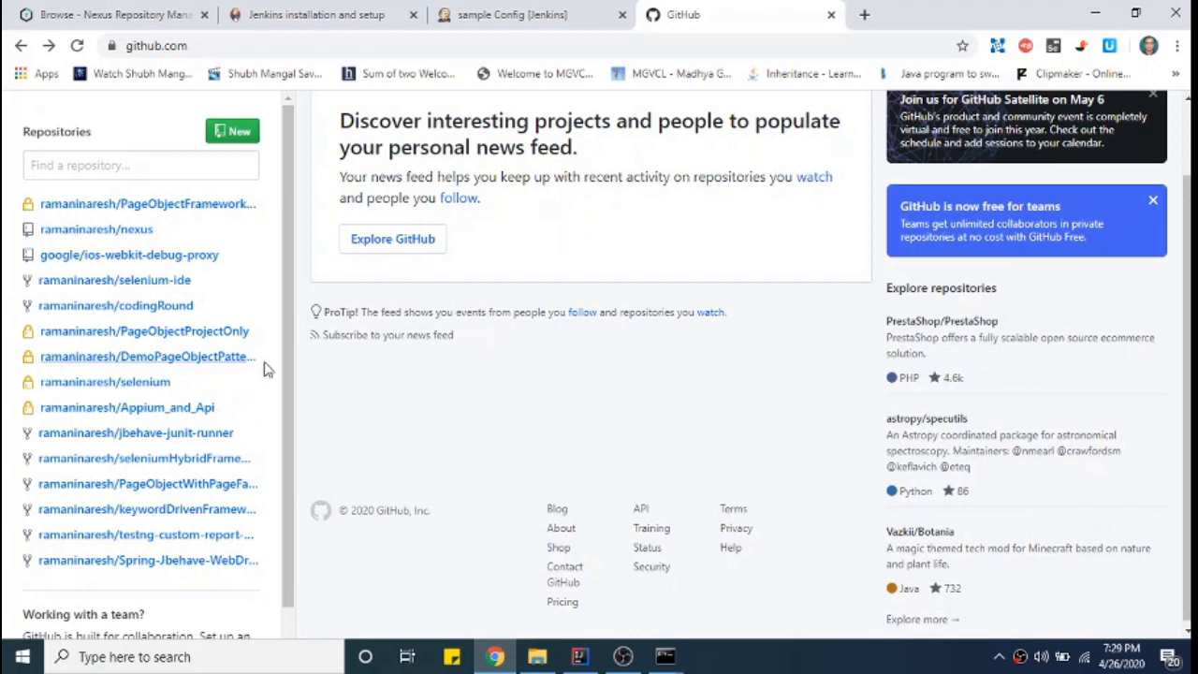
pyautogui.scroll(-1, 267, 394)
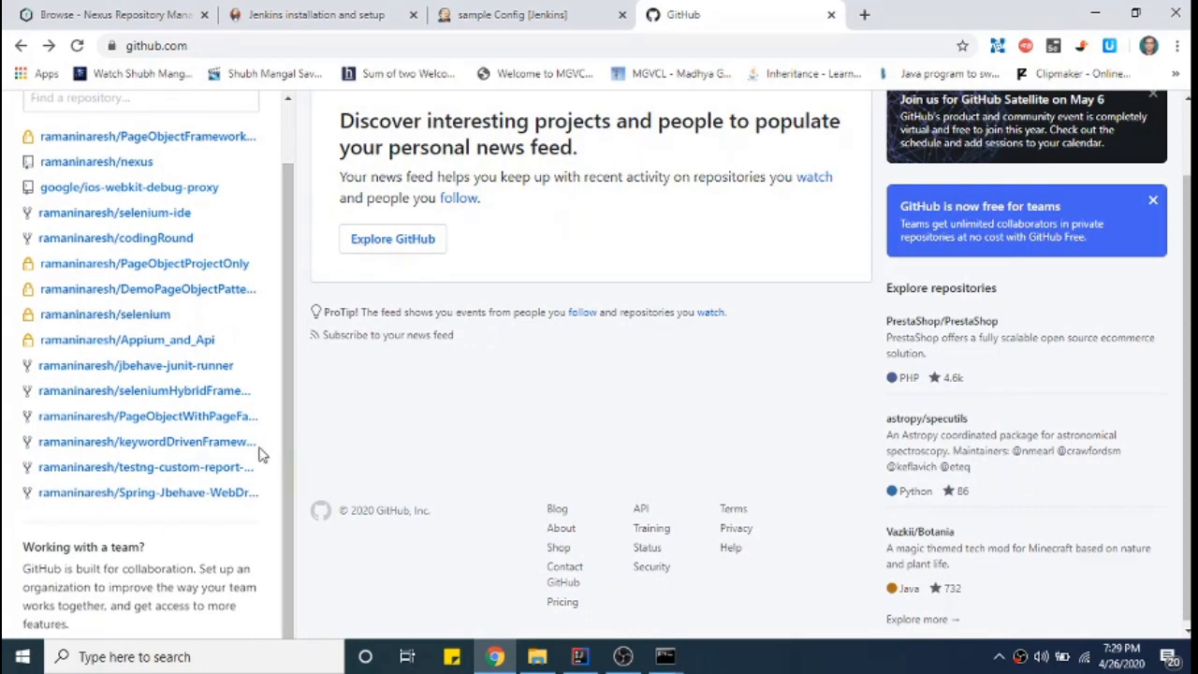
pyautogui.moveTo(135, 347)
pyautogui.scroll(1, 276, 337)
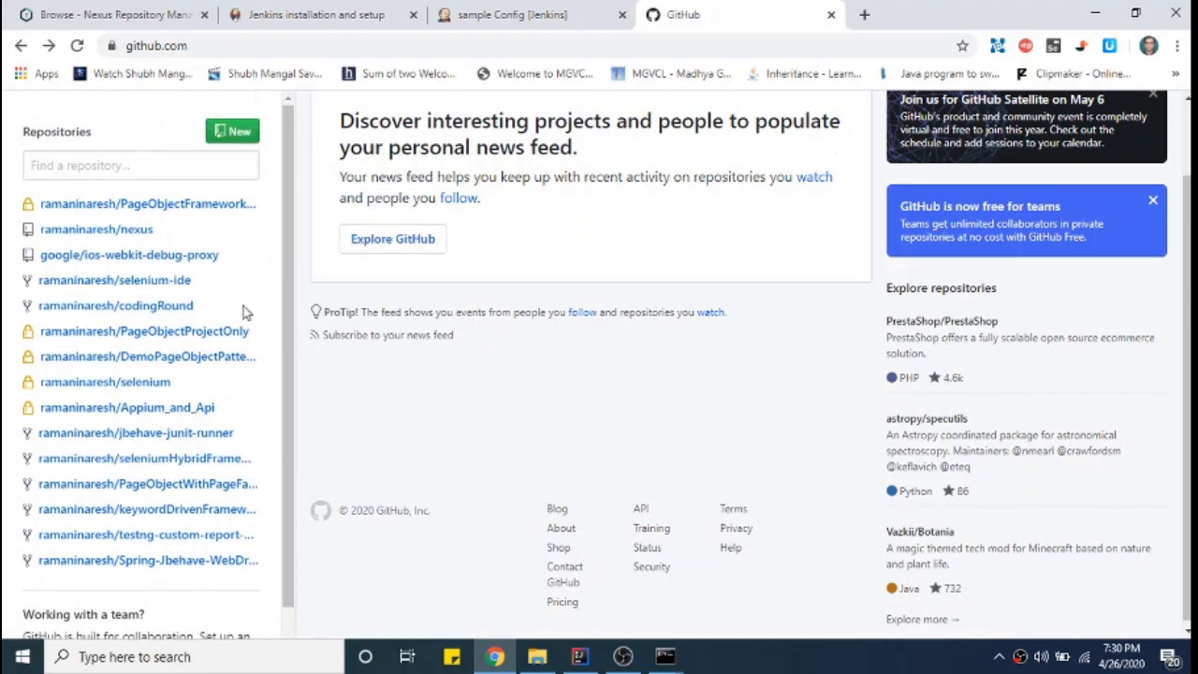
pyautogui.click(208, 207)
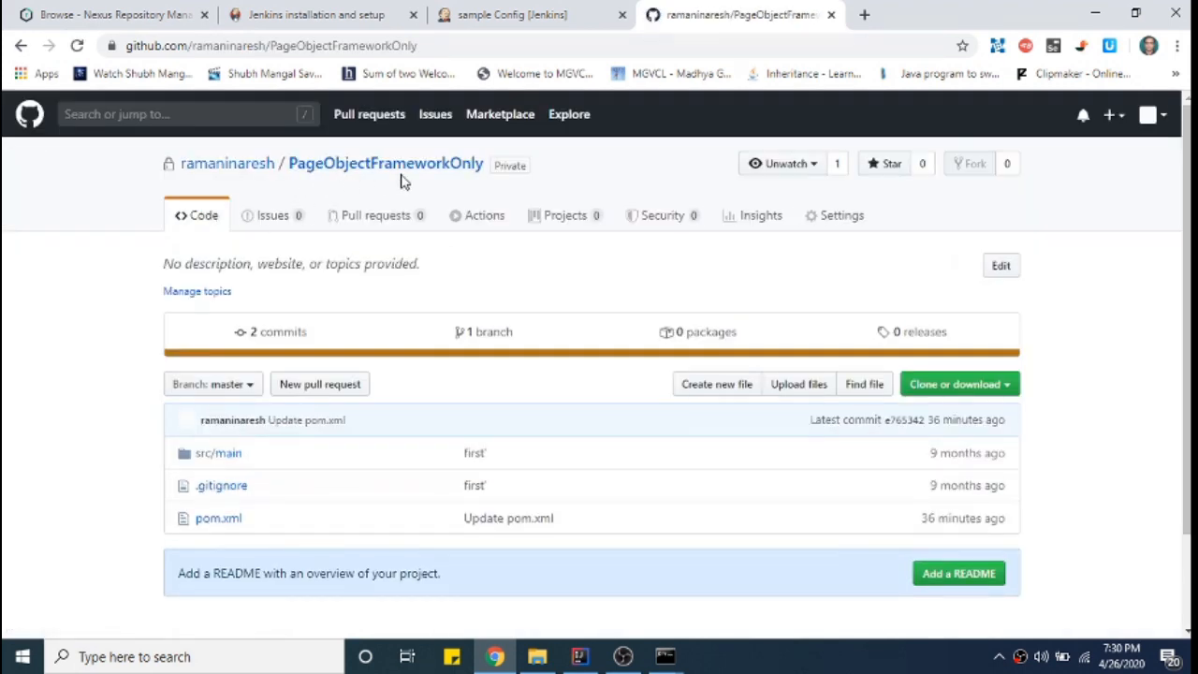
pyautogui.click(573, 660)
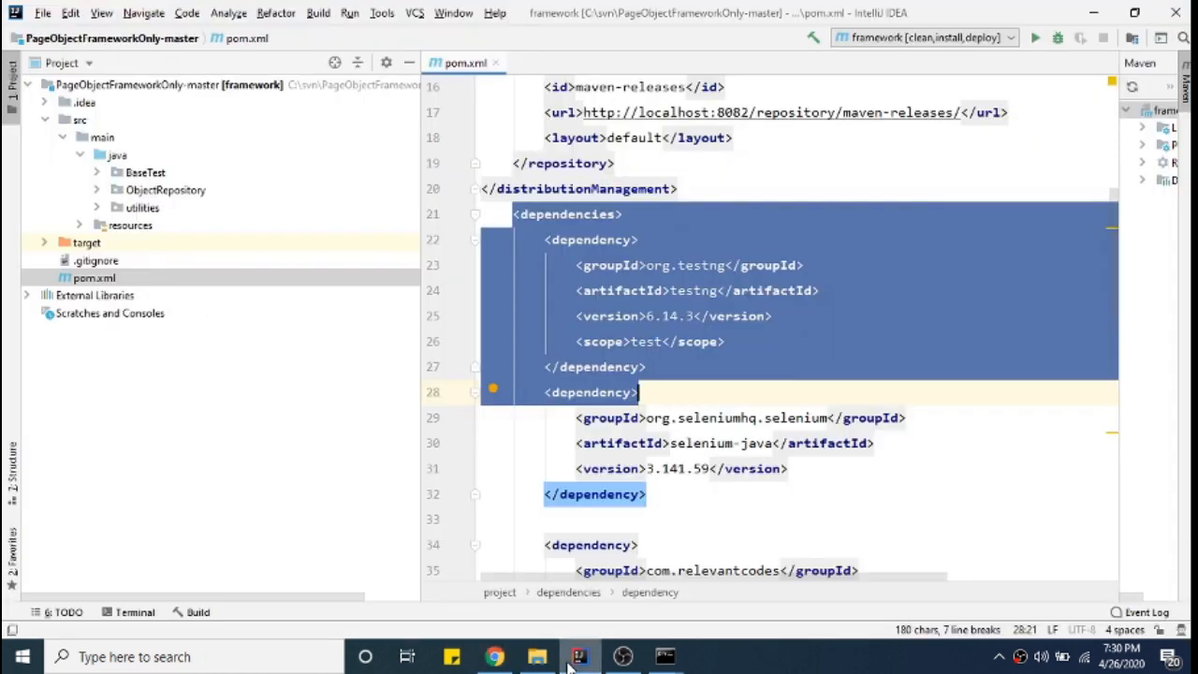
pyautogui.click(797, 192)
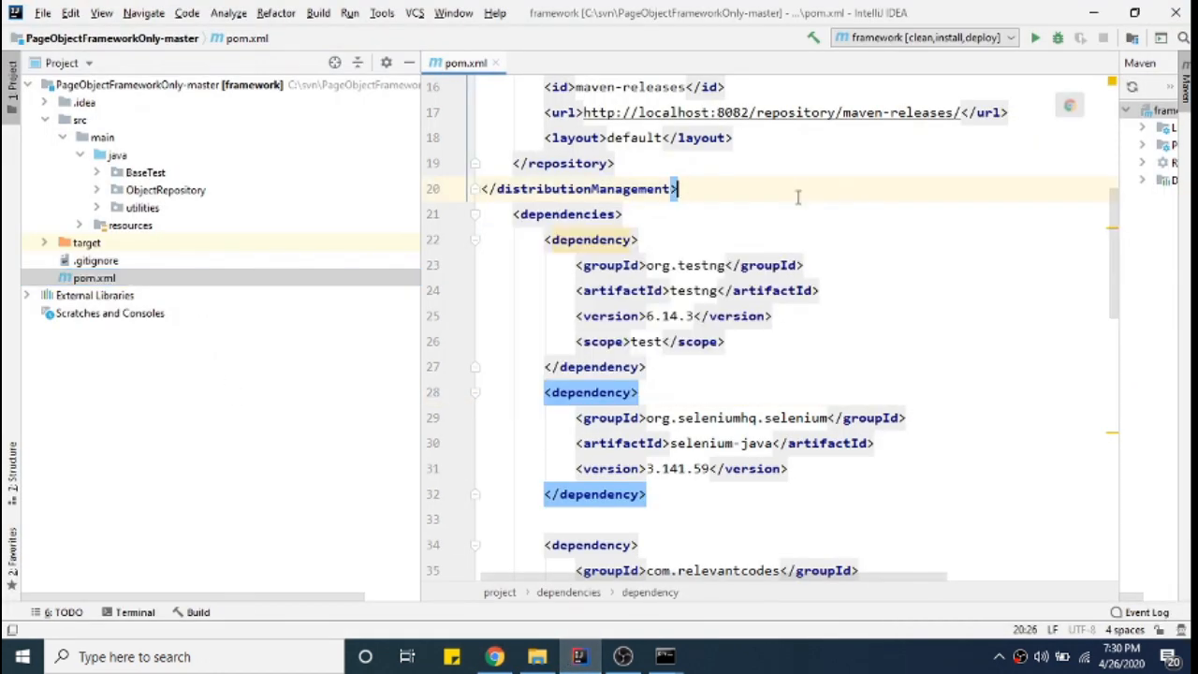
pyautogui.click(29, 85)
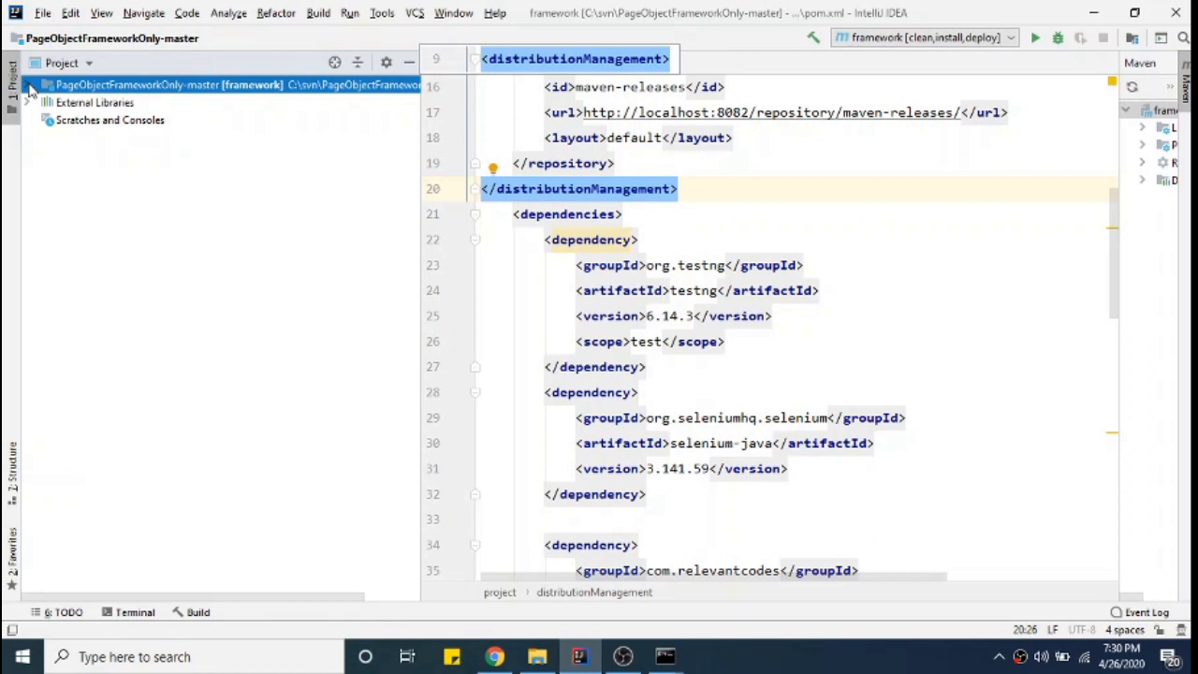
pyautogui.click(29, 87)
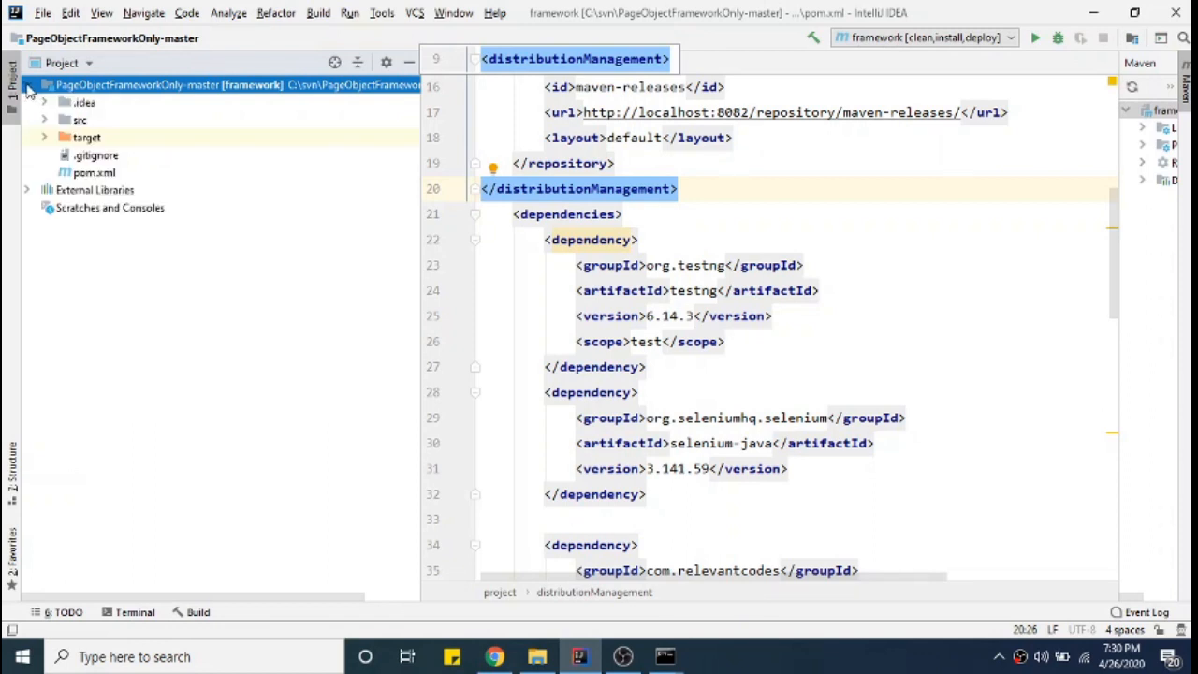
pyautogui.doubleClick(93, 176)
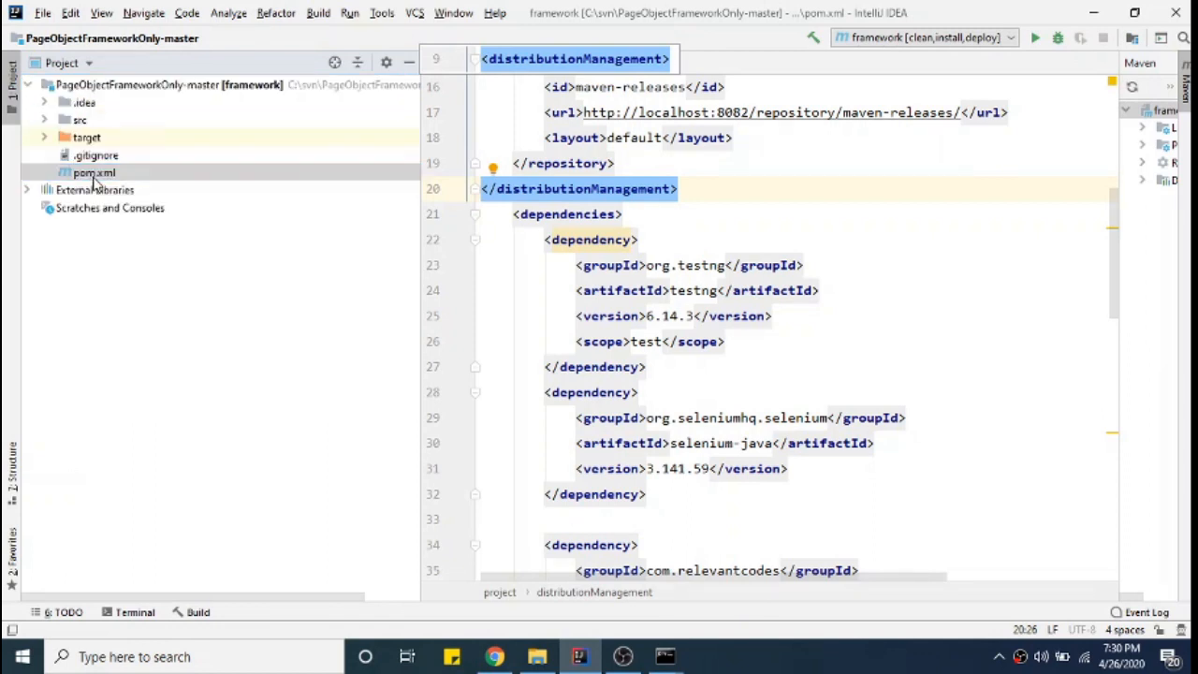
pyautogui.scroll(-15, 928, 406)
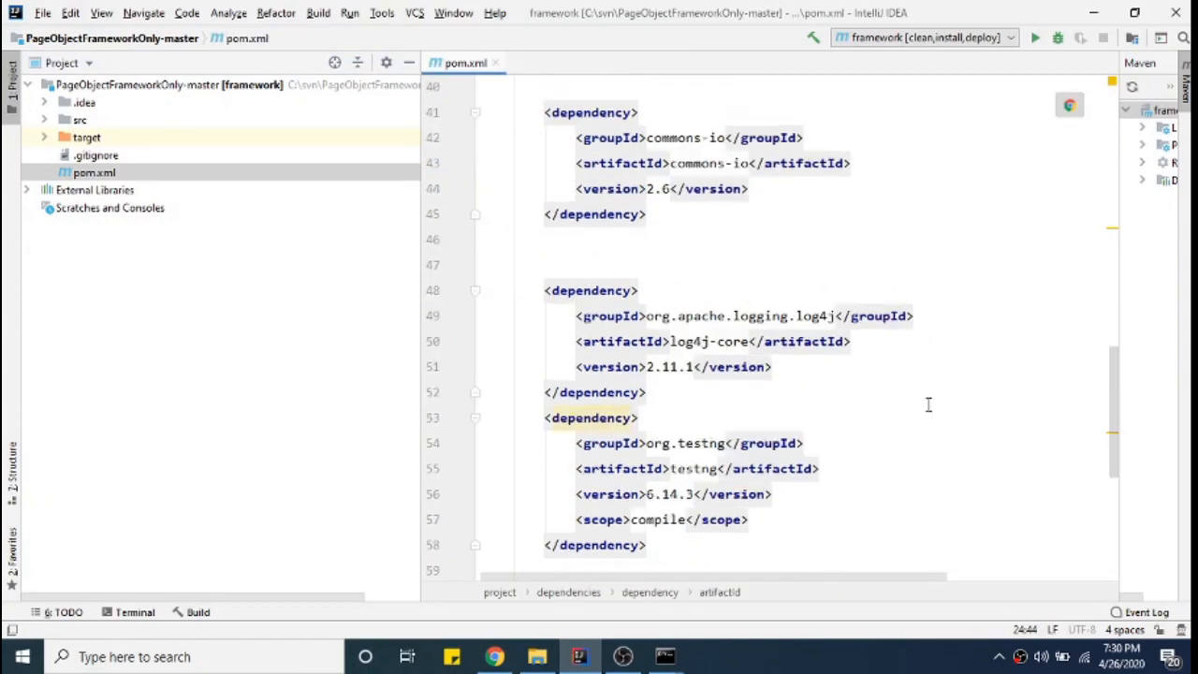
pyautogui.scroll(7, 929, 405)
pyautogui.scroll(12, 929, 406)
pyautogui.scroll(-20, 929, 405)
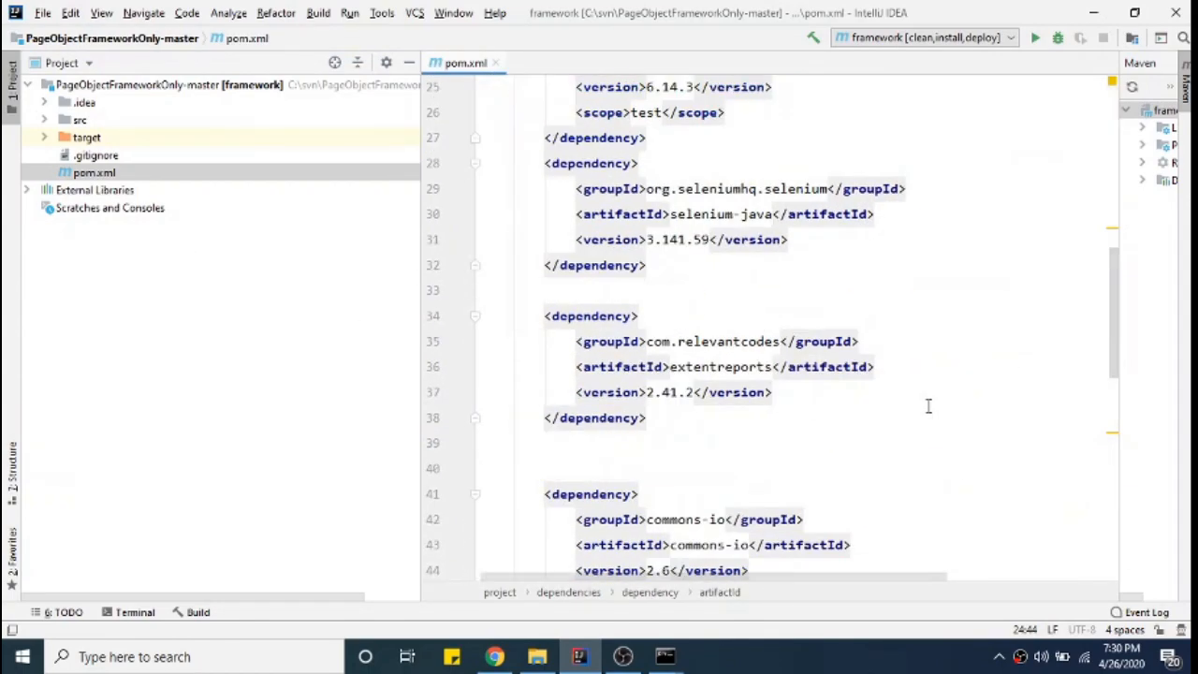
pyautogui.scroll(11, 928, 407)
pyautogui.scroll(12, 928, 406)
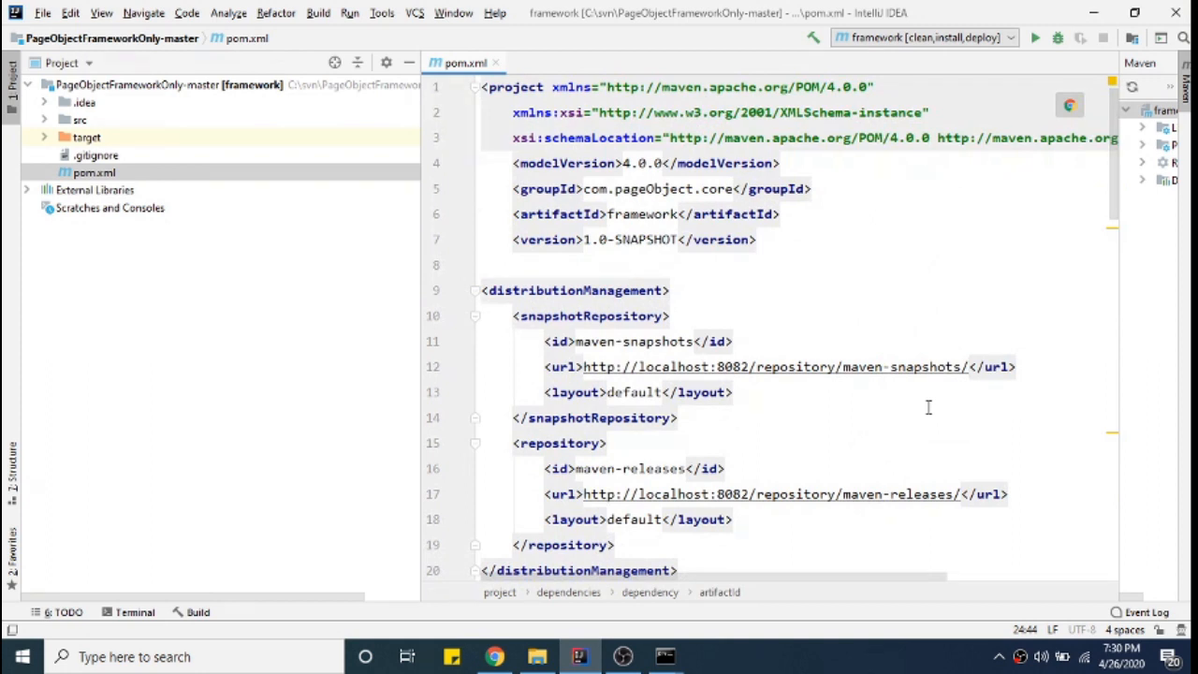
pyautogui.moveTo(510, 188); pyautogui.dragTo(758, 243)
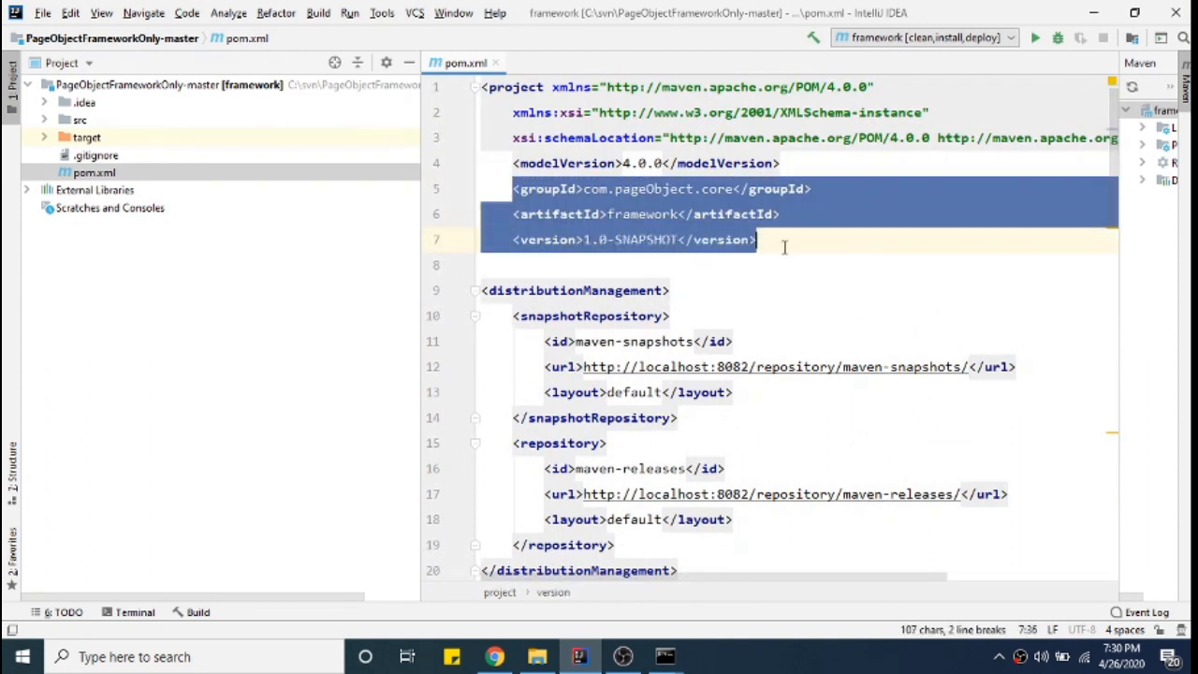
pyautogui.click(784, 246)
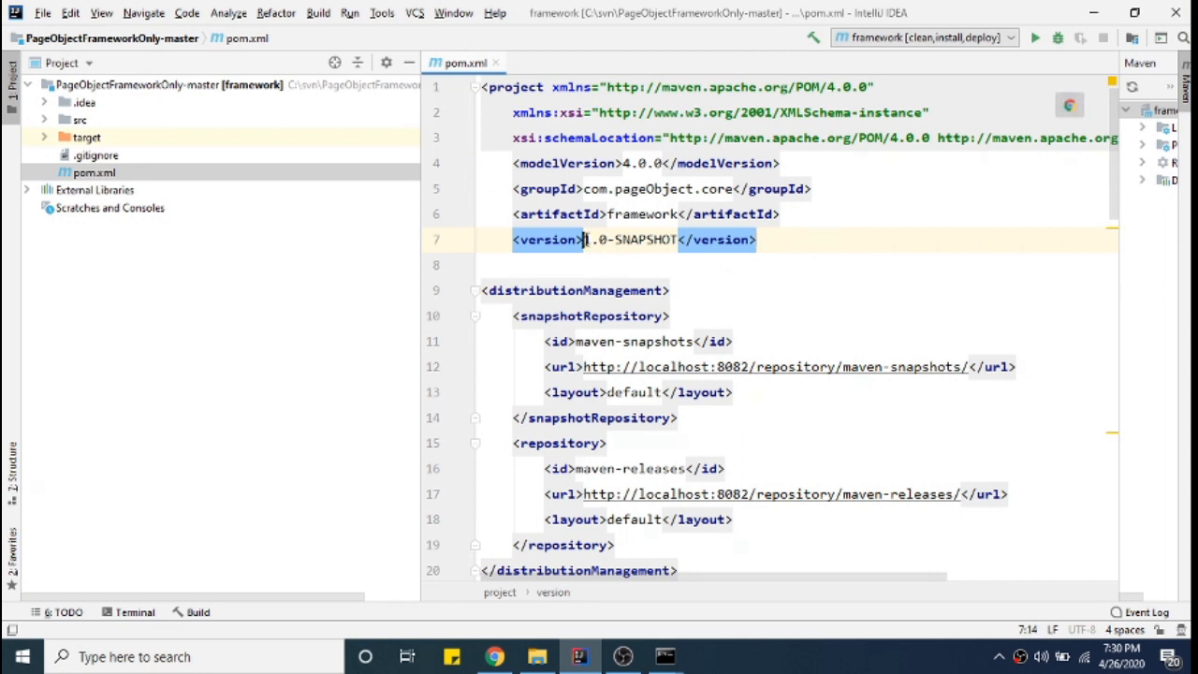
pyautogui.moveTo(584, 239); pyautogui.dragTo(600, 240)
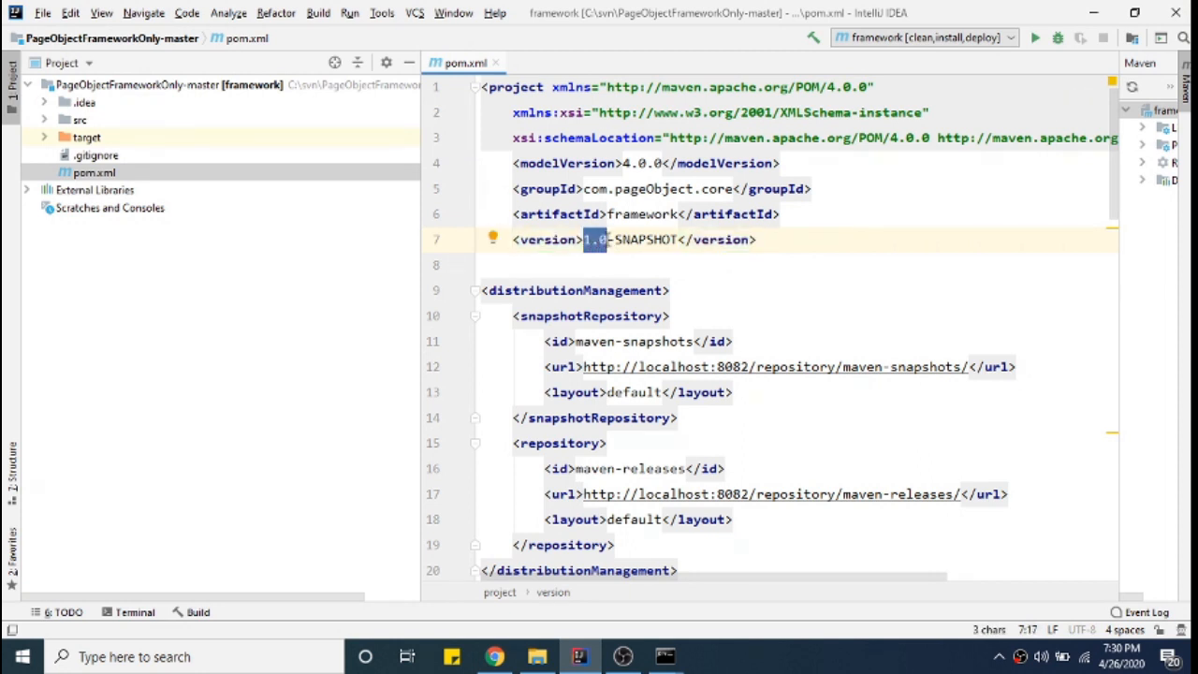
pyautogui.click(629, 241)
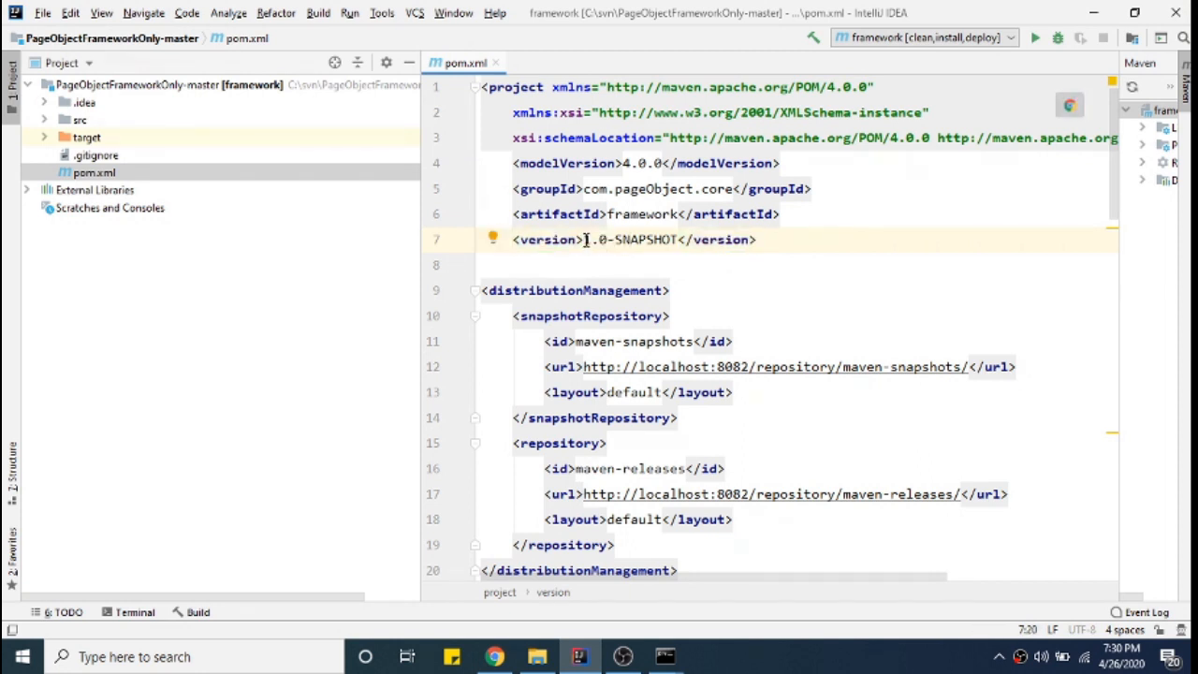
pyautogui.moveTo(585, 240); pyautogui.dragTo(674, 241)
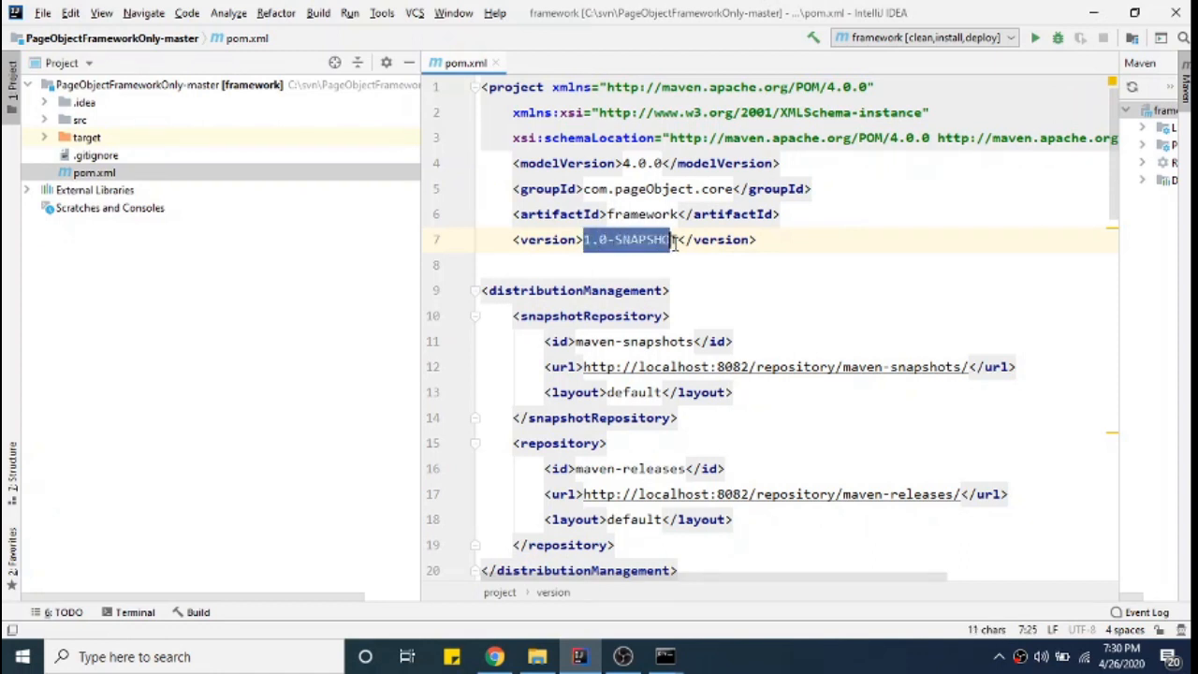
pyautogui.press('Down')
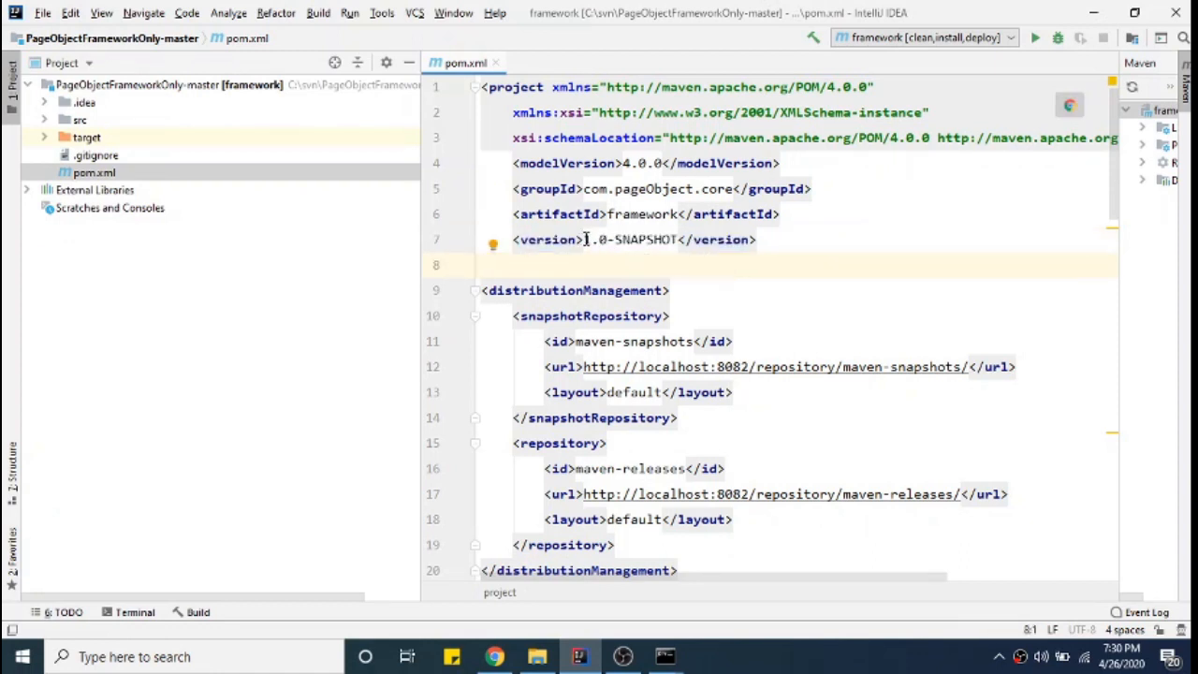
pyautogui.moveTo(586, 240); pyautogui.dragTo(685, 240)
pyautogui.click(629, 251)
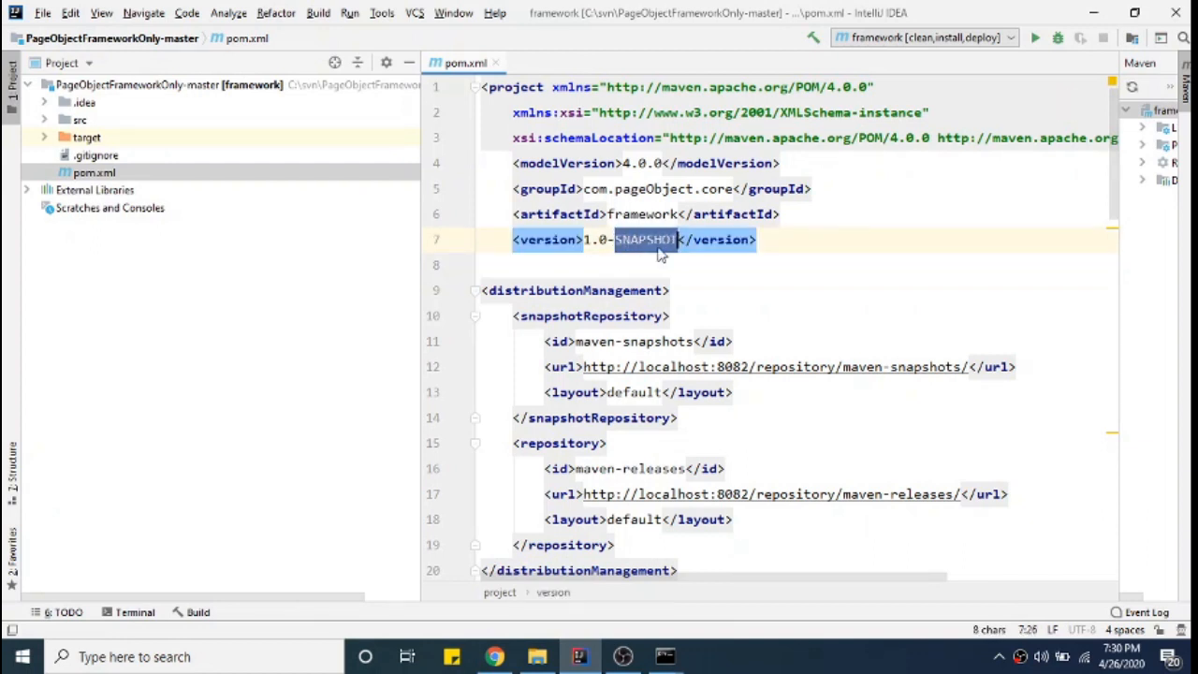
pyautogui.click(660, 255)
pyautogui.moveTo(585, 241); pyautogui.dragTo(672, 242)
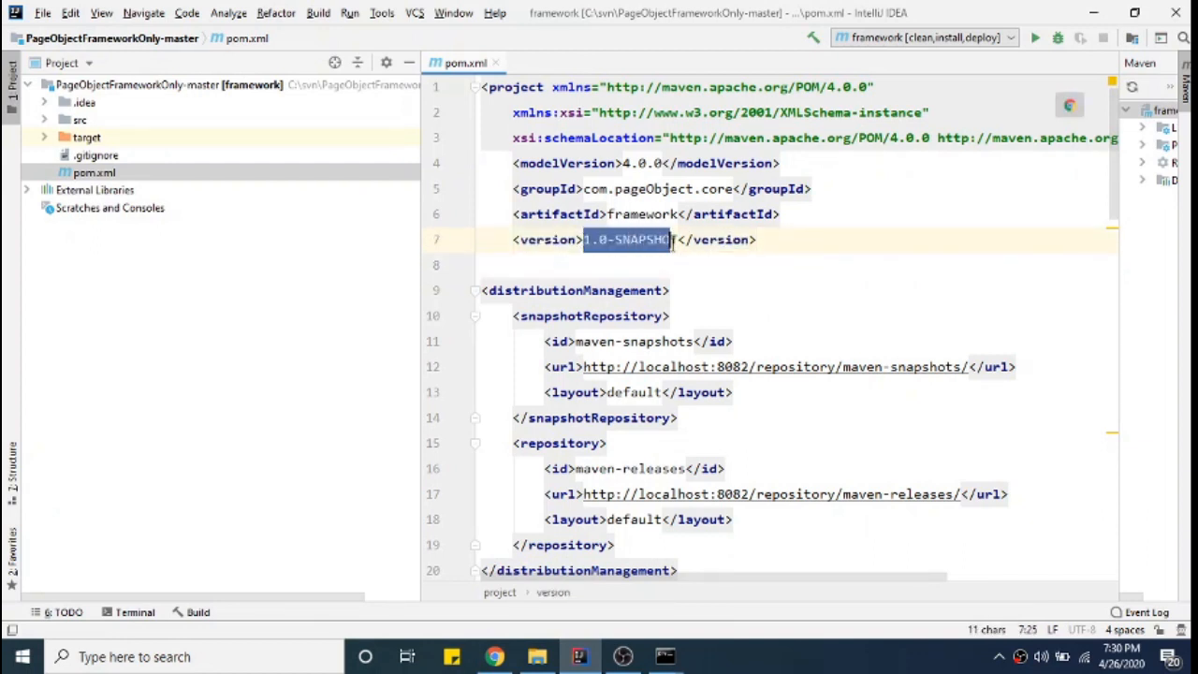
pyautogui.click(735, 276)
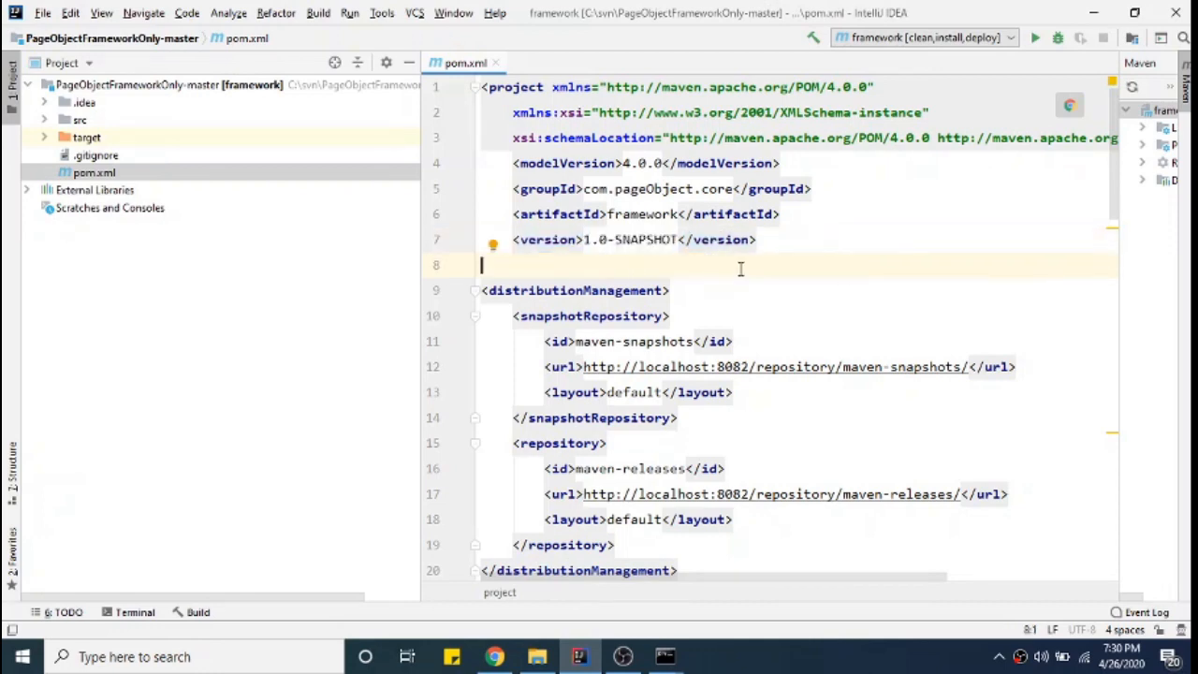
pyautogui.scroll(-1, 740, 268)
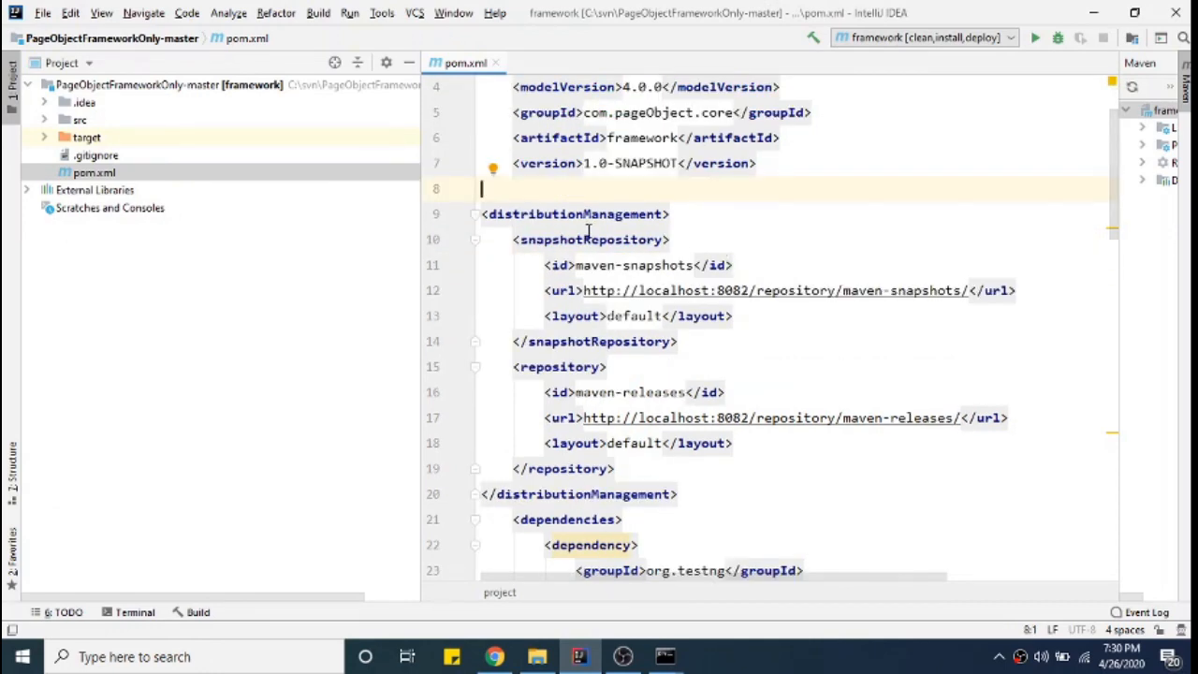
pyautogui.moveTo(484, 214); pyautogui.dragTo(685, 213)
pyautogui.moveTo(514, 240); pyautogui.dragTo(717, 241)
pyautogui.moveTo(546, 264); pyautogui.dragTo(743, 265)
pyautogui.click(622, 658)
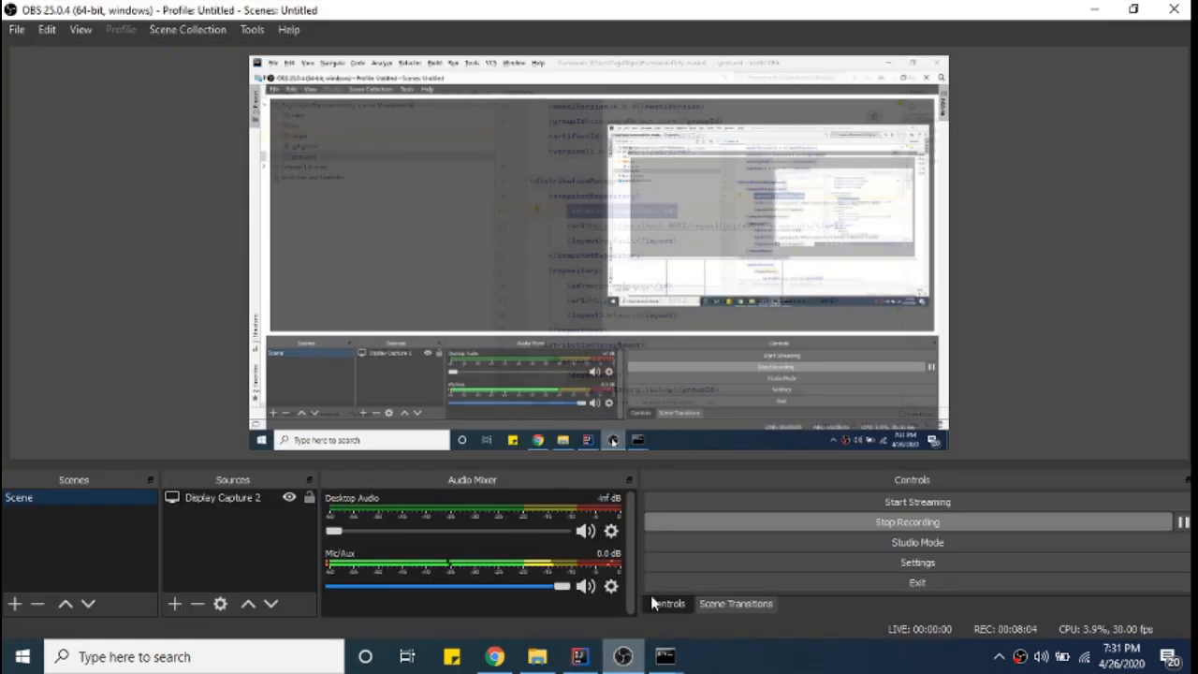
pyautogui.click(496, 658)
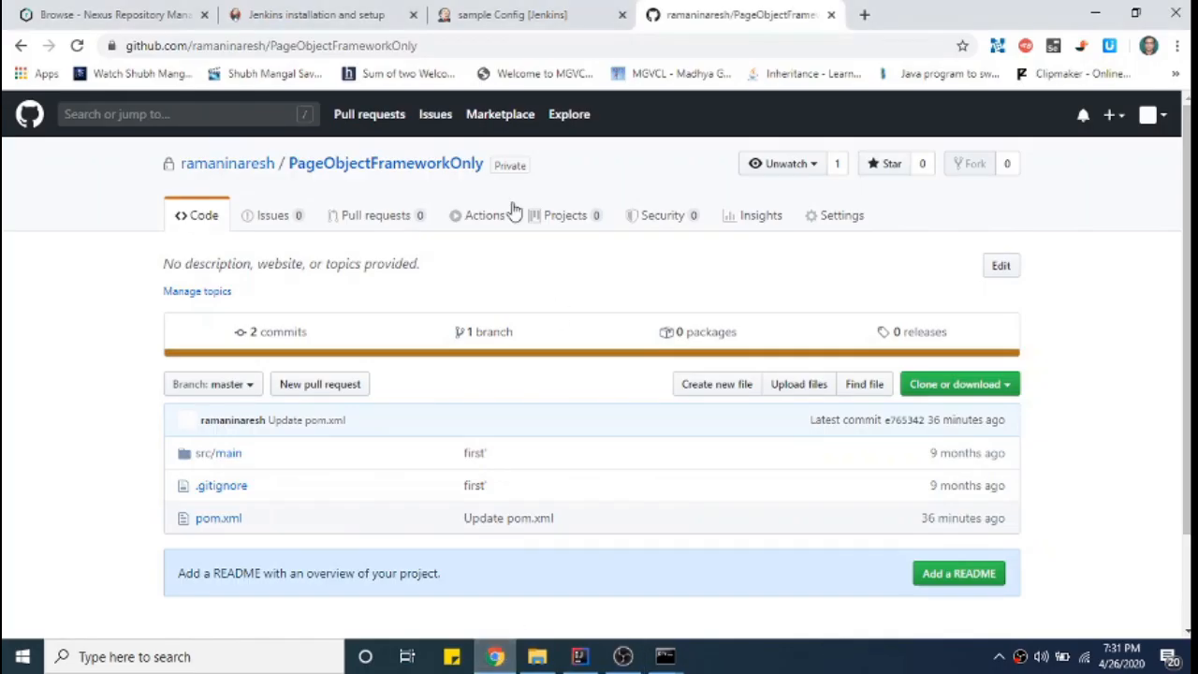
pyautogui.click(494, 20)
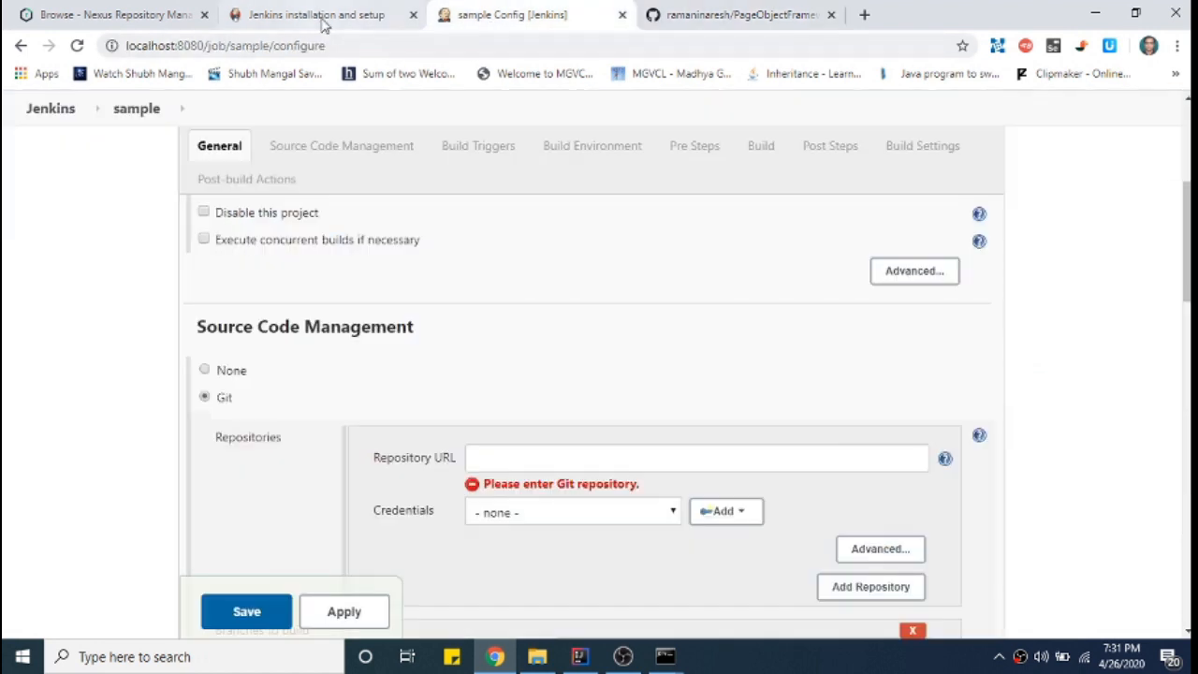
pyautogui.click(106, 19)
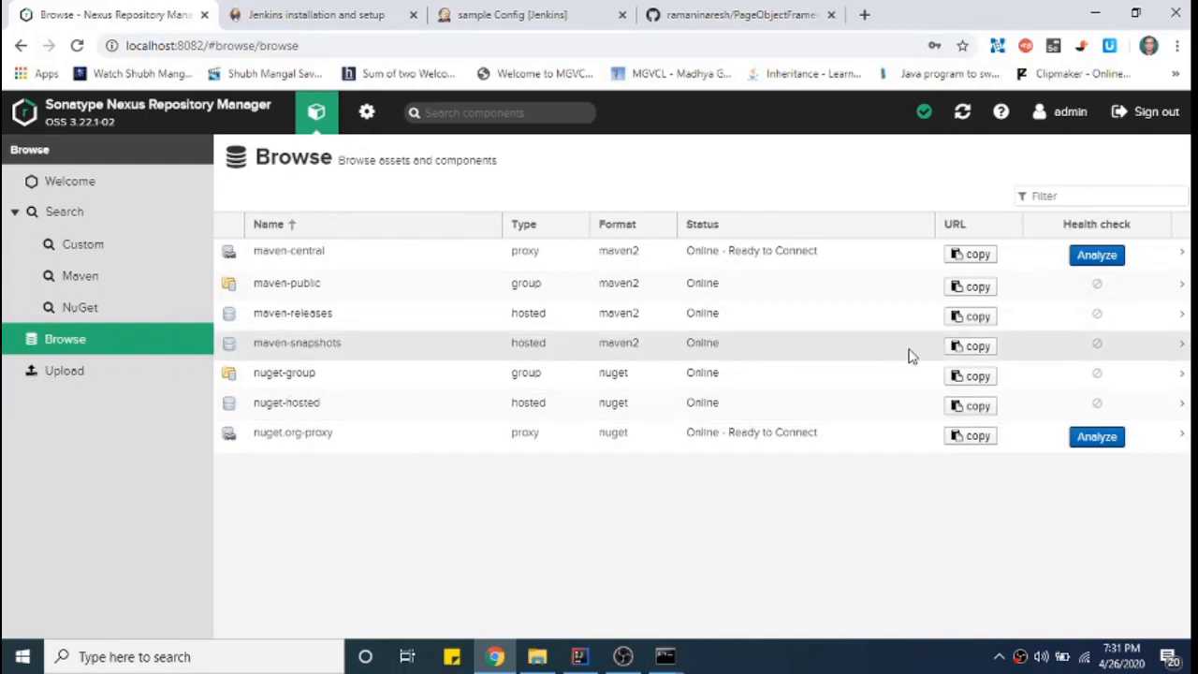
pyautogui.click(977, 346)
pyautogui.click(627, 368)
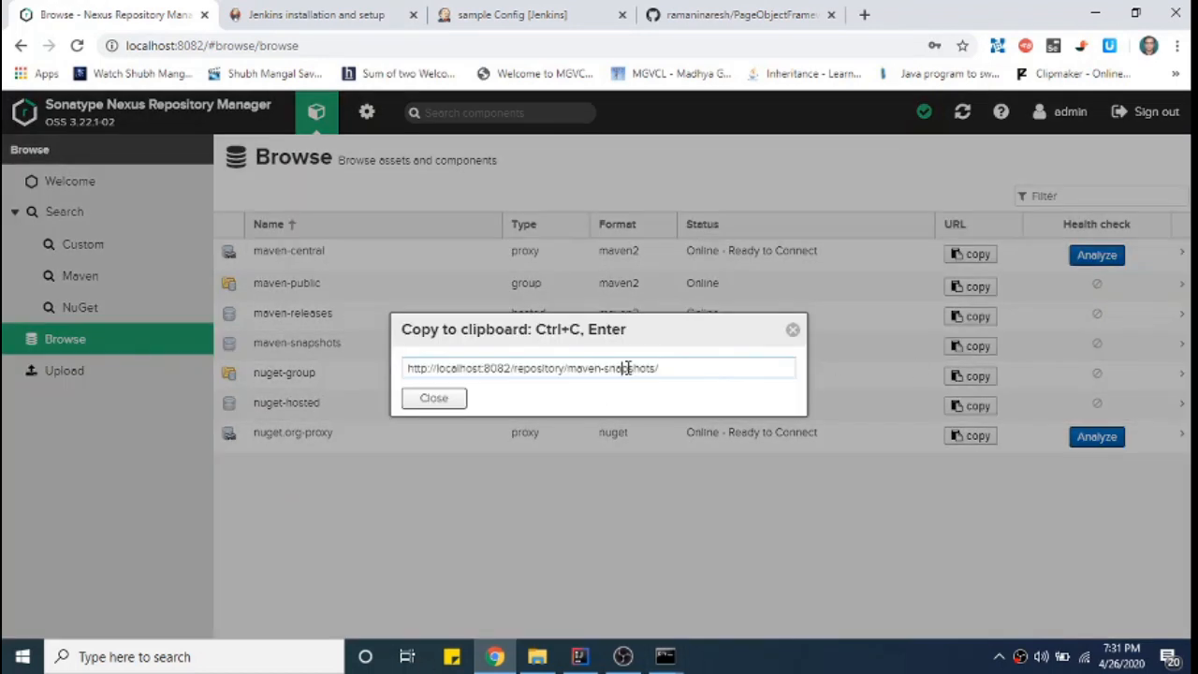
pyautogui.moveTo(699, 368); pyautogui.dragTo(431, 369)
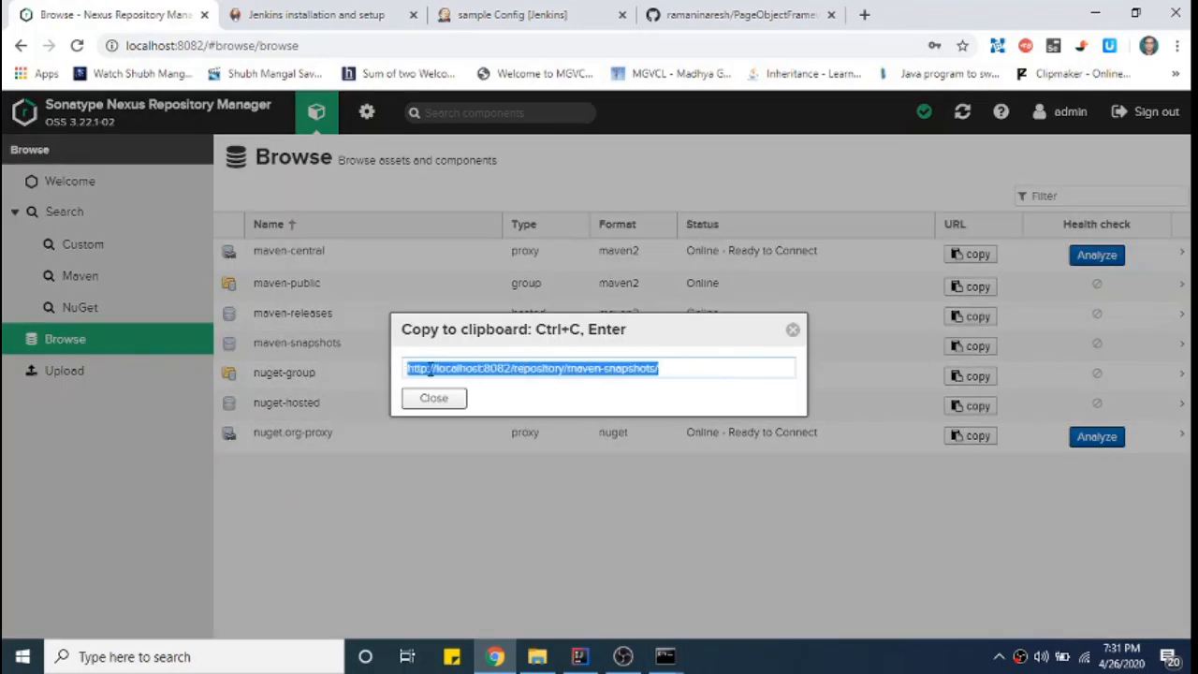
pyautogui.click(792, 335)
pyautogui.click(580, 656)
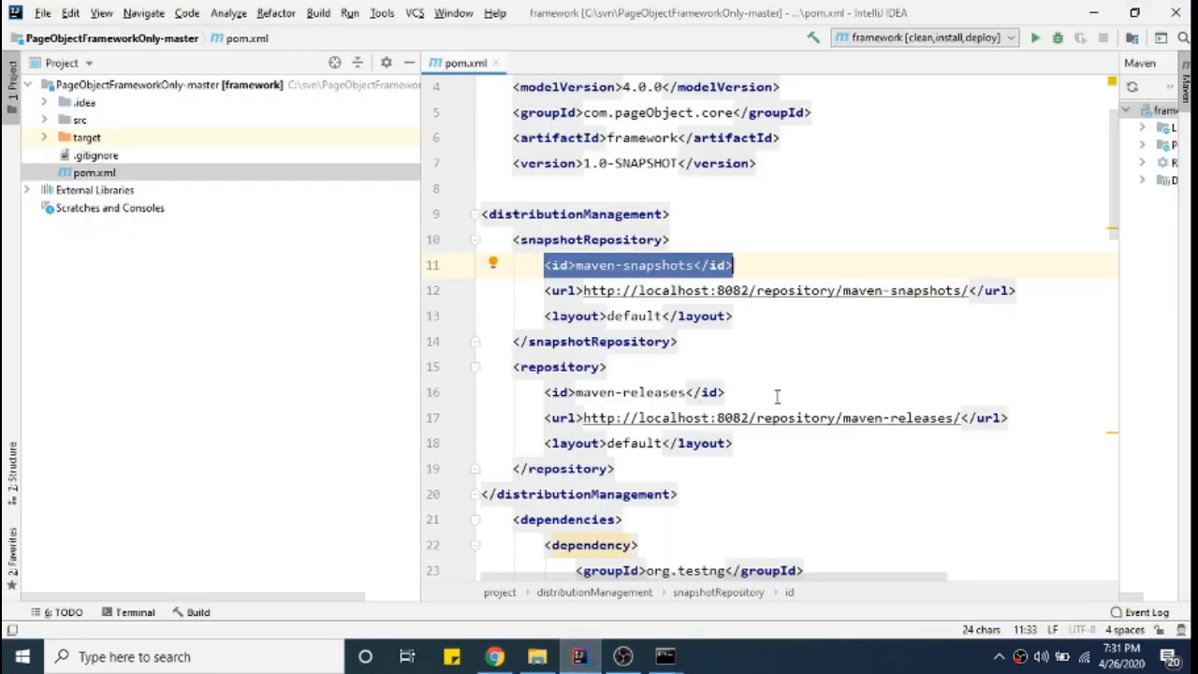
# - Highlight the snapshotRepository id, url and layout in pom.xml's distributionManagement
pyautogui.click(771, 347)
pyautogui.moveTo(543, 266); pyautogui.dragTo(752, 316)
pyautogui.click(623, 240)
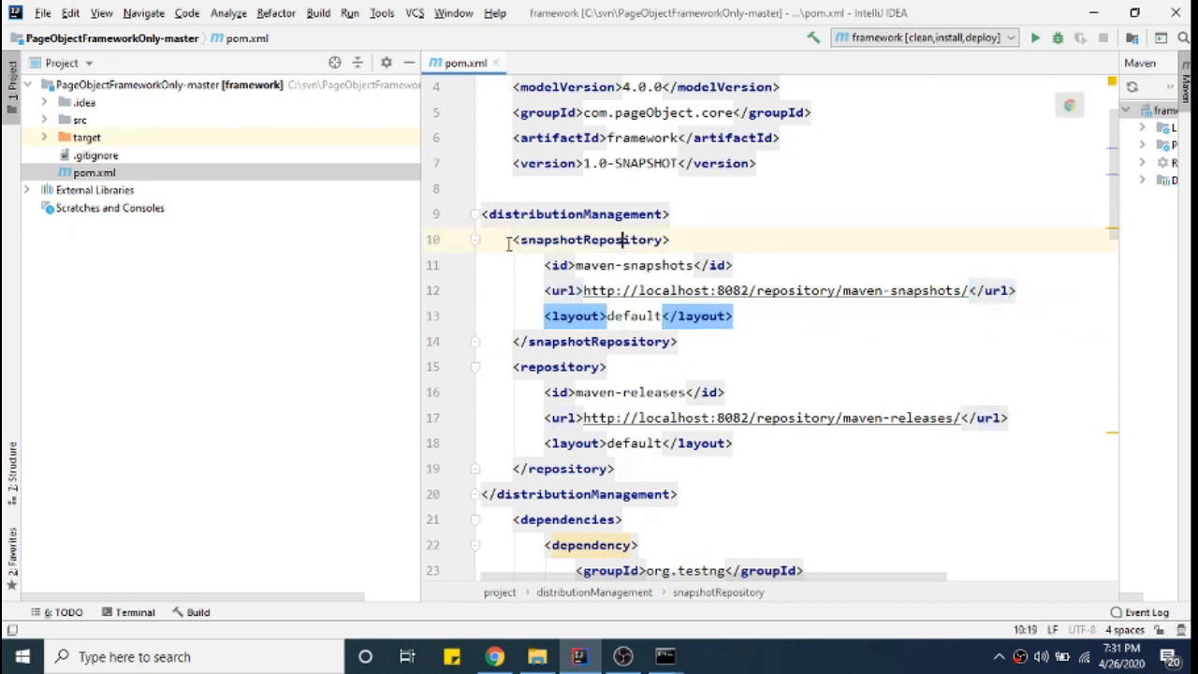
pyautogui.moveTo(510, 241); pyautogui.dragTo(739, 321)
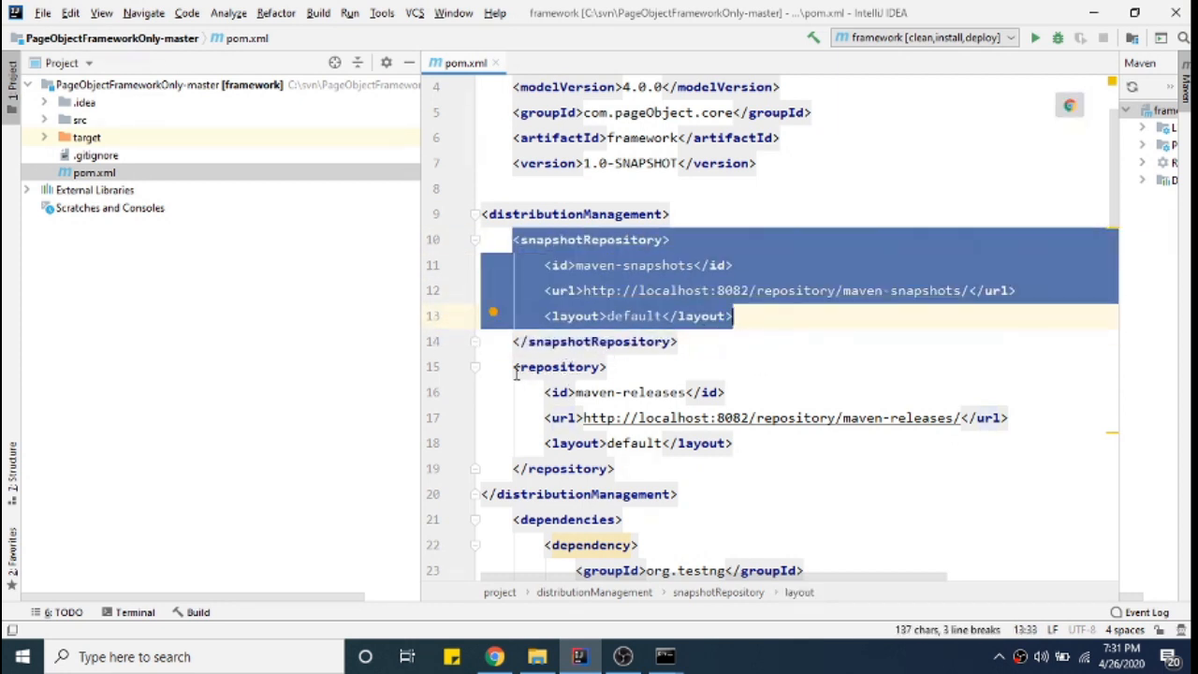
# - Highlight the maven-releases repository lines and the whole distributionManagement block, then switch to File Explorer
pyautogui.moveTo(514, 372); pyautogui.dragTo(629, 372)
pyautogui.moveTo(546, 393); pyautogui.dragTo(739, 392)
pyautogui.moveTo(545, 417); pyautogui.dragTo(1029, 418)
pyautogui.moveTo(544, 445); pyautogui.dragTo(774, 443)
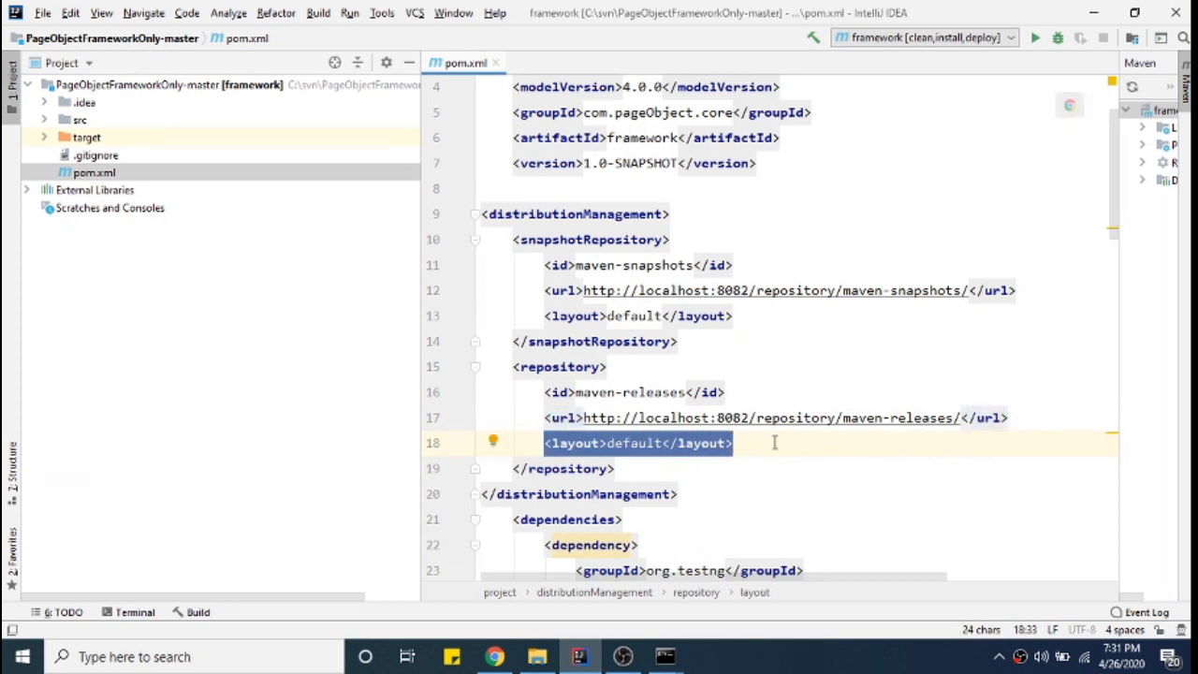
pyautogui.click(774, 443)
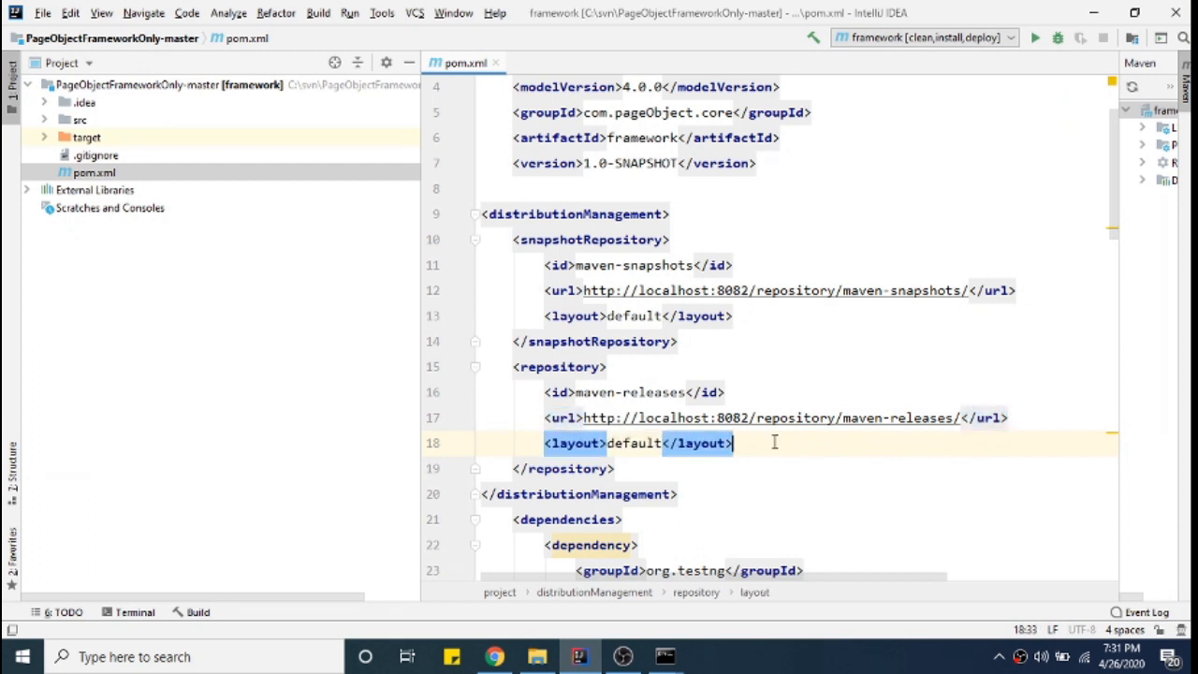
pyautogui.moveTo(484, 214); pyautogui.dragTo(692, 491)
pyautogui.scroll(-3, 790, 447)
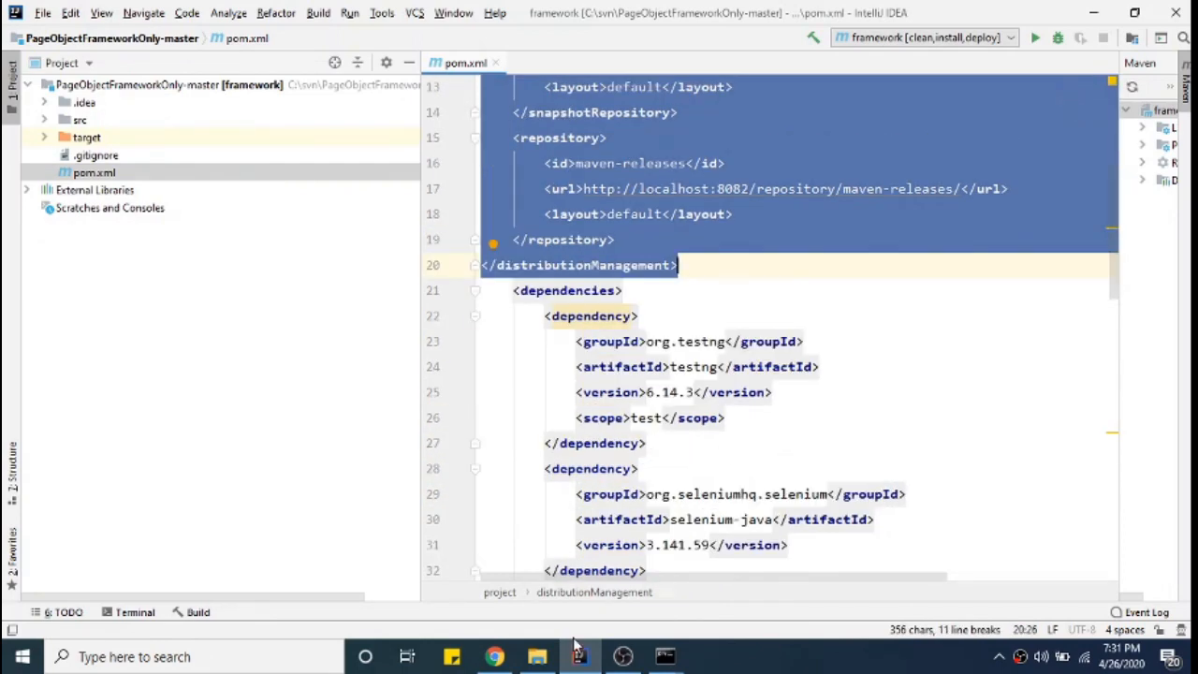
pyautogui.click(536, 656)
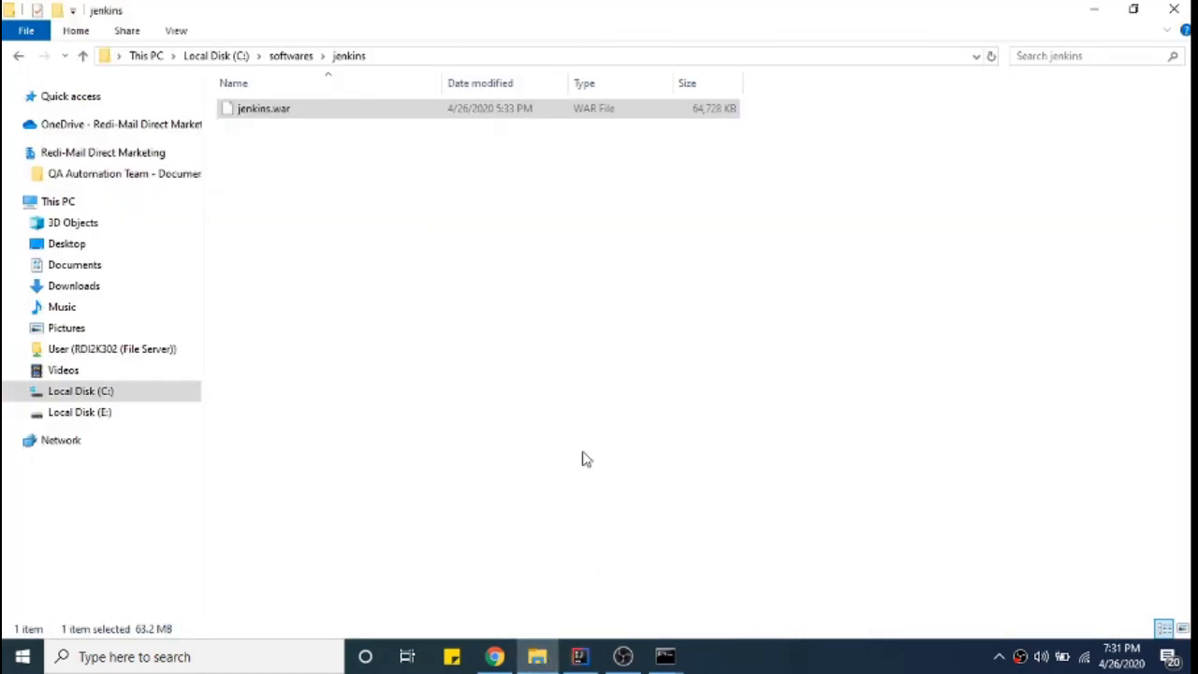
# - Navigate to C:\Users\<profile>\.m2 and open settings.xml in Notepad with Edit
pyautogui.click(100, 392)
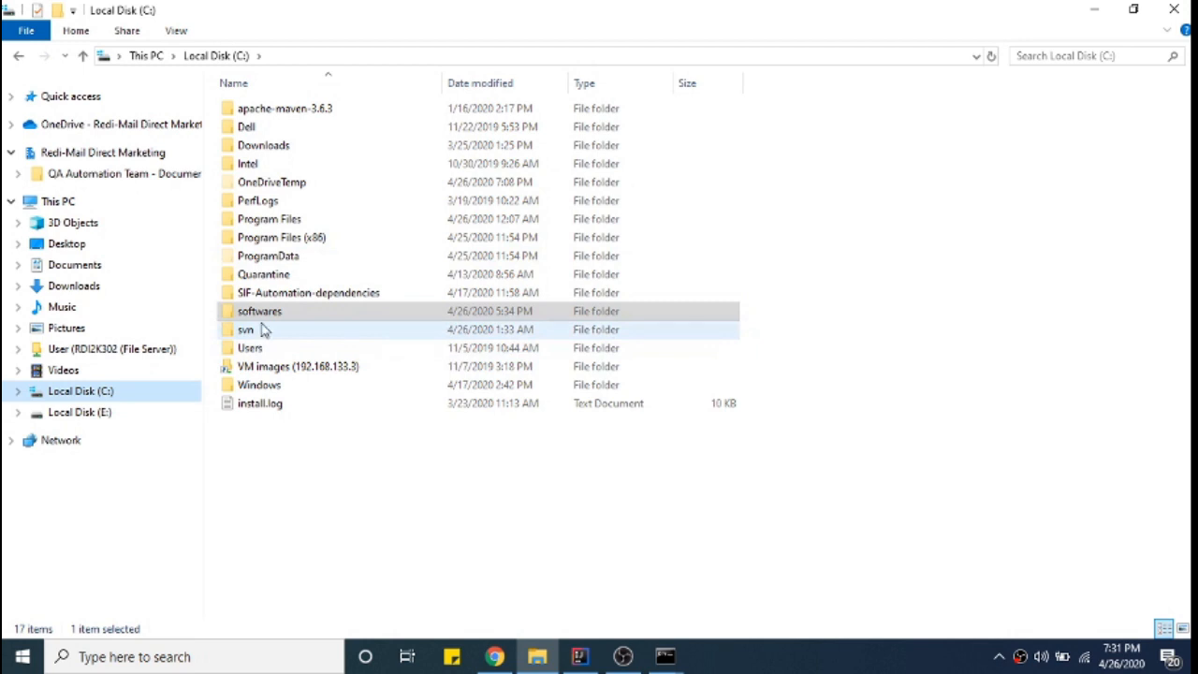
pyautogui.click(296, 148)
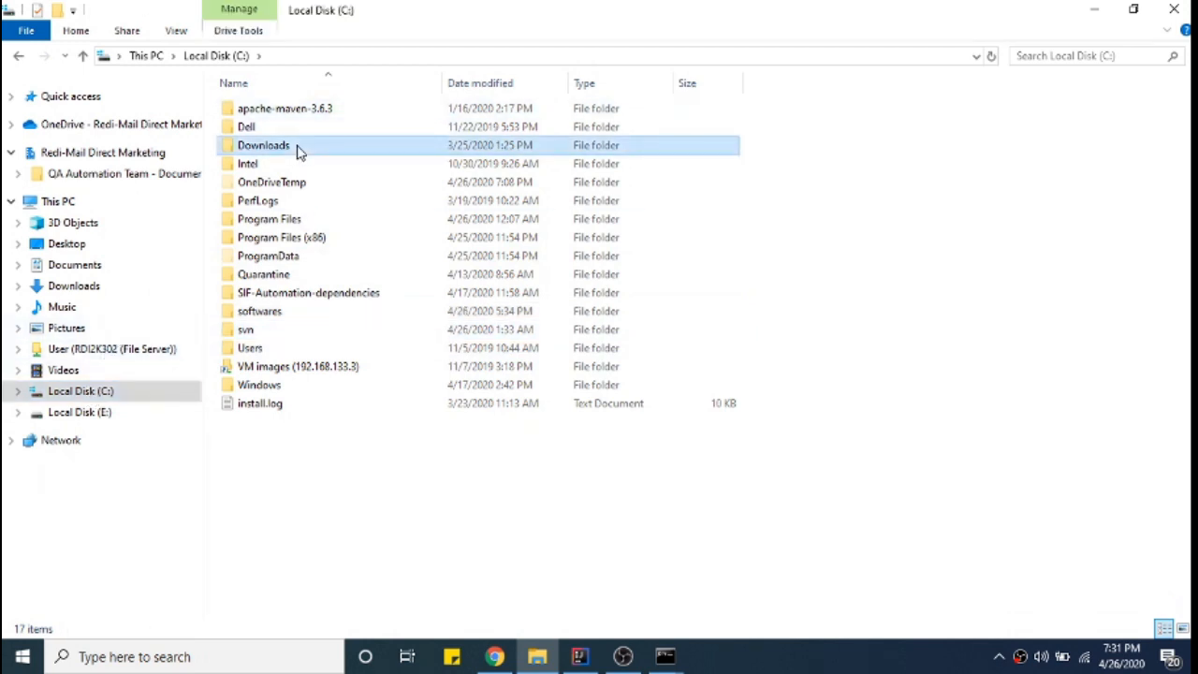
pyautogui.doubleClick(280, 348)
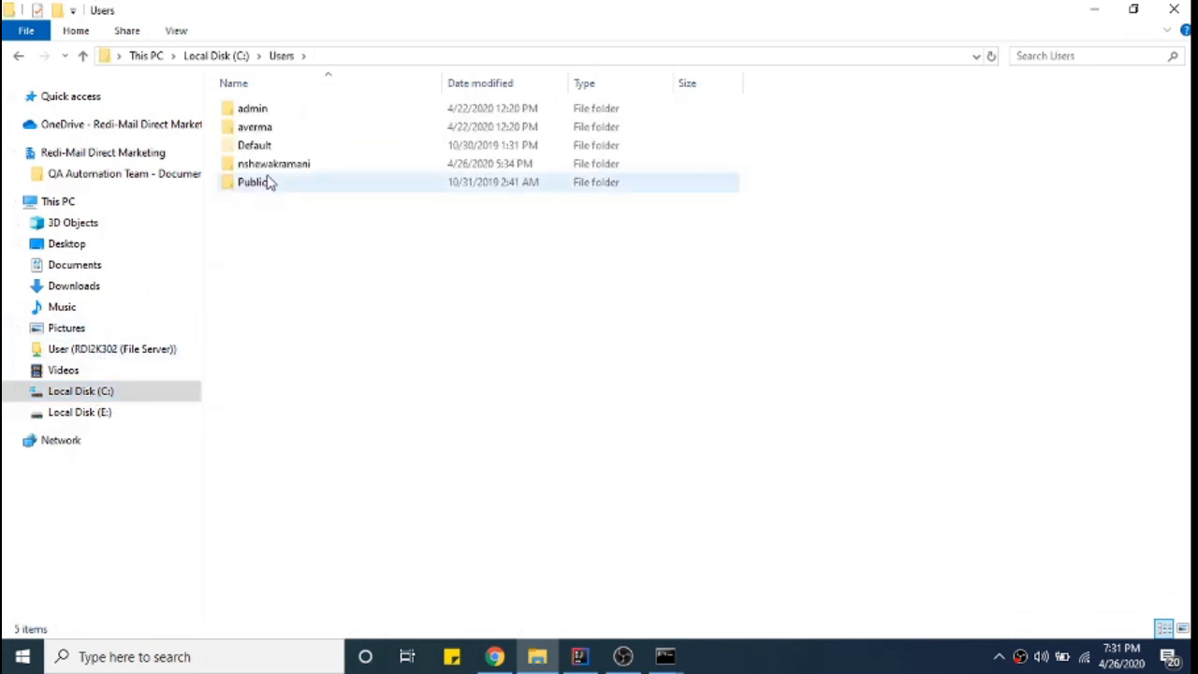
pyautogui.doubleClick(270, 165)
pyautogui.click(266, 165)
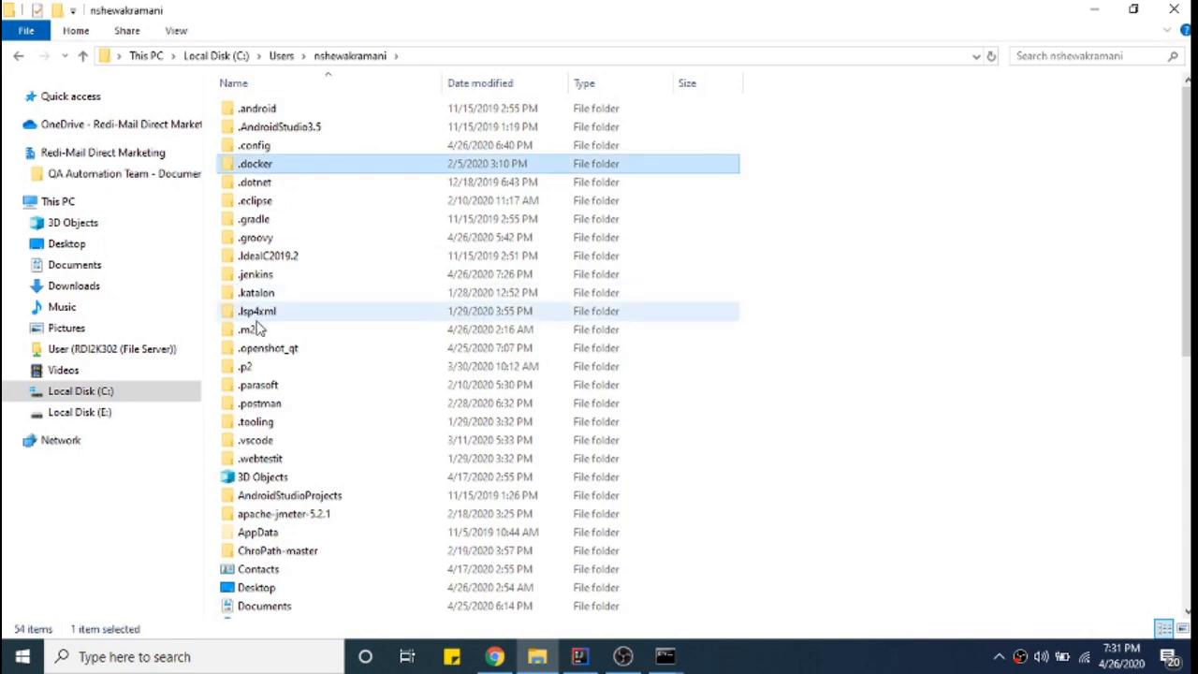
pyautogui.doubleClick(258, 329)
pyautogui.click(271, 133)
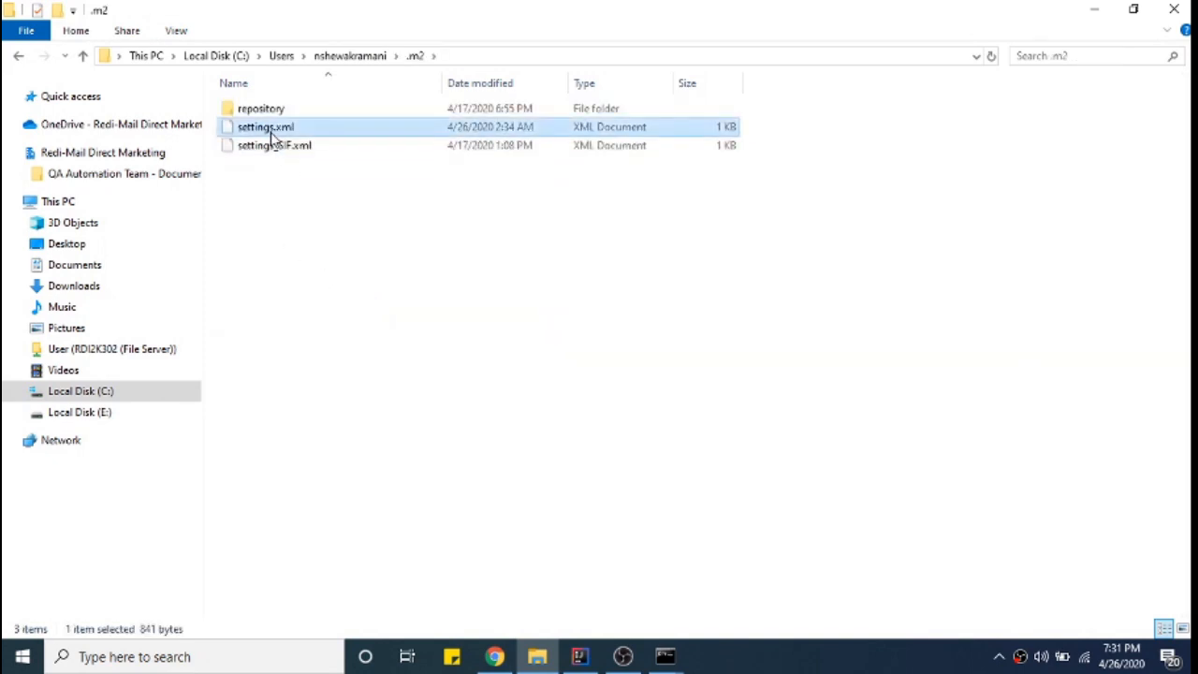
pyautogui.rightClick(271, 132)
pyautogui.click(307, 165)
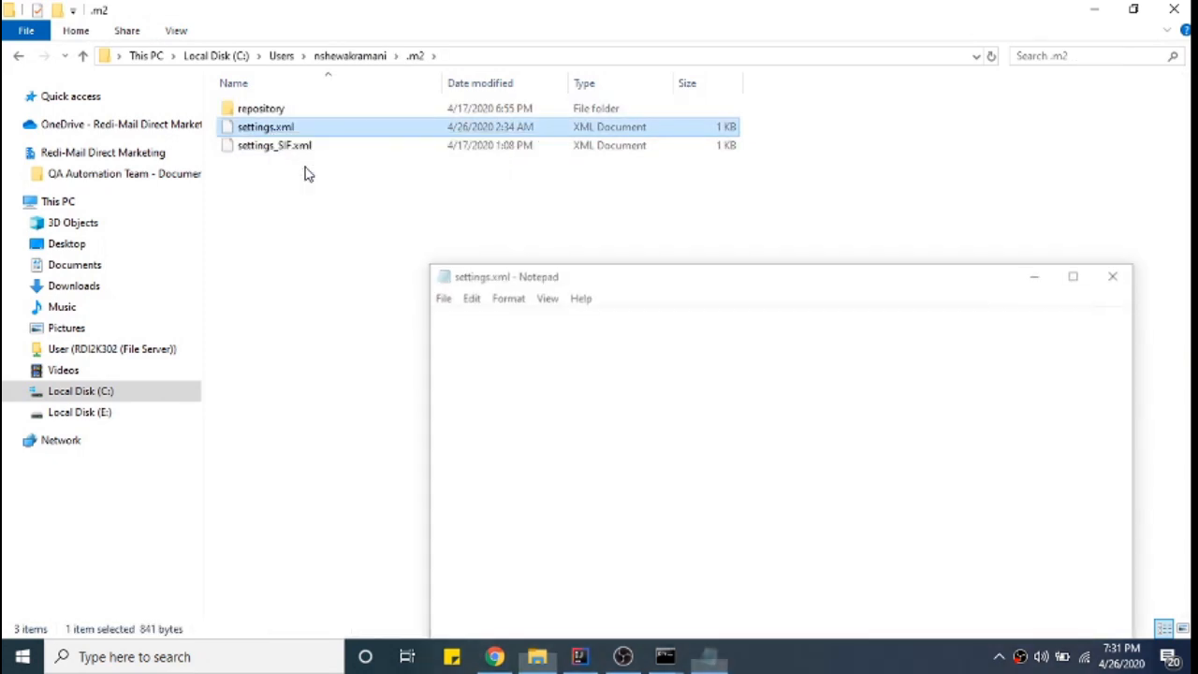
# - Maximize Notepad and review the maven-releases and maven-snapshots server credentials in settings.xml
pyautogui.click(1079, 272)
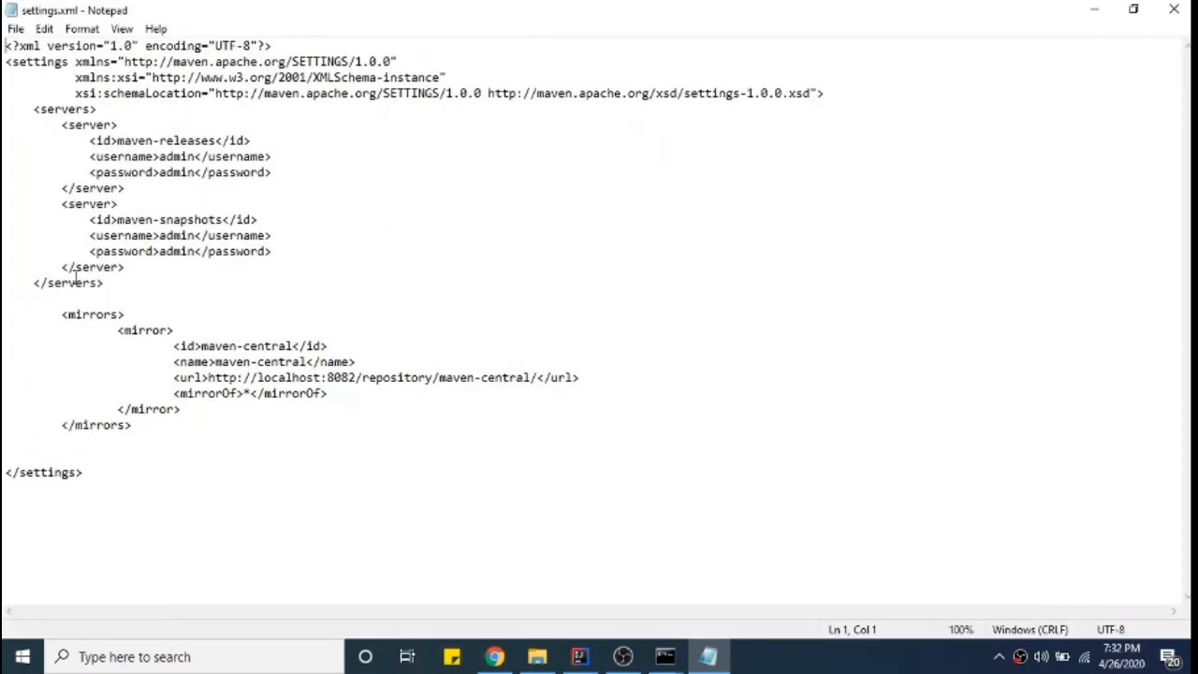
pyautogui.moveTo(27, 109); pyautogui.dragTo(269, 172)
pyautogui.click(76, 131)
pyautogui.moveTo(35, 109); pyautogui.dragTo(214, 140)
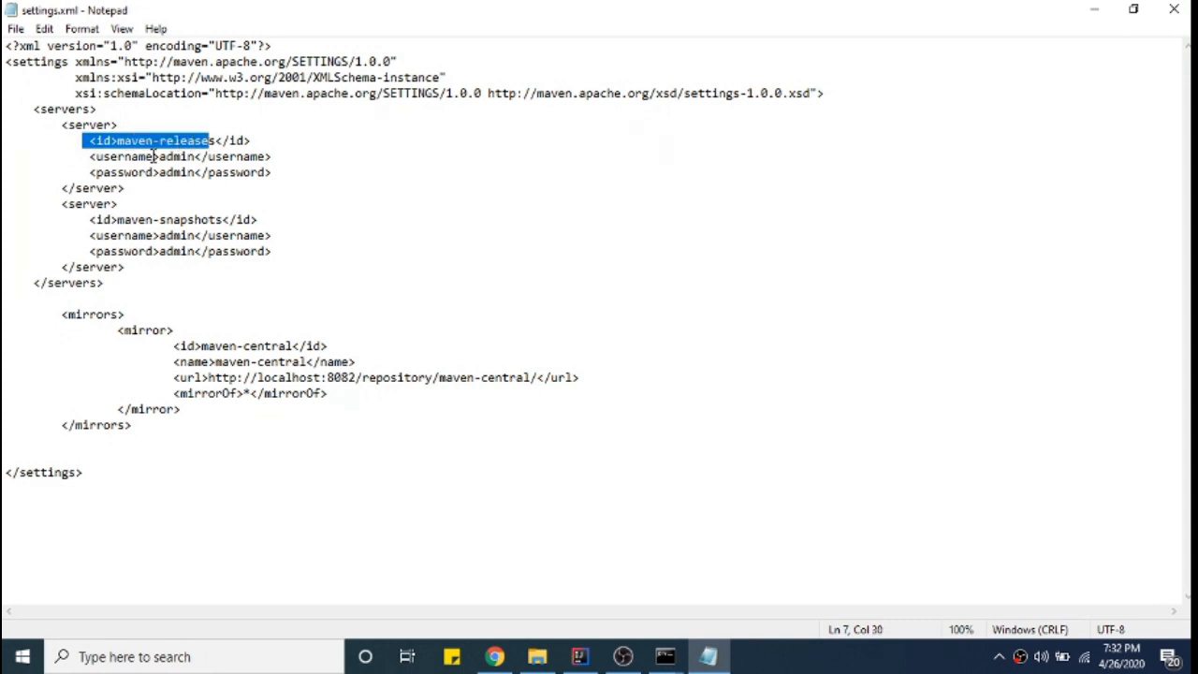
pyautogui.moveTo(83, 156); pyautogui.dragTo(292, 165)
pyautogui.click(288, 180)
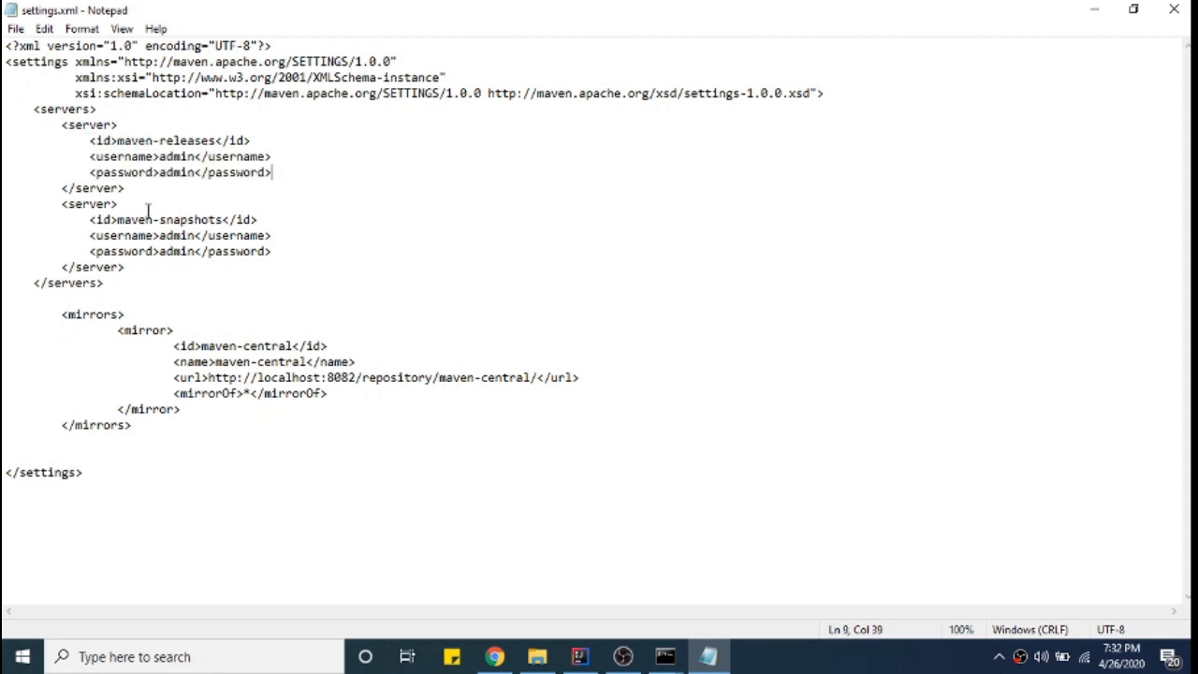
pyautogui.moveTo(118, 220); pyautogui.dragTo(225, 215)
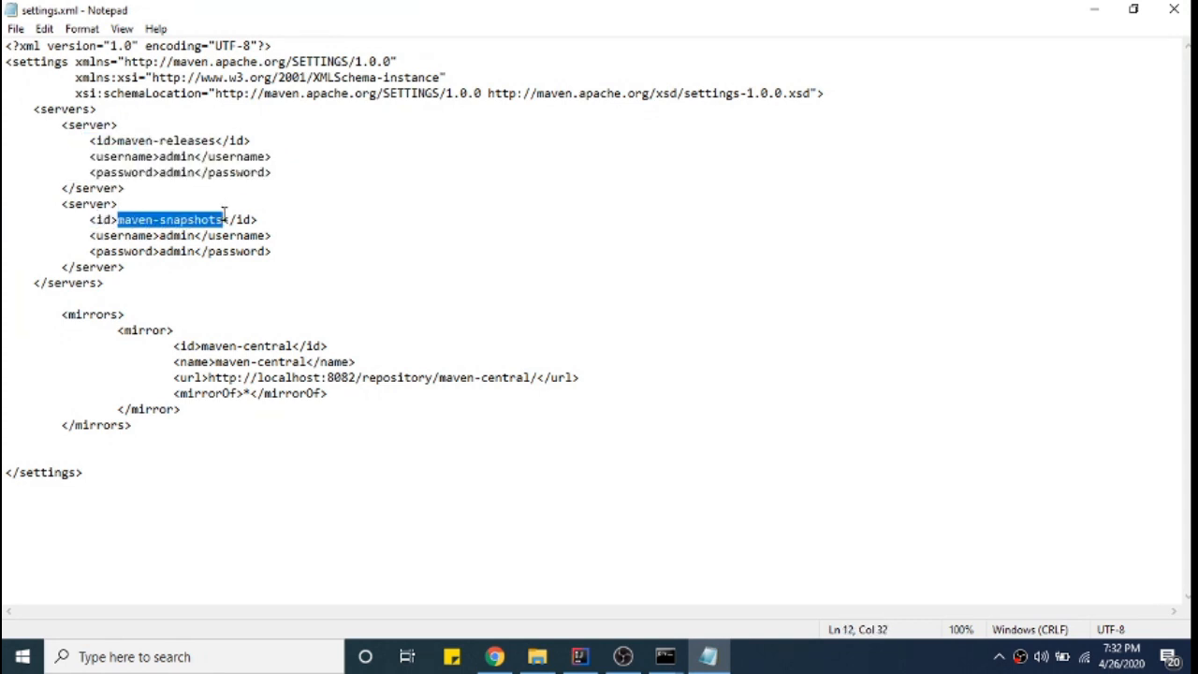
pyautogui.moveTo(94, 236); pyautogui.dragTo(291, 246)
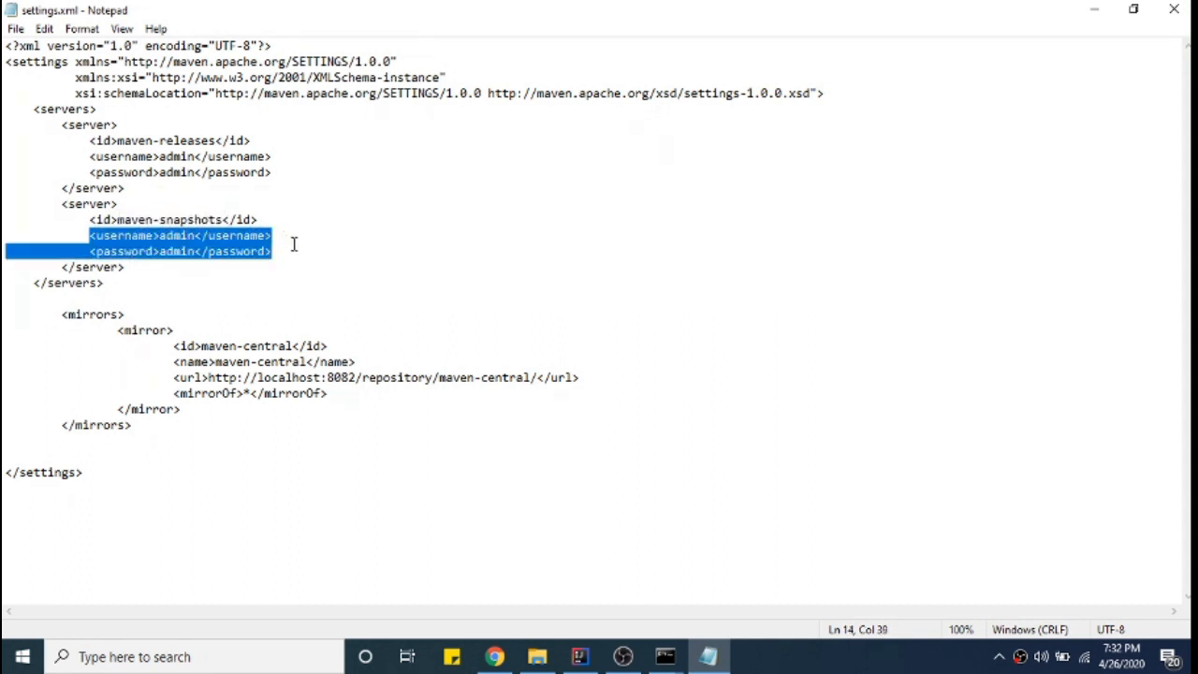
pyautogui.click(254, 291)
# - Highlight the maven-central mirrors block, then switch back to the browser's Nexus page
pyautogui.moveTo(83, 322); pyautogui.dragTo(174, 445)
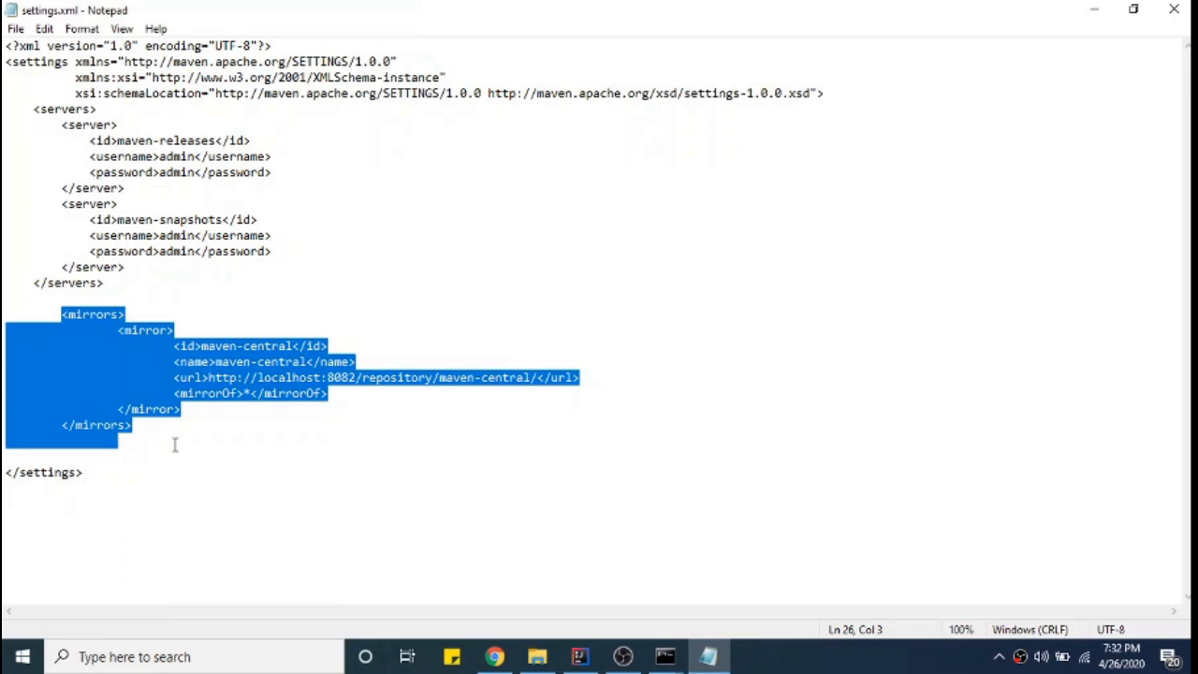
pyautogui.click(191, 468)
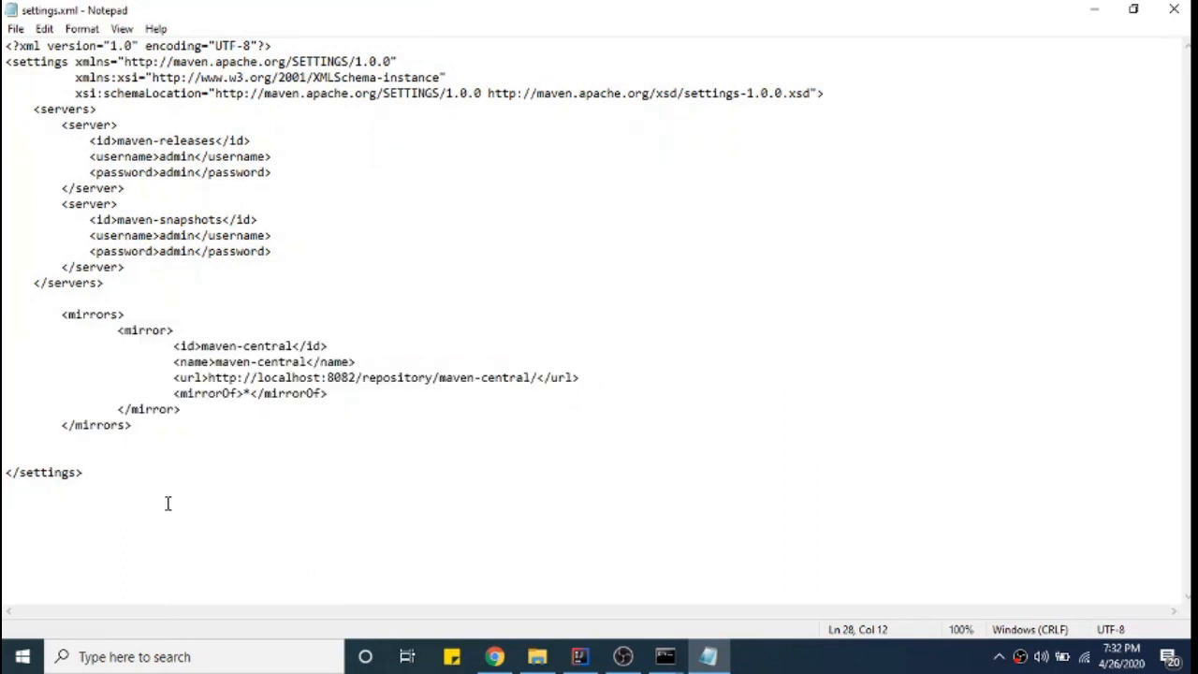
pyautogui.click(494, 656)
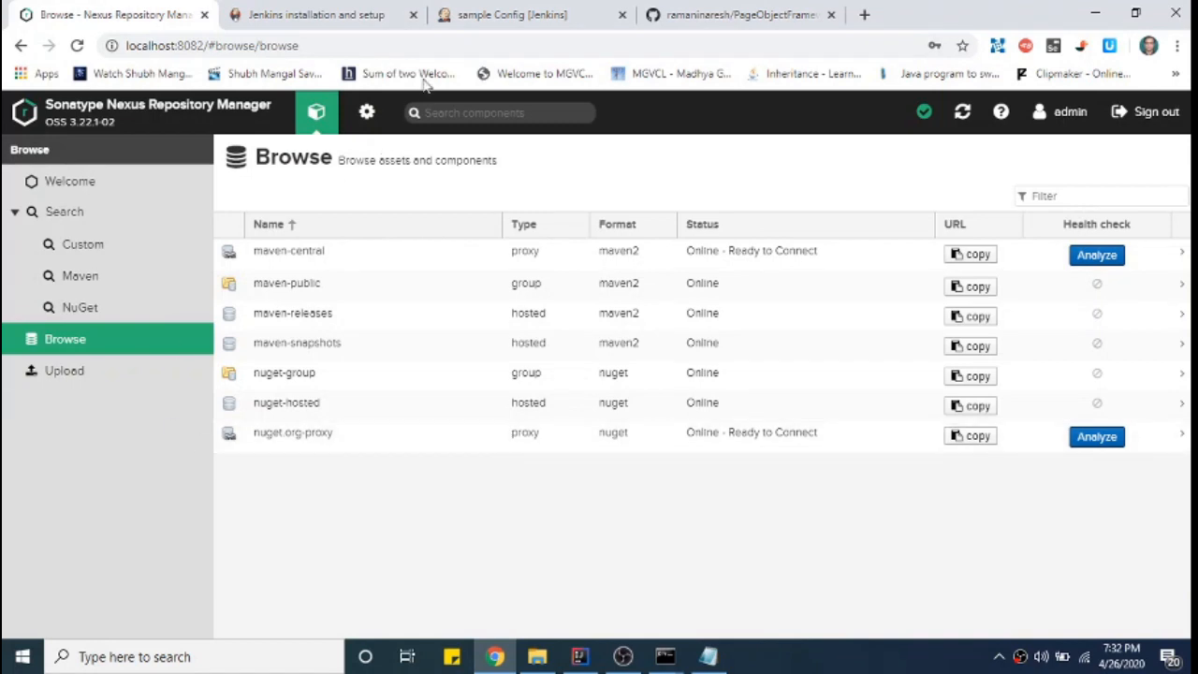
# - From the GitHub dashboard's expanded repository list, open the nexus repository with its pom and settings files
pyautogui.click(554, 16)
pyautogui.click(666, 17)
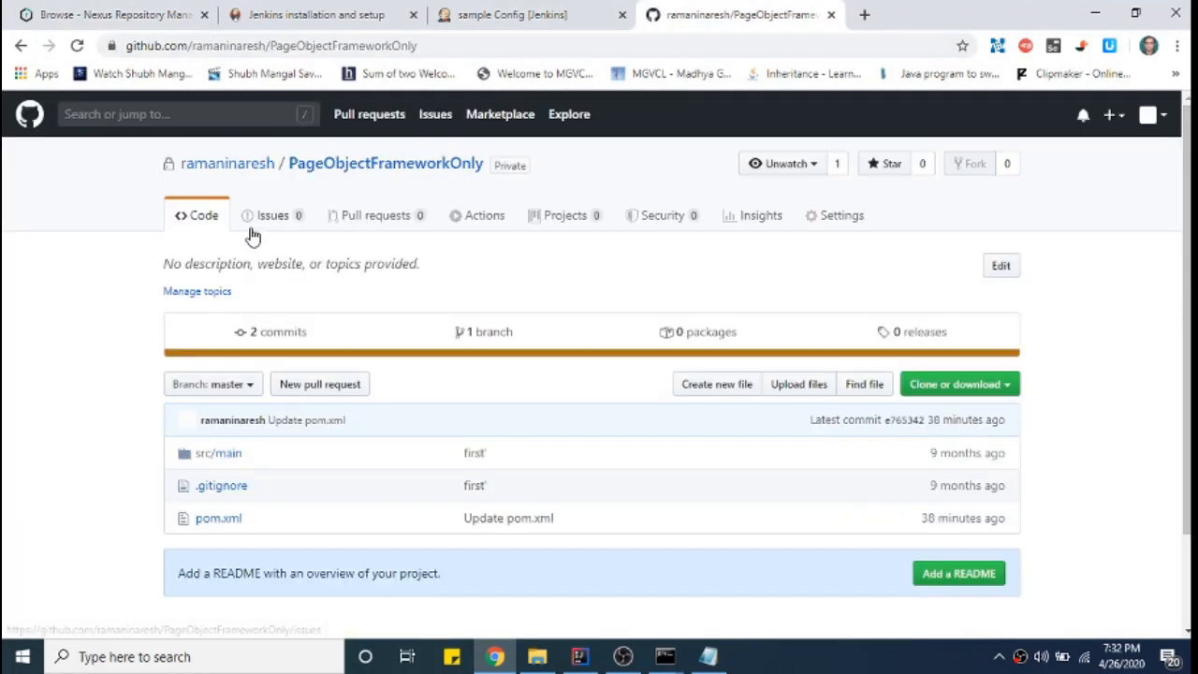
pyautogui.click(230, 166)
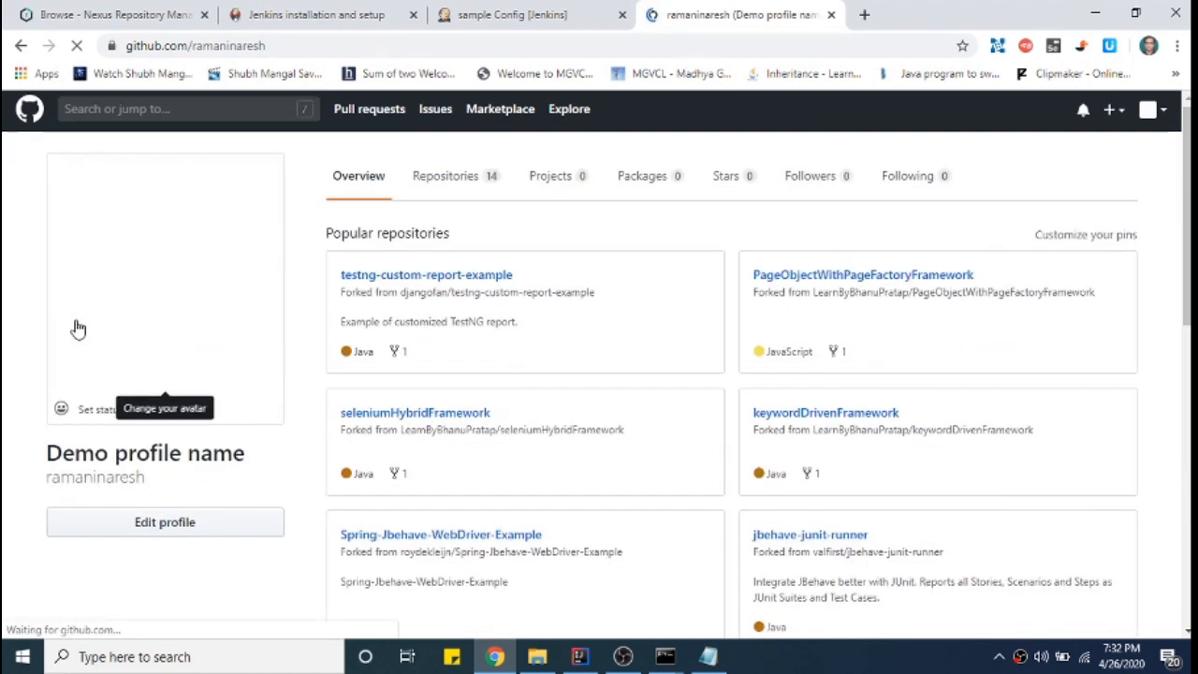
pyautogui.scroll(-2, 78, 330)
pyautogui.scroll(2, 78, 330)
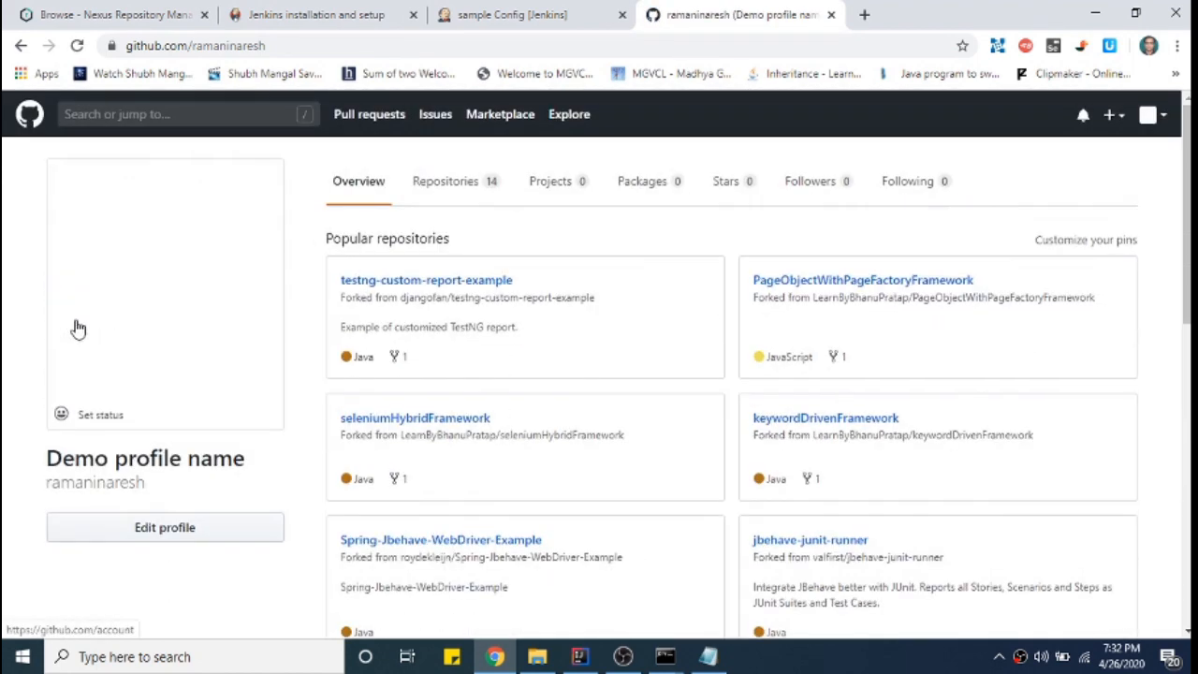
pyautogui.click(53, 150)
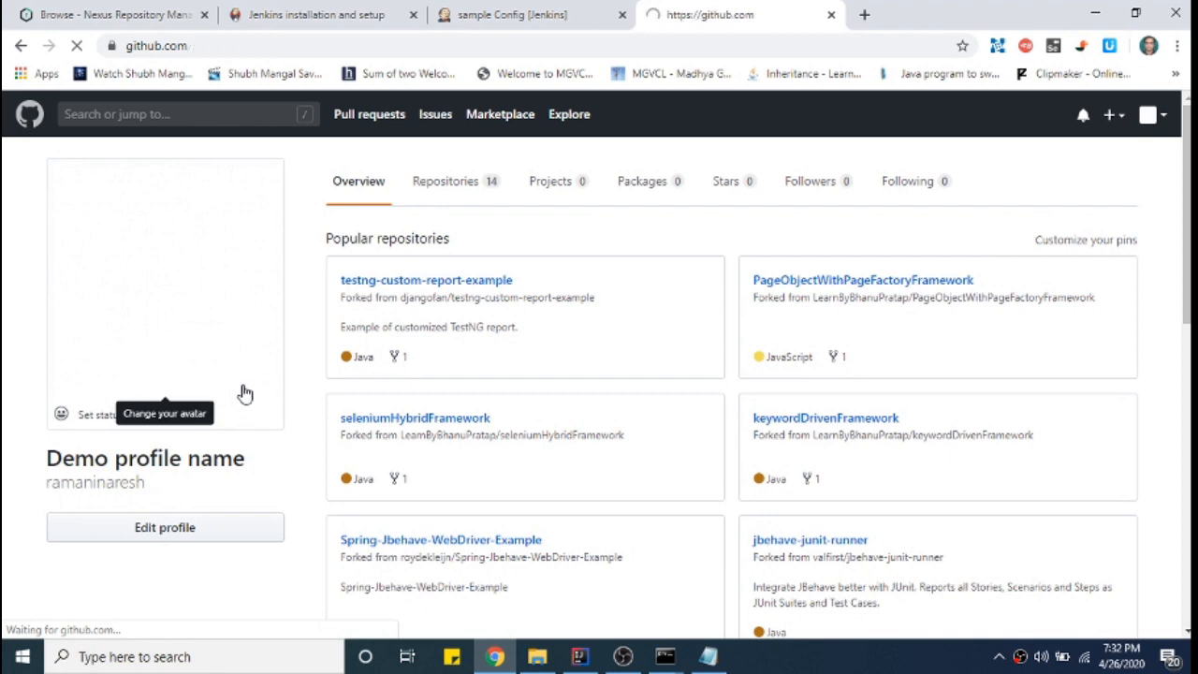
pyautogui.click(51, 445)
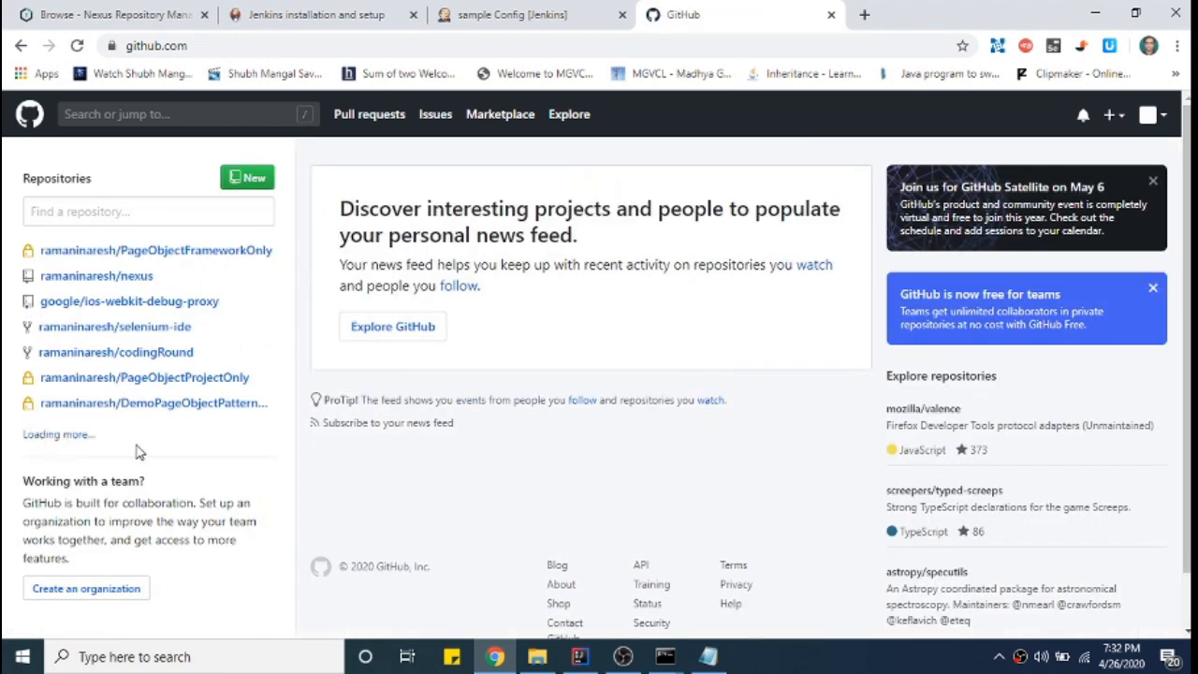
pyautogui.scroll(-2, 214, 441)
pyautogui.scroll(2, 214, 441)
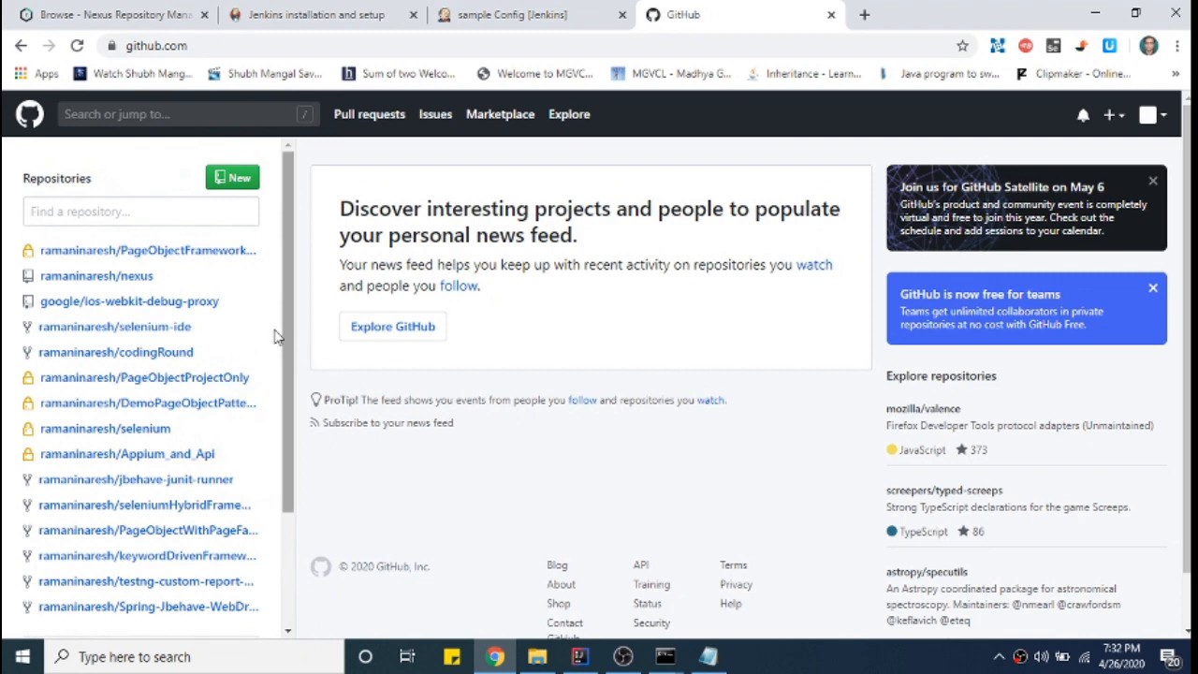
pyautogui.click(159, 300)
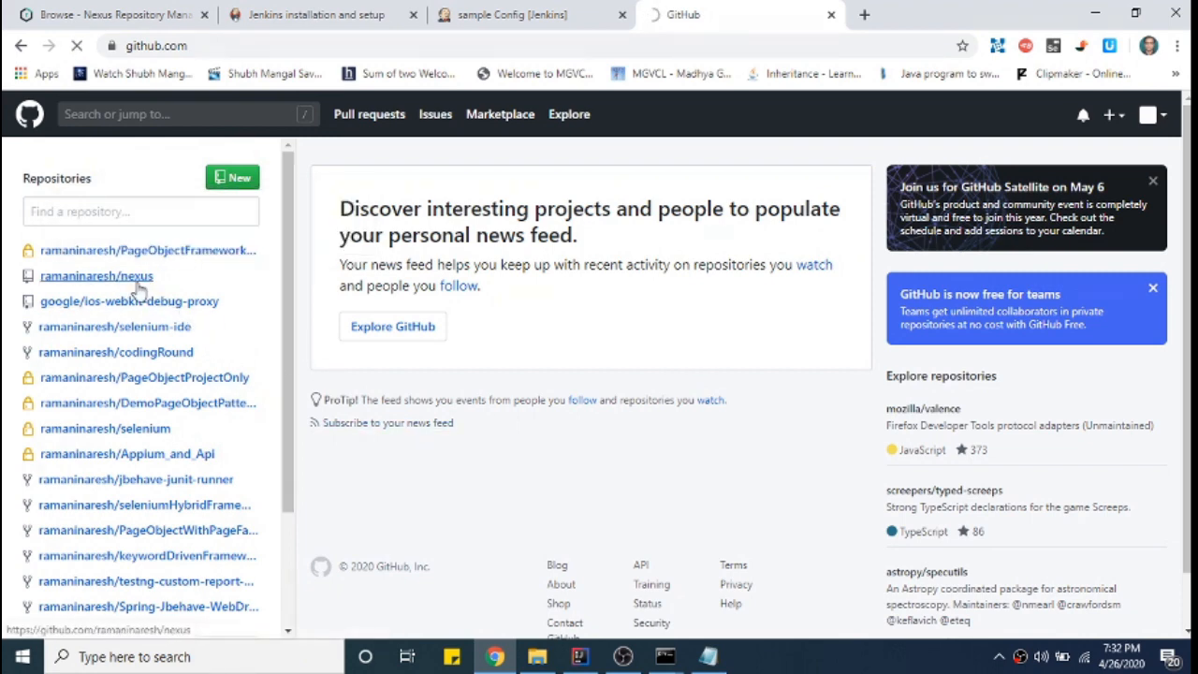
pyautogui.click(122, 277)
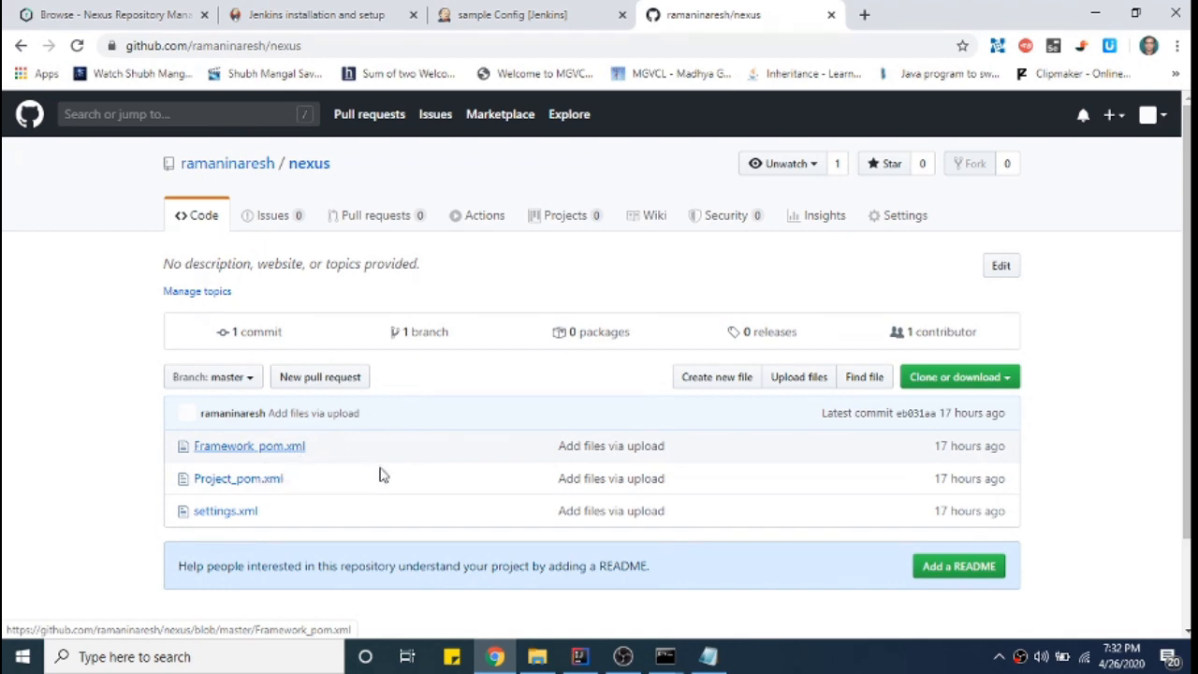
# - Open Project_pom.xml and mark its com.pageObject.core framework 2.0-SNAPSHOT dependency
pyautogui.click(262, 481)
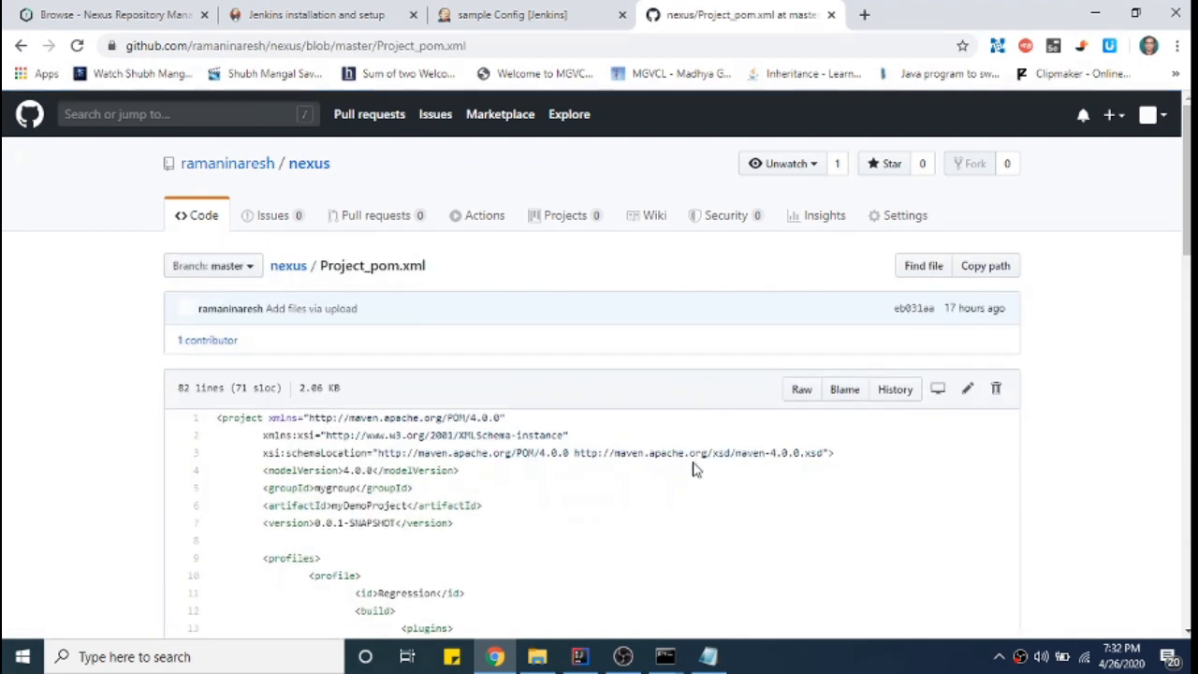
pyautogui.scroll(-4, 695, 470)
pyautogui.scroll(1, 695, 470)
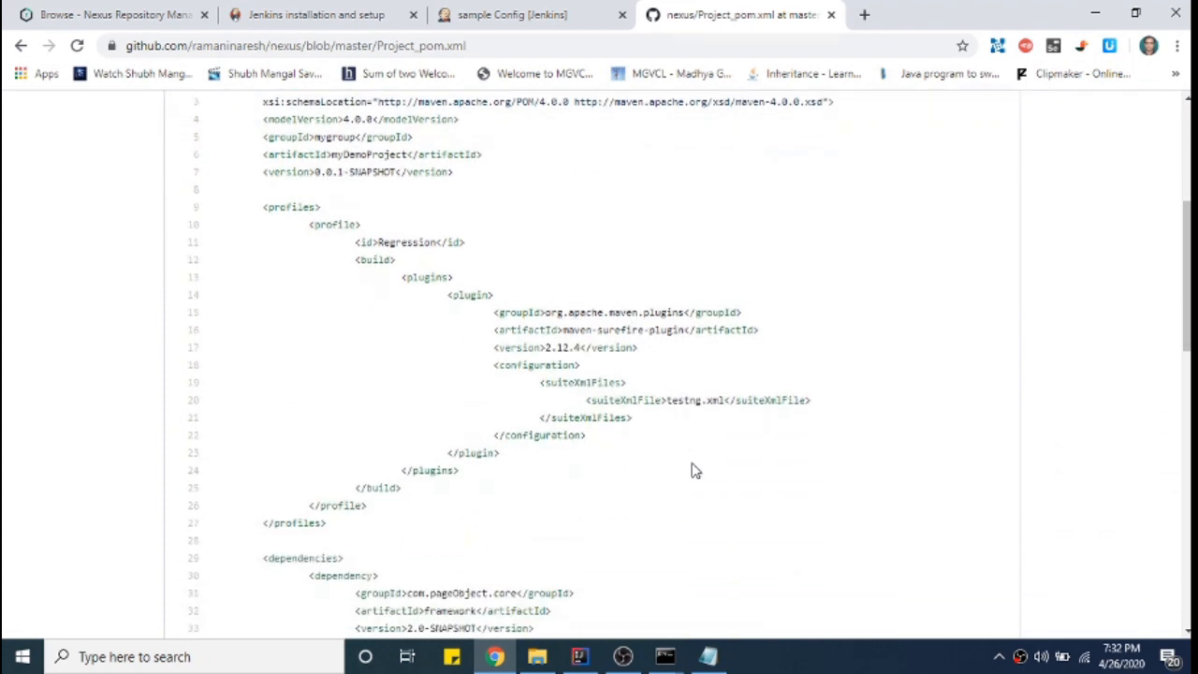
pyautogui.scroll(-7, 695, 470)
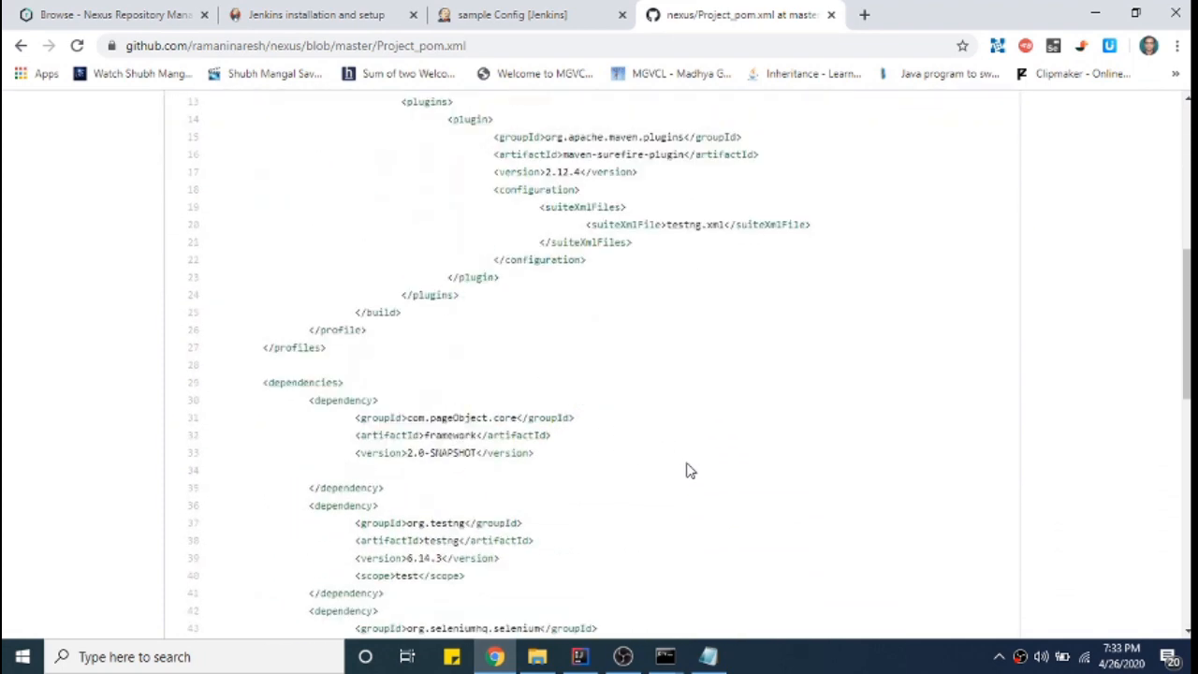
pyautogui.scroll(-2, 686, 470)
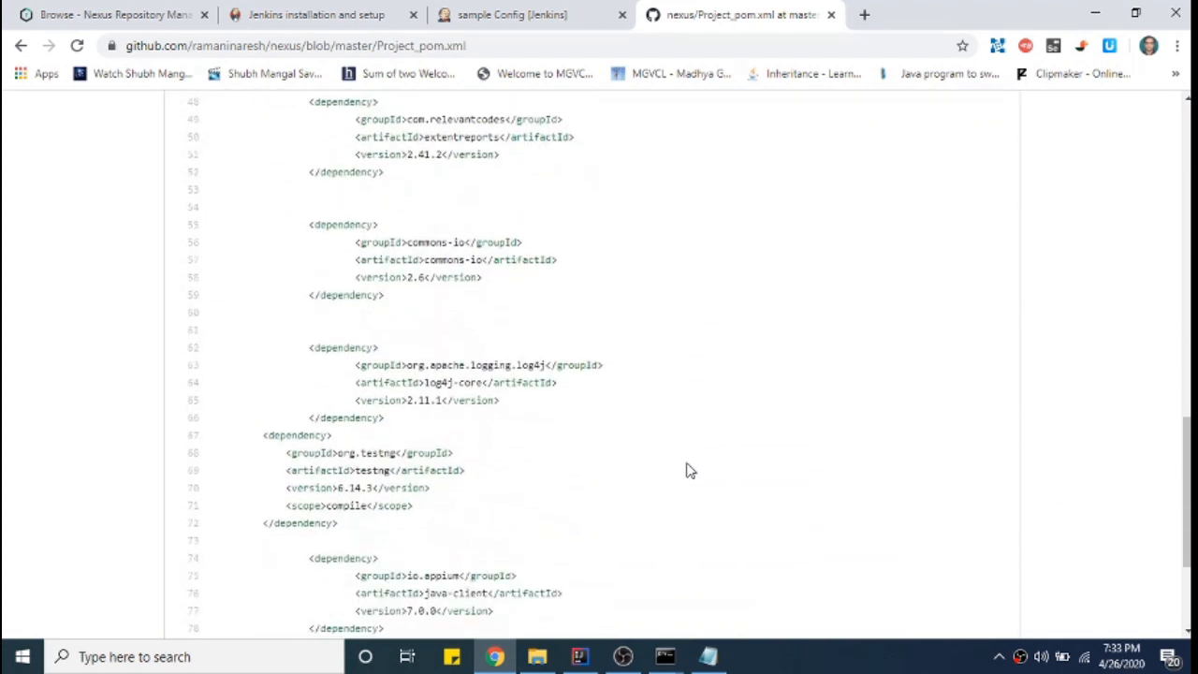
pyautogui.scroll(-2, 686, 470)
pyautogui.scroll(10, 686, 470)
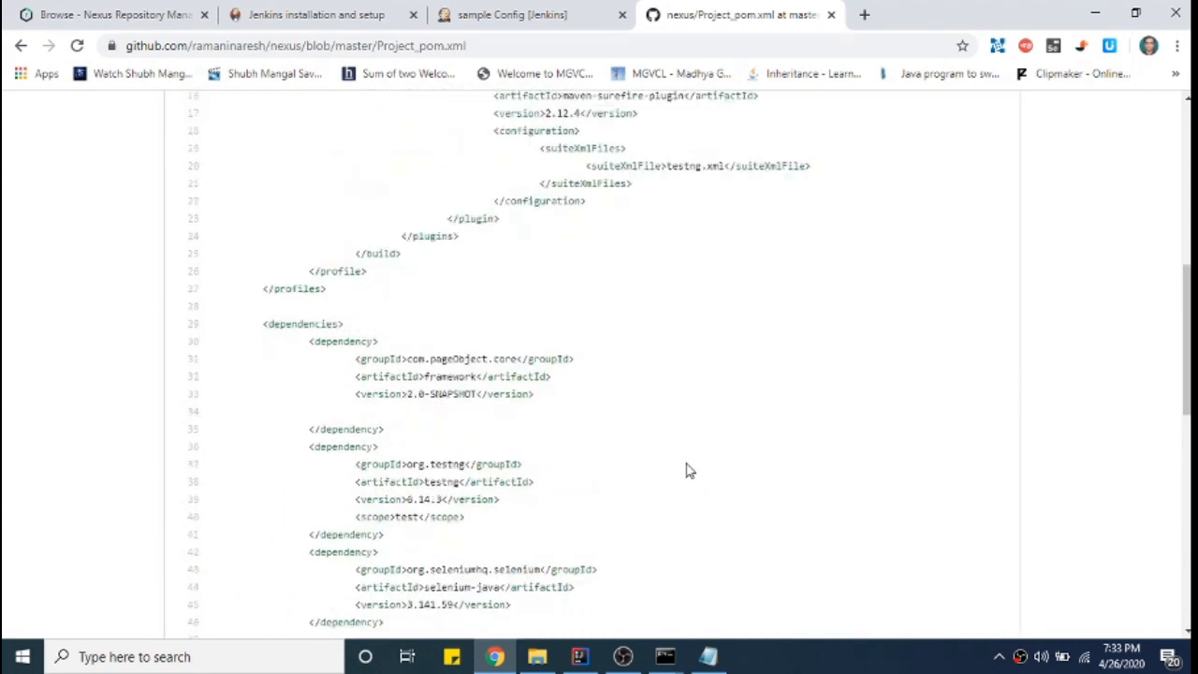
pyautogui.scroll(-1, 686, 470)
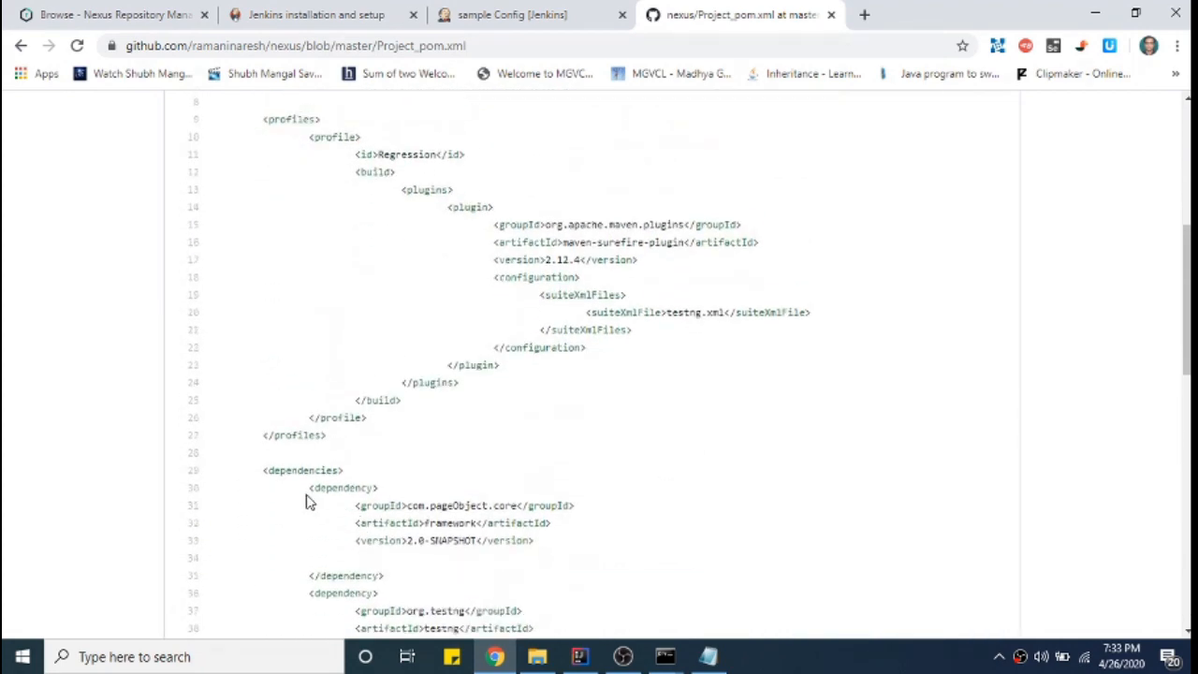
pyautogui.moveTo(343, 491); pyautogui.dragTo(554, 560)
pyautogui.scroll(-5, 709, 486)
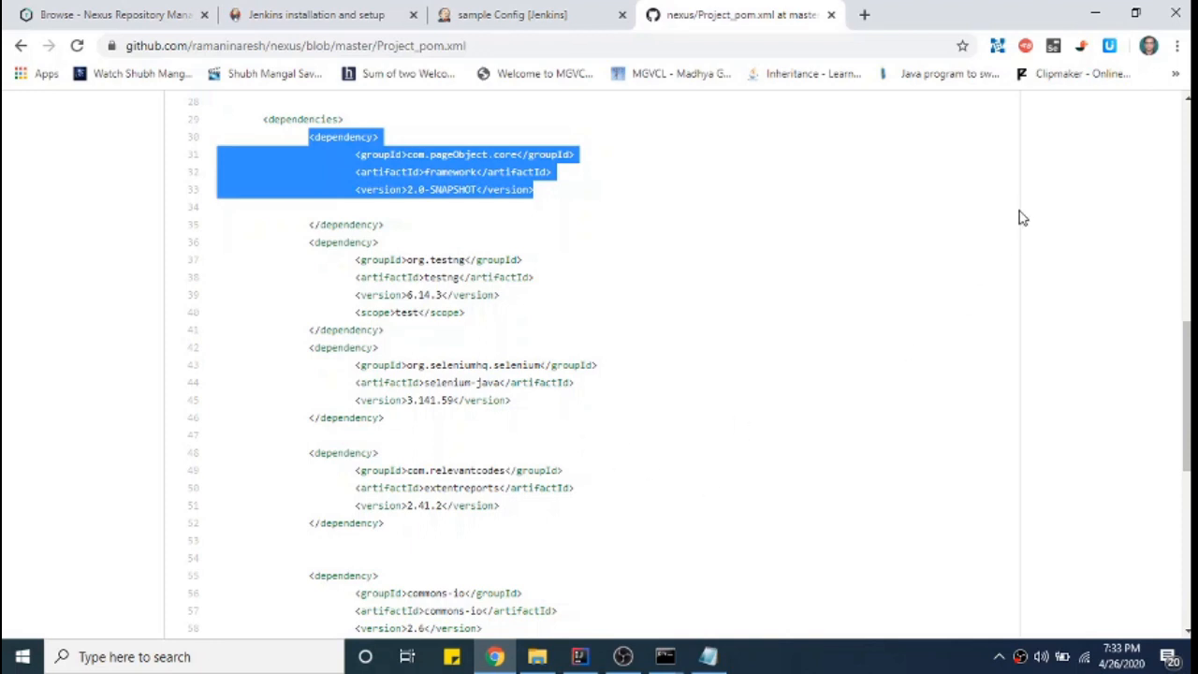
pyautogui.click(506, 15)
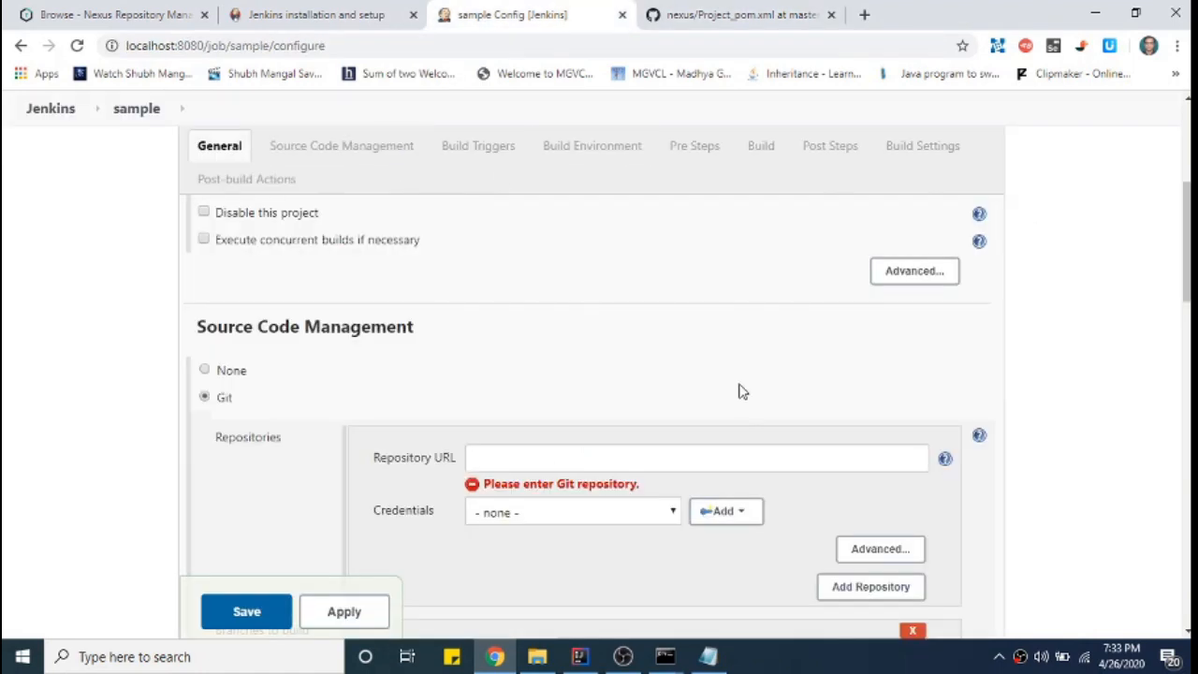
pyautogui.scroll(5, 604, 401)
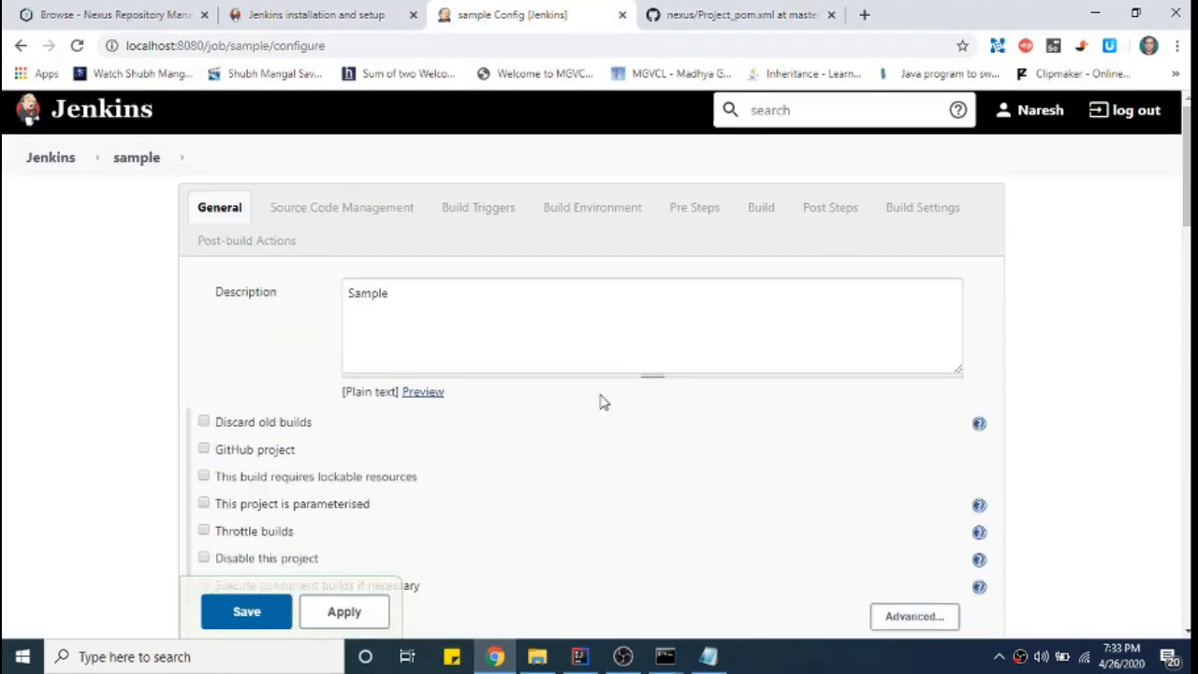
pyautogui.scroll(-5, 599, 401)
pyautogui.click(573, 372)
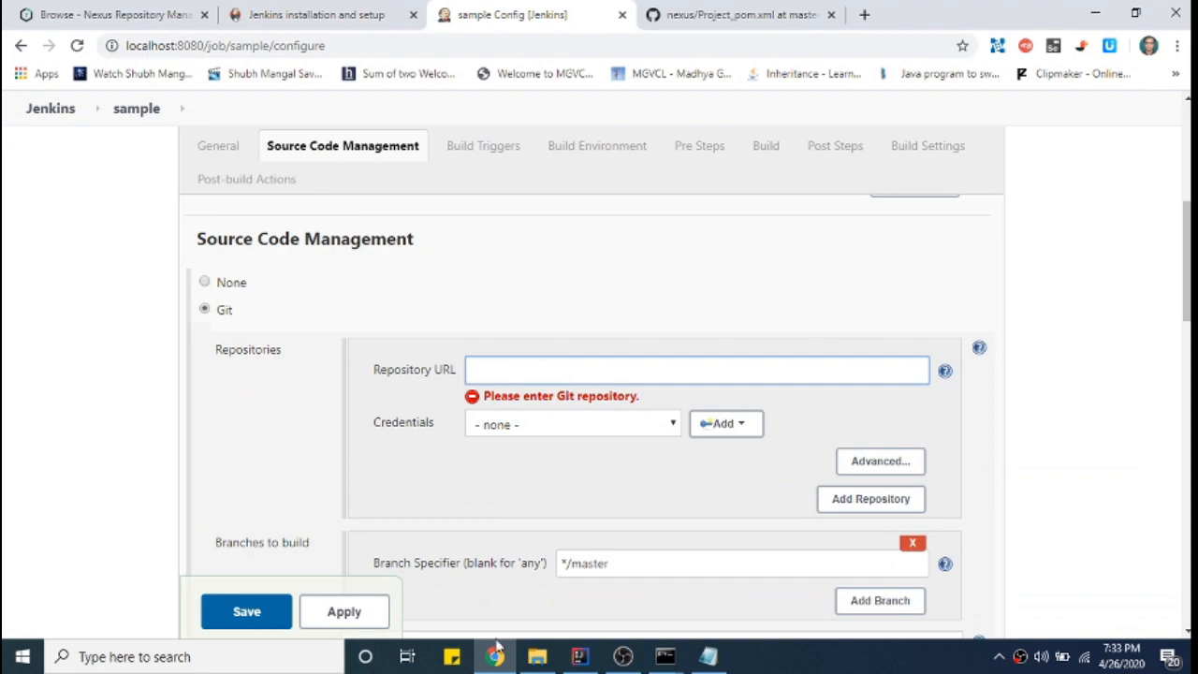
pyautogui.click(622, 656)
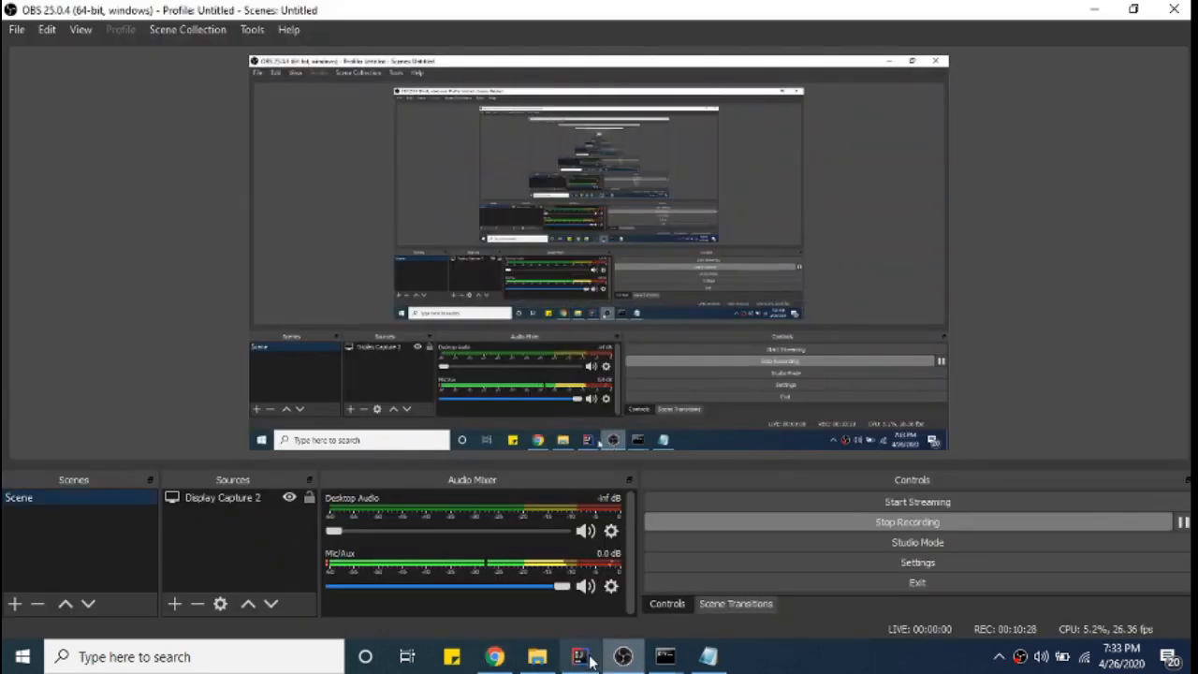
pyautogui.click(588, 658)
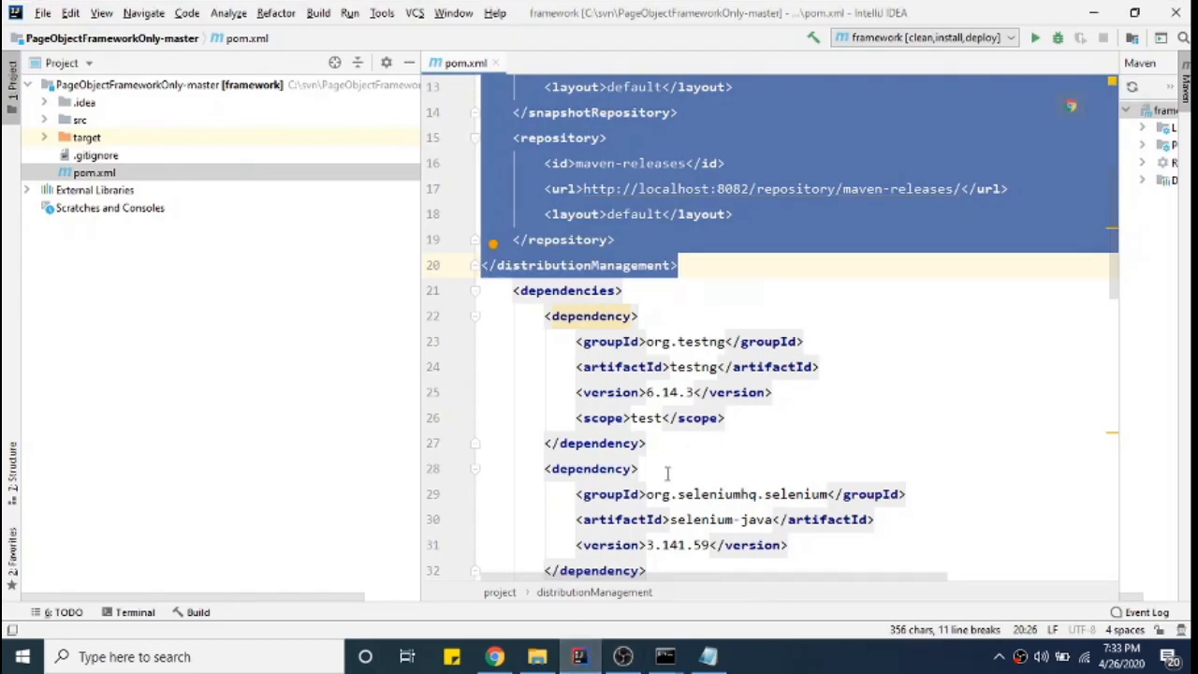
pyautogui.click(494, 657)
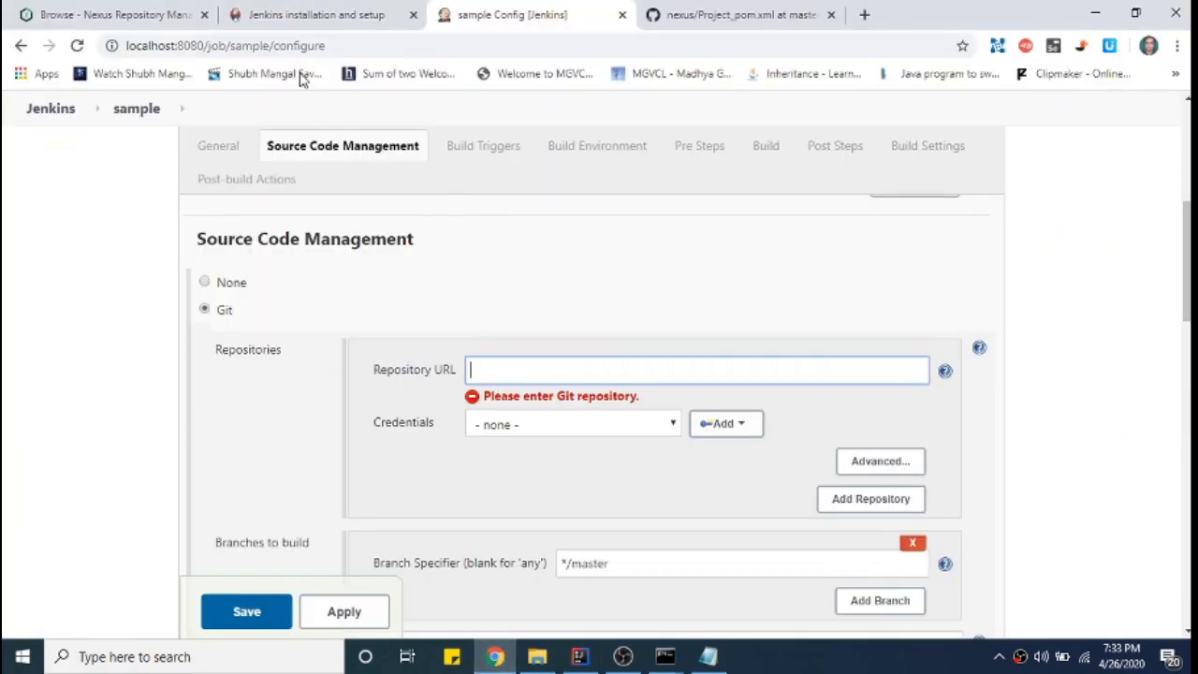
pyautogui.click(721, 16)
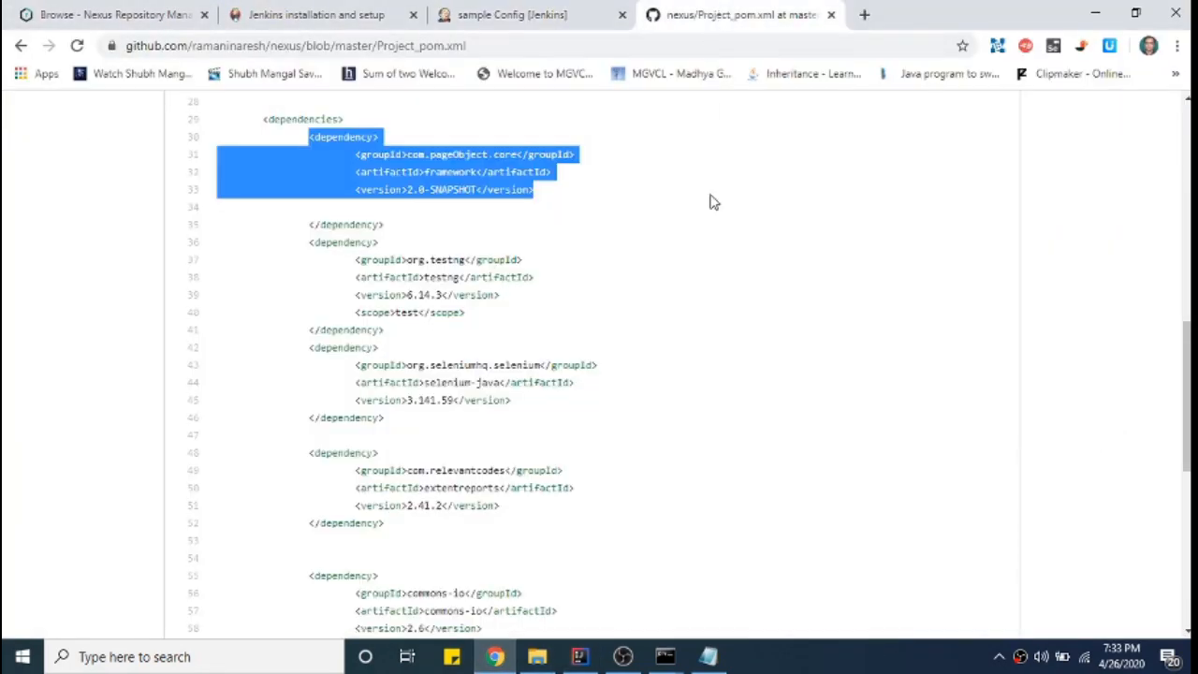
# - Return to the GitHub dashboard and open the PageObjectFrameworkOnly repository
pyautogui.click(734, 234)
pyautogui.scroll(7, 727, 312)
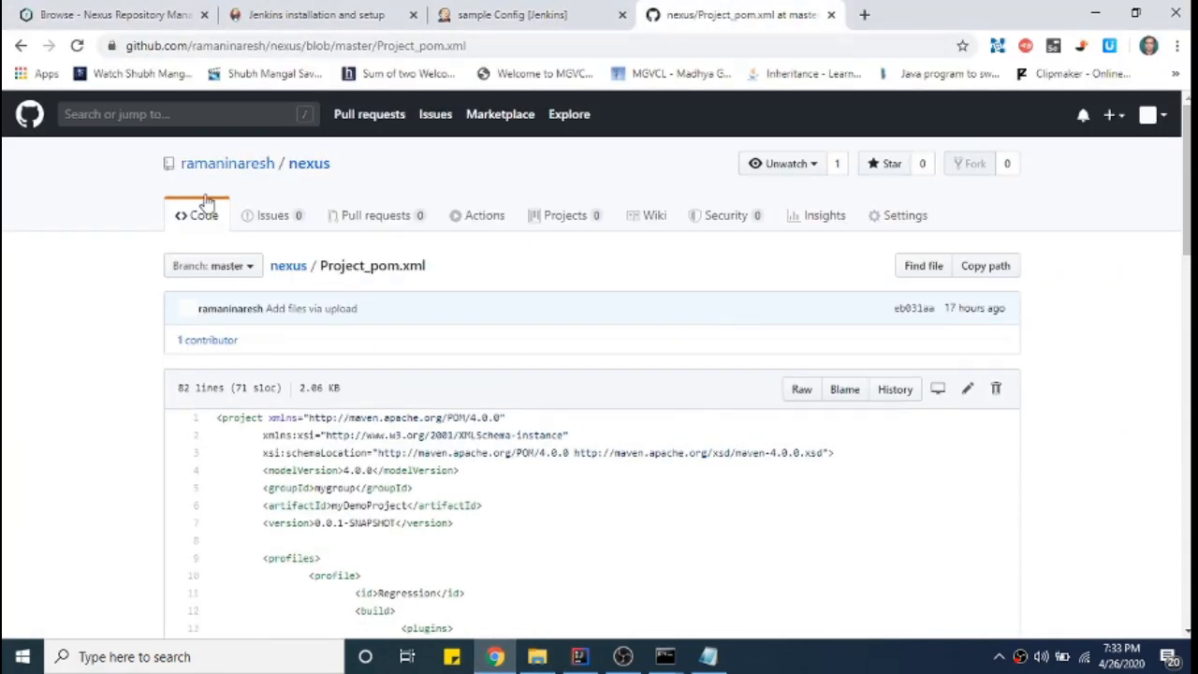
pyautogui.click(33, 116)
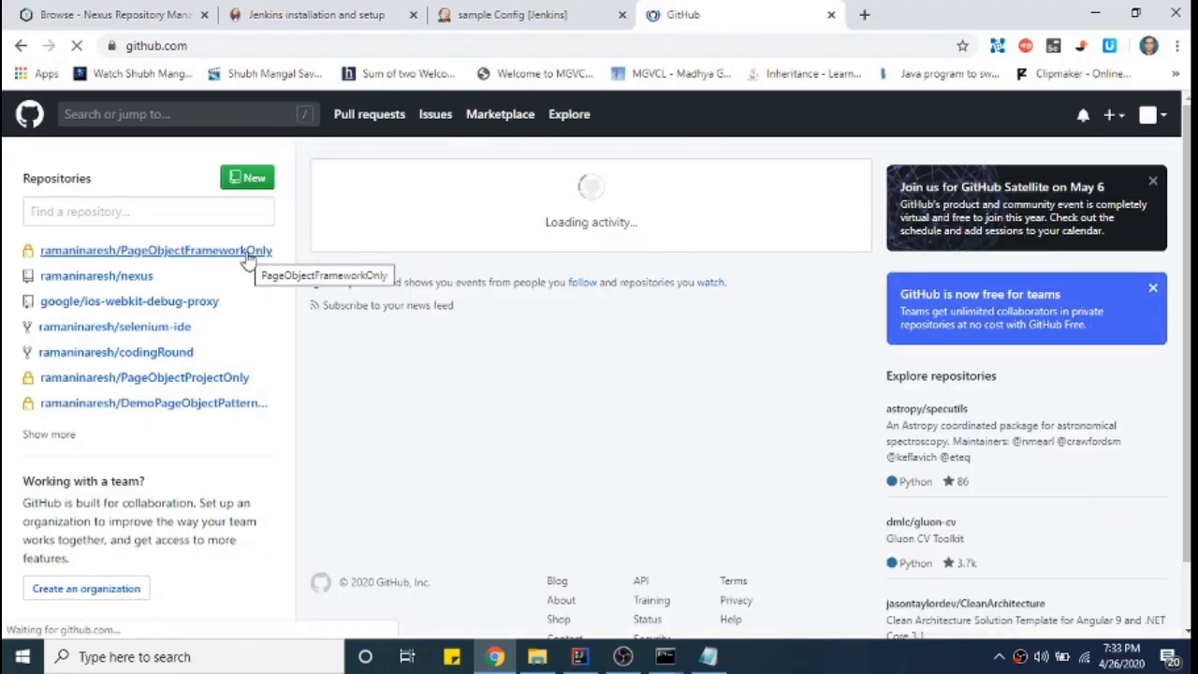
pyautogui.click(49, 434)
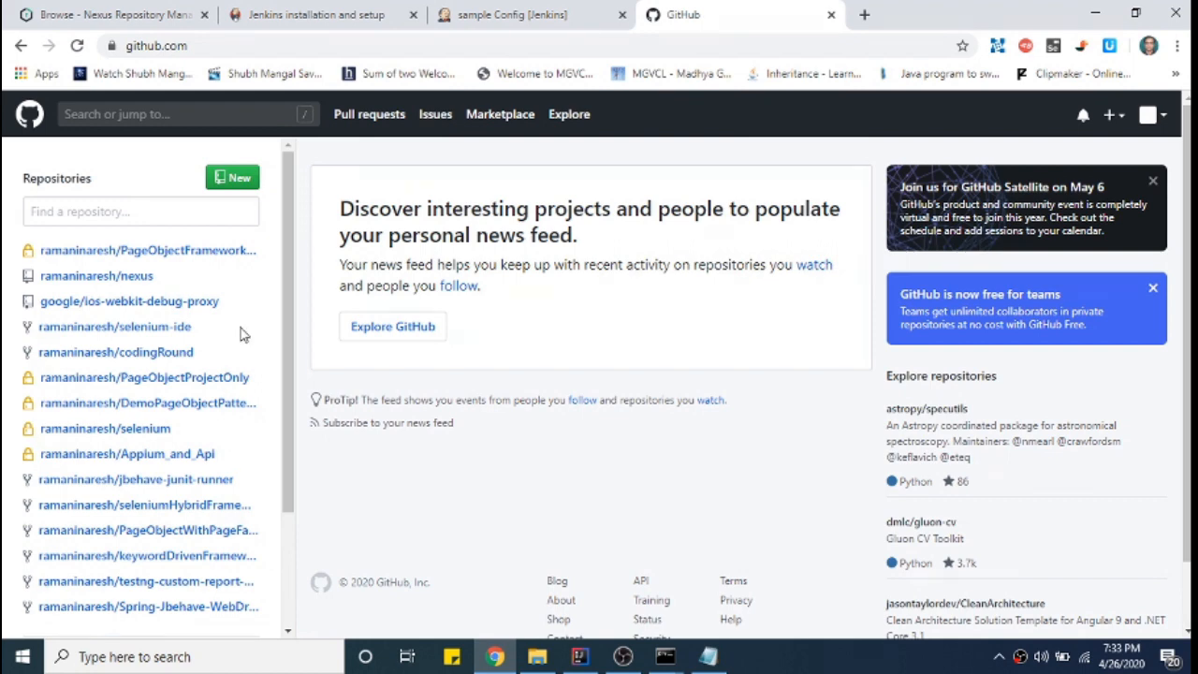
pyautogui.click(187, 250)
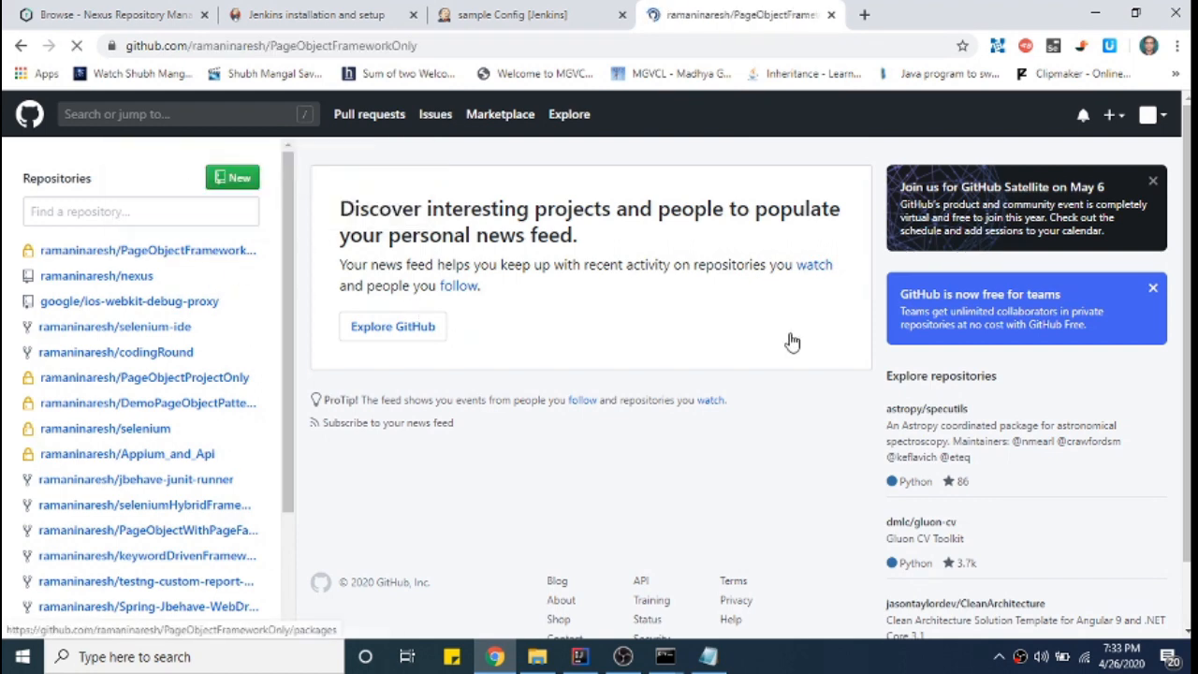
# - Open its pom.xml, reviewing the distributionManagement block and marking version 3.0-SNAPSHOT
pyautogui.click(222, 517)
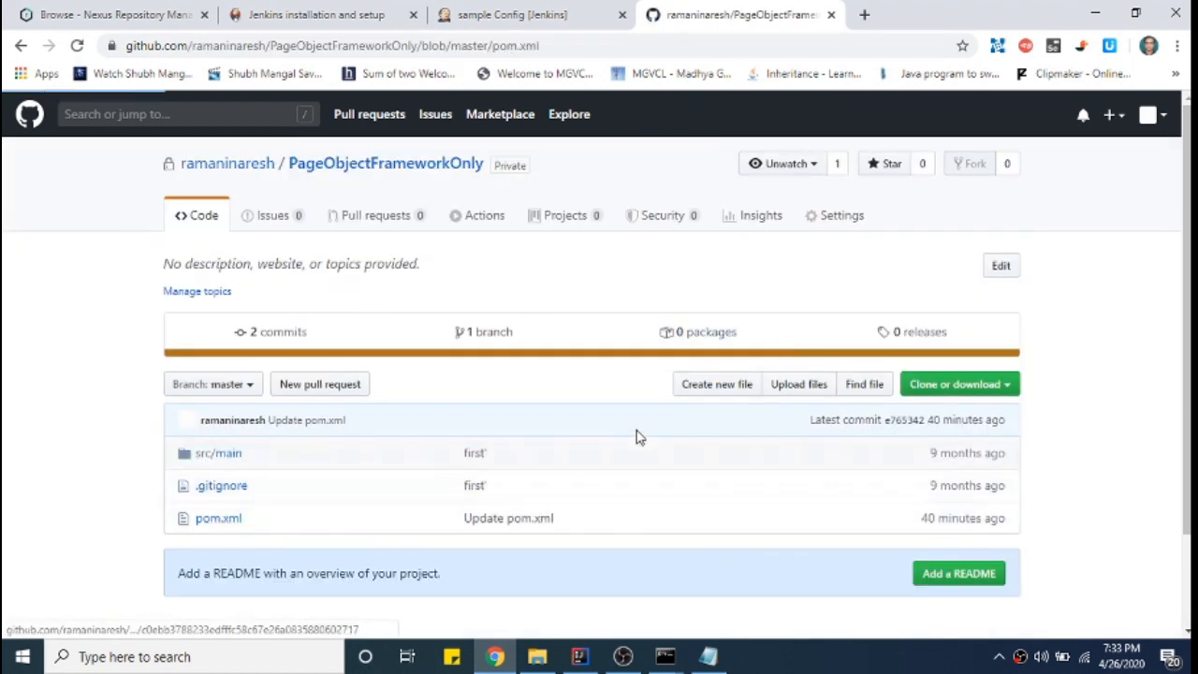
pyautogui.scroll(-3, 697, 404)
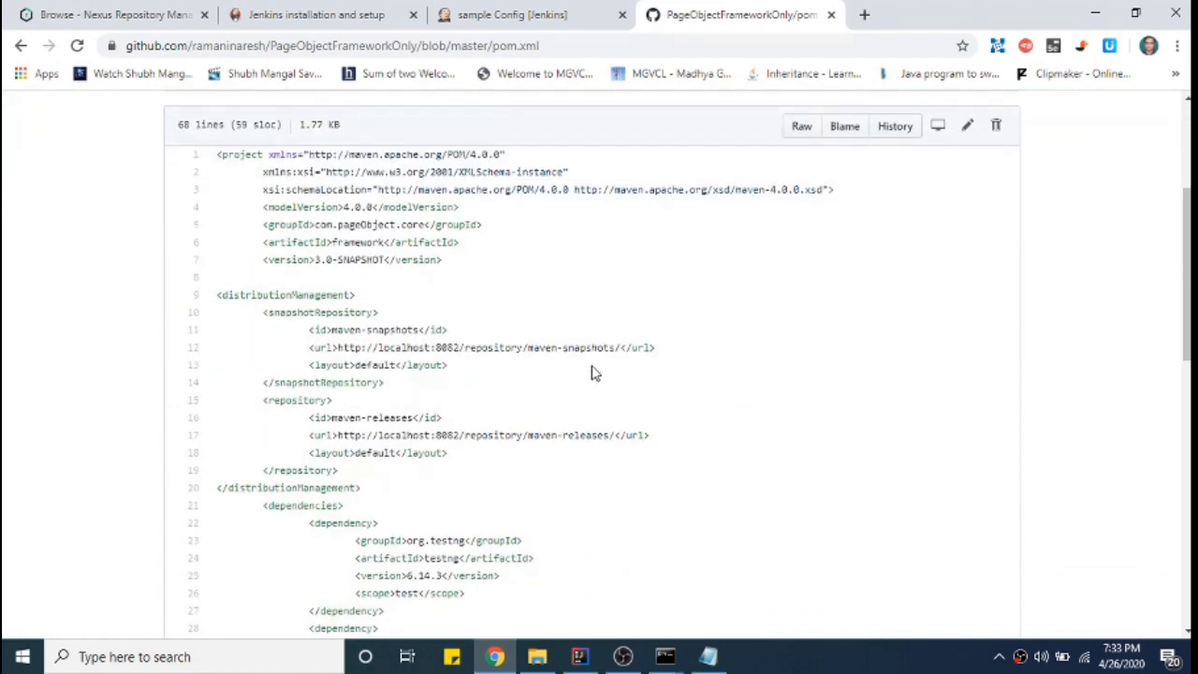
pyautogui.moveTo(215, 300); pyautogui.dragTo(396, 495)
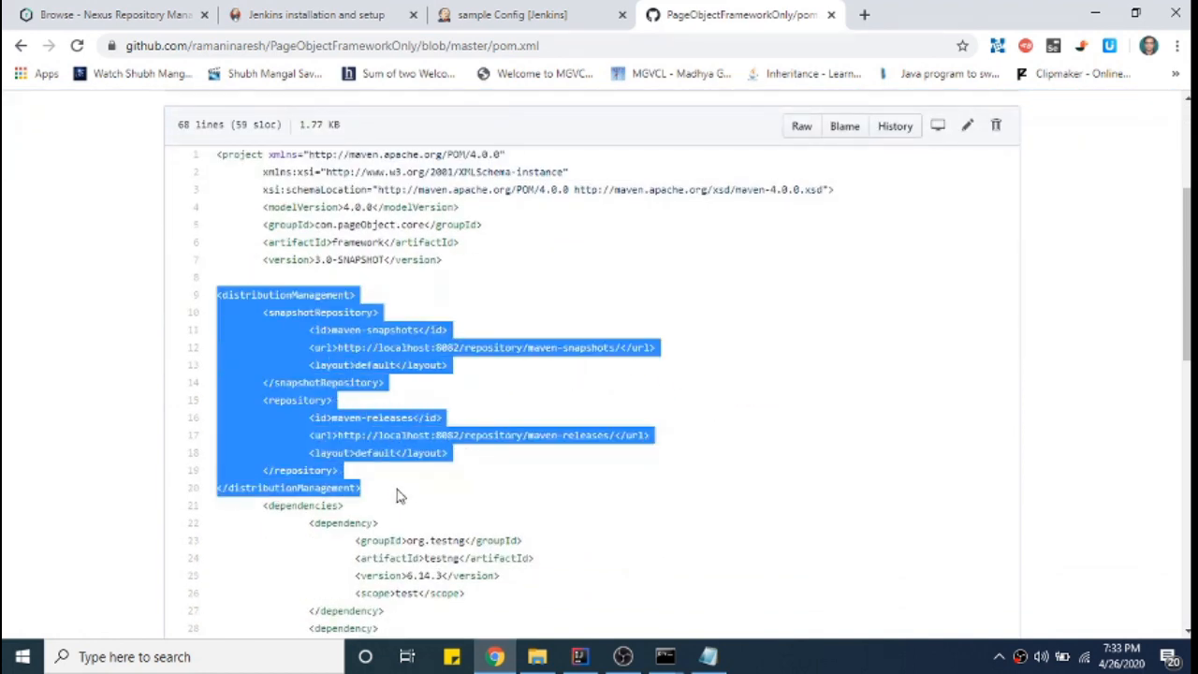
pyautogui.click(271, 278)
pyautogui.moveTo(261, 260); pyautogui.dragTo(385, 262)
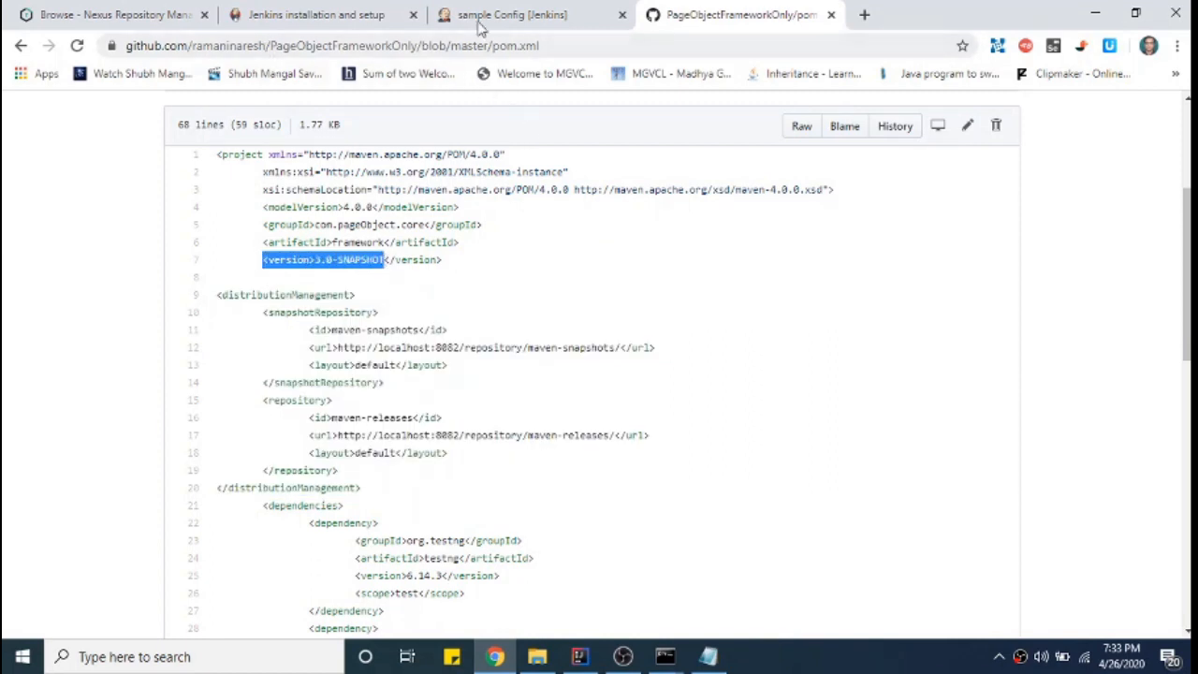
pyautogui.click(91, 11)
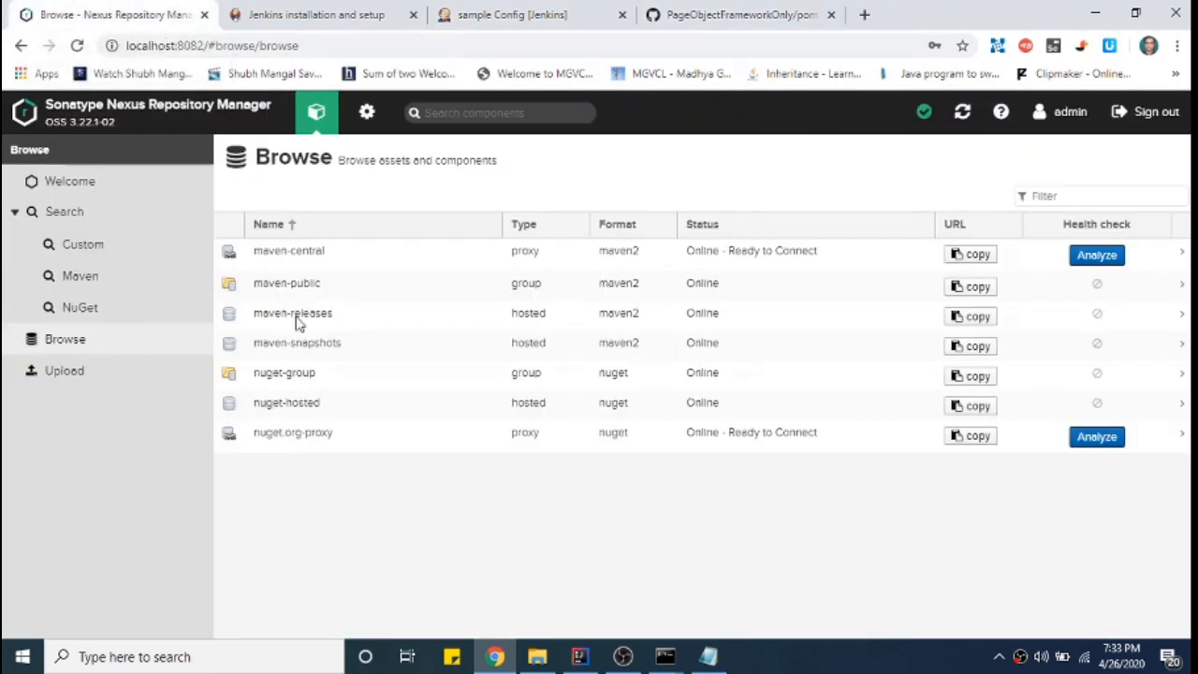
# - Expand framework 3.0-SNAPSHOT under maven-snapshots in Nexus to see its two timestamped builds
pyautogui.click(318, 346)
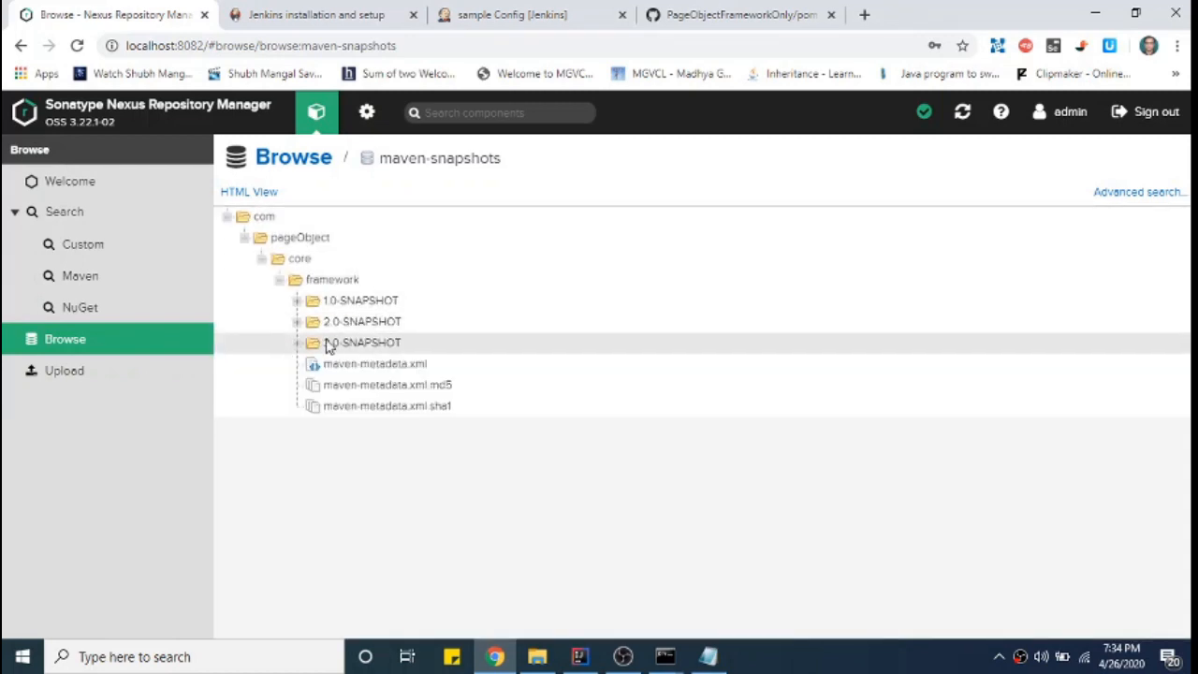
pyautogui.click(296, 344)
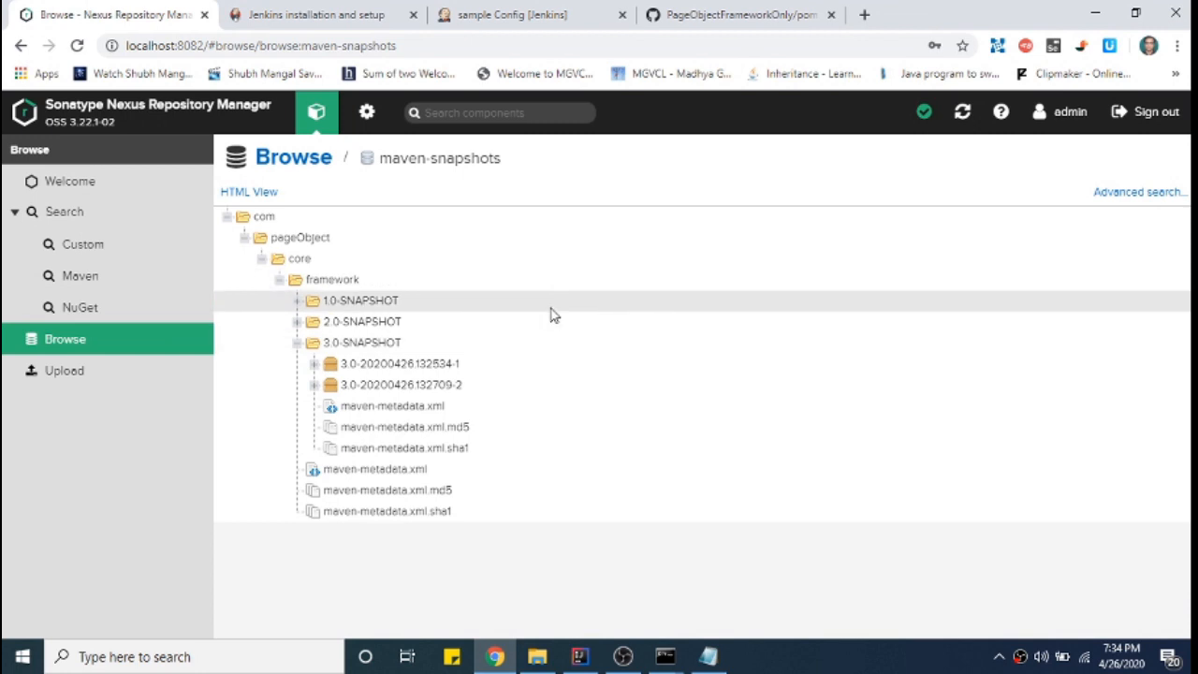
pyautogui.click(754, 12)
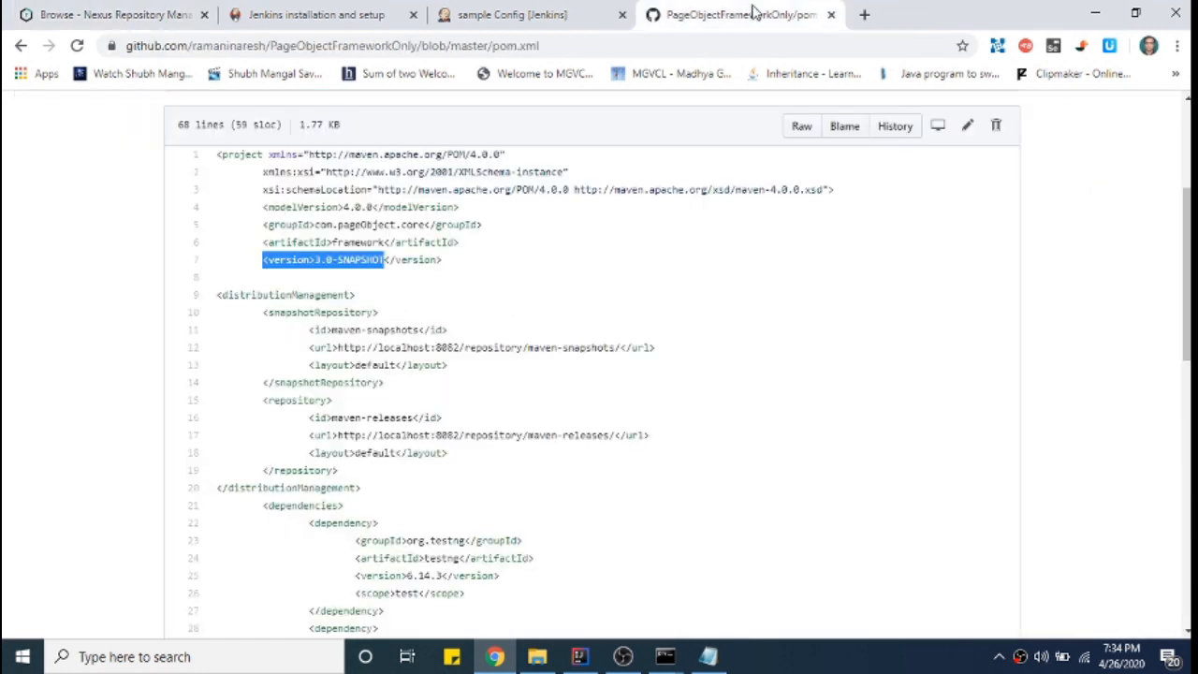
# - Go to the PageObjectFrameworkOnly repository root and select its SSH clone URL from Clone or download
pyautogui.click(314, 15)
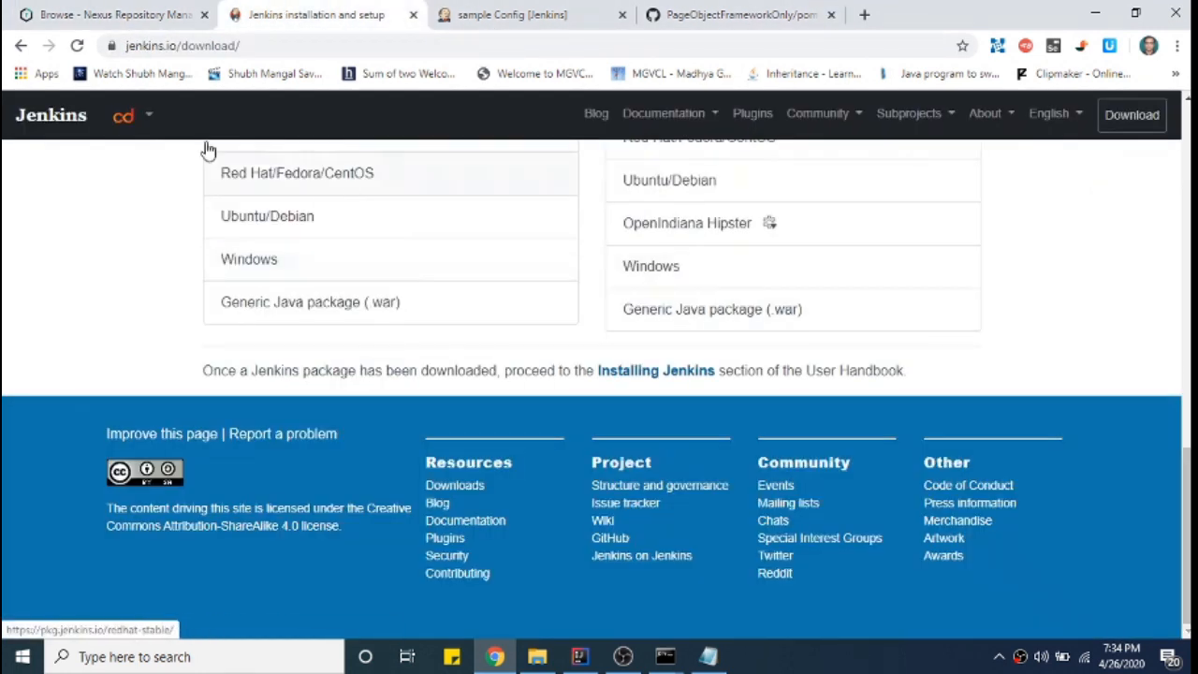
pyautogui.click(511, 21)
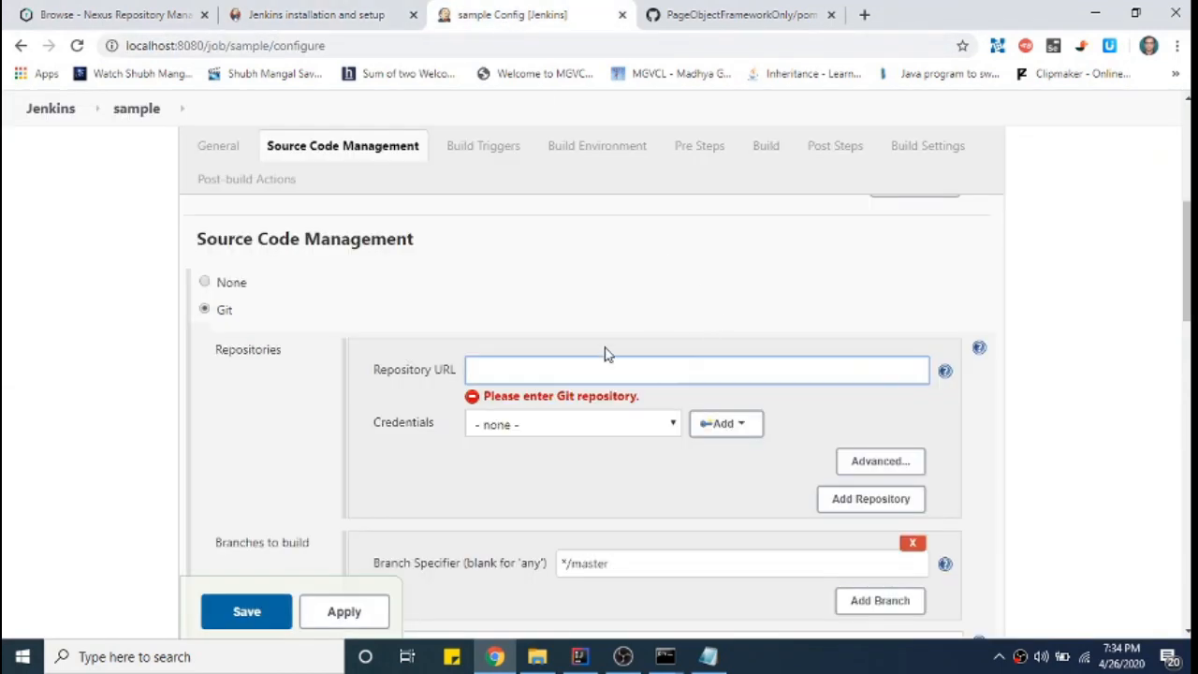
pyautogui.click(701, 13)
pyautogui.scroll(3, 792, 305)
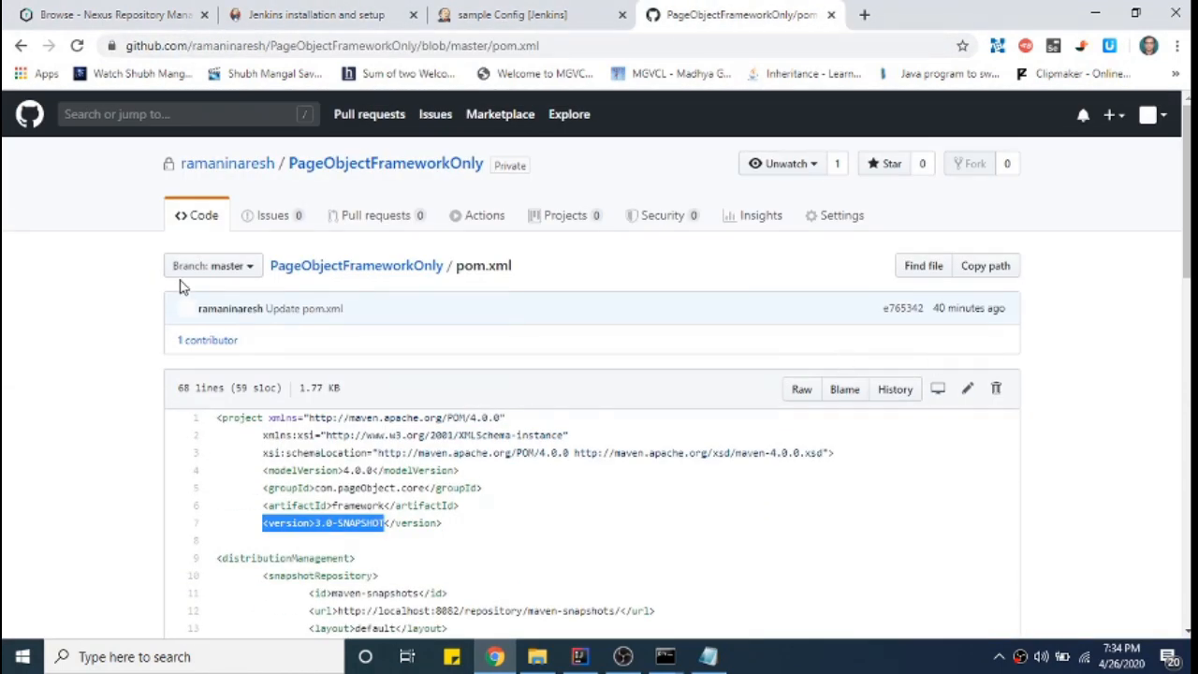
pyautogui.click(296, 267)
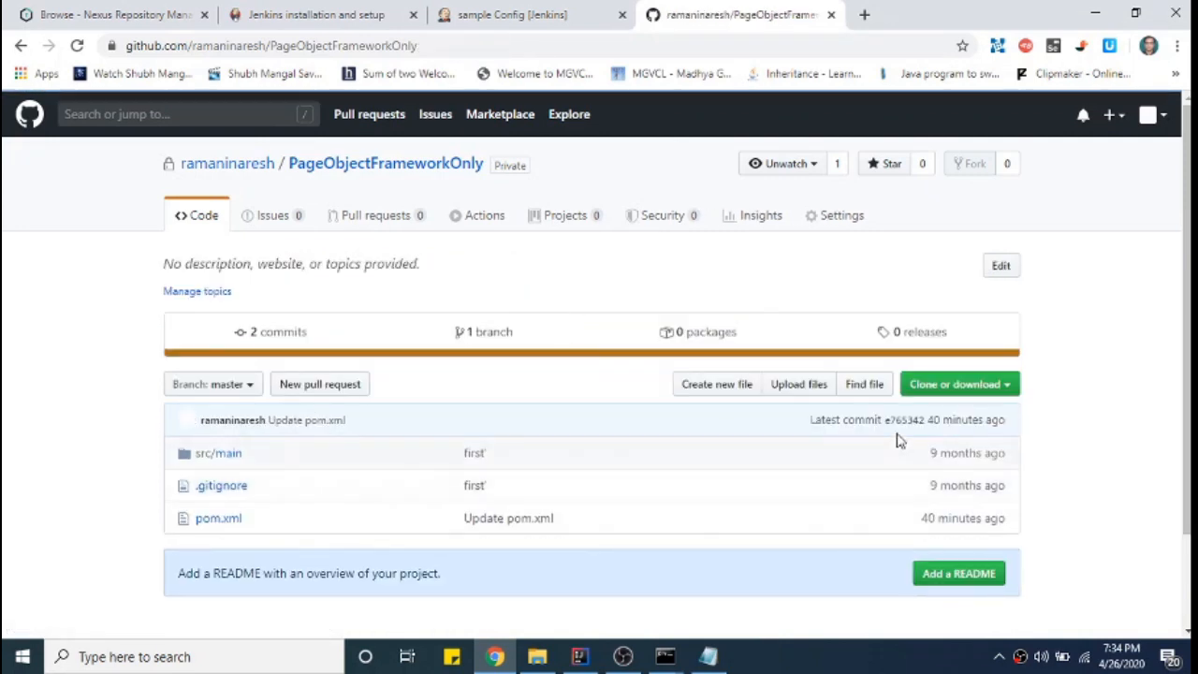
pyautogui.click(926, 387)
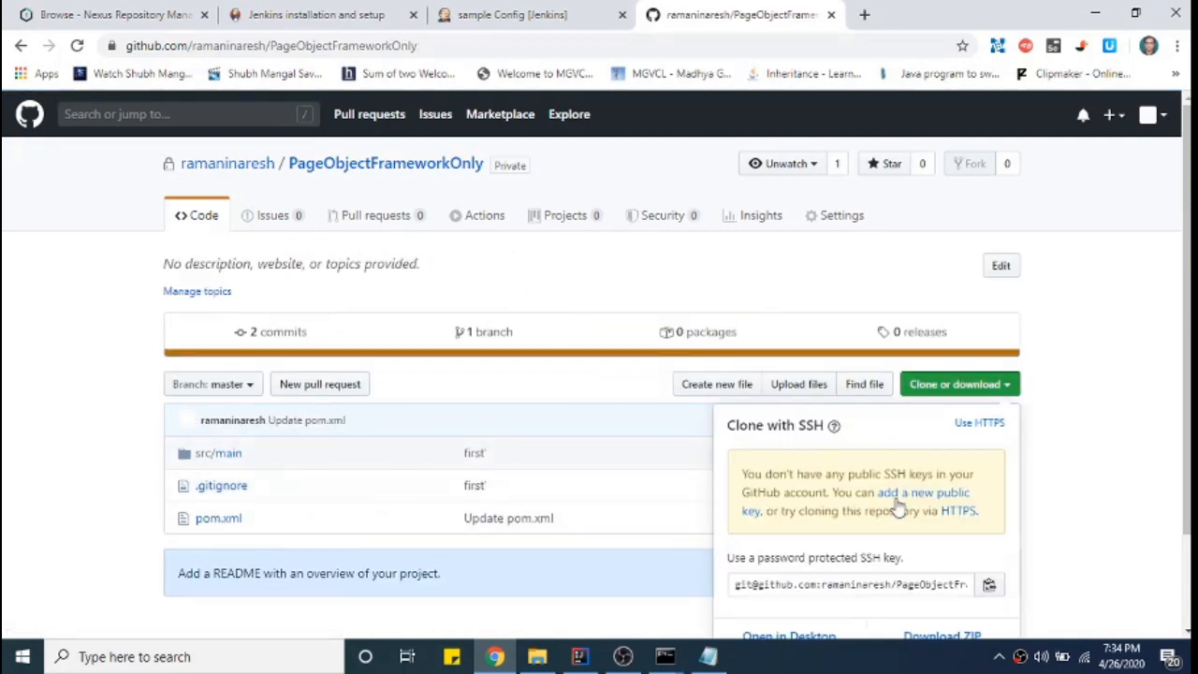
pyautogui.click(856, 582)
pyautogui.hotkey('ctrl', 'c')
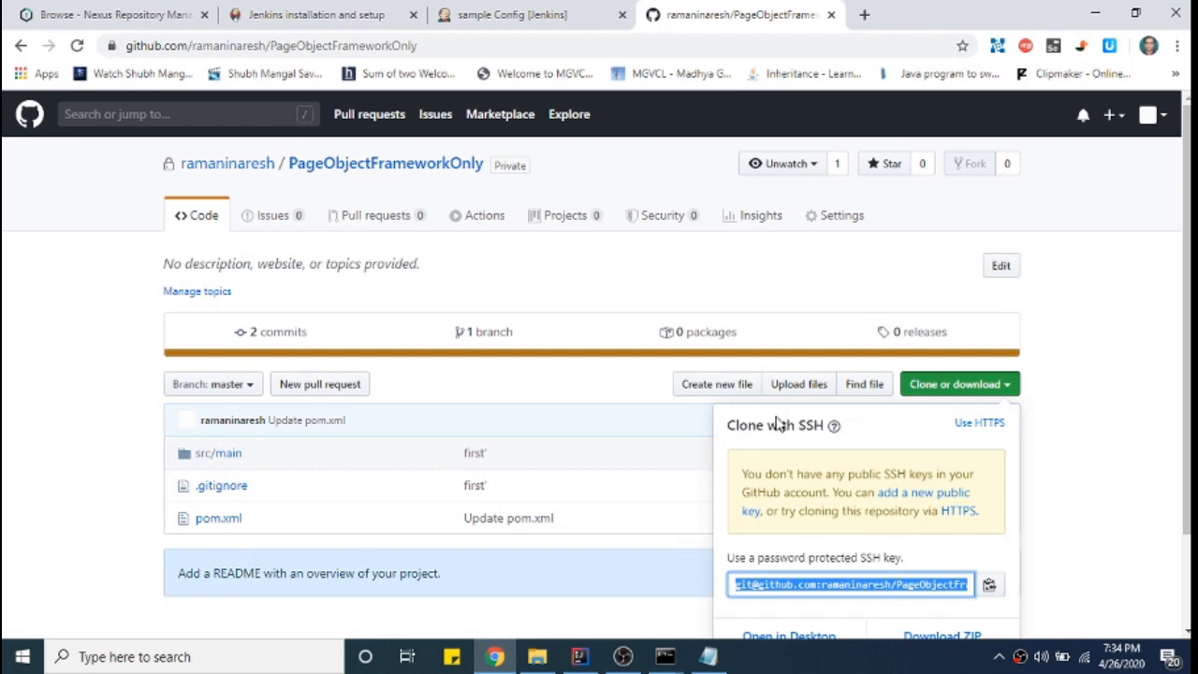
pyautogui.click(497, 28)
# - Paste the SSH clone URL into Repository URL, then begin and cancel adding a new Jenkins credential
pyautogui.hotkey('ctrl', 'v')
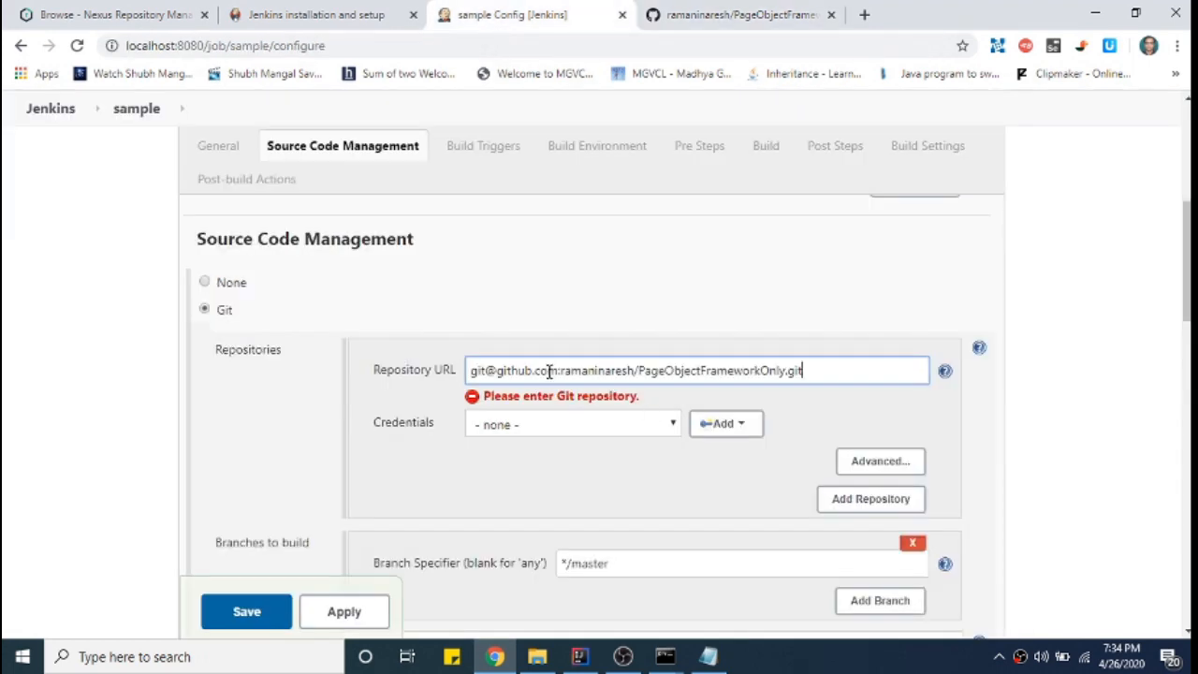
pyautogui.click(670, 431)
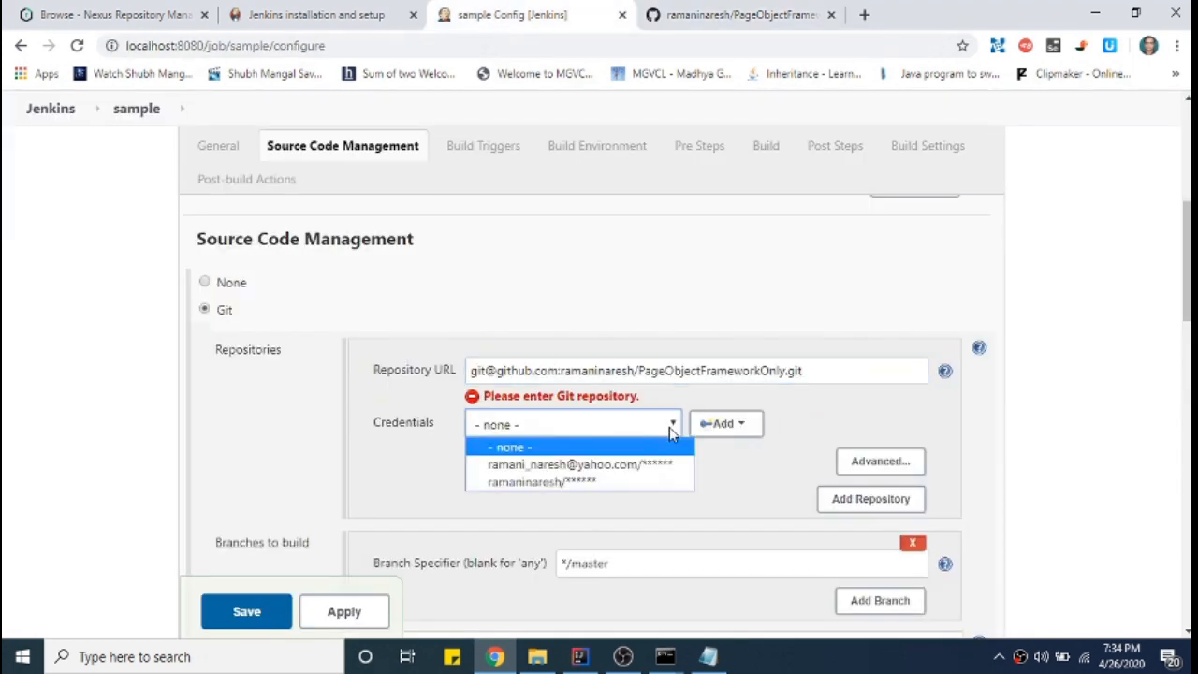
pyautogui.click(722, 433)
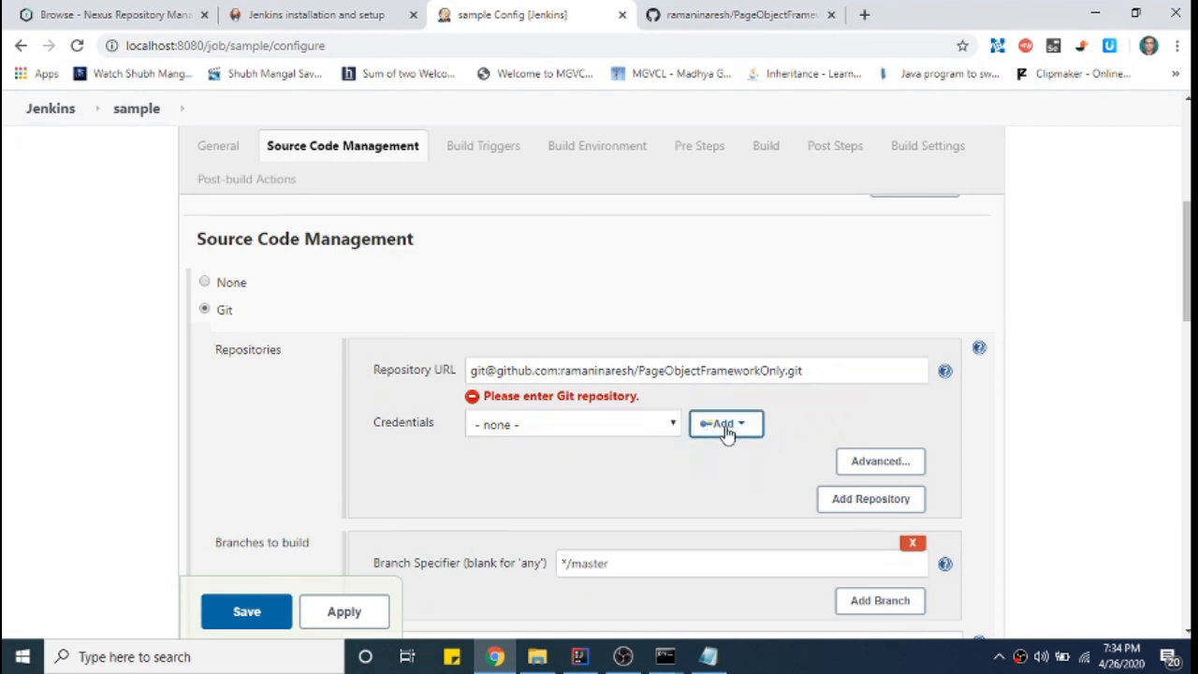
pyautogui.click(725, 429)
pyautogui.click(735, 454)
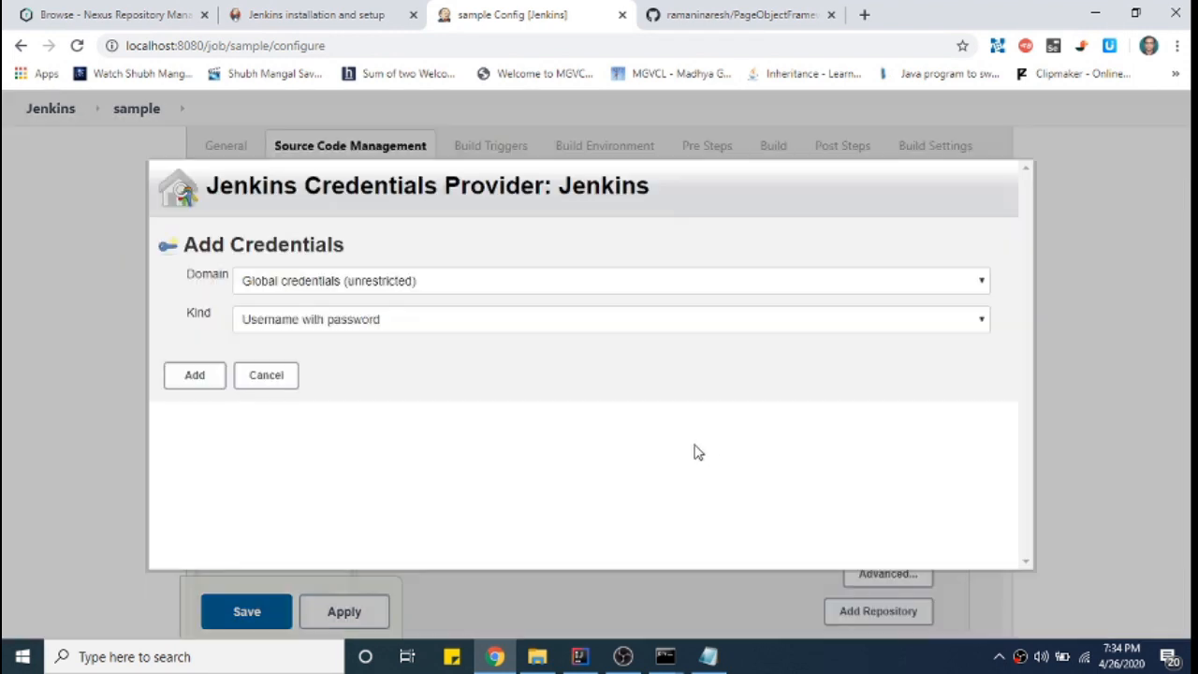
pyautogui.click(332, 390)
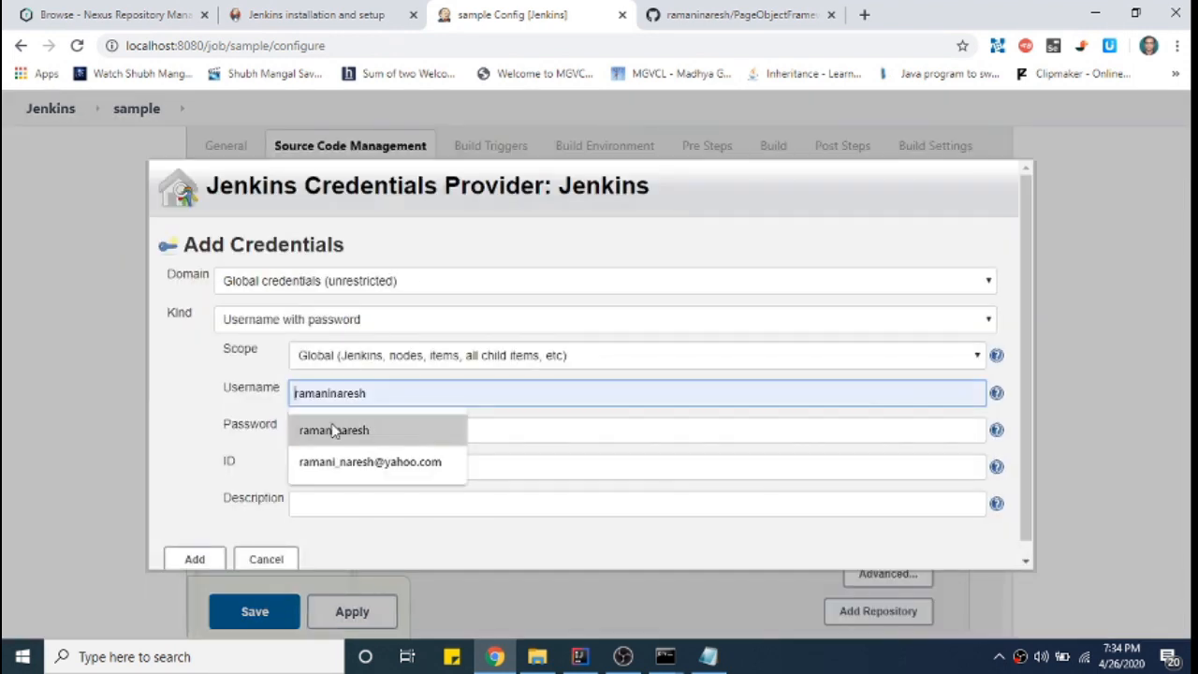
pyautogui.click(497, 429)
pyautogui.click(499, 400)
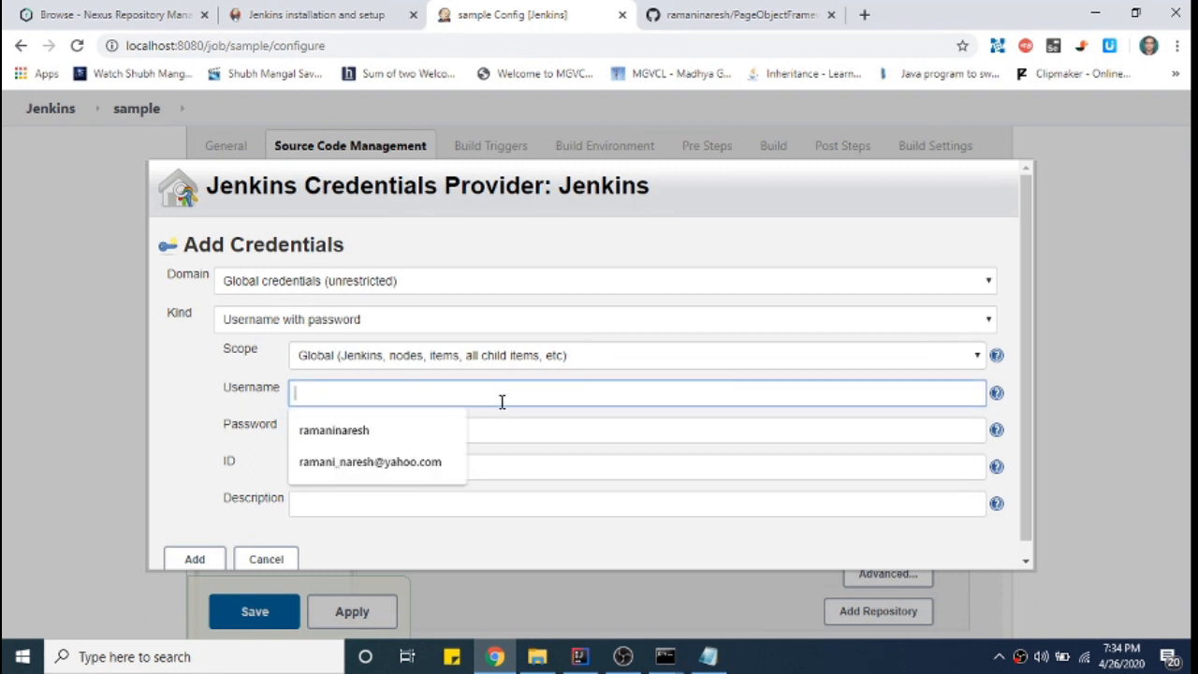
pyautogui.click(274, 559)
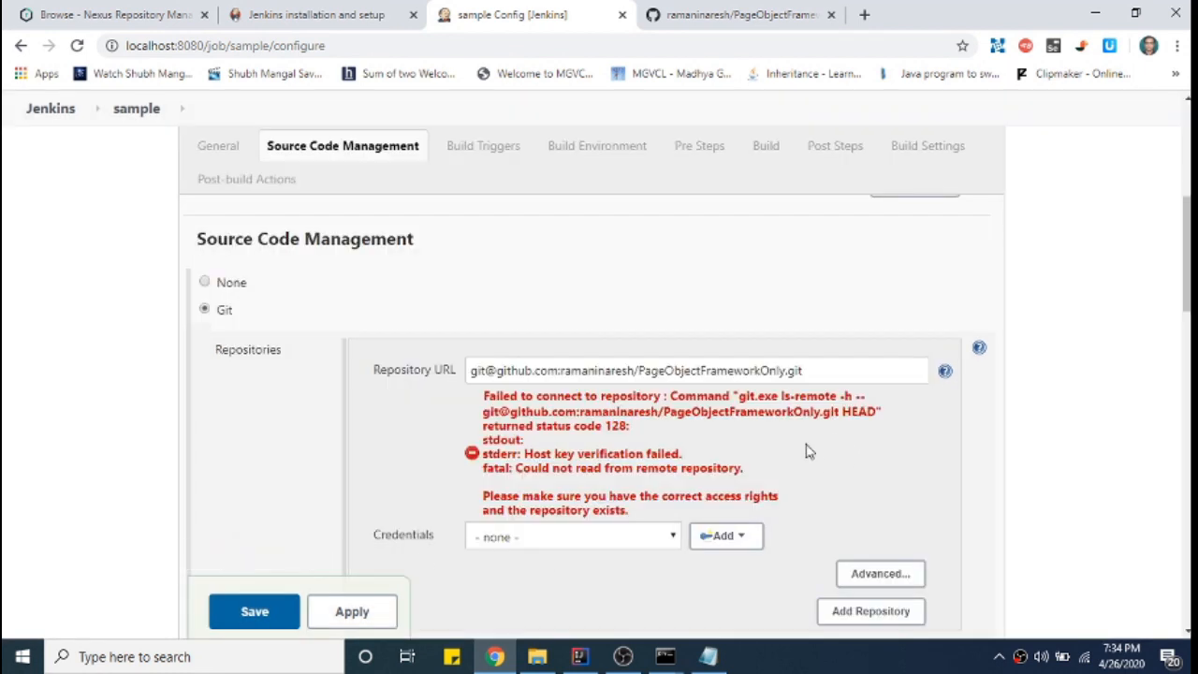
# - Select the e-mail-based saved credential and re-validate the repository connection
pyautogui.click(590, 540)
pyautogui.click(580, 572)
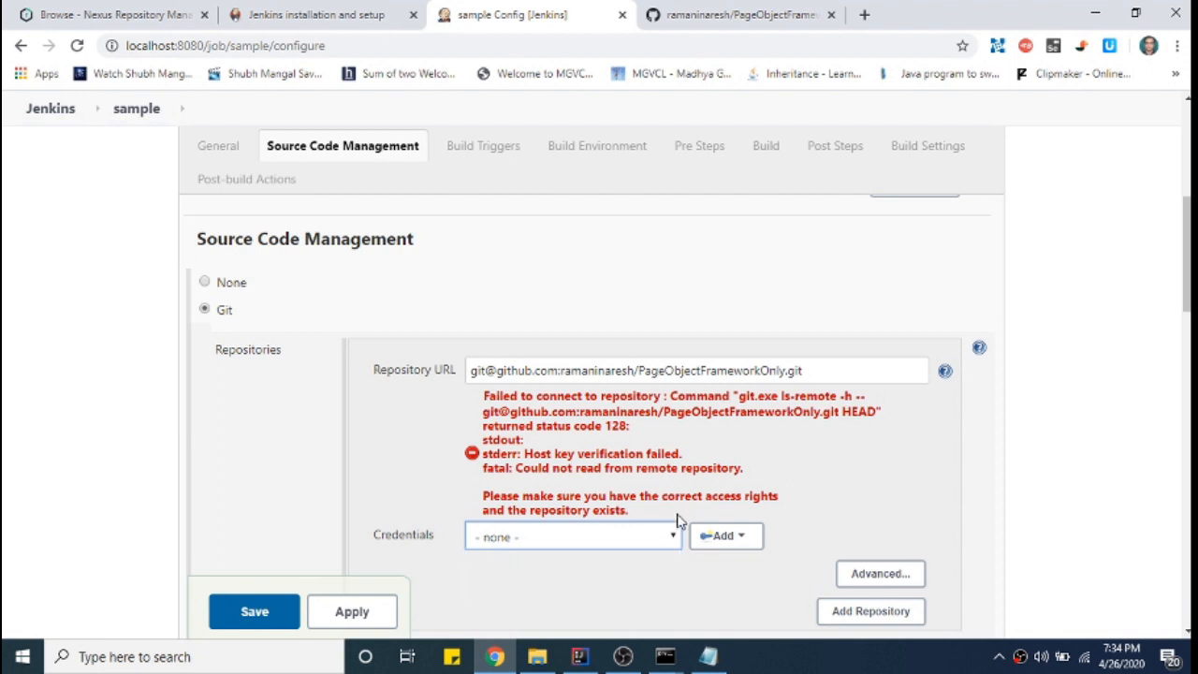
pyautogui.click(829, 374)
pyautogui.press('Tab')
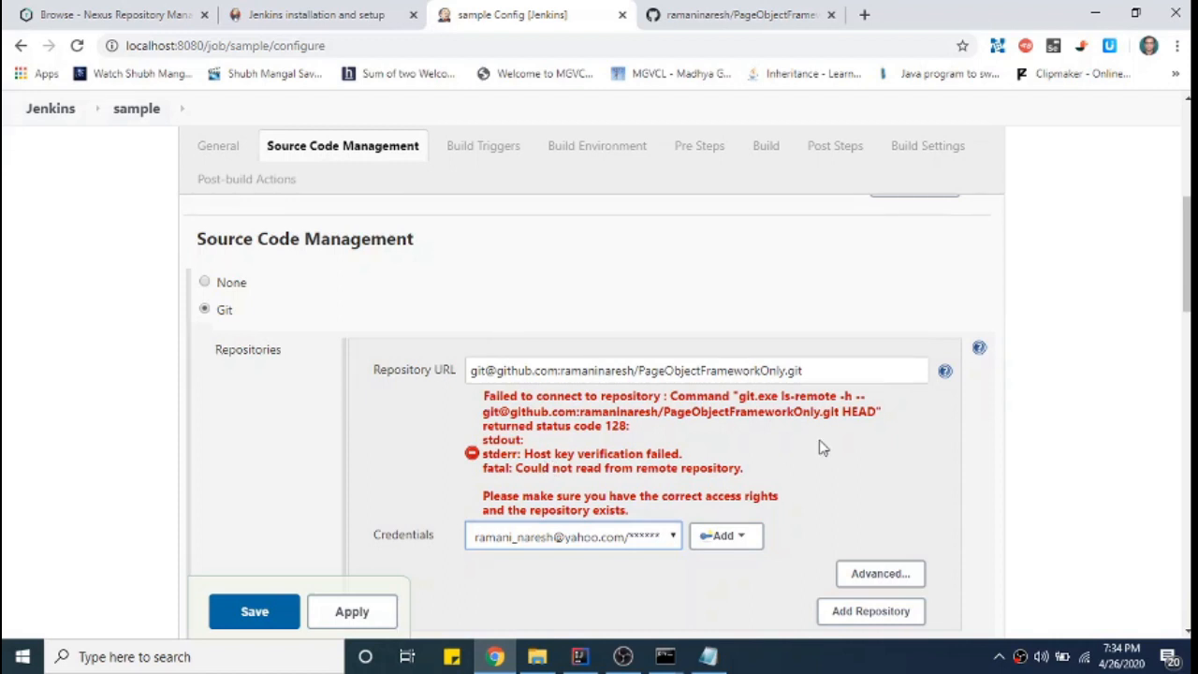
pyautogui.scroll(-1, 805, 442)
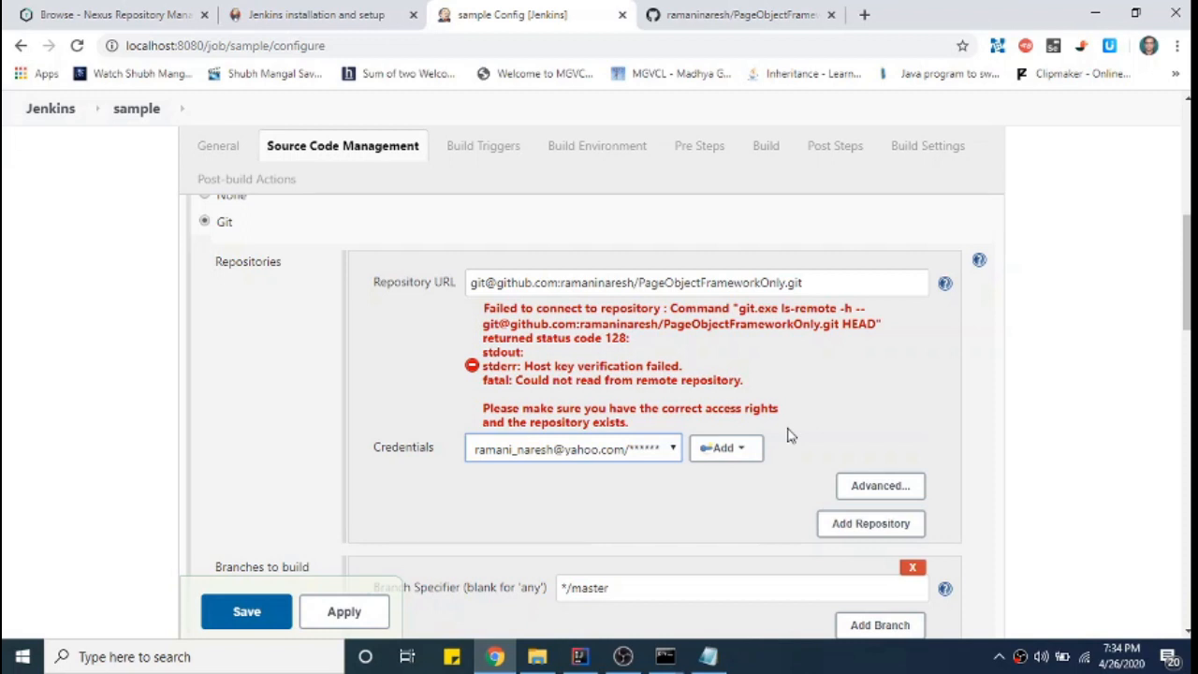
# - Copy the SSH clone URL from GitHub again and paste it over the Repository URL
pyautogui.click(827, 284)
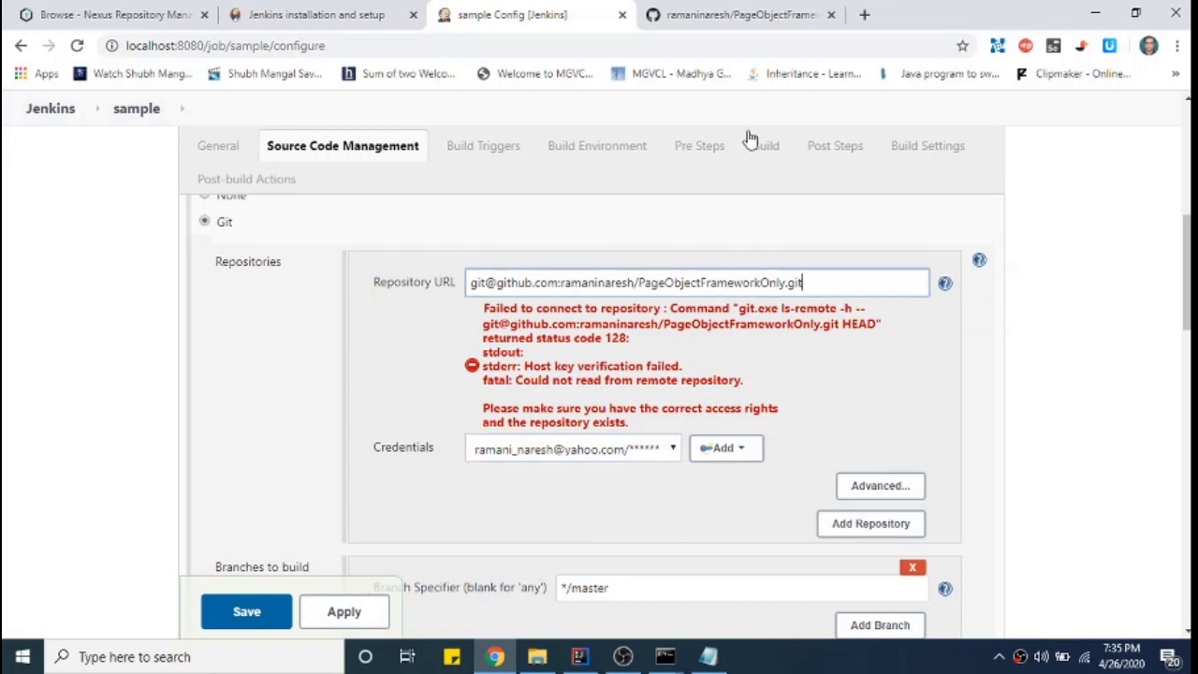
pyautogui.click(749, 17)
pyautogui.scroll(-2, 1051, 382)
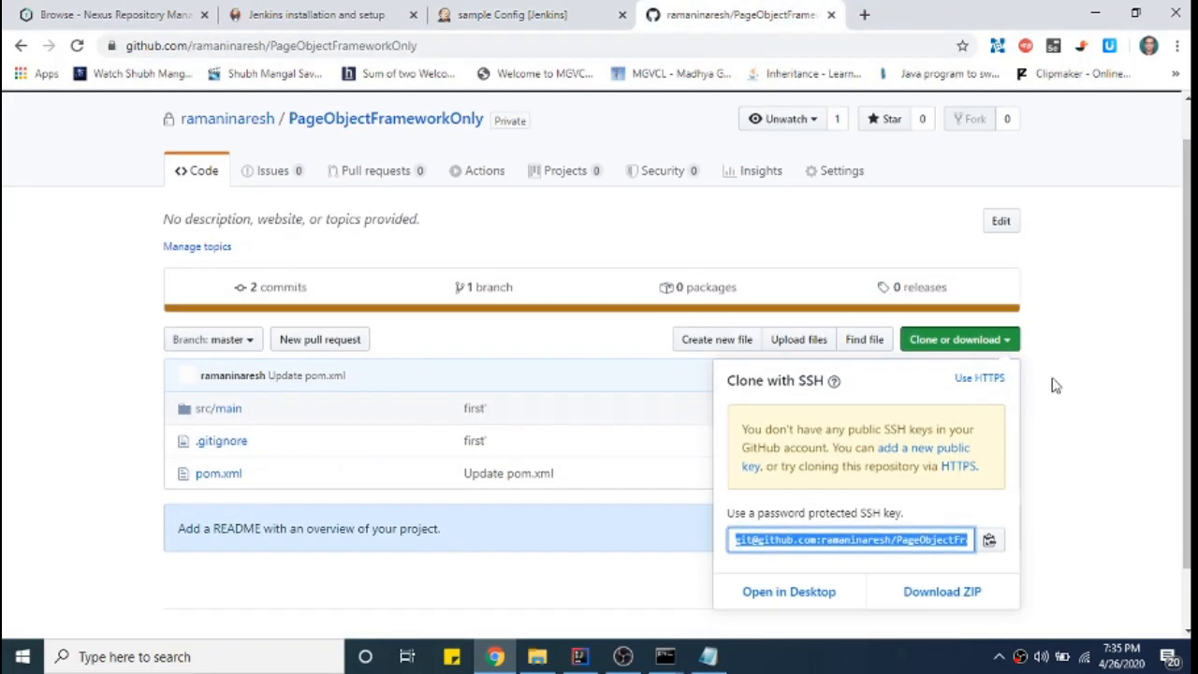
pyautogui.tripleClick(828, 501)
pyautogui.hotkey('ctrl', 'c')
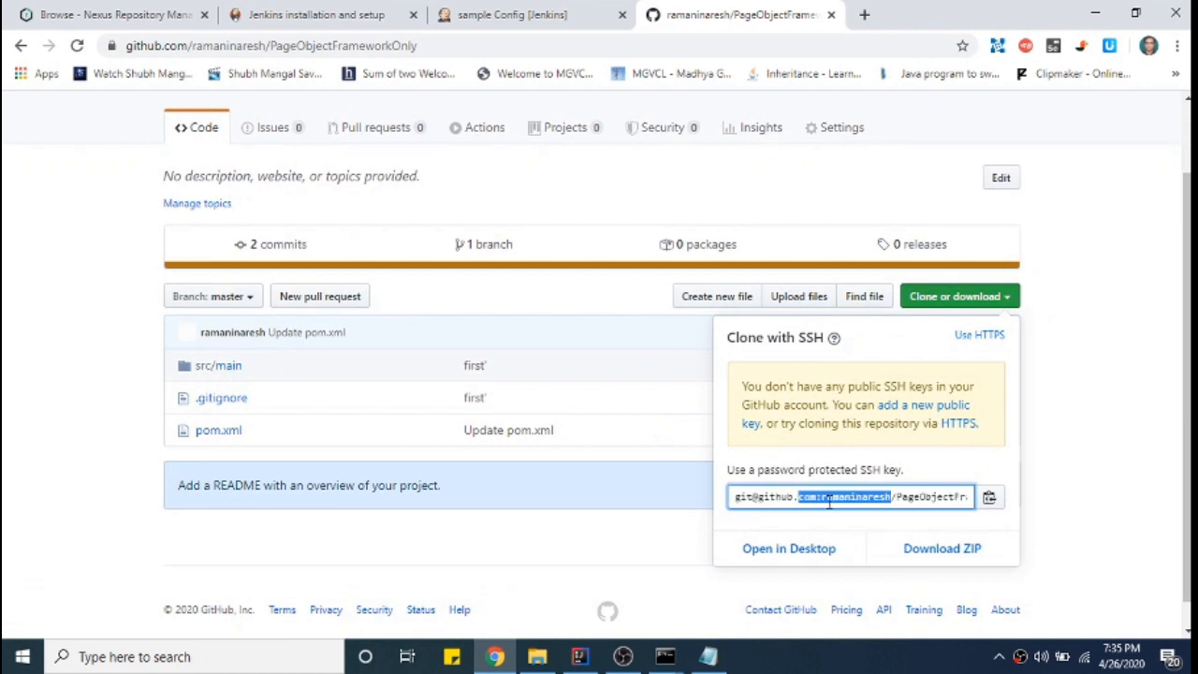
pyautogui.click(513, 15)
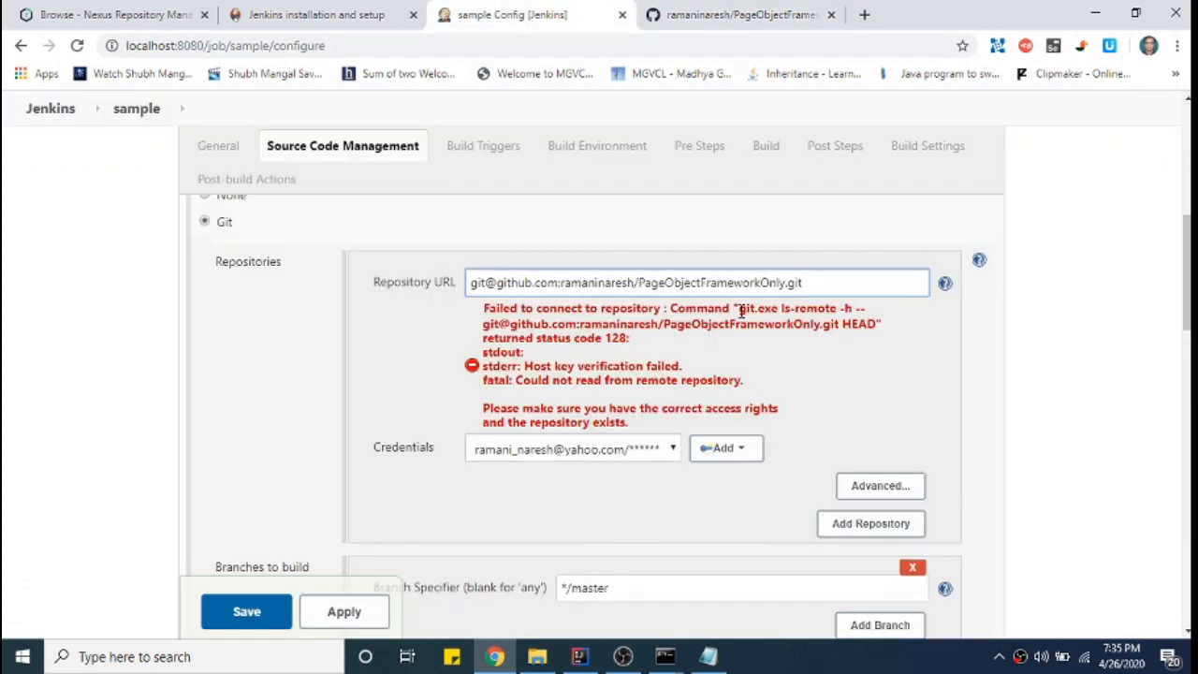
pyautogui.moveTo(807, 287); pyautogui.dragTo(257, 278)
pyautogui.hotkey('ctrl', 'v')
# - Switch the Credentials choice to the username-based saved credential
pyautogui.click(549, 448)
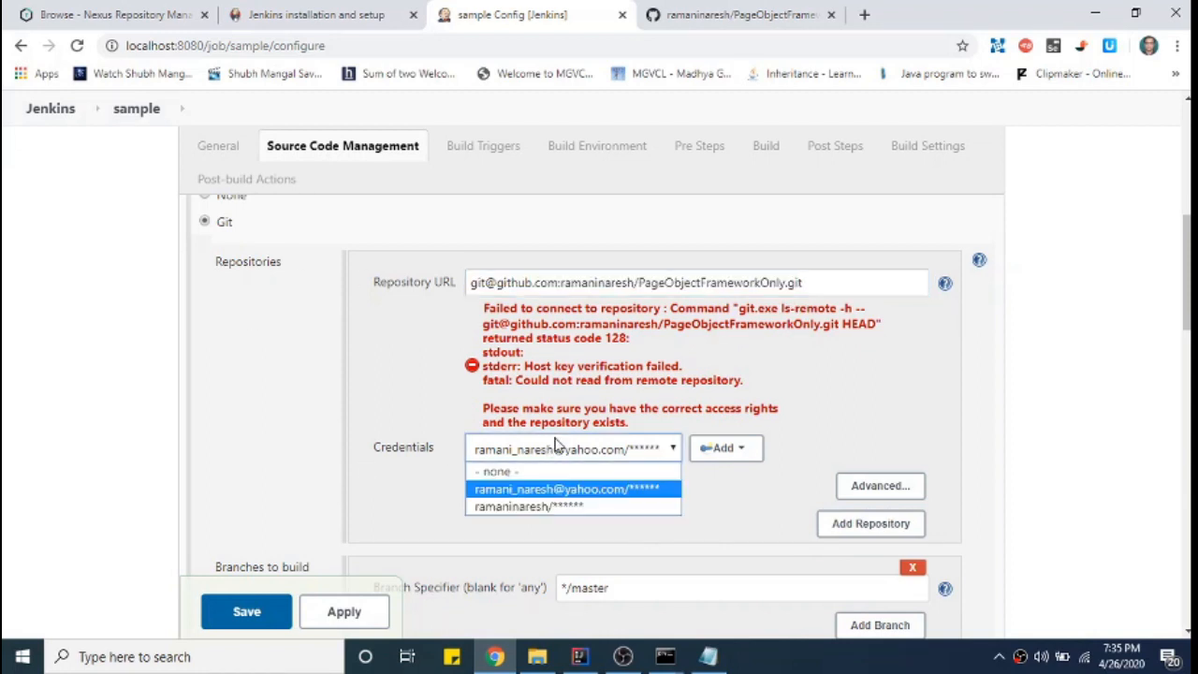
pyautogui.click(529, 506)
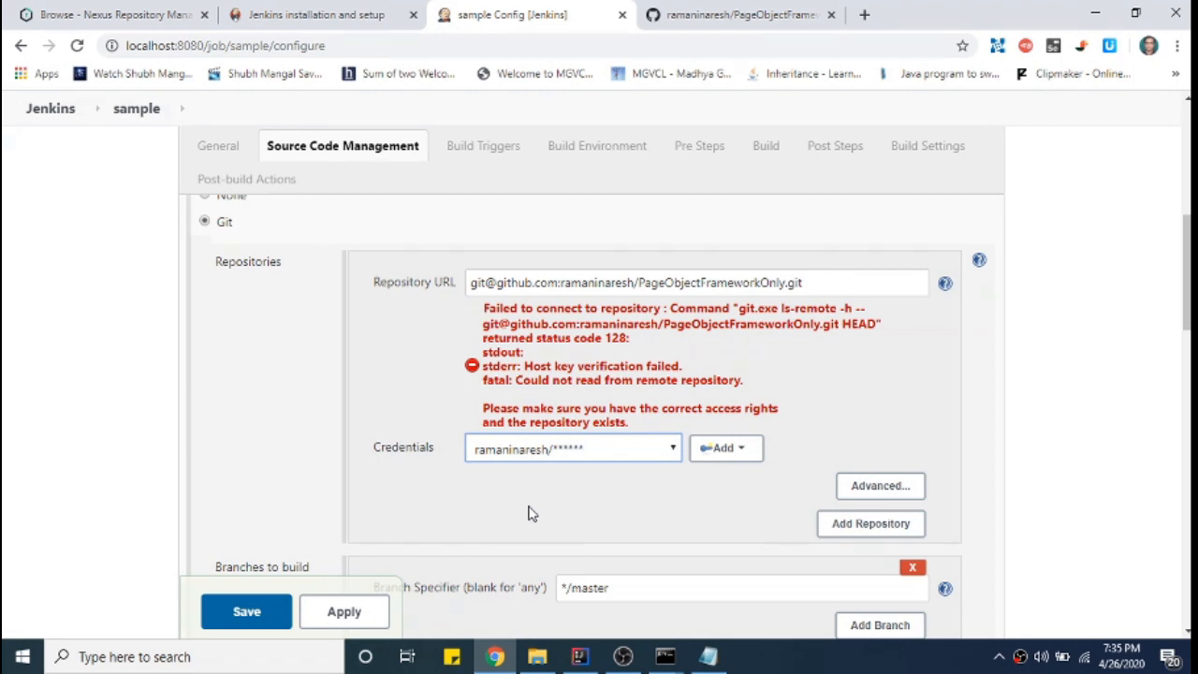
pyautogui.press('Tab')
pyautogui.scroll(-2, 863, 430)
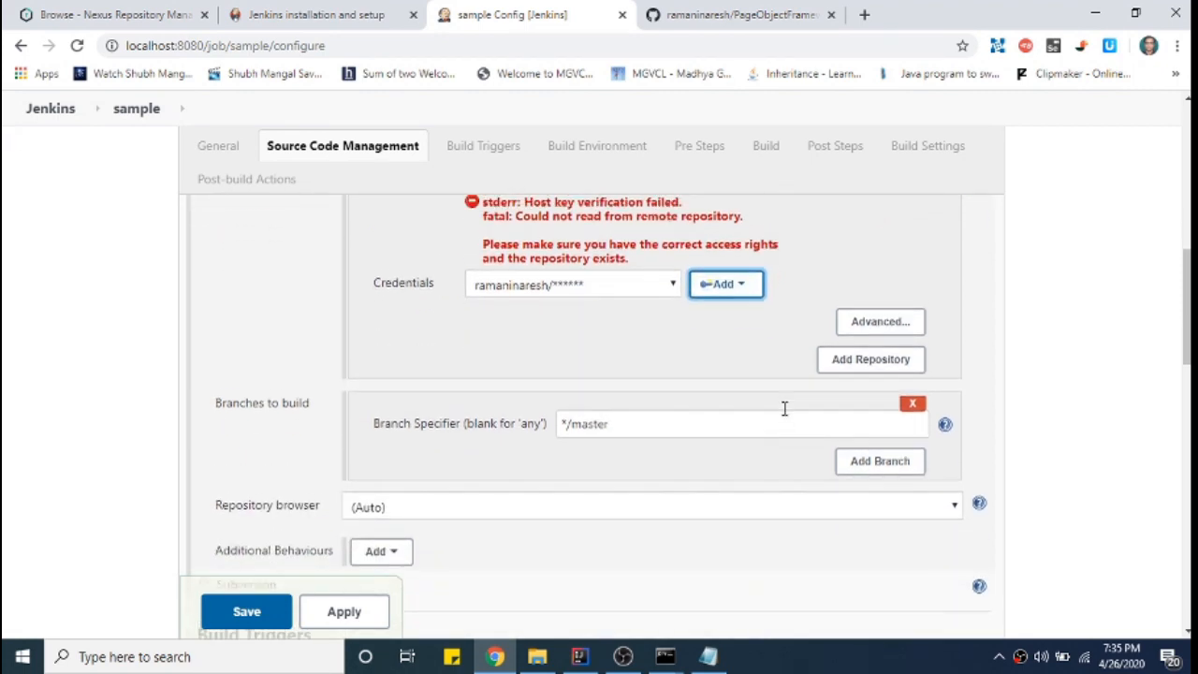
# - In the Build section, keep Root POM as pom.xml and enter Maven goals 'clean install'
pyautogui.scroll(-4, 785, 429)
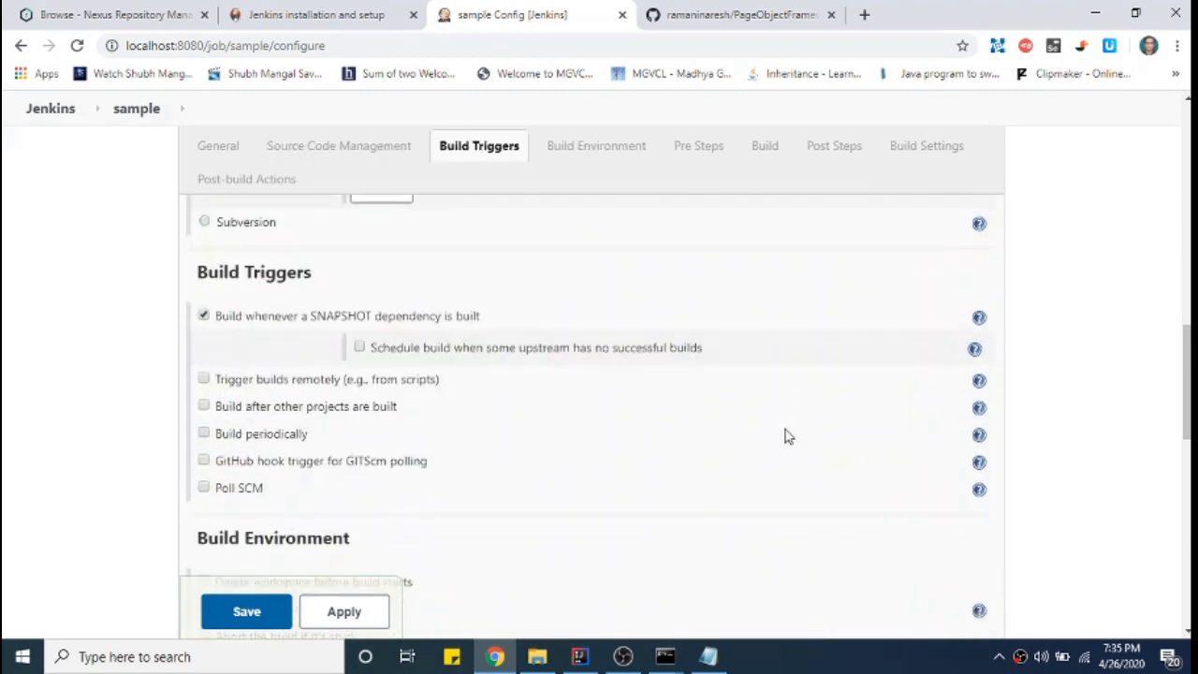
pyautogui.scroll(-2, 785, 430)
pyautogui.scroll(9, 786, 430)
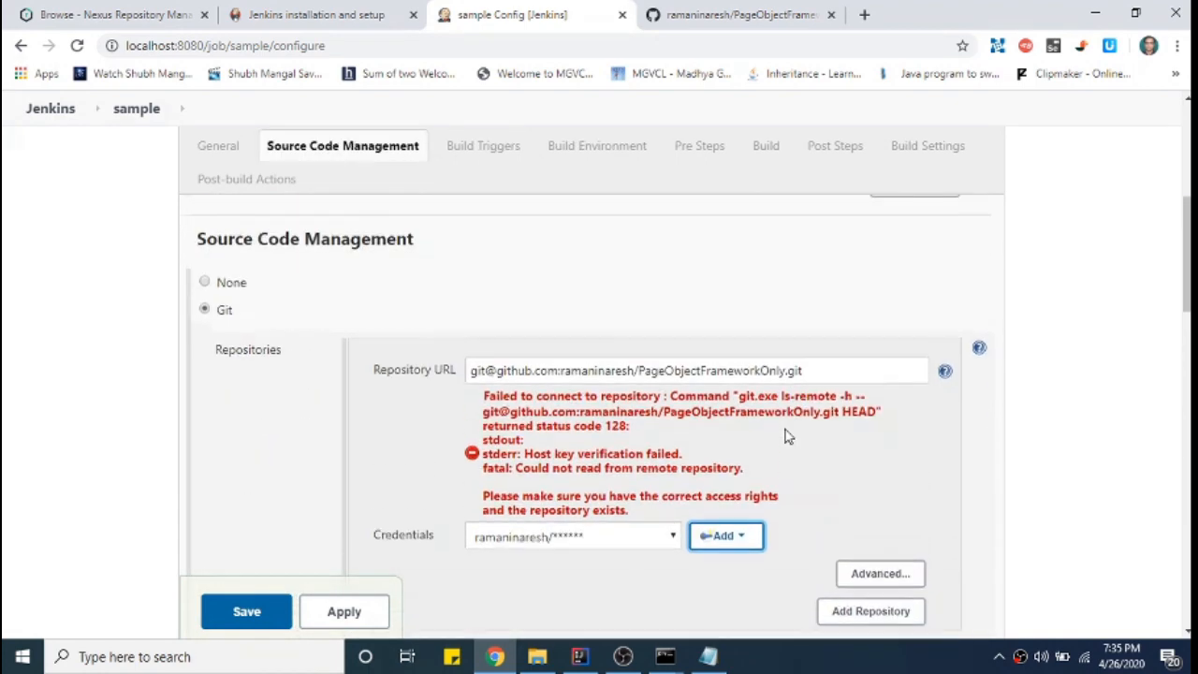
pyautogui.scroll(-4, 785, 430)
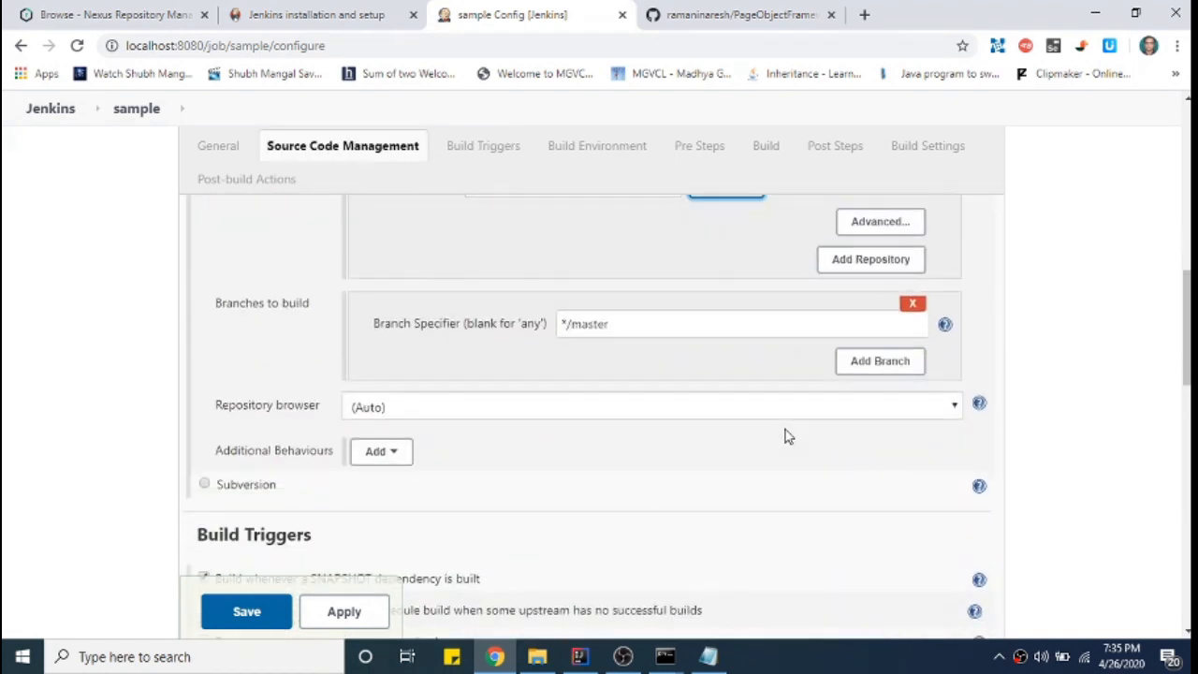
pyautogui.scroll(-1, 788, 436)
pyautogui.scroll(-4, 786, 430)
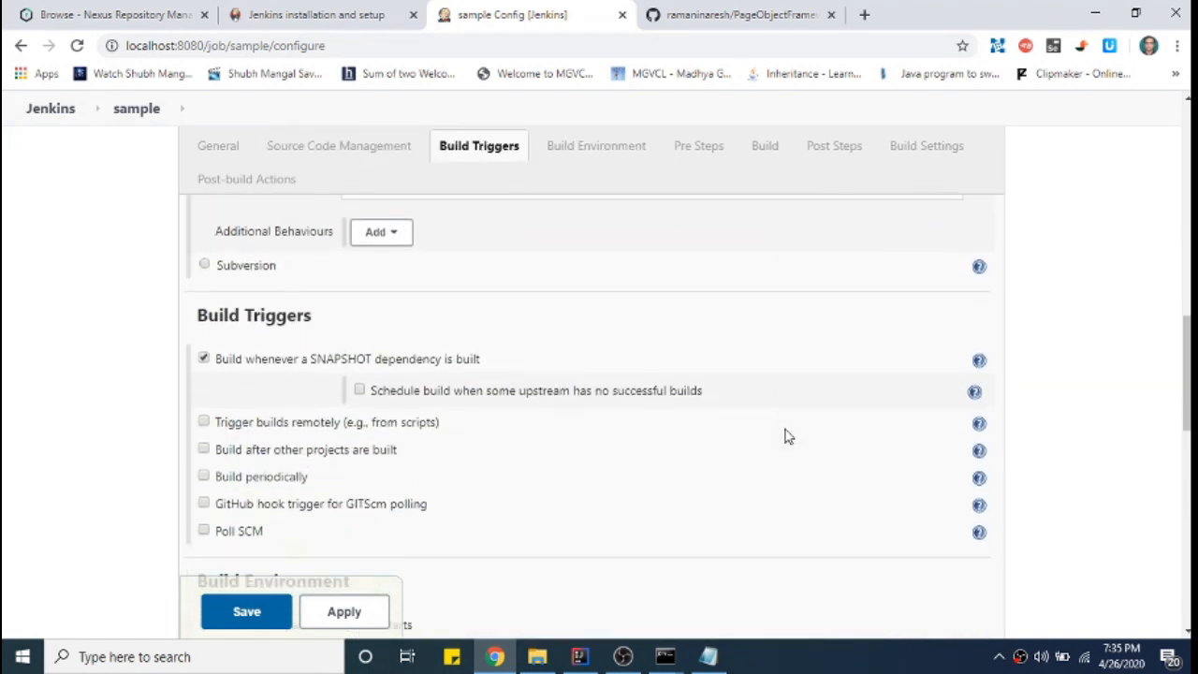
pyautogui.scroll(-4, 784, 429)
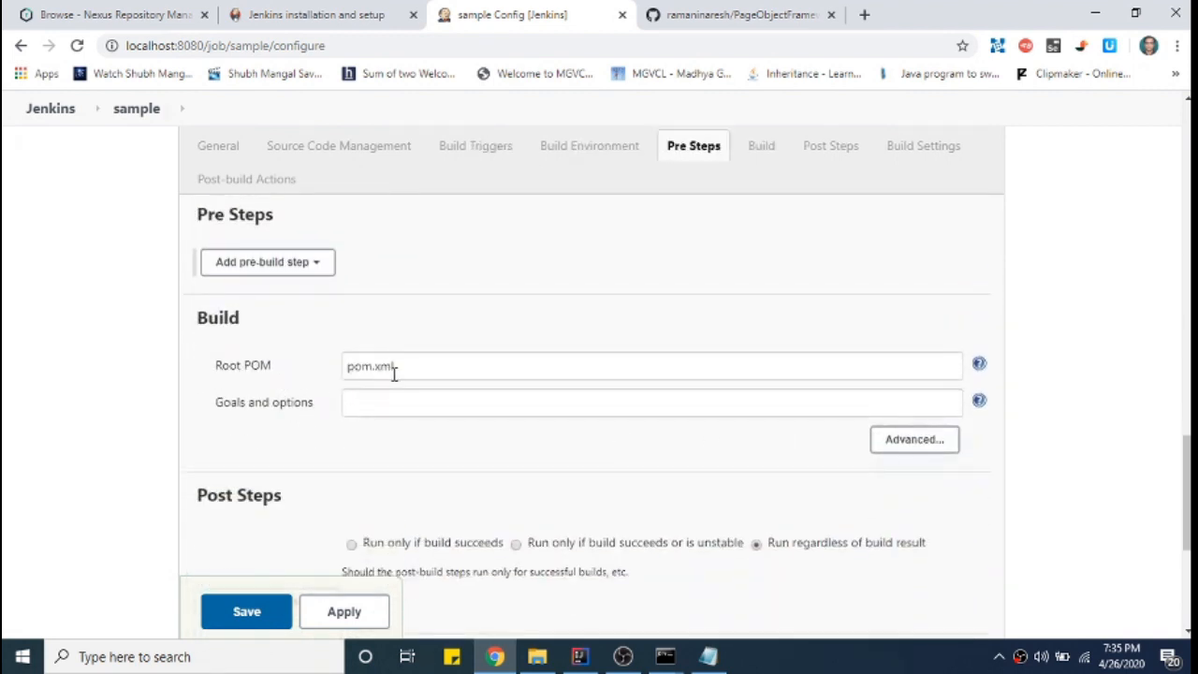
pyautogui.moveTo(429, 366); pyautogui.dragTo(330, 367)
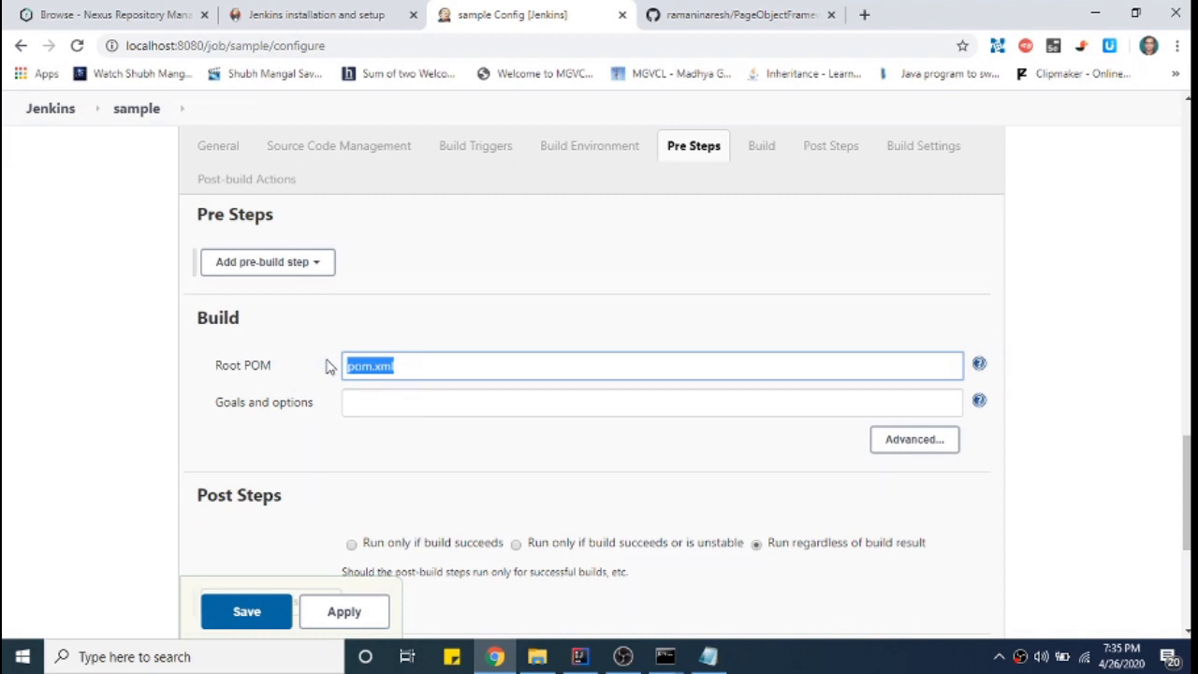
pyautogui.click(245, 334)
pyautogui.click(393, 405)
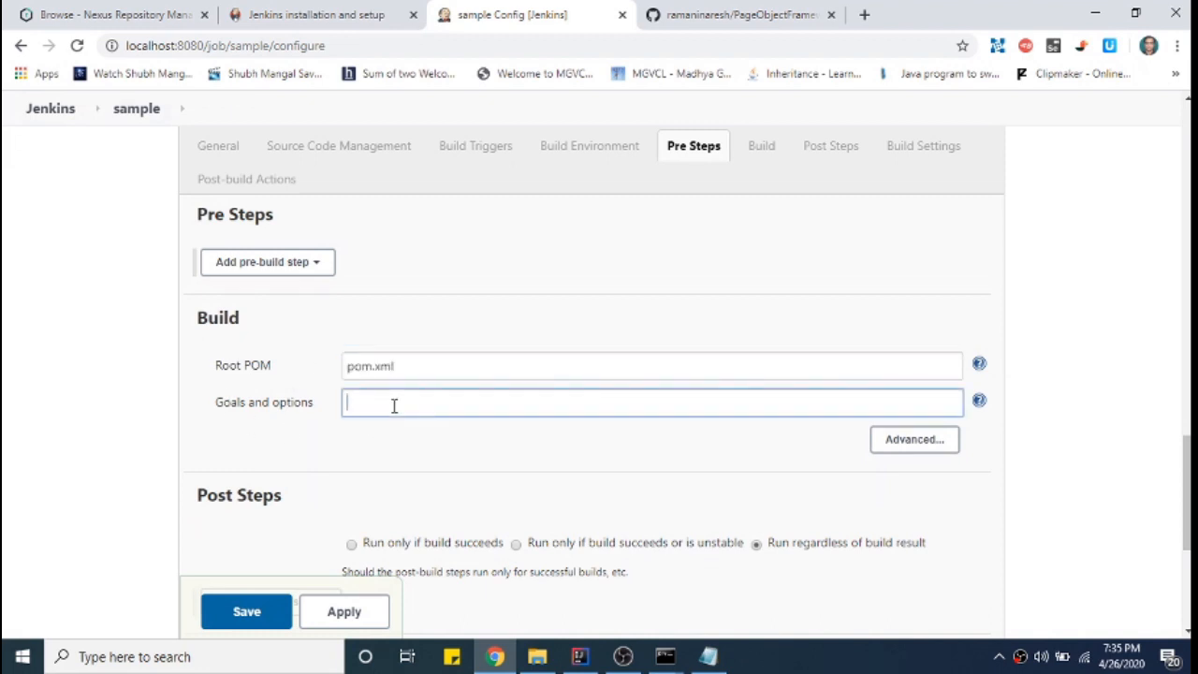
pyautogui.write('clean install deploy')
# - Finish the build goals, save the sample job configuration, and return to the dashboard
pyautogui.press('Tab')
pyautogui.scroll(-5, 508, 355)
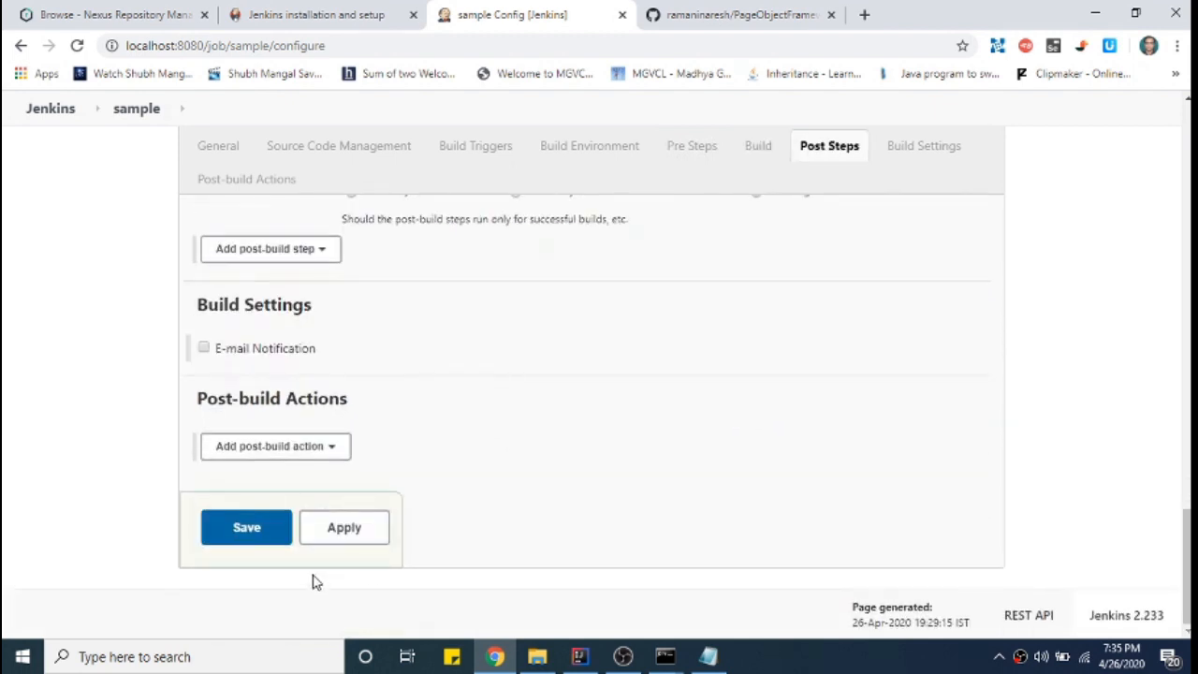
pyautogui.click(247, 527)
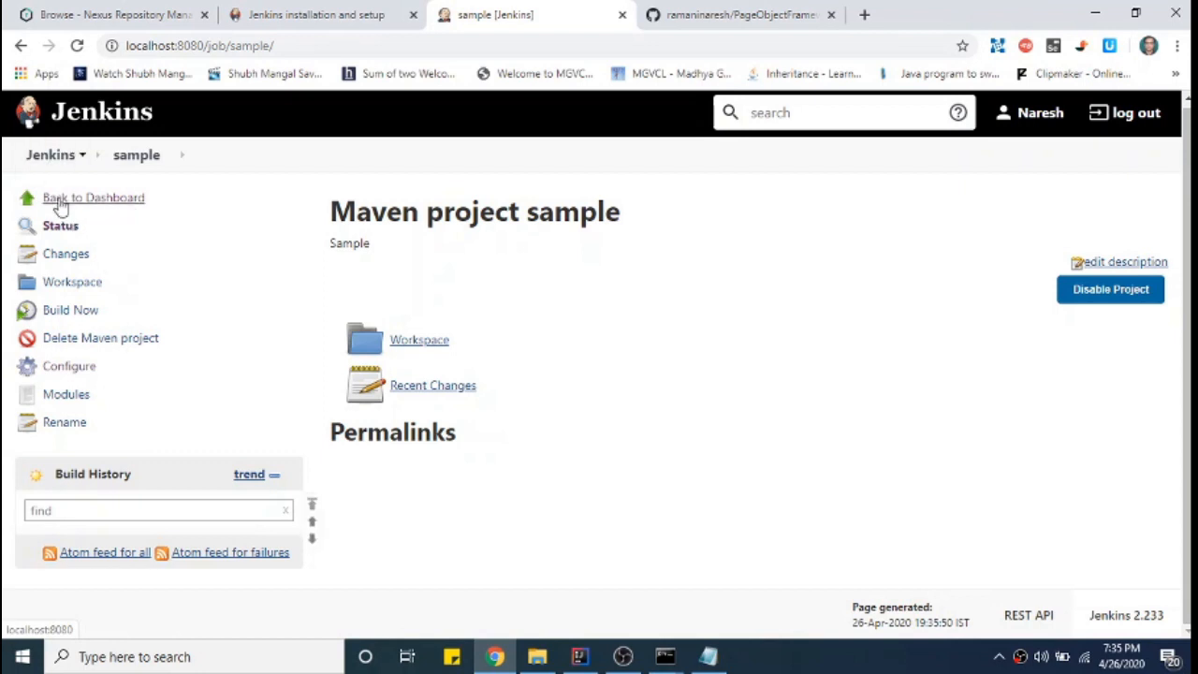
pyautogui.click(58, 200)
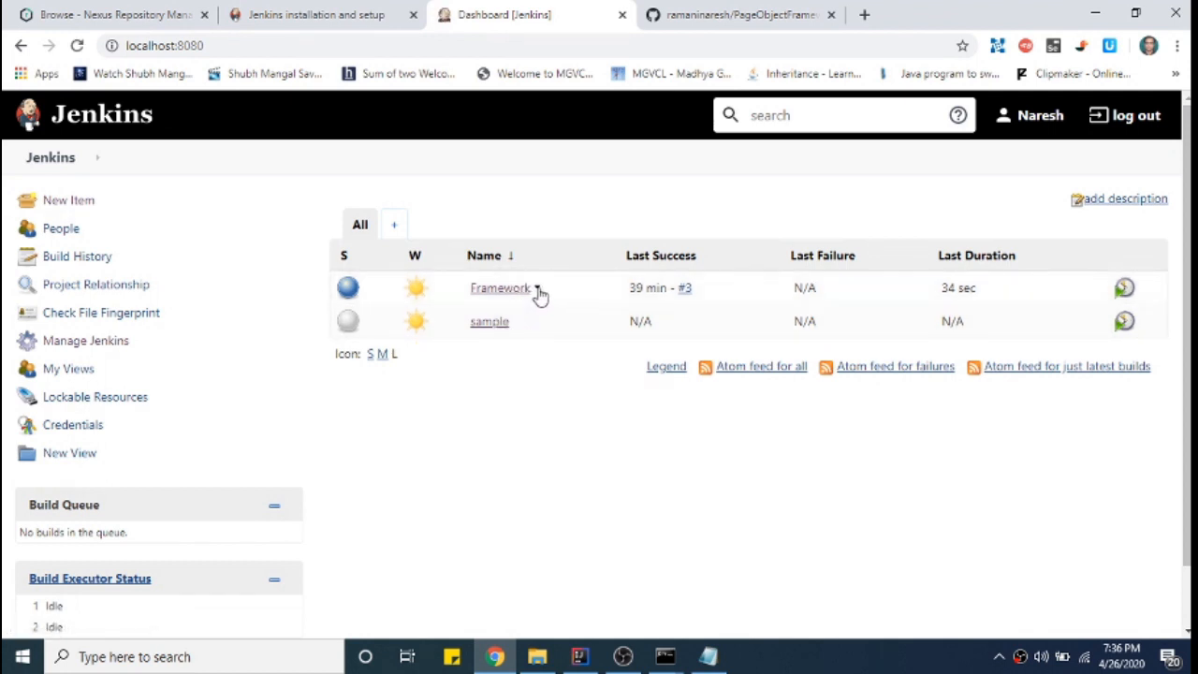
# - Review the Framework job's configuration, noting its HTTPS repository URL, then go back to the dashboard
pyautogui.click(536, 290)
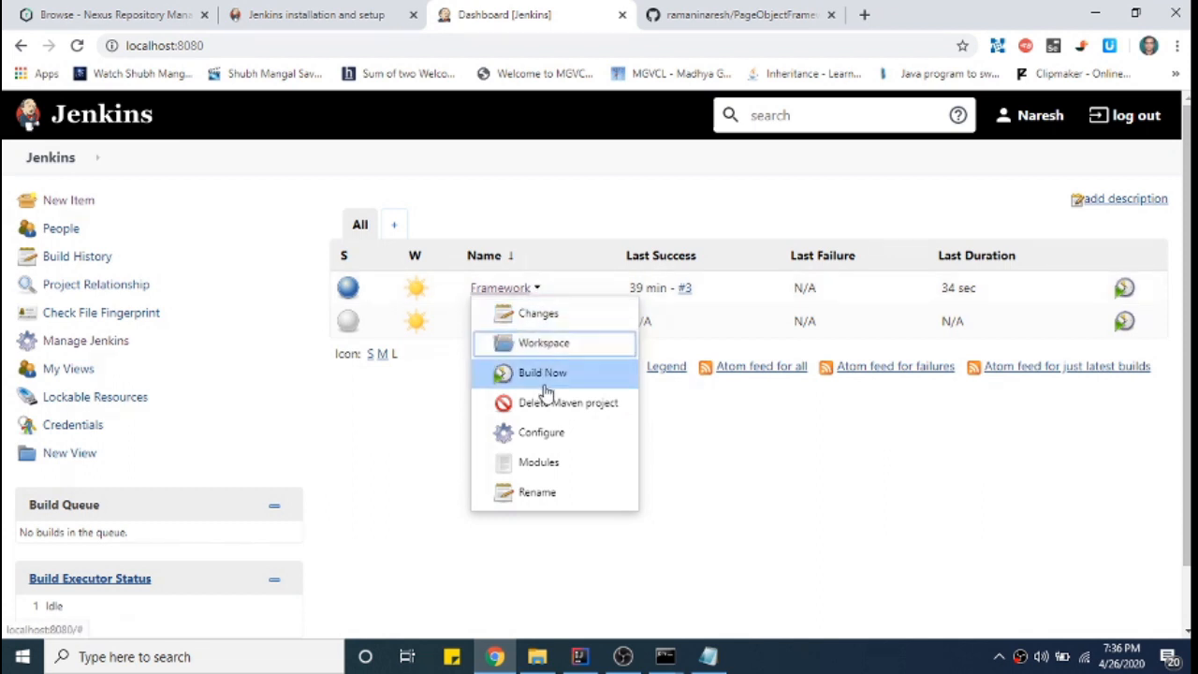
pyautogui.click(558, 436)
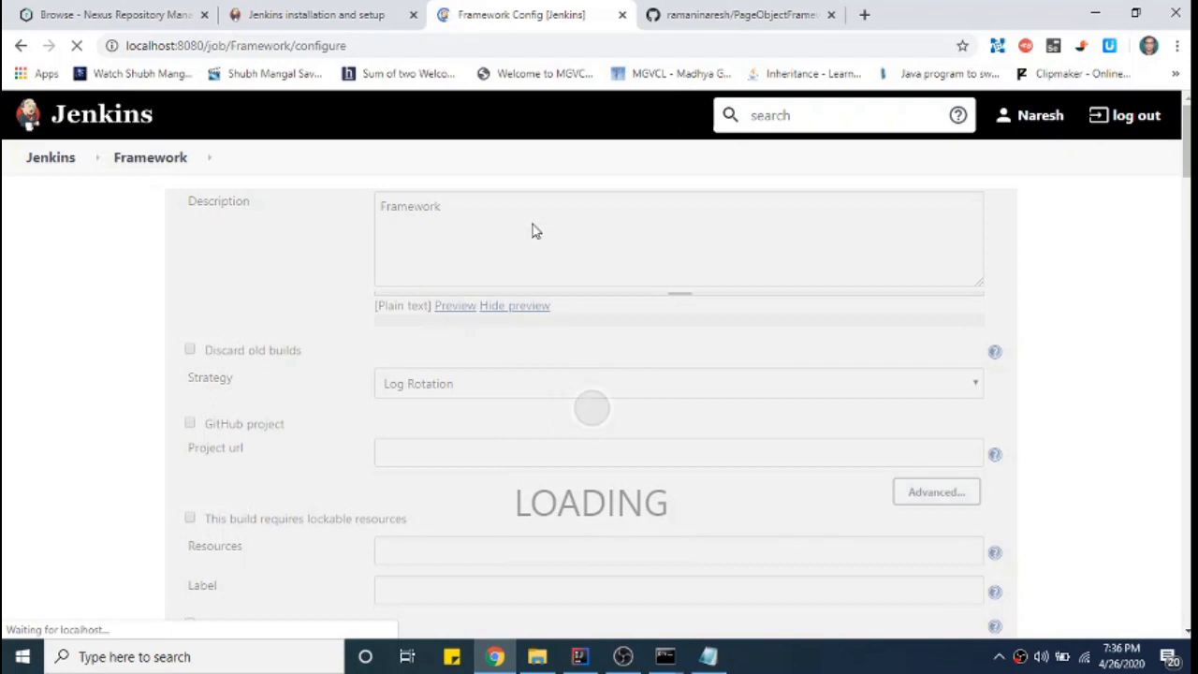
pyautogui.scroll(-6, 533, 232)
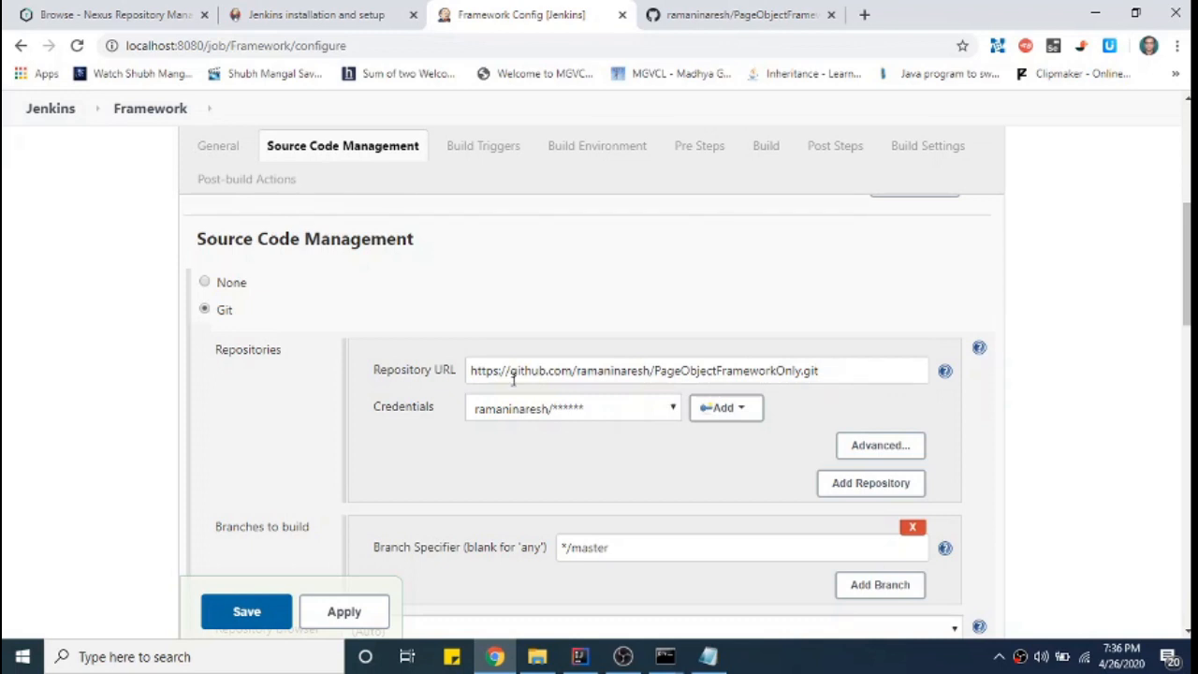
pyautogui.moveTo(471, 371); pyautogui.dragTo(496, 371)
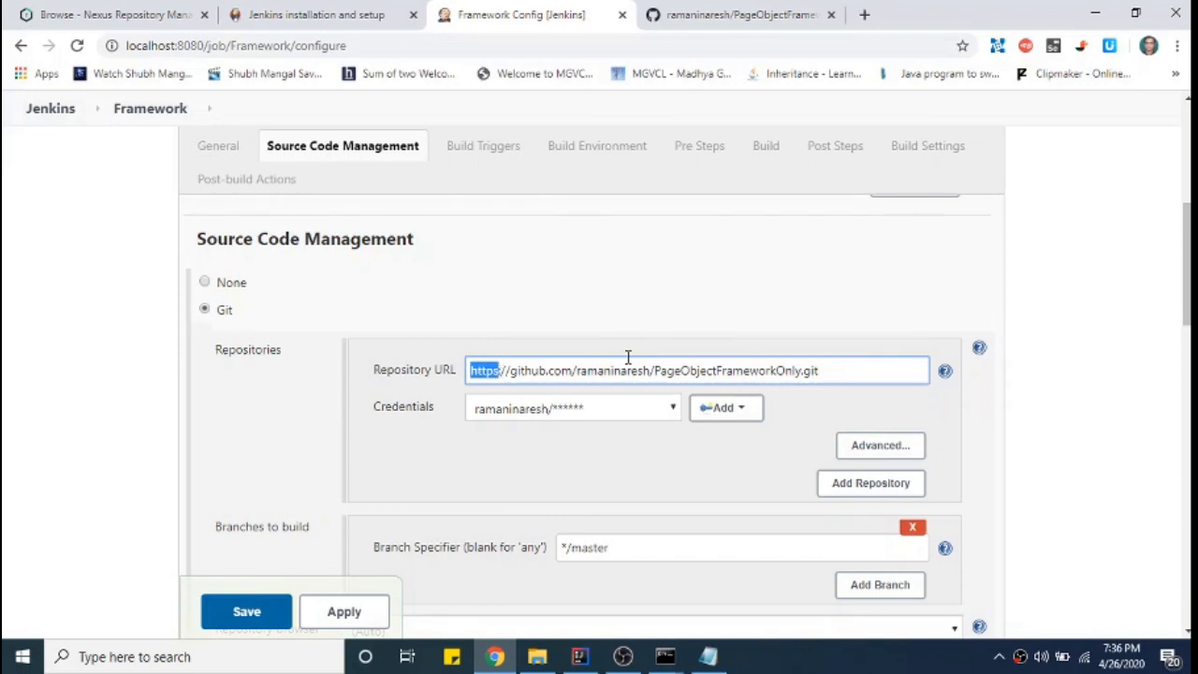
pyautogui.scroll(-3, 627, 356)
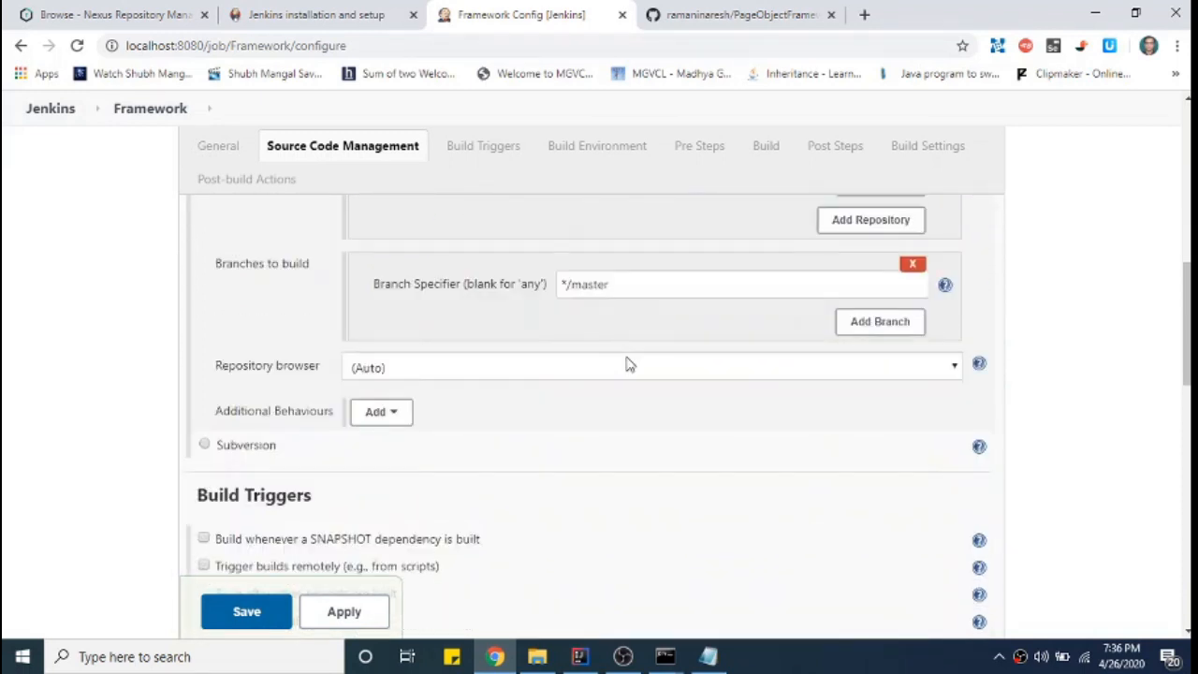
pyautogui.scroll(-15, 629, 364)
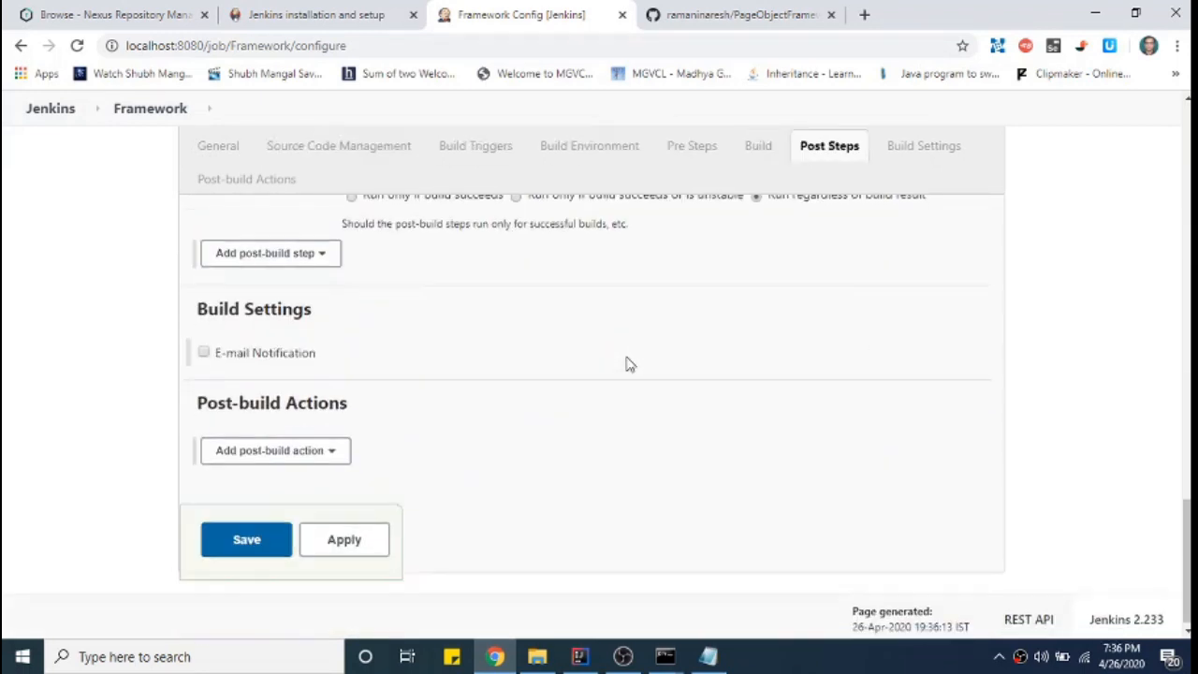
pyautogui.scroll(5, 178, 281)
pyautogui.click(18, 47)
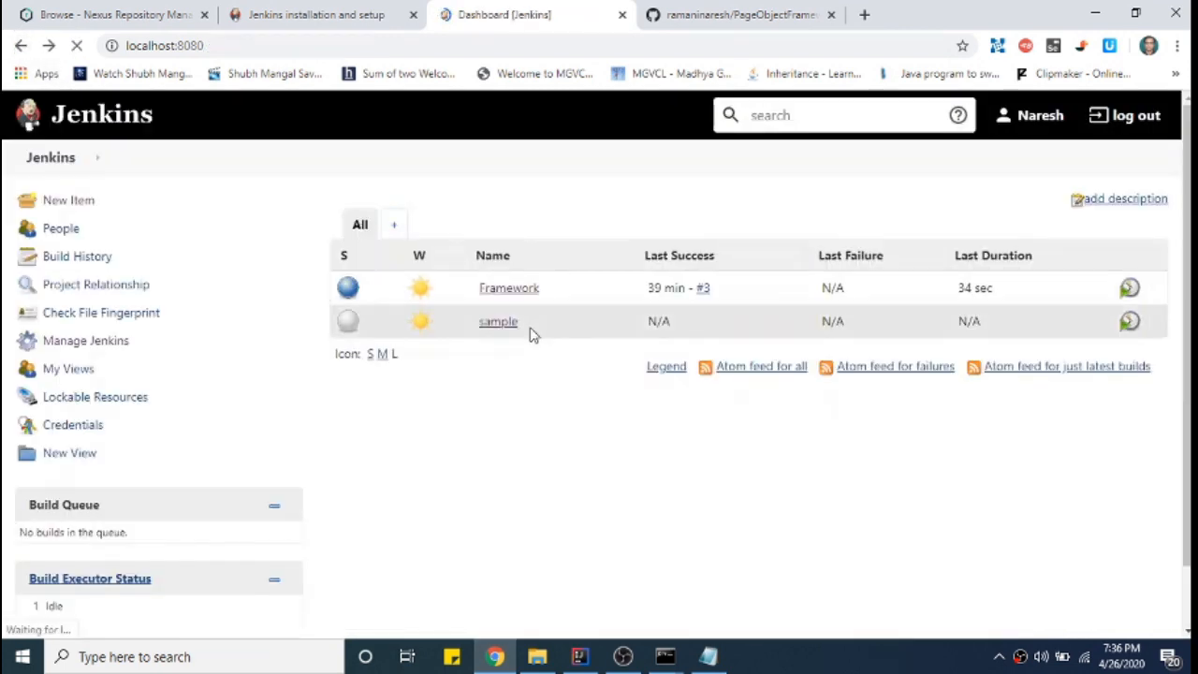
# - Open the sample job's configuration, navigate GitHub to its home page, then return to Jenkins
pyautogui.click(517, 323)
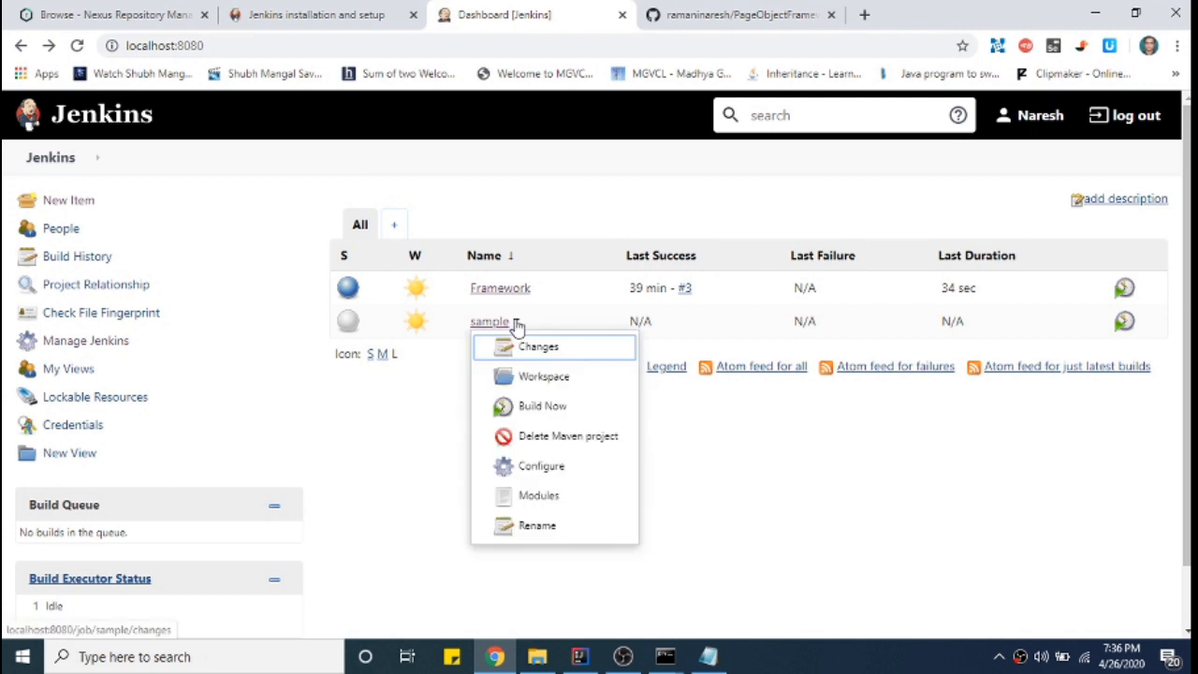
pyautogui.click(548, 467)
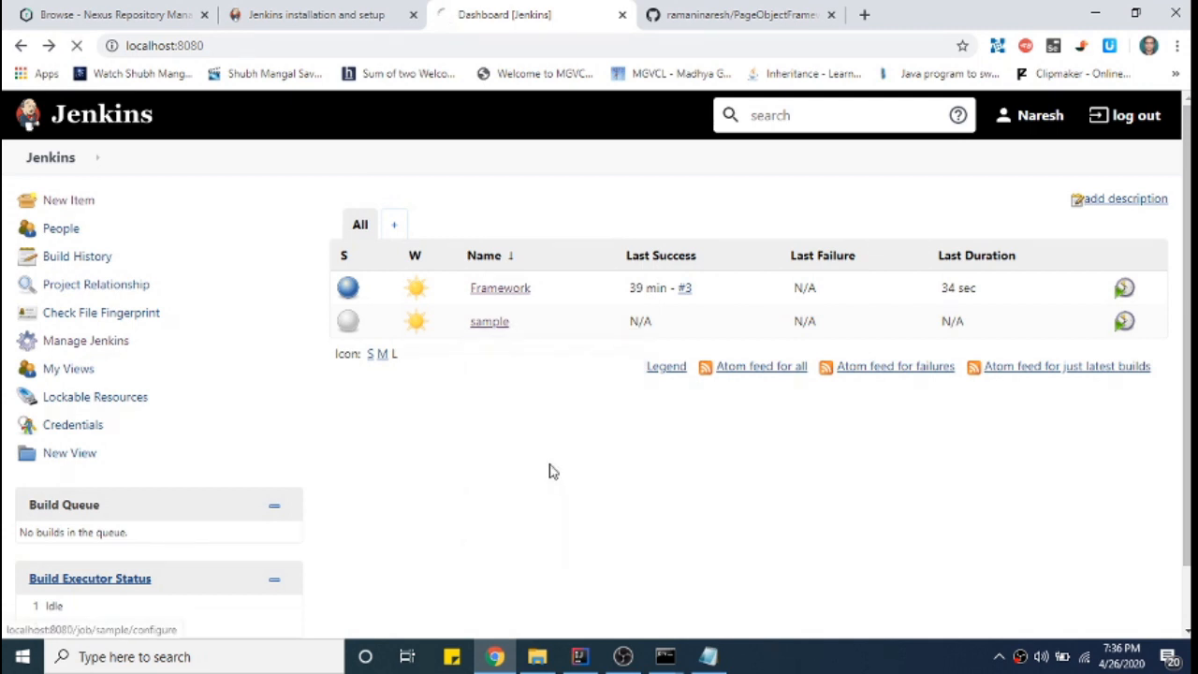
pyautogui.click(683, 24)
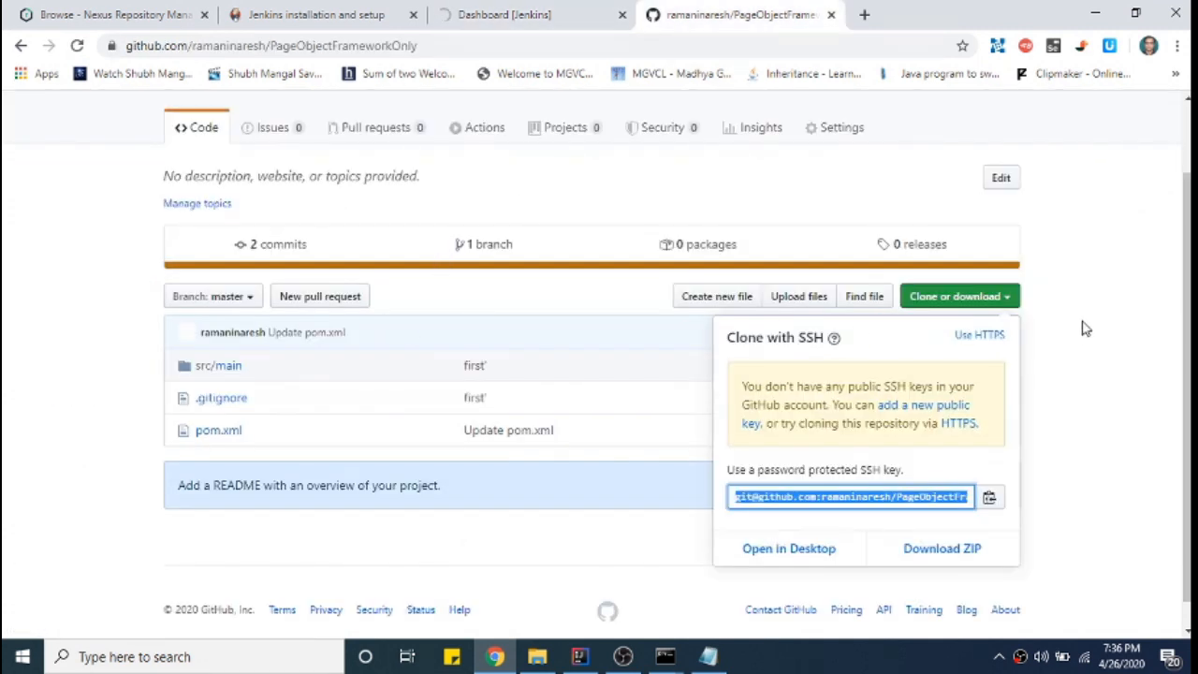
pyautogui.click(1086, 329)
pyautogui.scroll(1, 295, 180)
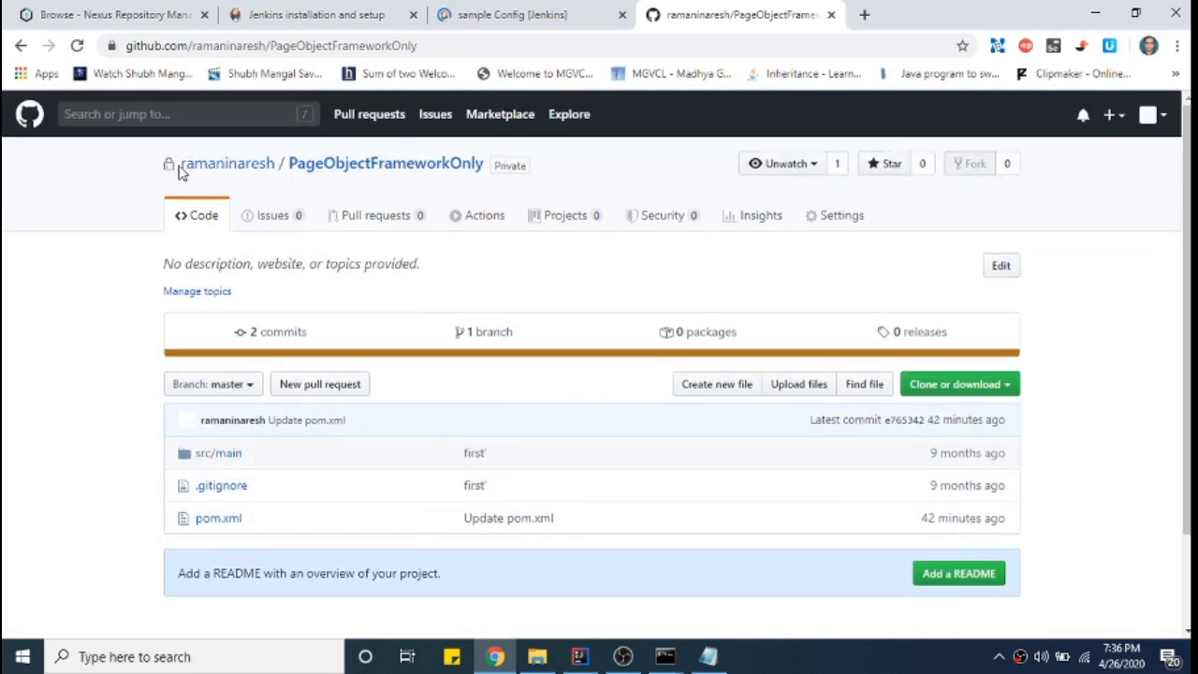
pyautogui.click(214, 164)
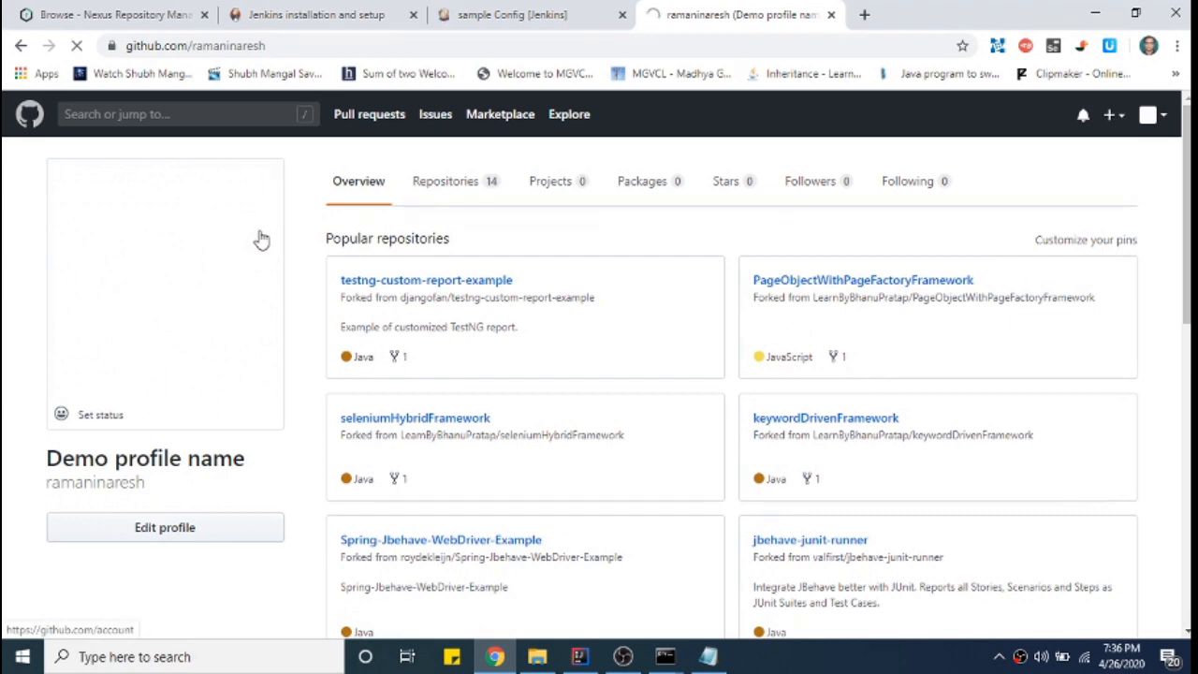
pyautogui.click(257, 237)
pyautogui.click(456, 16)
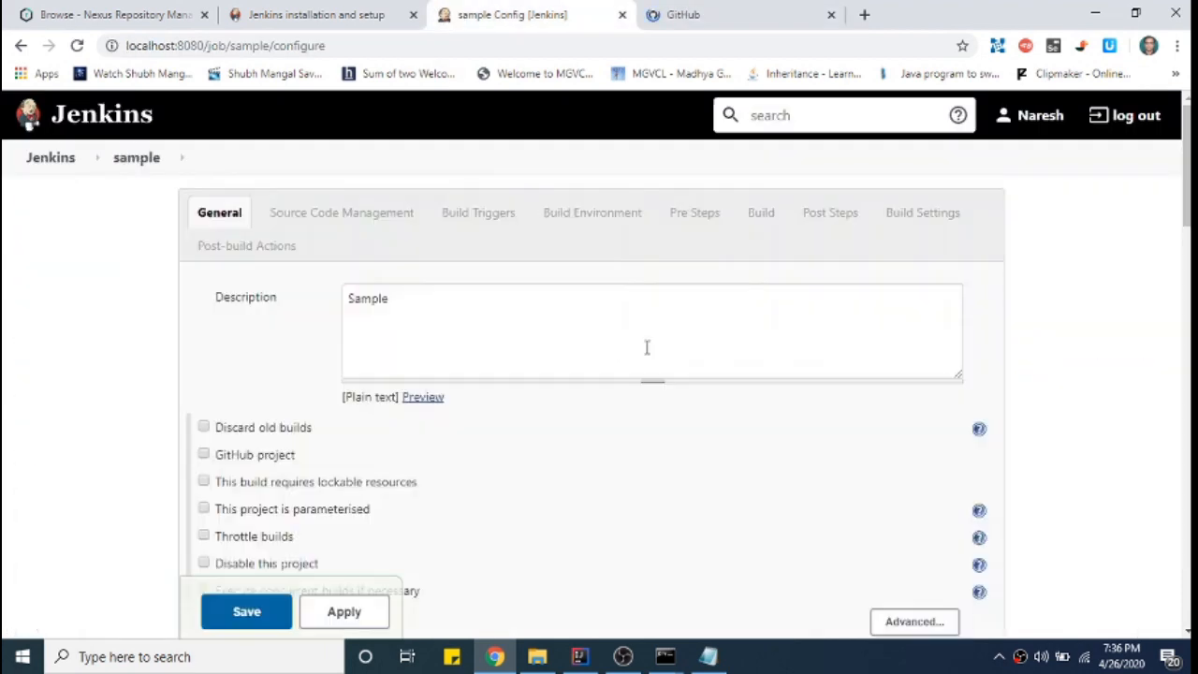
# - Select the sample job's failing SSH repository URL, briefly check IntelliJ, then switch to the GitHub tab
pyautogui.scroll(-8, 596, 346)
pyautogui.scroll(3, 596, 348)
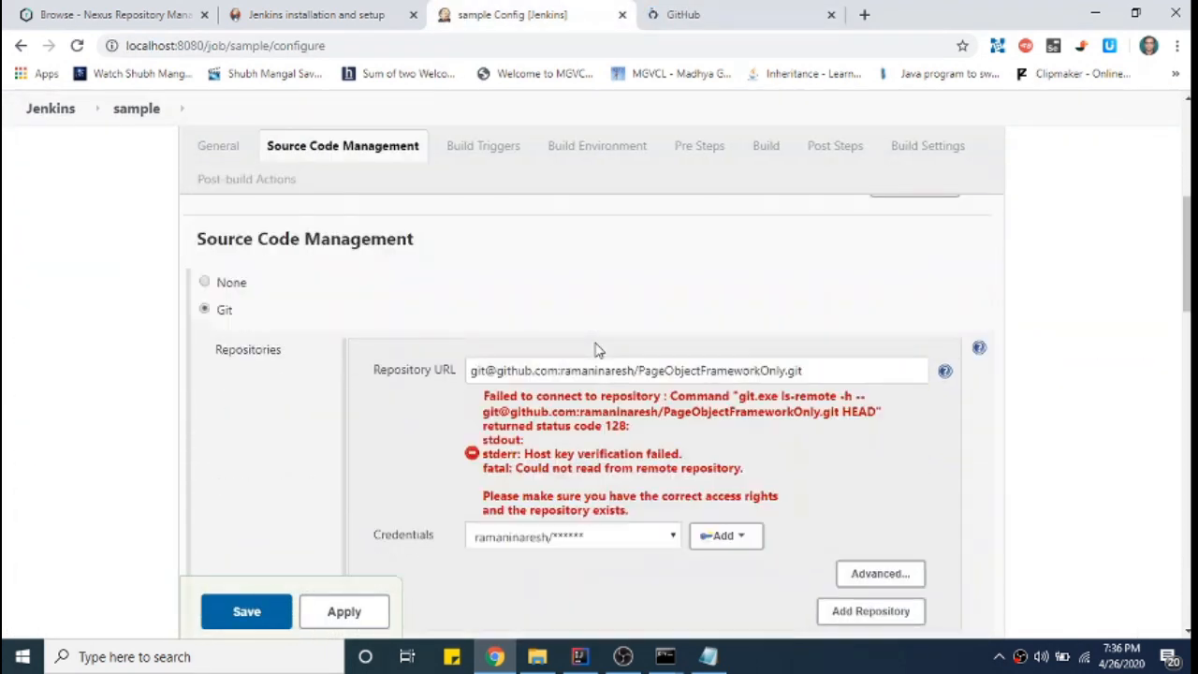
pyautogui.tripleClick(777, 372)
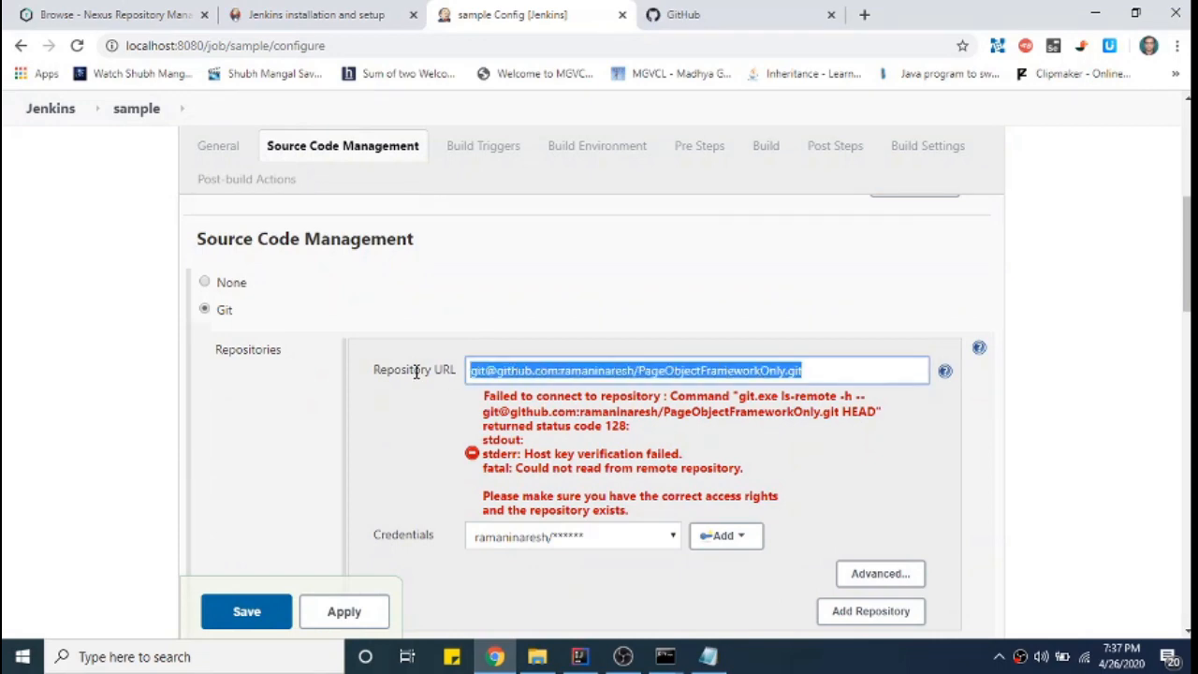
pyautogui.hotkey('alt', 'Tab')
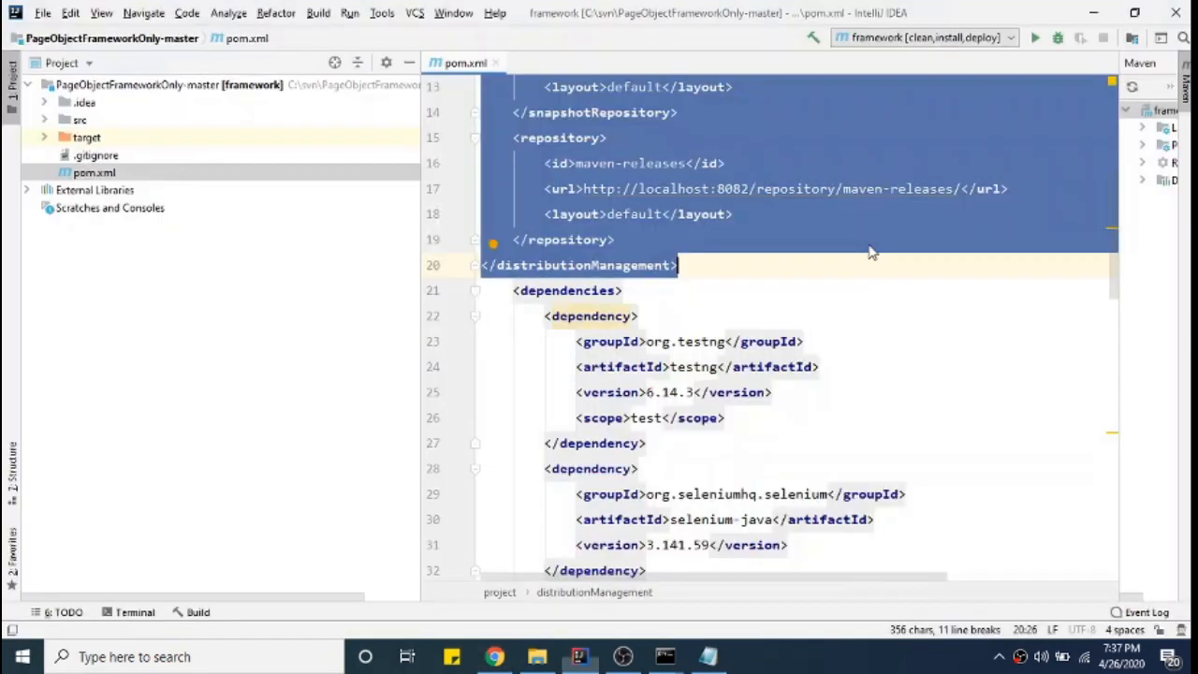
pyautogui.hotkey('alt', 'Tab')
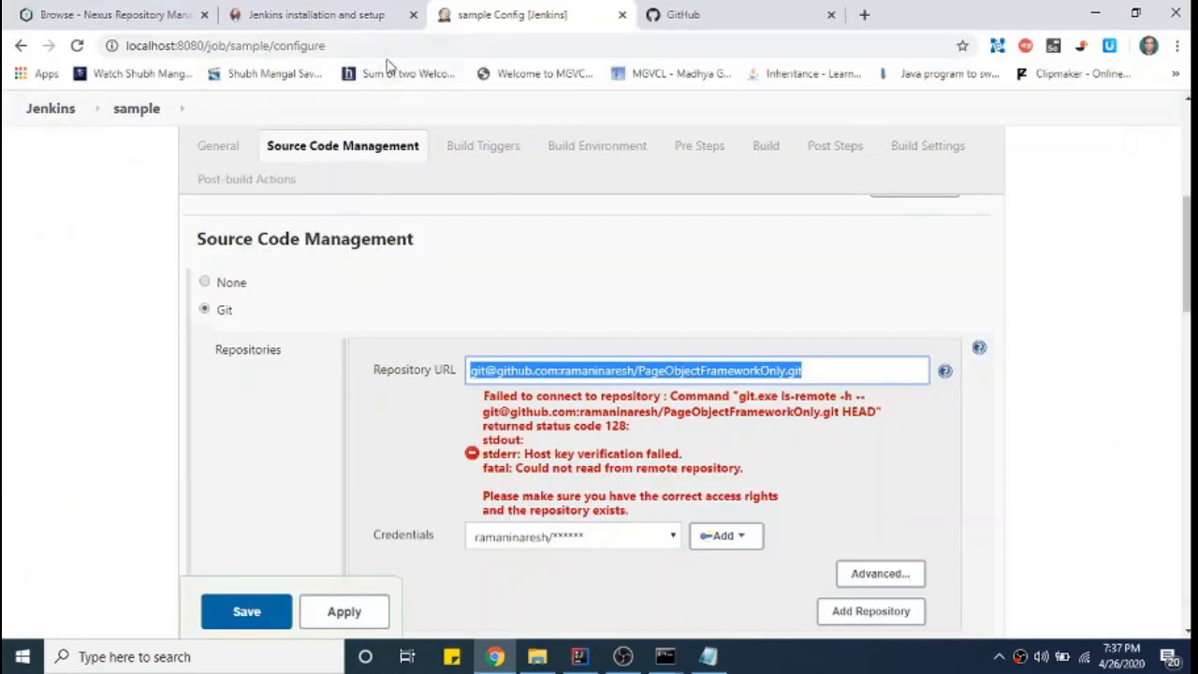
pyautogui.click(711, 17)
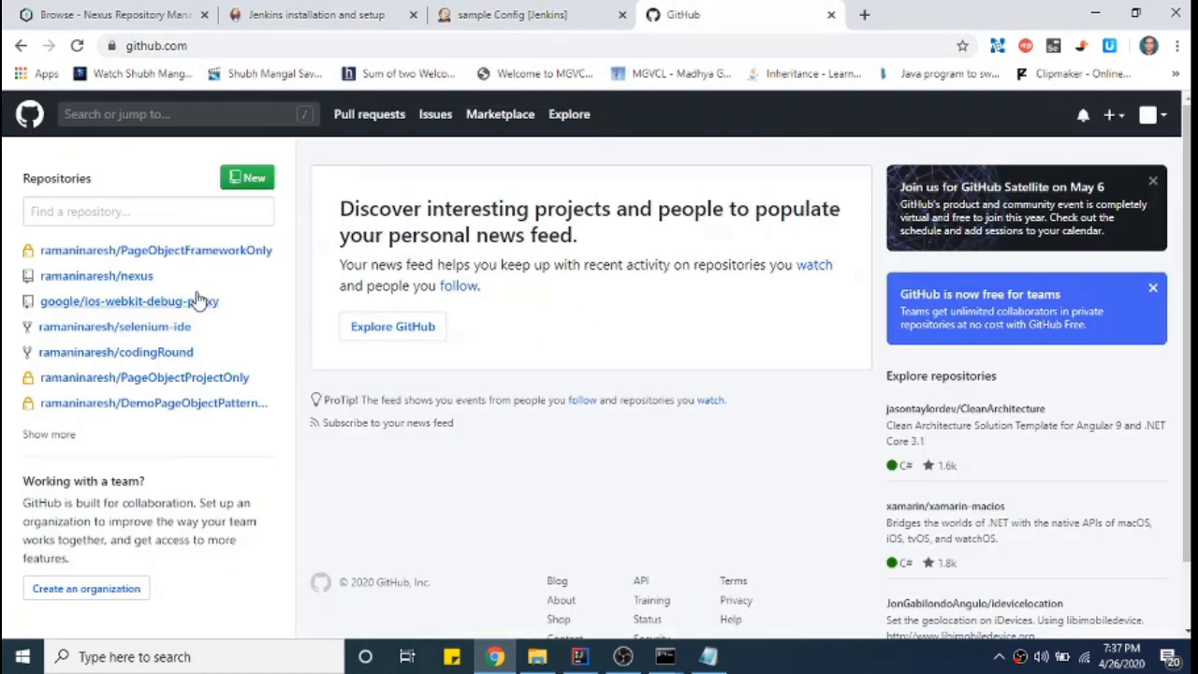
# - Copy the PageObjectFrameworkOnly repository's HTTPS clone URL from GitHub and go back to Jenkins
pyautogui.click(209, 251)
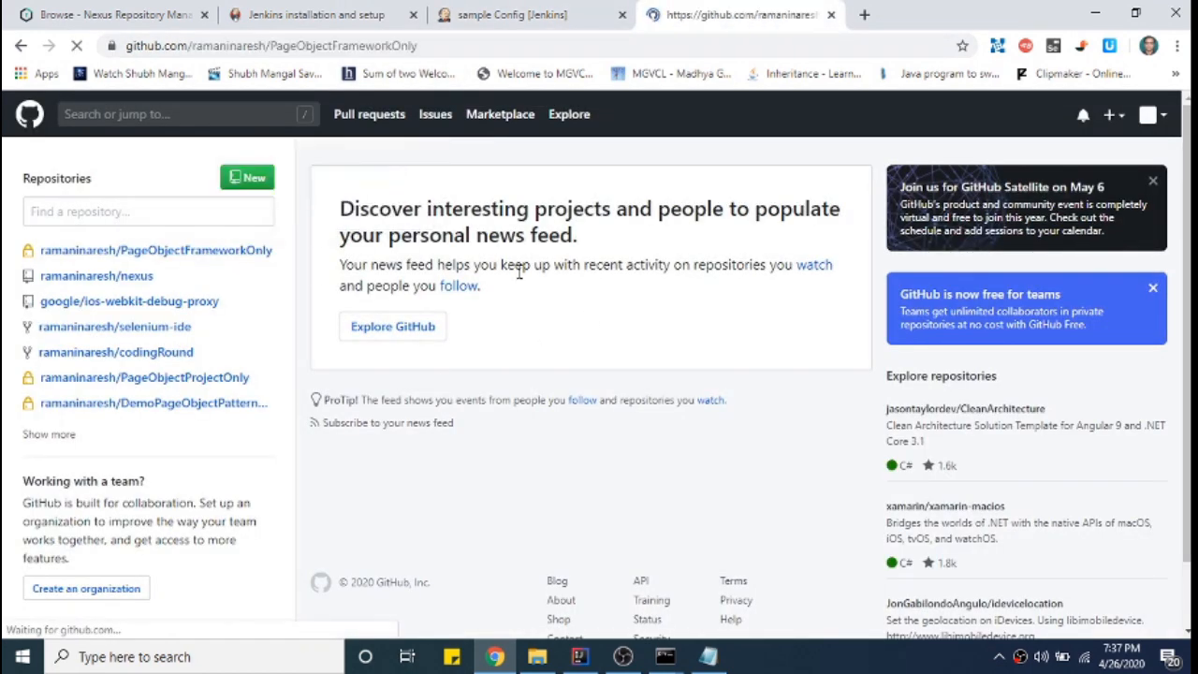
pyautogui.click(917, 391)
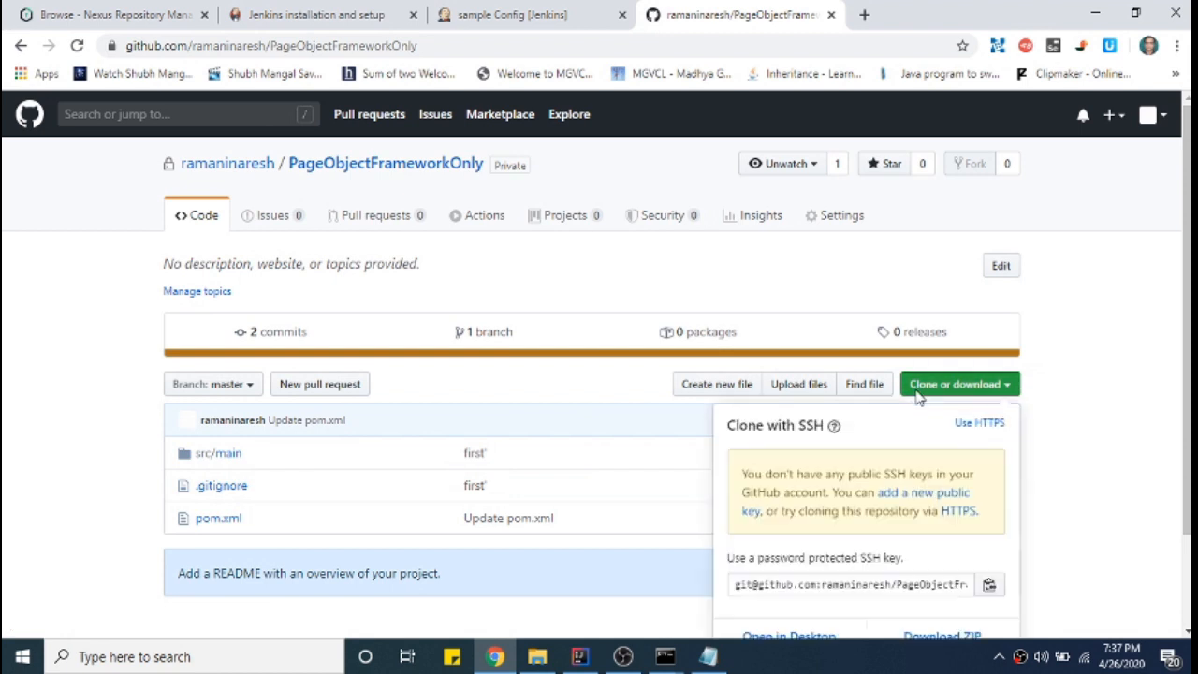
pyautogui.scroll(-2, 941, 533)
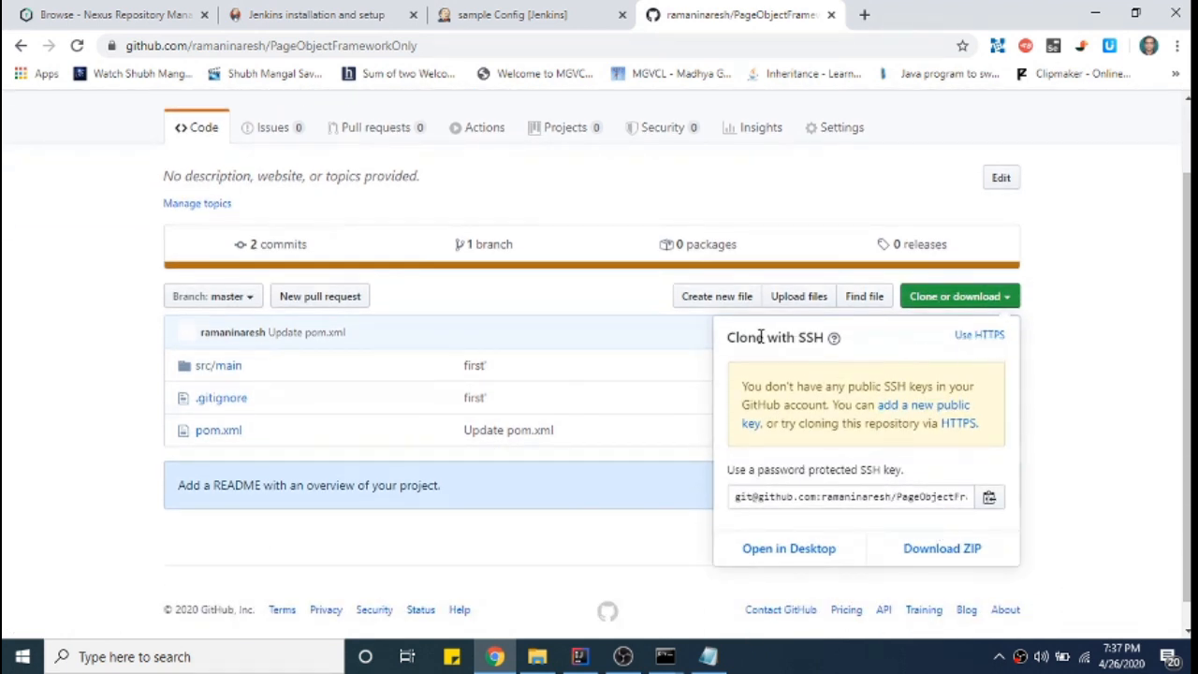
pyautogui.moveTo(760, 337); pyautogui.dragTo(832, 338)
pyautogui.click(978, 335)
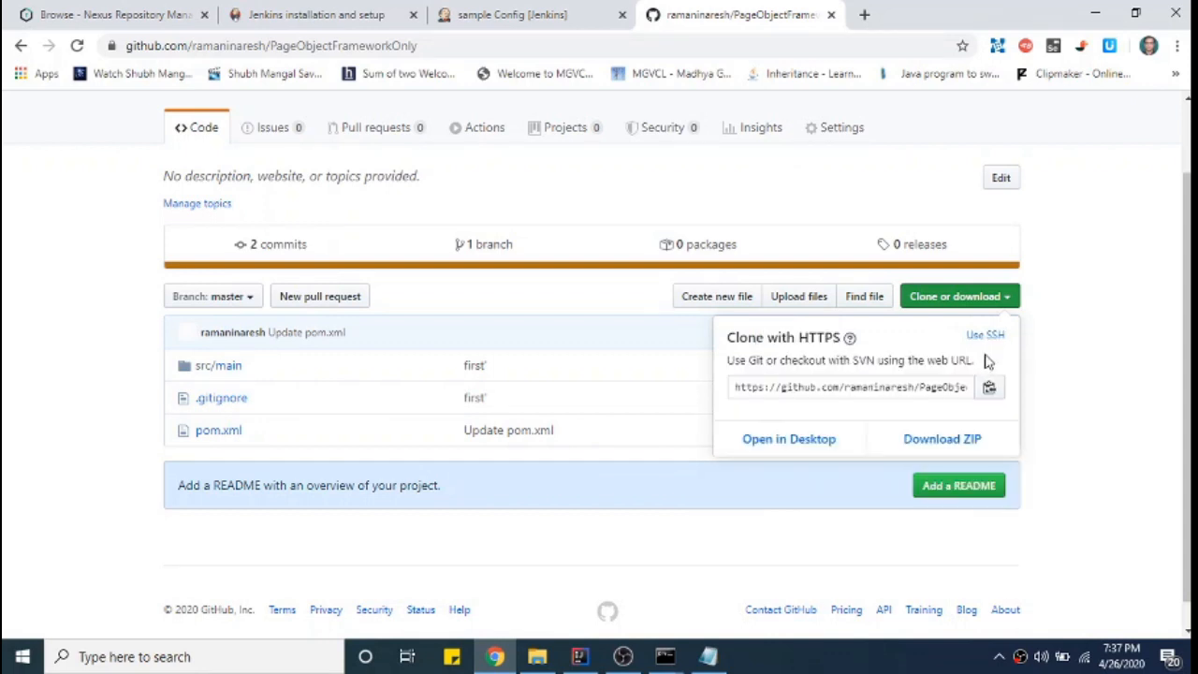
pyautogui.click(761, 393)
pyautogui.hotkey('ctrl', 'c')
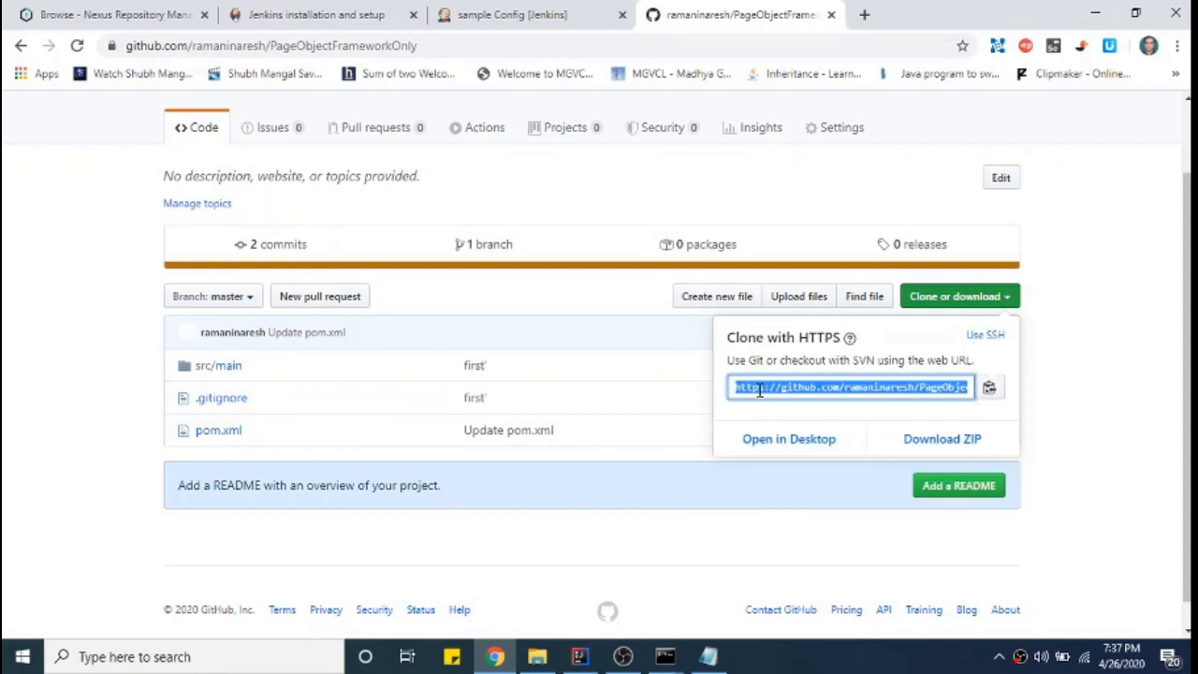
pyautogui.click(536, 14)
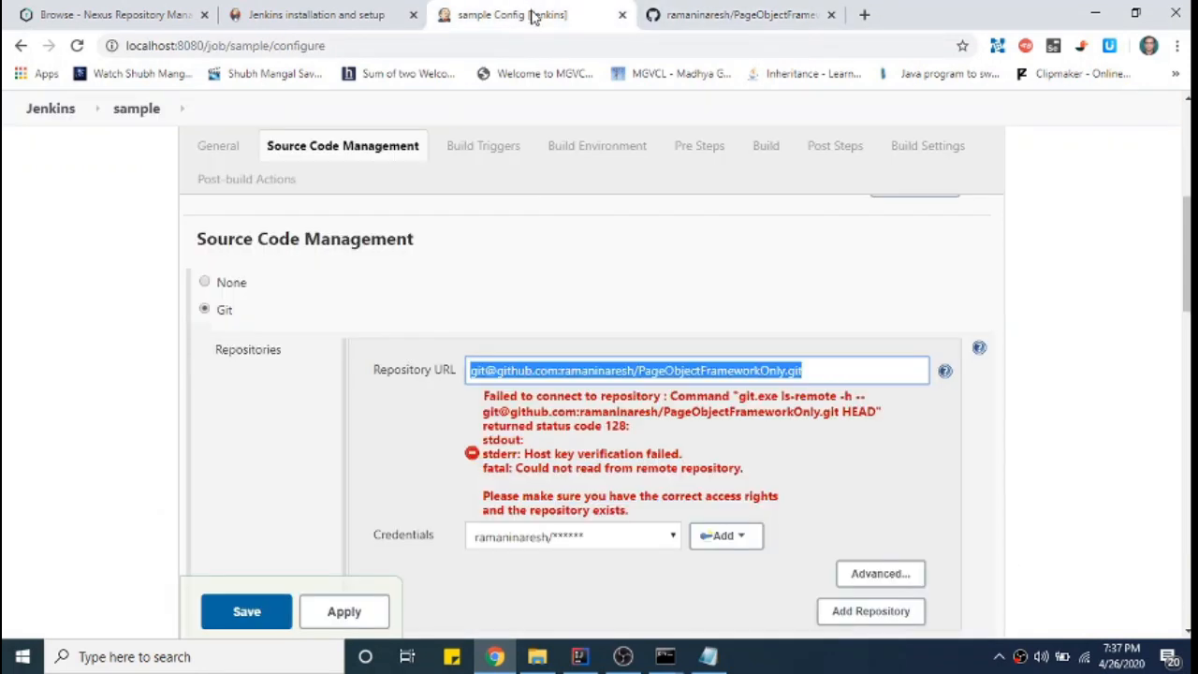
# - Replace the SSH repository URL with the HTTPS address, keep the GitHub credential, and save
pyautogui.click(857, 371)
pyautogui.moveTo(858, 372); pyautogui.dragTo(287, 372)
pyautogui.hotkey('ctrl', 'v')
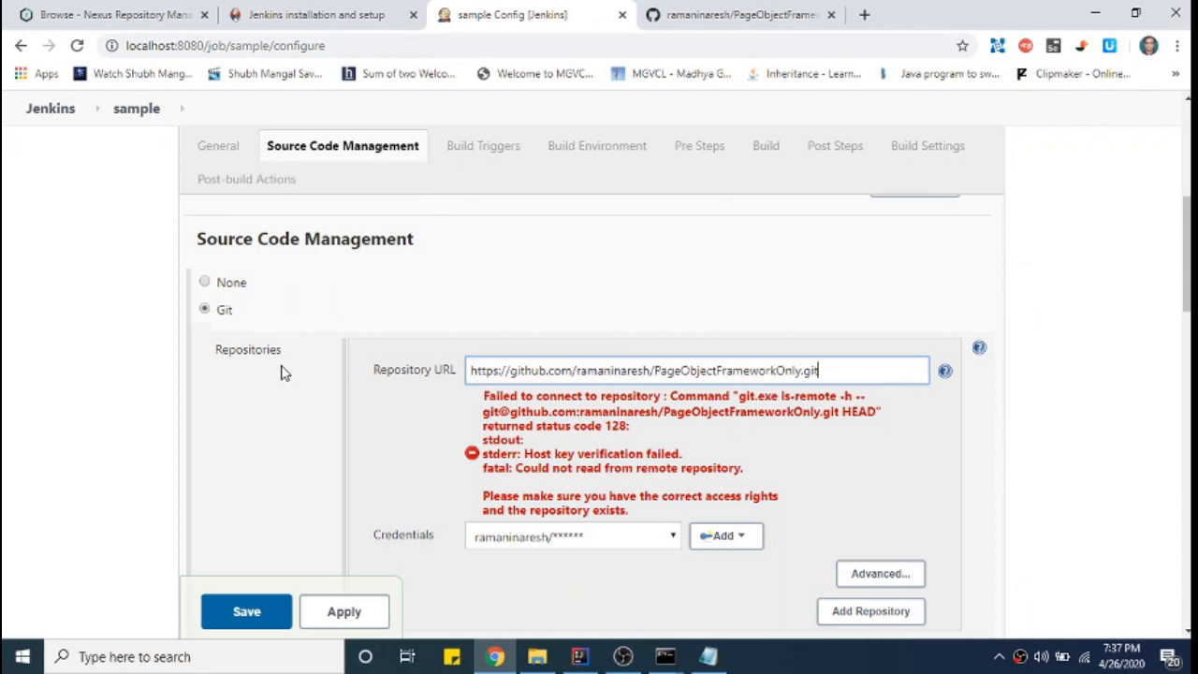
pyautogui.click(566, 541)
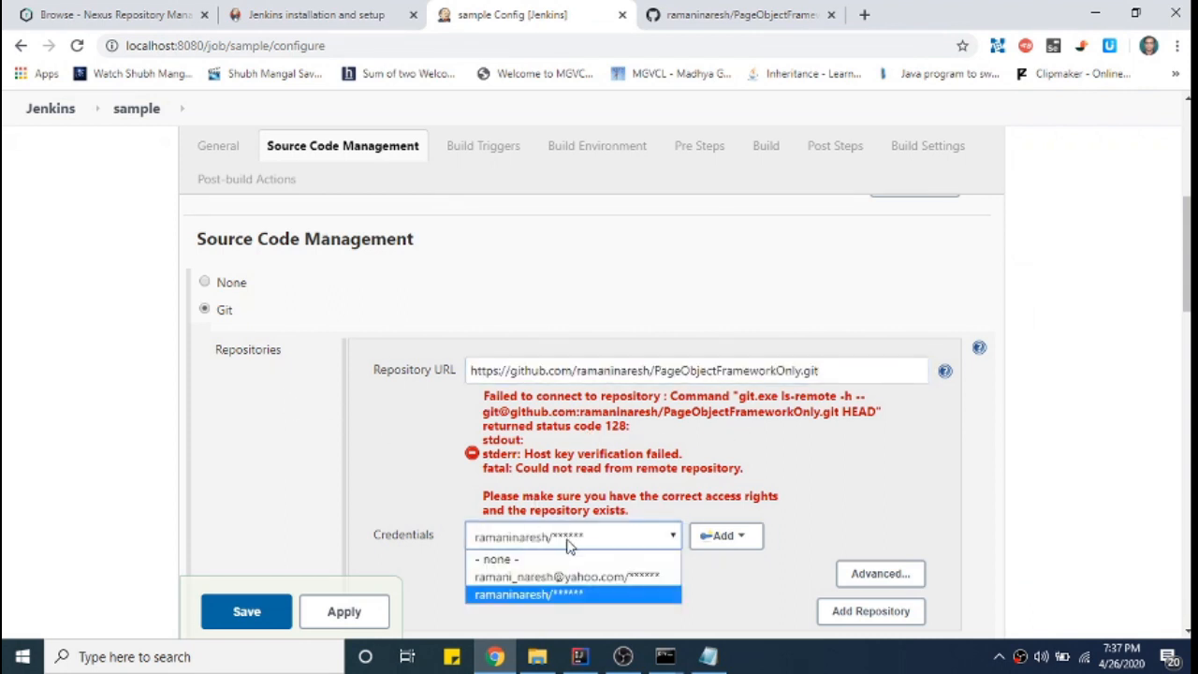
pyautogui.click(552, 596)
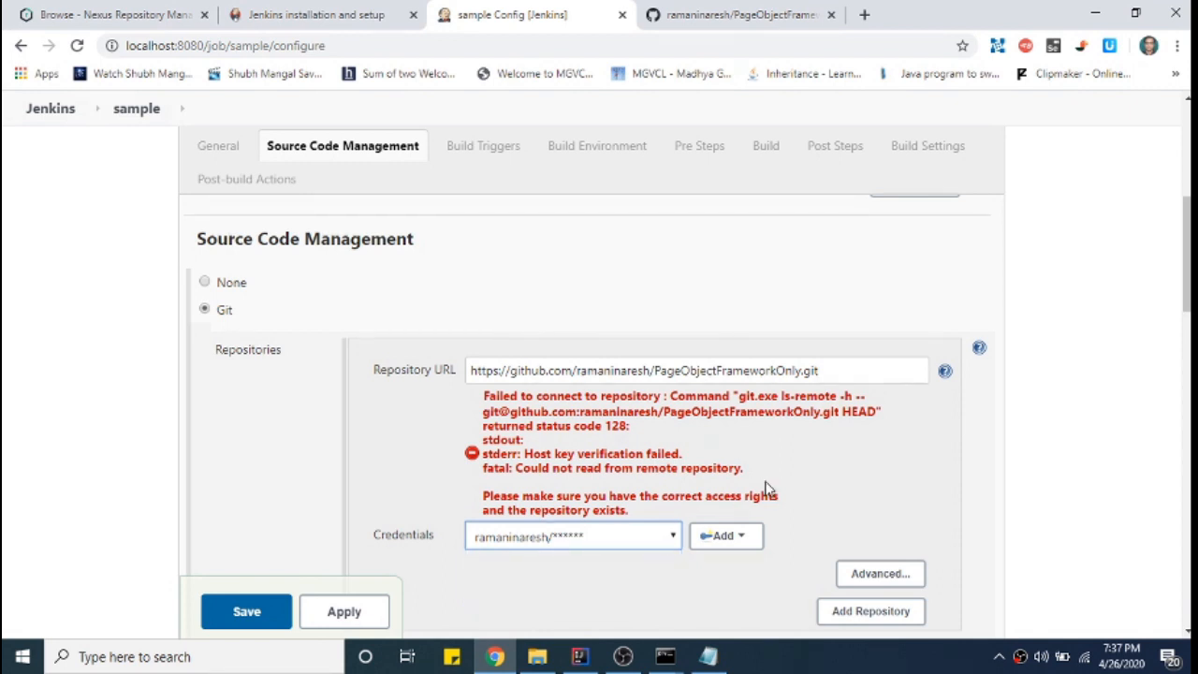
pyautogui.scroll(-2, 845, 465)
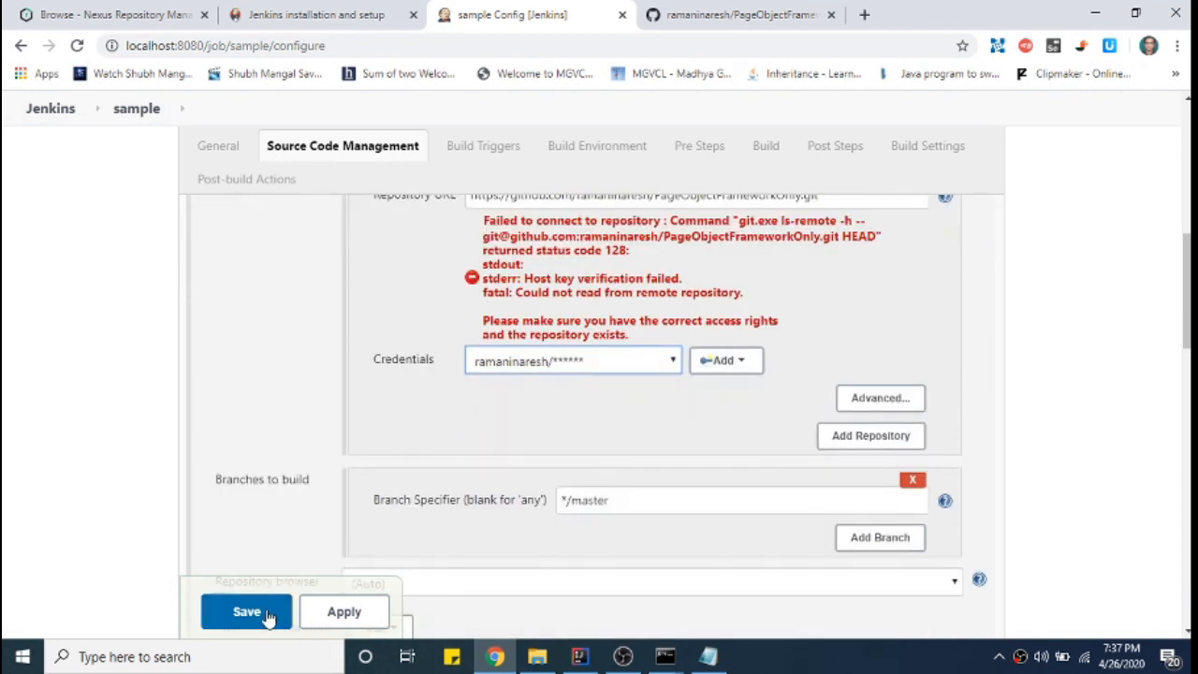
pyautogui.click(247, 612)
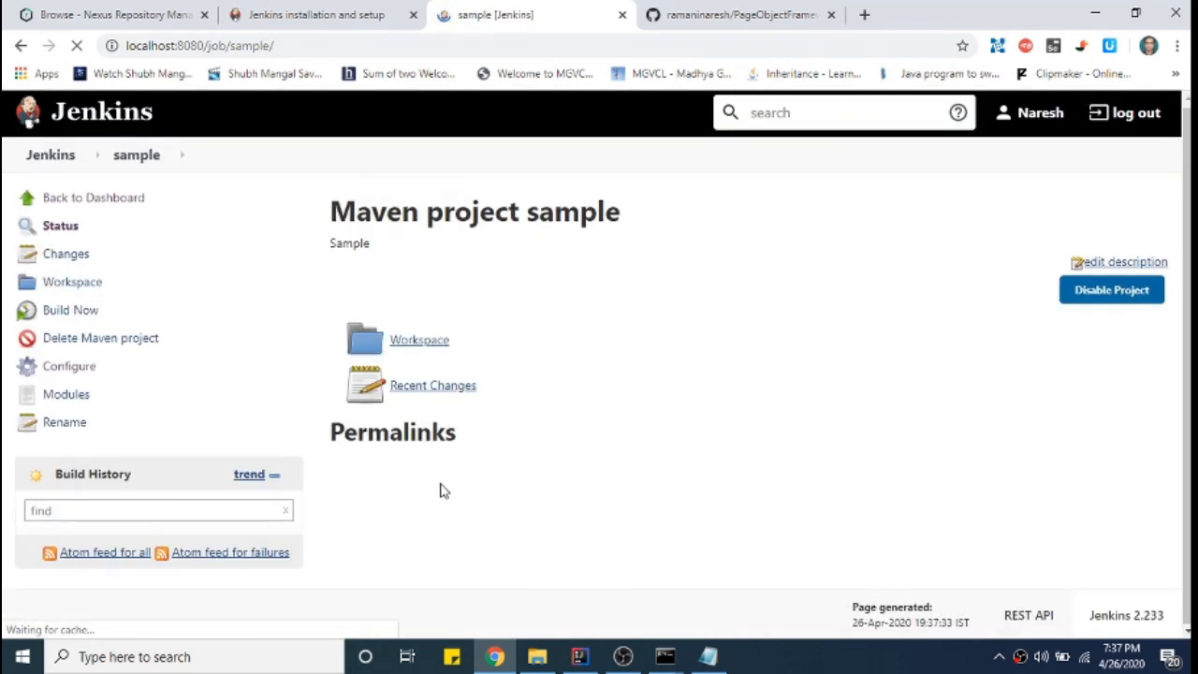
# - Run Build Now on the sample job from the dashboard and open the running build #1
pyautogui.click(84, 197)
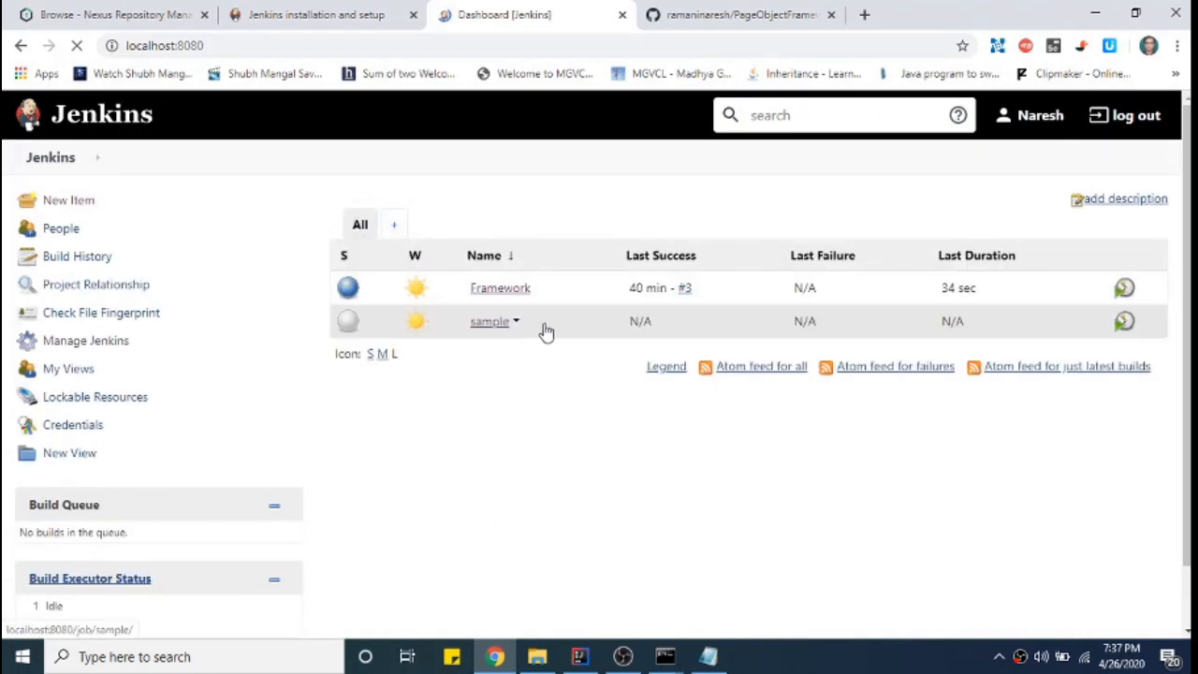
pyautogui.click(514, 322)
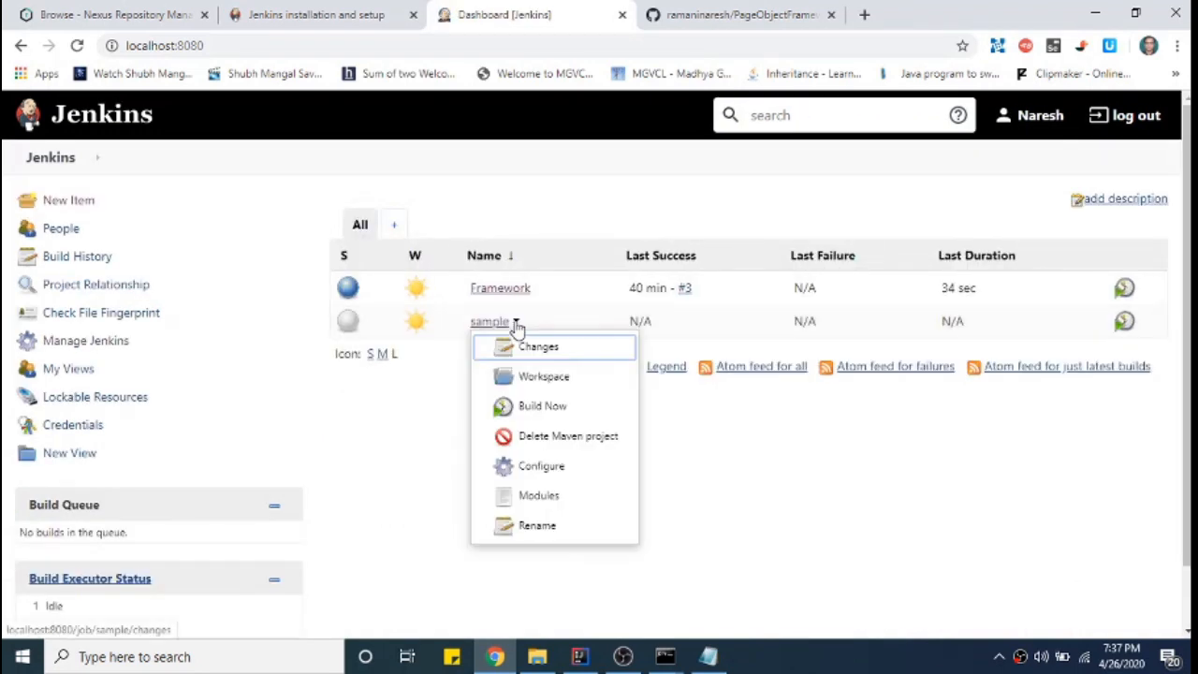
pyautogui.click(538, 406)
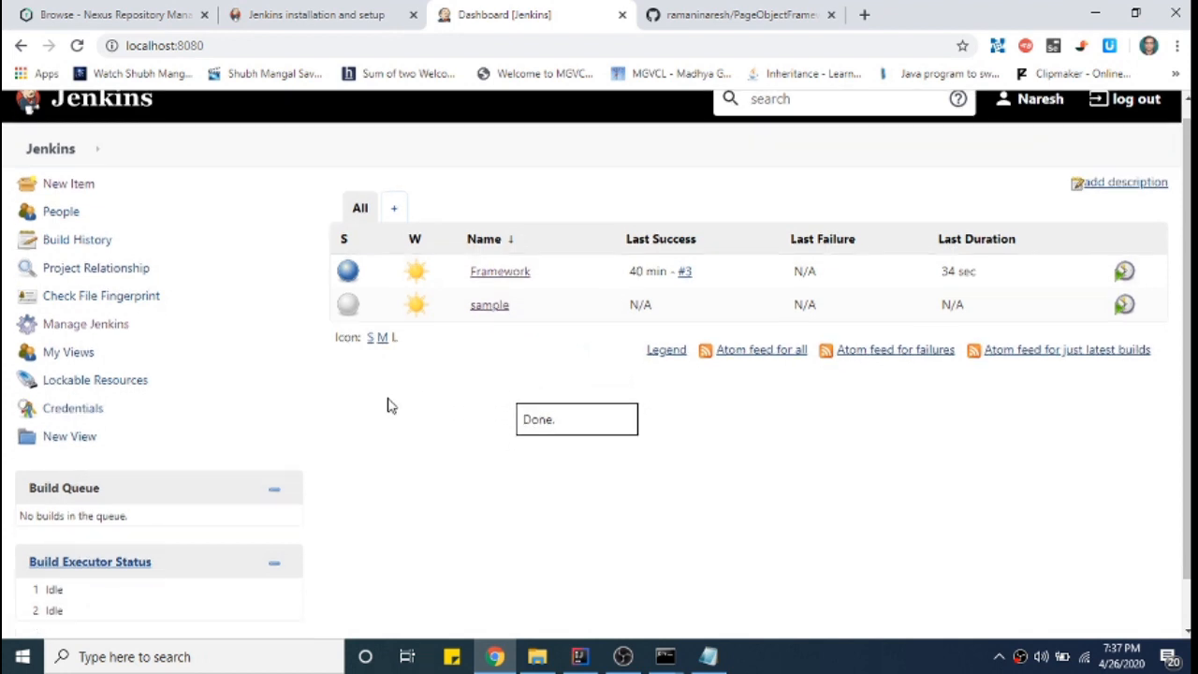
pyautogui.scroll(-2, 390, 406)
pyautogui.click(63, 556)
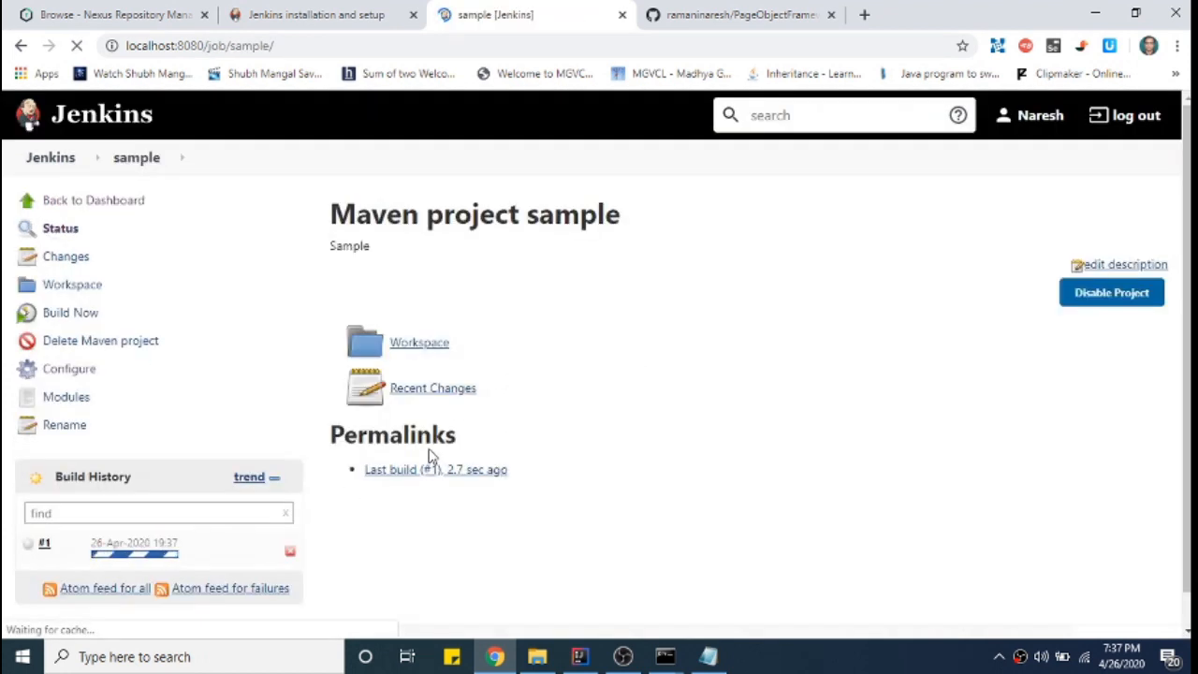
pyautogui.scroll(-1, 431, 456)
pyautogui.click(145, 516)
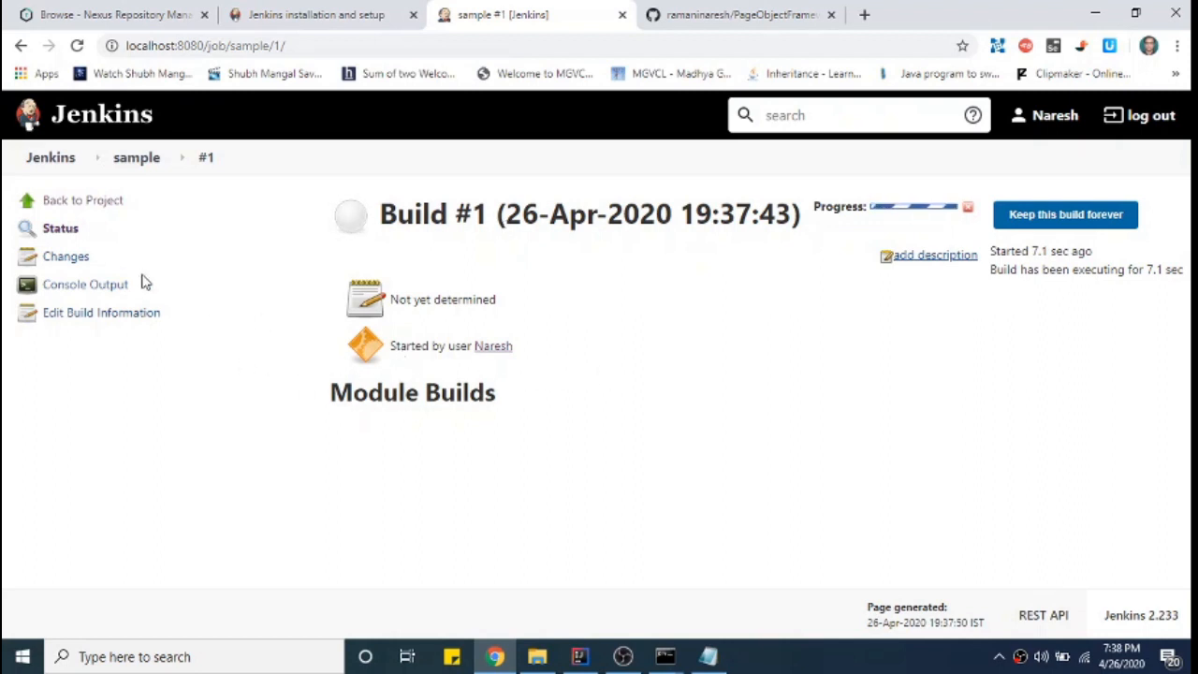
# - Open build #1's console output and trace the POM parsing, core:framework module discovery and Maven launch lines
pyautogui.click(85, 285)
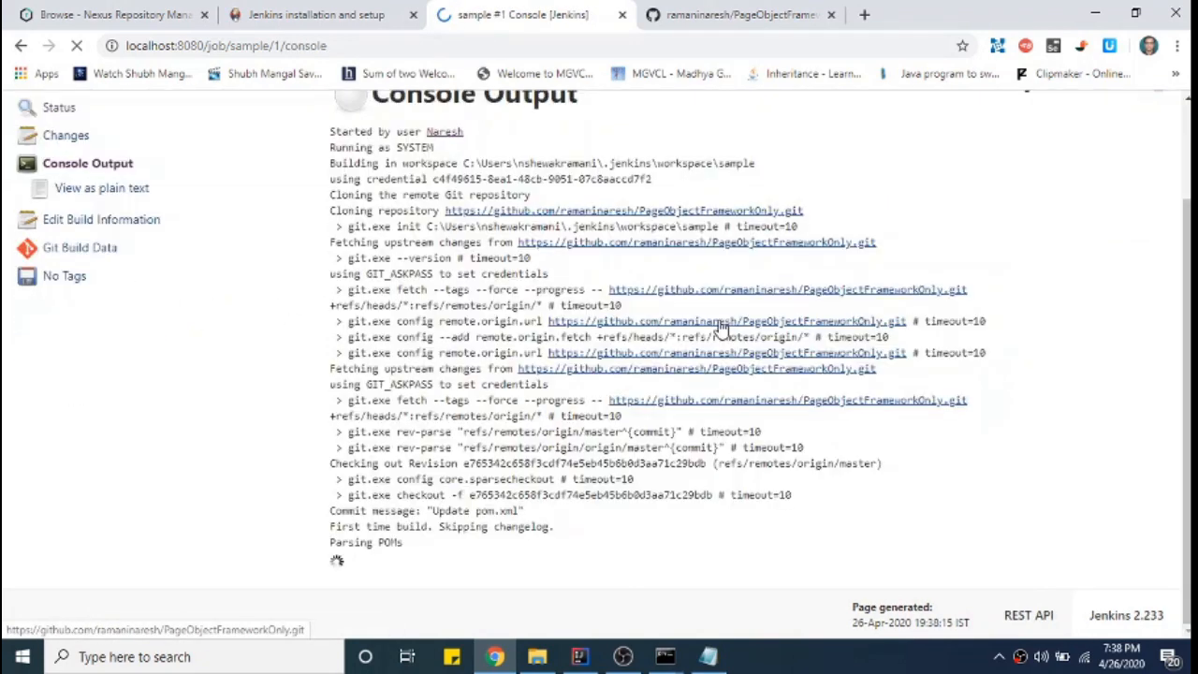
pyautogui.scroll(3, 721, 327)
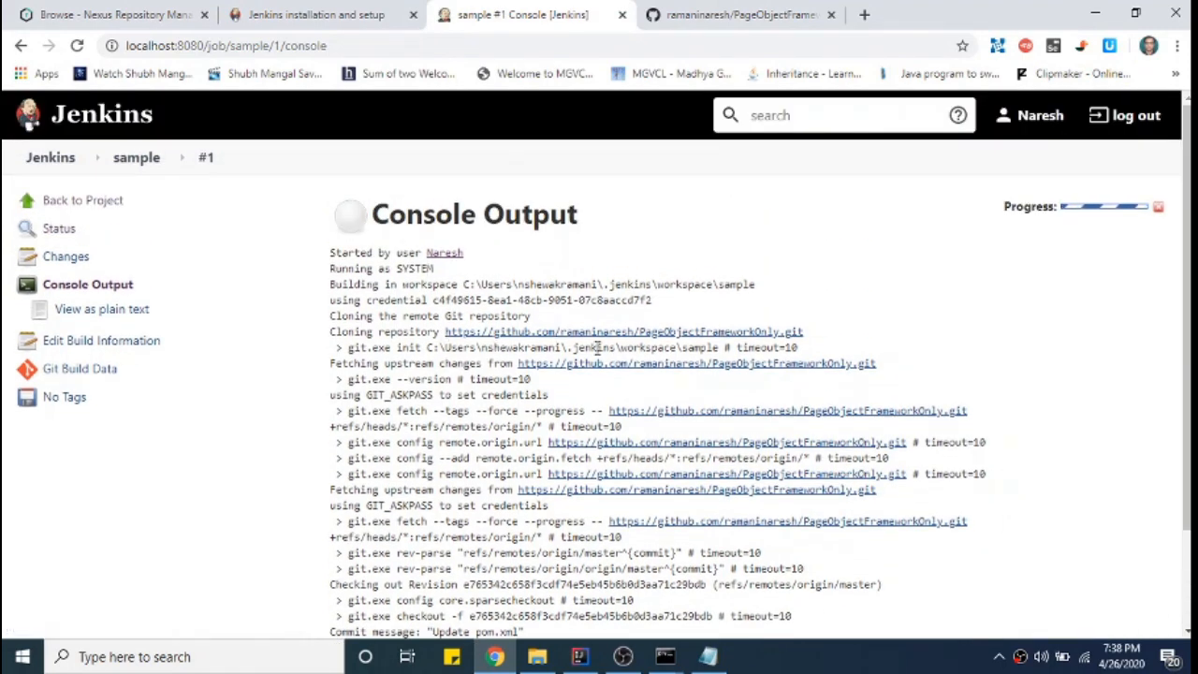
pyautogui.scroll(-1, 671, 309)
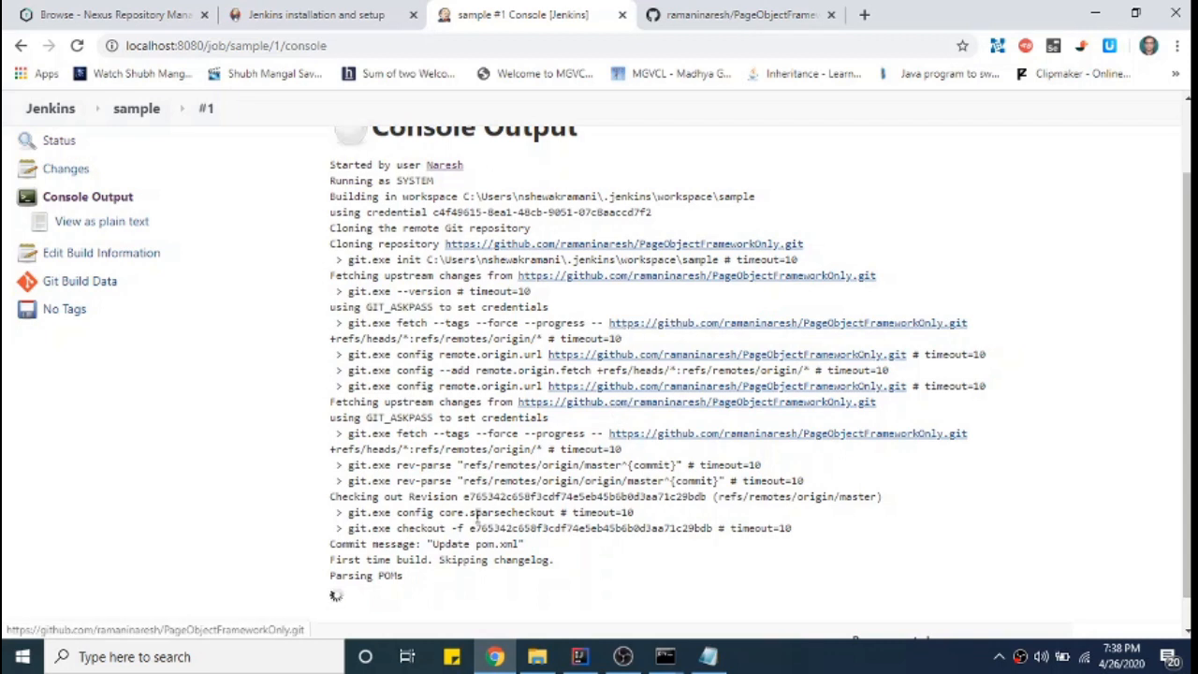
pyautogui.moveTo(409, 581); pyautogui.dragTo(333, 582)
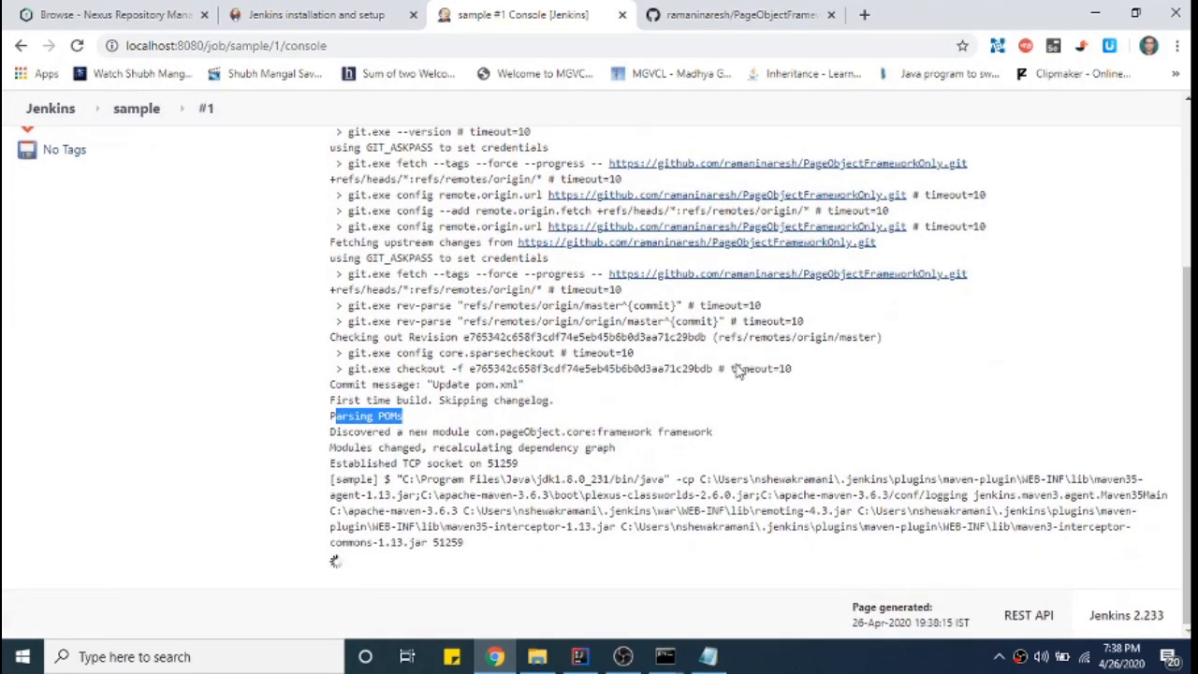
pyautogui.moveTo(567, 432); pyautogui.dragTo(716, 432)
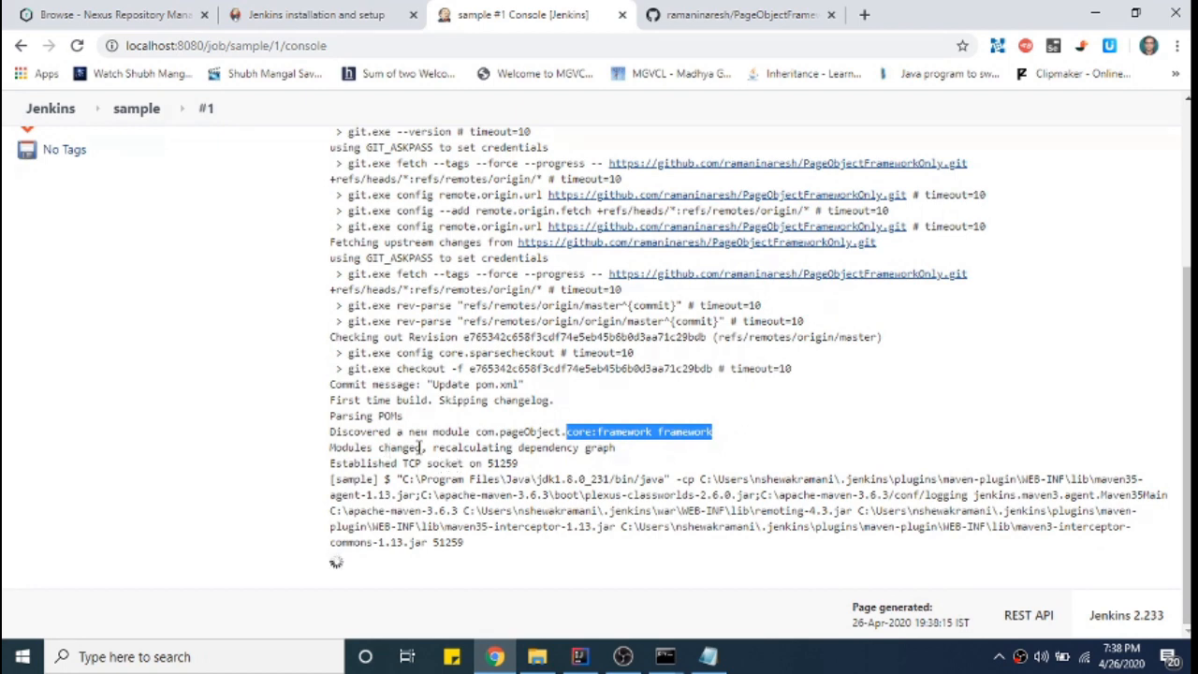
pyautogui.moveTo(433, 447); pyautogui.dragTo(627, 452)
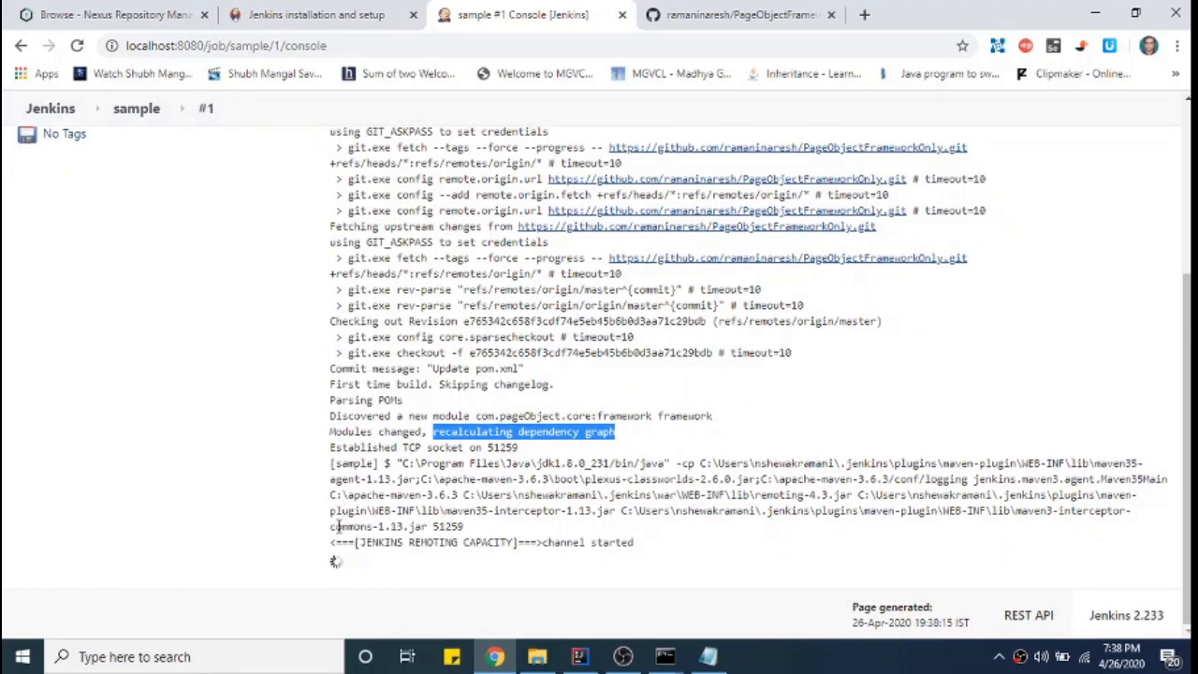
pyautogui.moveTo(338, 526); pyautogui.dragTo(485, 529)
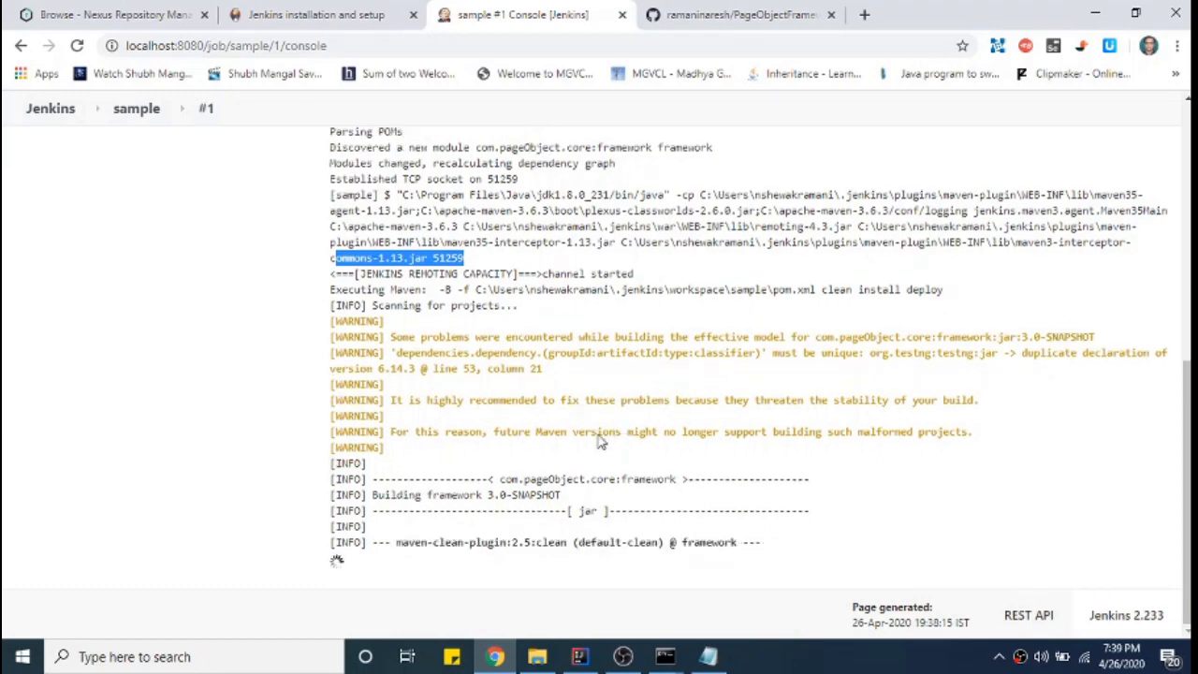
# - Follow build #1's log through installing framework-3.0-SNAPSHOT and uploading its jar and metadata to maven-snapshots
pyautogui.click(583, 658)
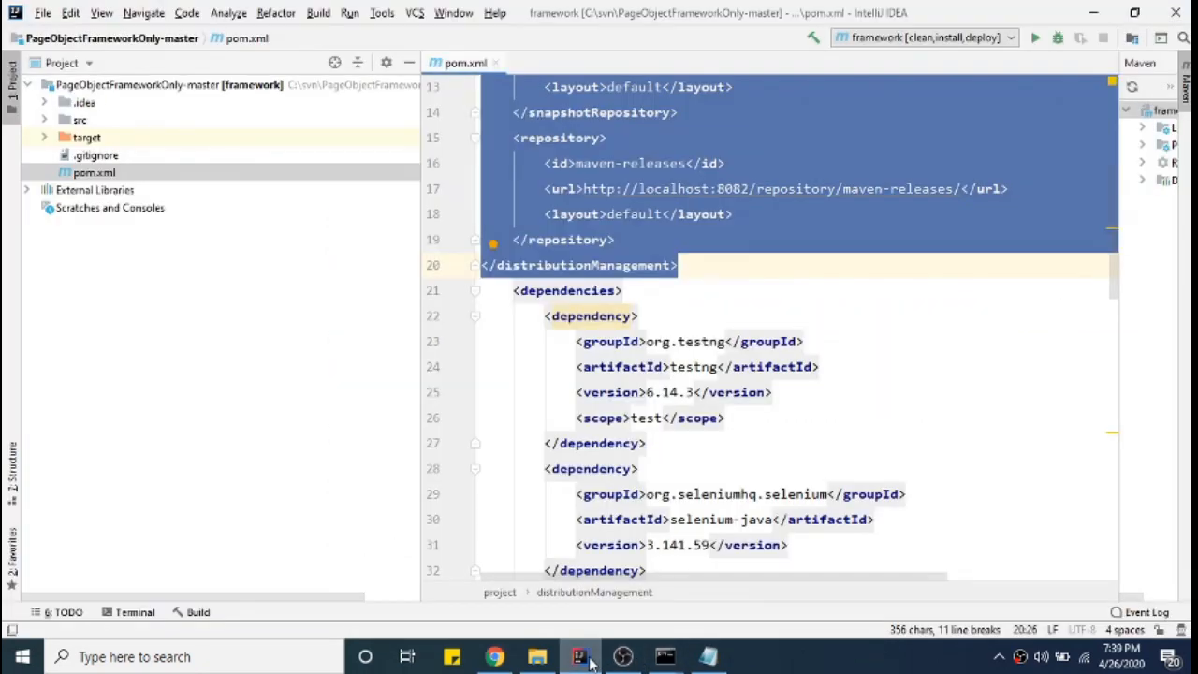
pyautogui.click(1092, 19)
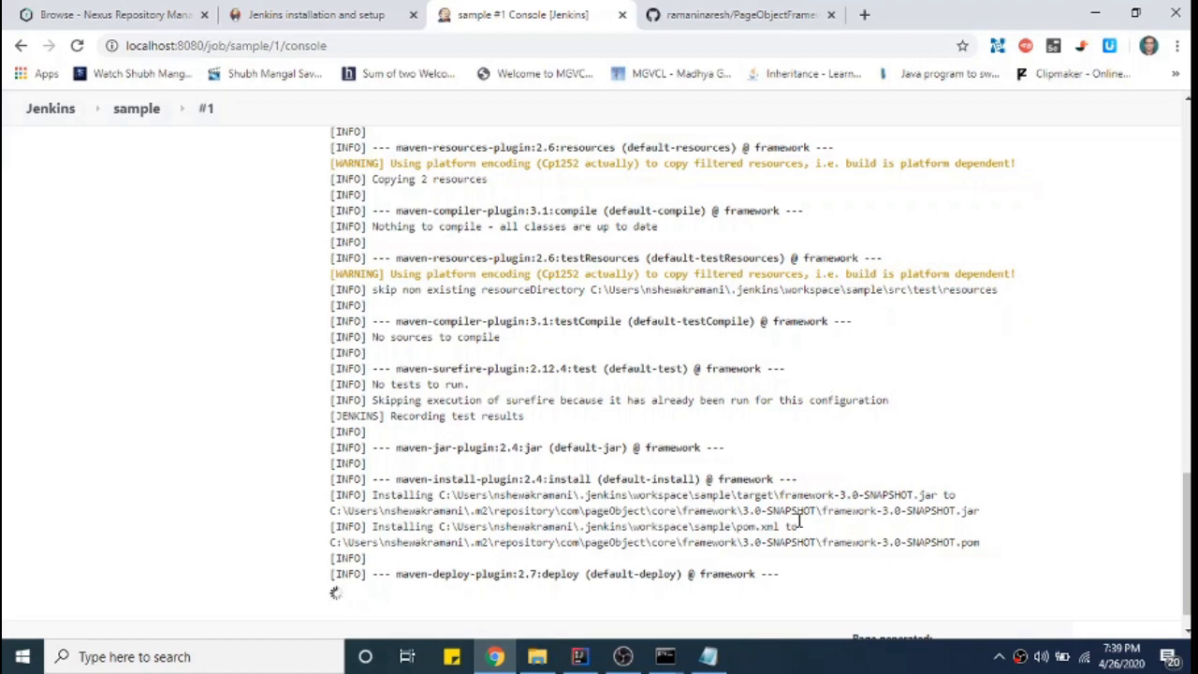
pyautogui.moveTo(779, 494); pyautogui.dragTo(932, 494)
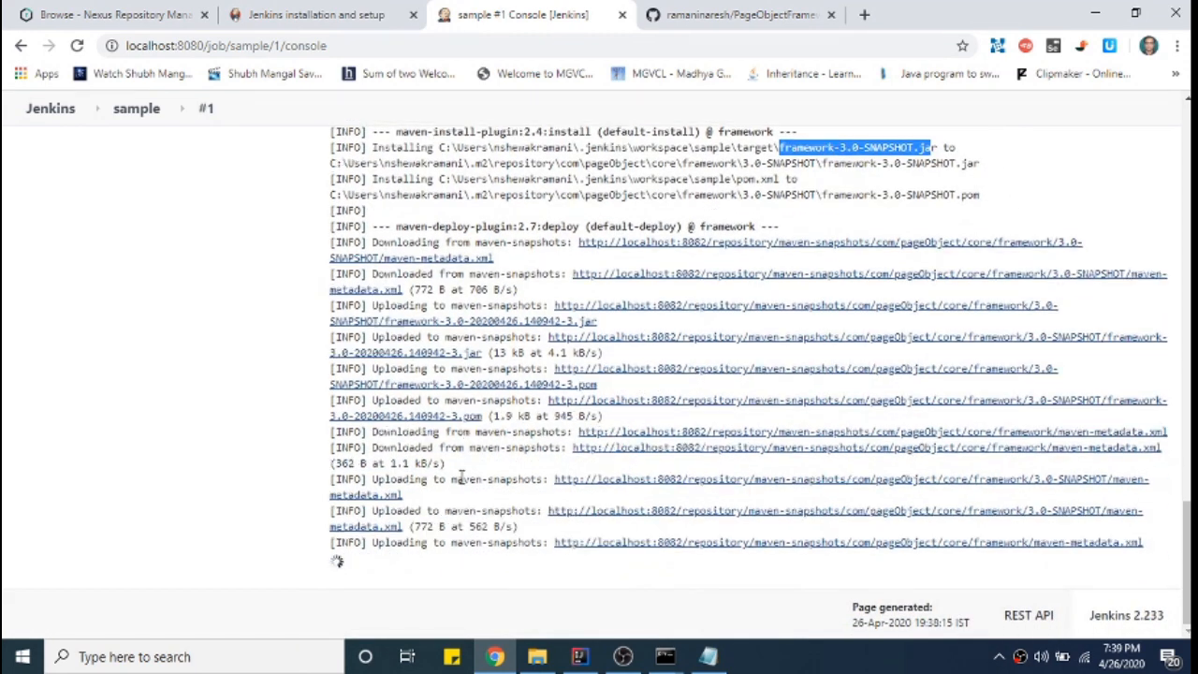
pyautogui.moveTo(372, 400); pyautogui.dragTo(548, 400)
pyautogui.moveTo(377, 367); pyautogui.dragTo(532, 372)
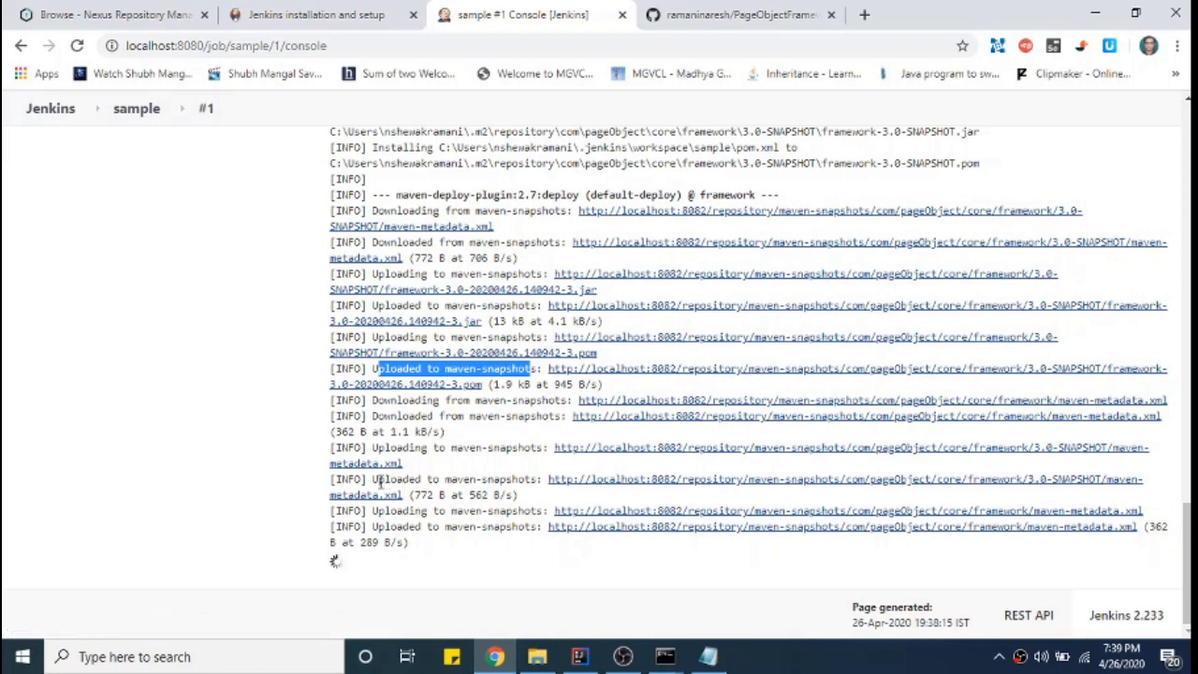
pyautogui.moveTo(378, 481); pyautogui.dragTo(515, 479)
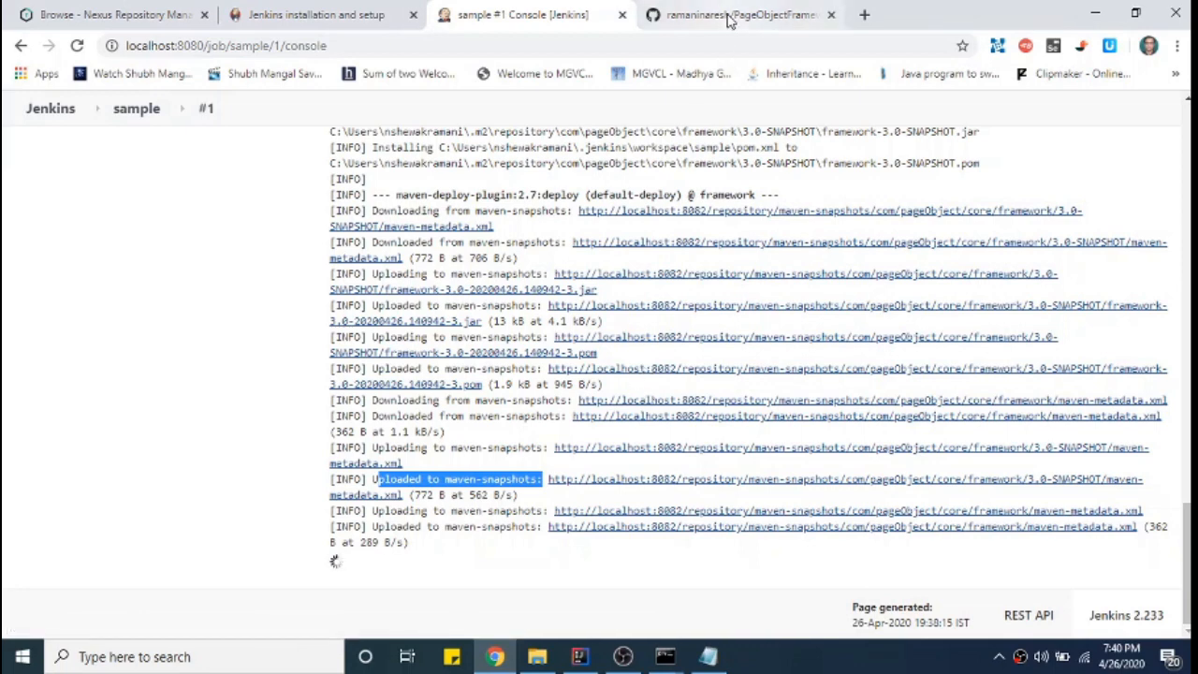
# - Switch to the Nexus Repository Manager tab and select its page address
pyautogui.click(272, 11)
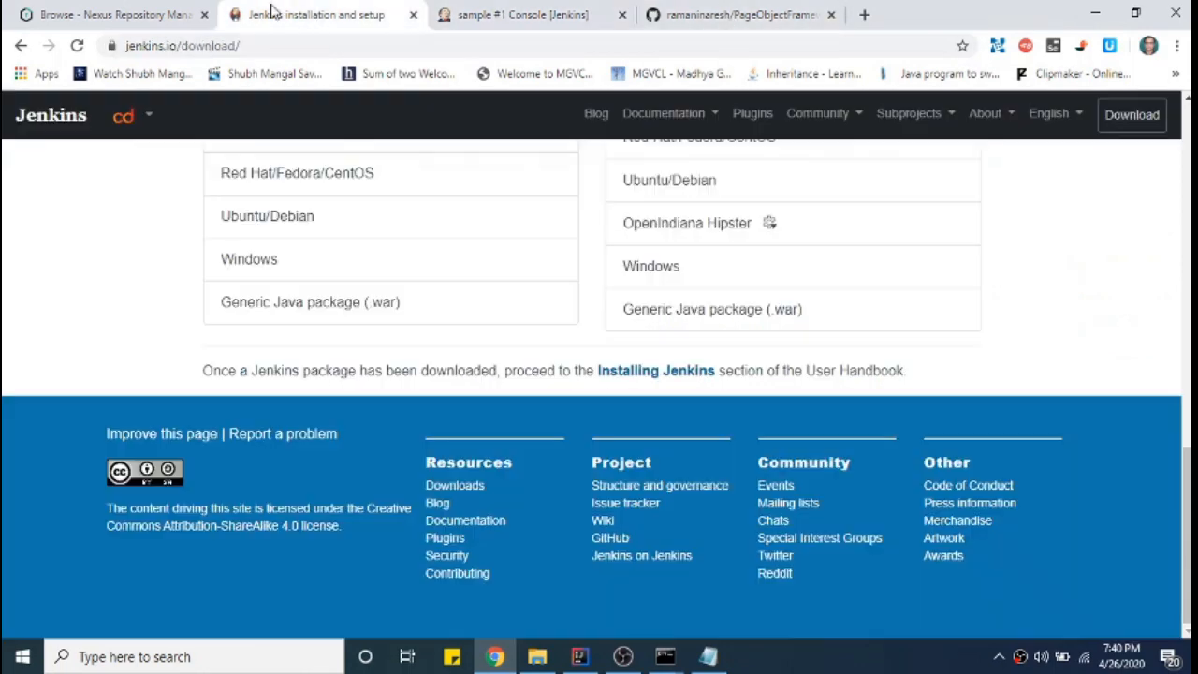
pyautogui.click(94, 14)
pyautogui.click(524, 47)
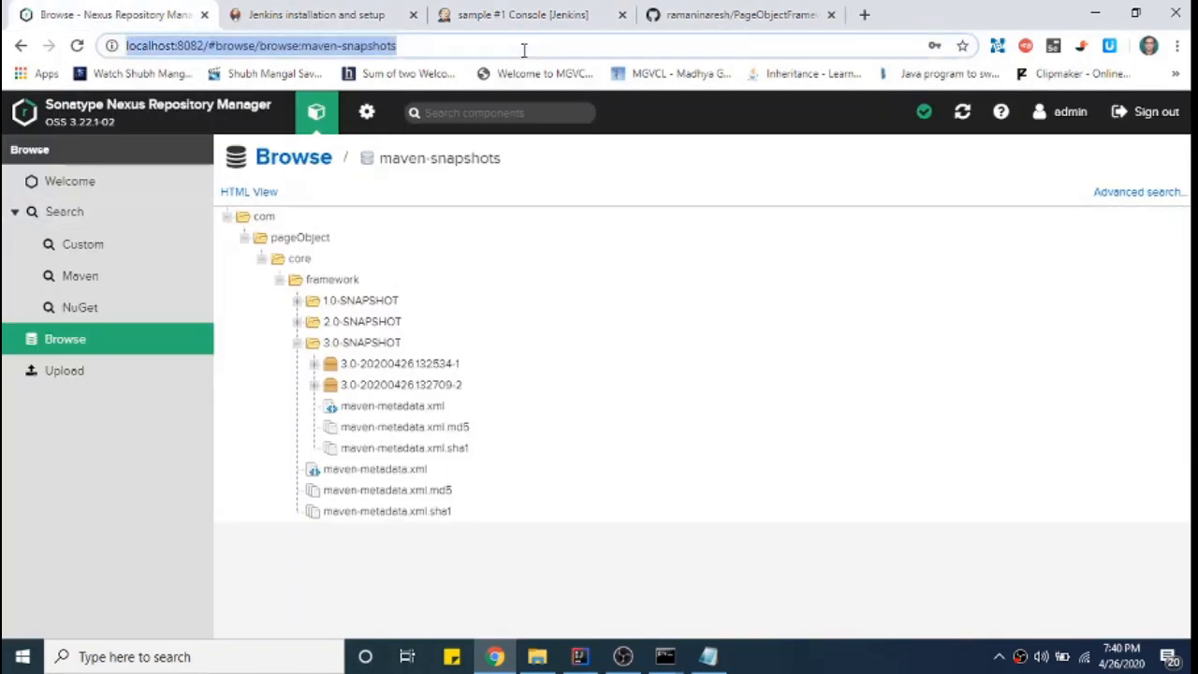
# - Reload the Nexus browse page and check the final metadata upload lines in build #1's log
pyautogui.press('Return')
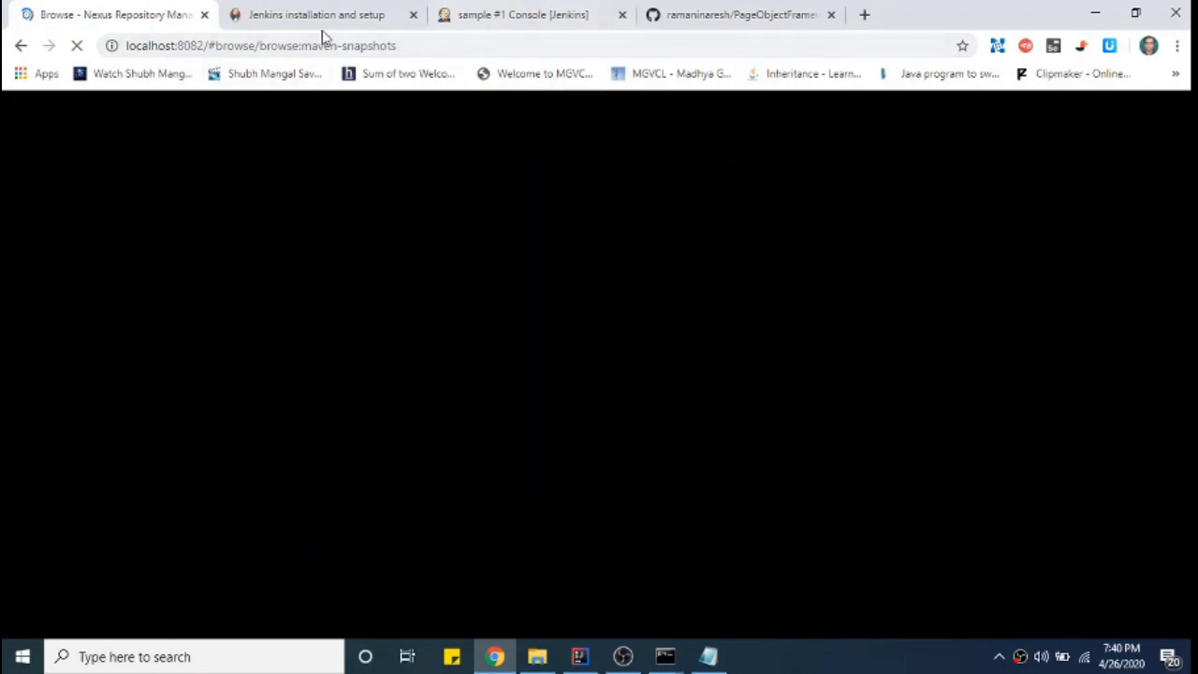
pyautogui.click(488, 23)
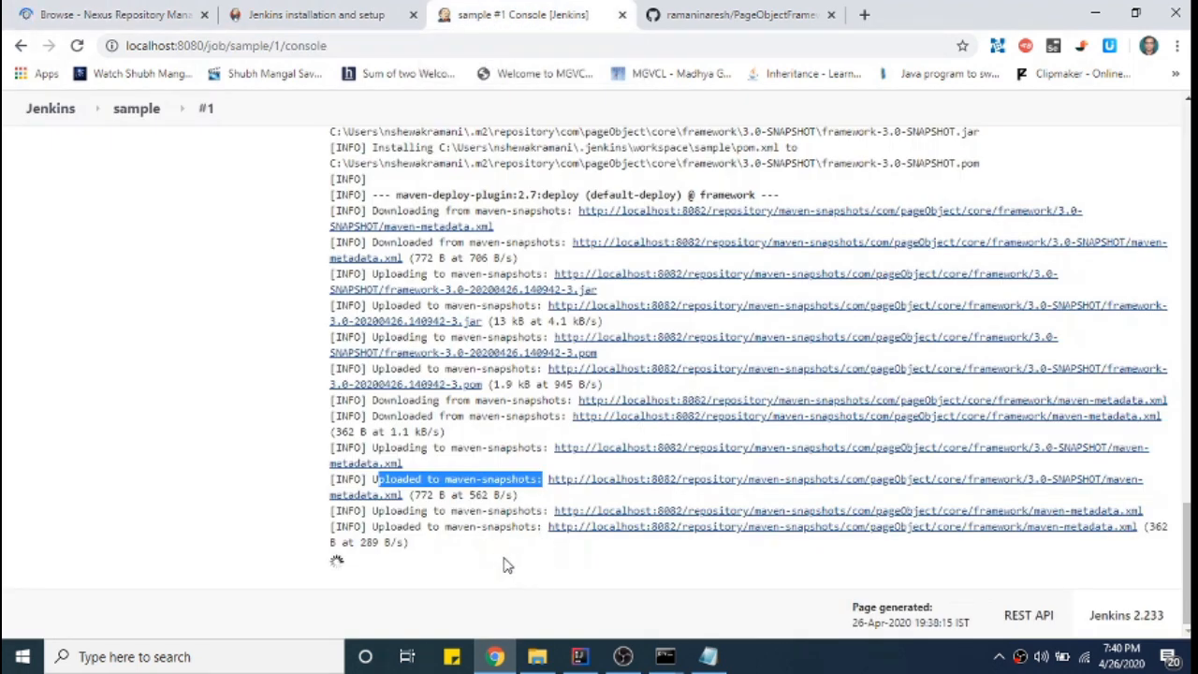
pyautogui.moveTo(373, 510); pyautogui.dragTo(426, 545)
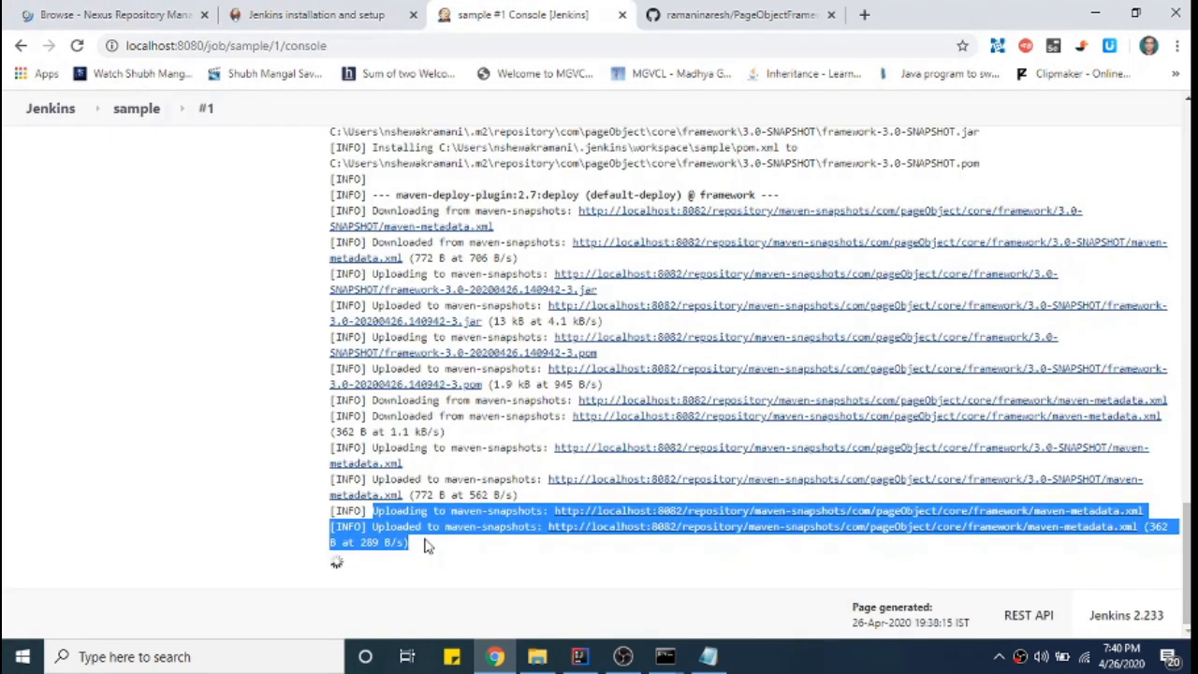
pyautogui.click(375, 557)
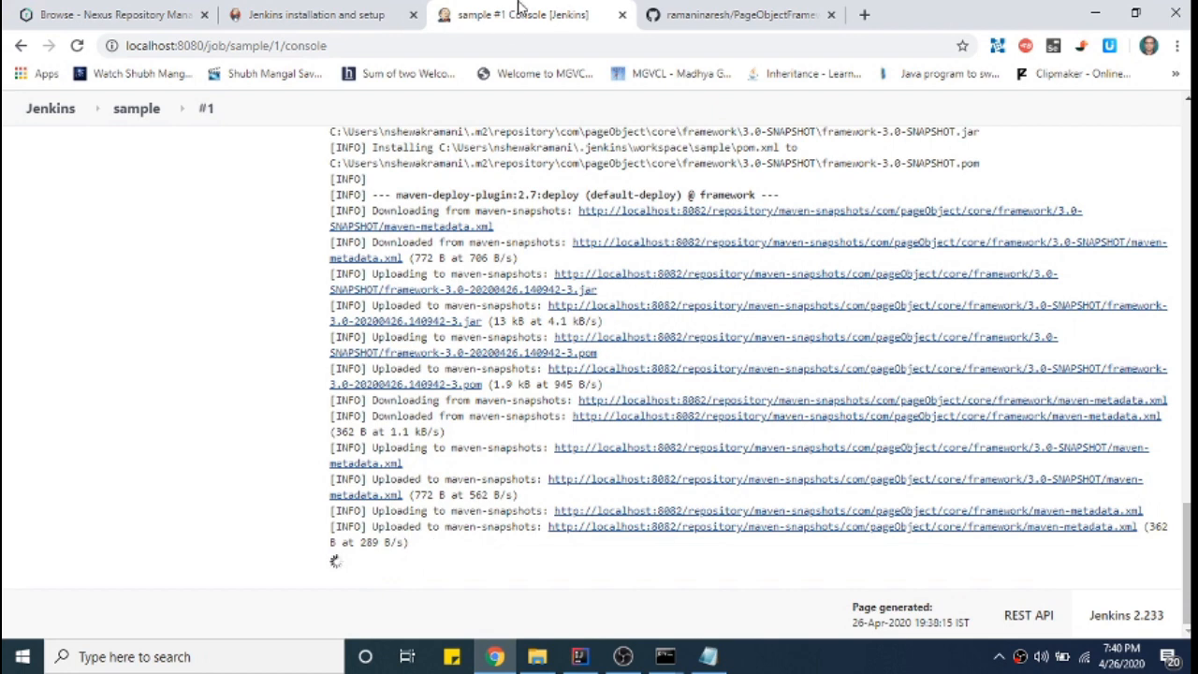
# - Expand 3.0-SNAPSHOT in Nexus to inspect the new 3.0-20200426.140942-3 version, then return to IntelliJ
pyautogui.click(309, 15)
pyautogui.click(99, 14)
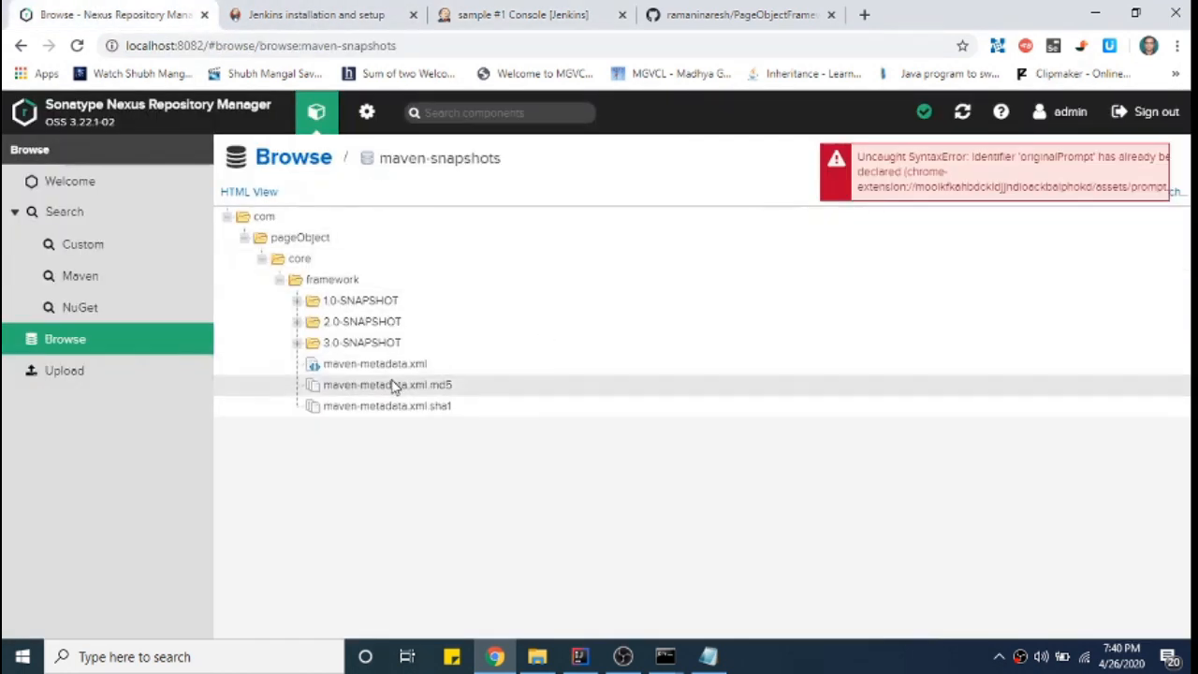
pyautogui.click(296, 344)
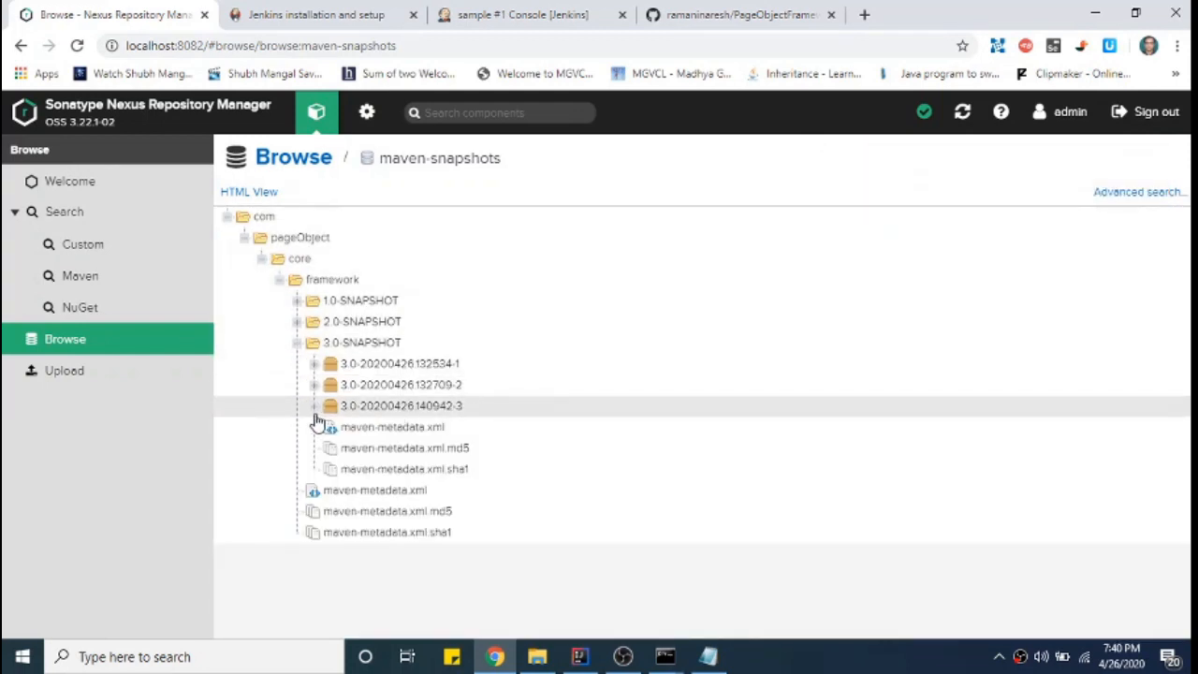
pyautogui.click(359, 414)
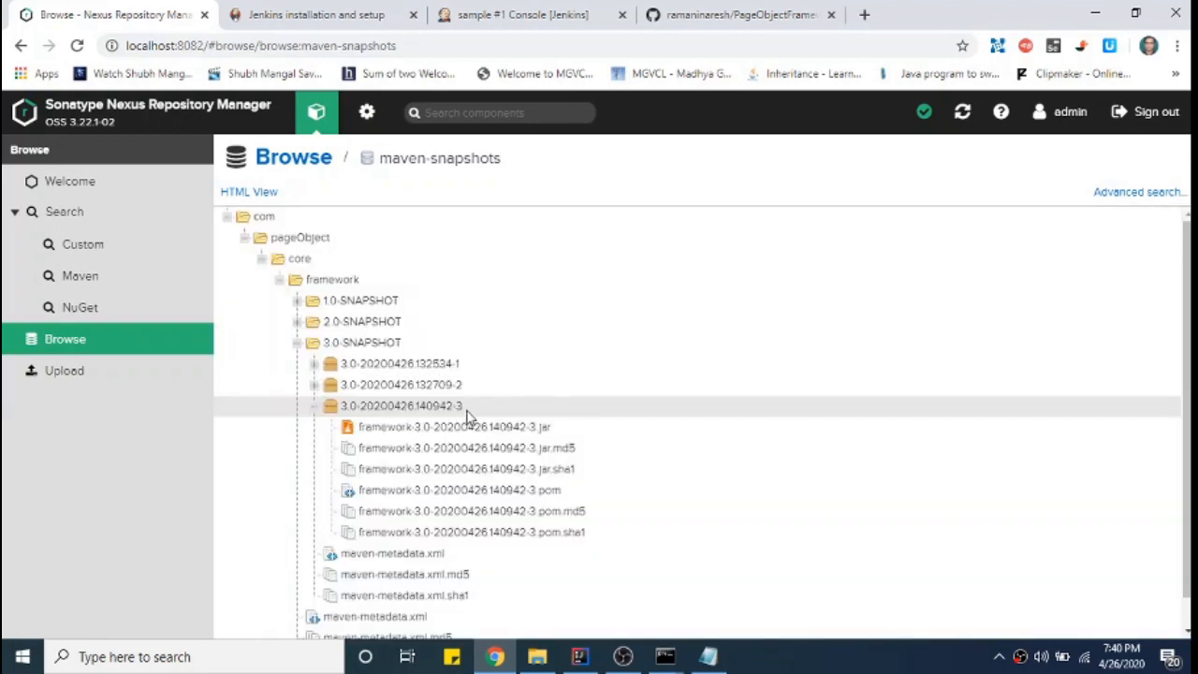
pyautogui.click(314, 407)
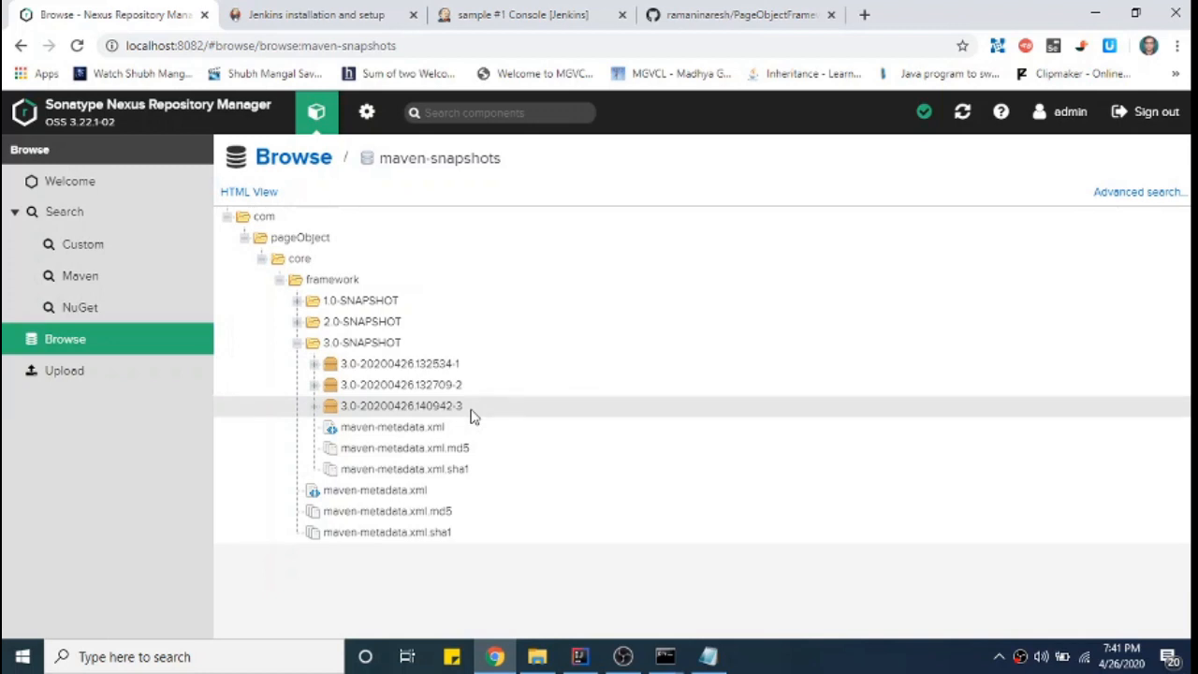
pyautogui.click(579, 656)
pyautogui.click(248, 329)
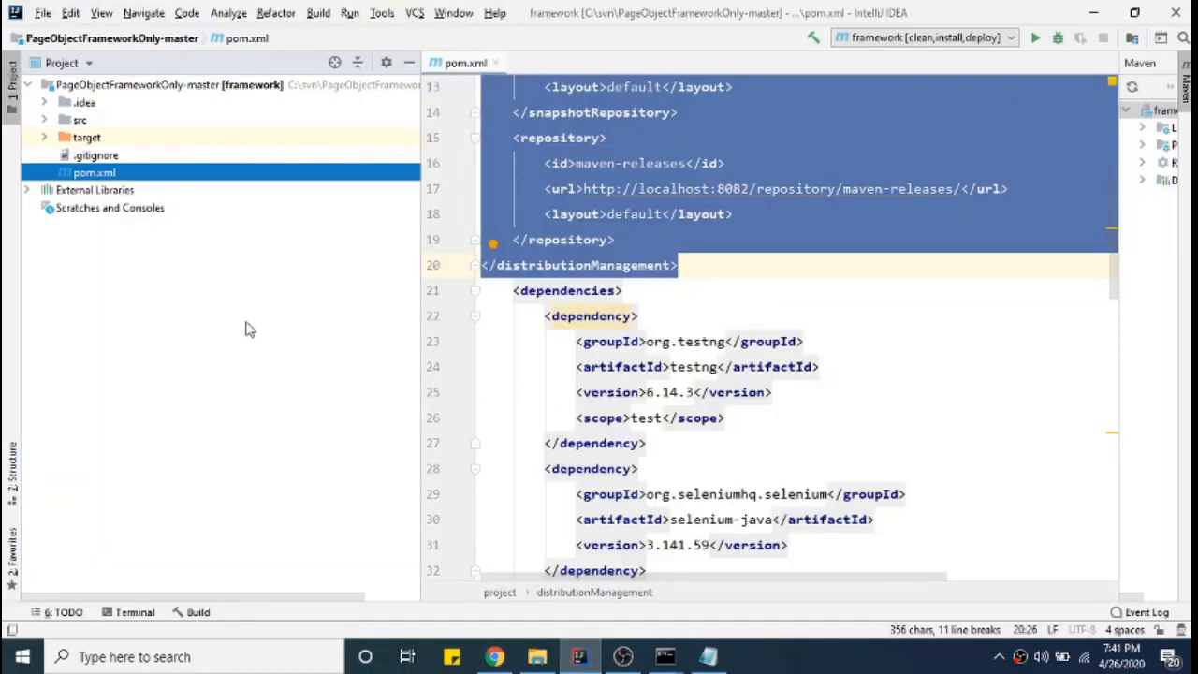
# - Open myDemoProject from File > Open Recent in this window, replacing the framework project
pyautogui.click(43, 15)
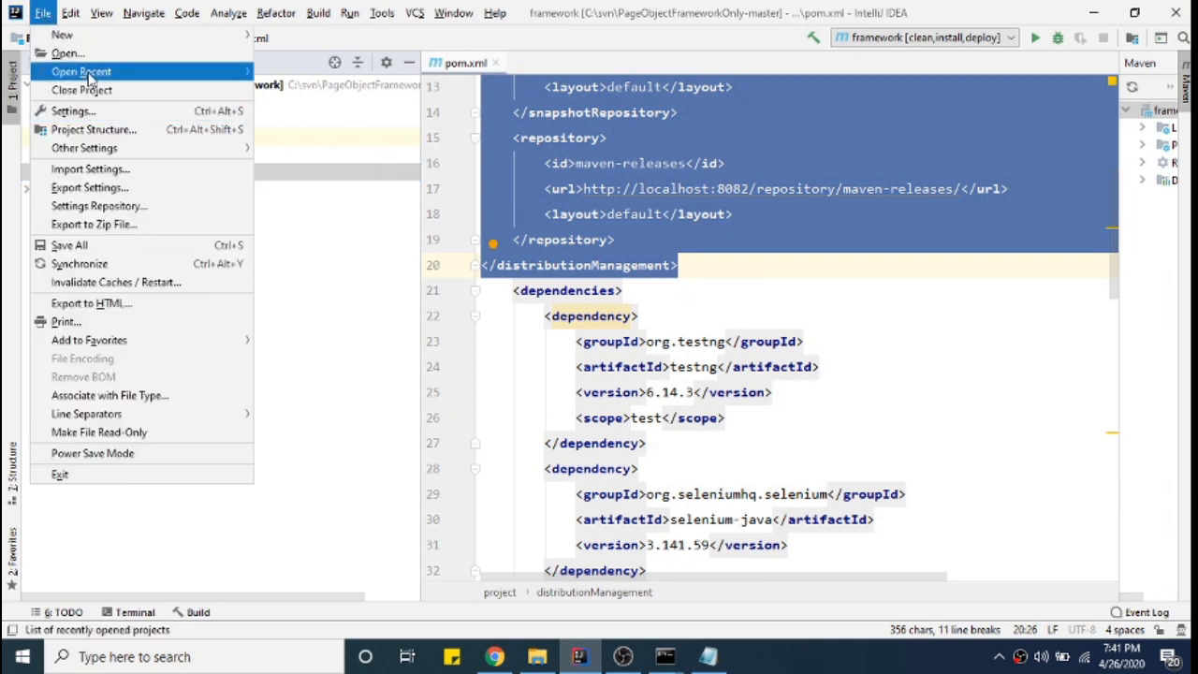
pyautogui.moveTo(90, 75)
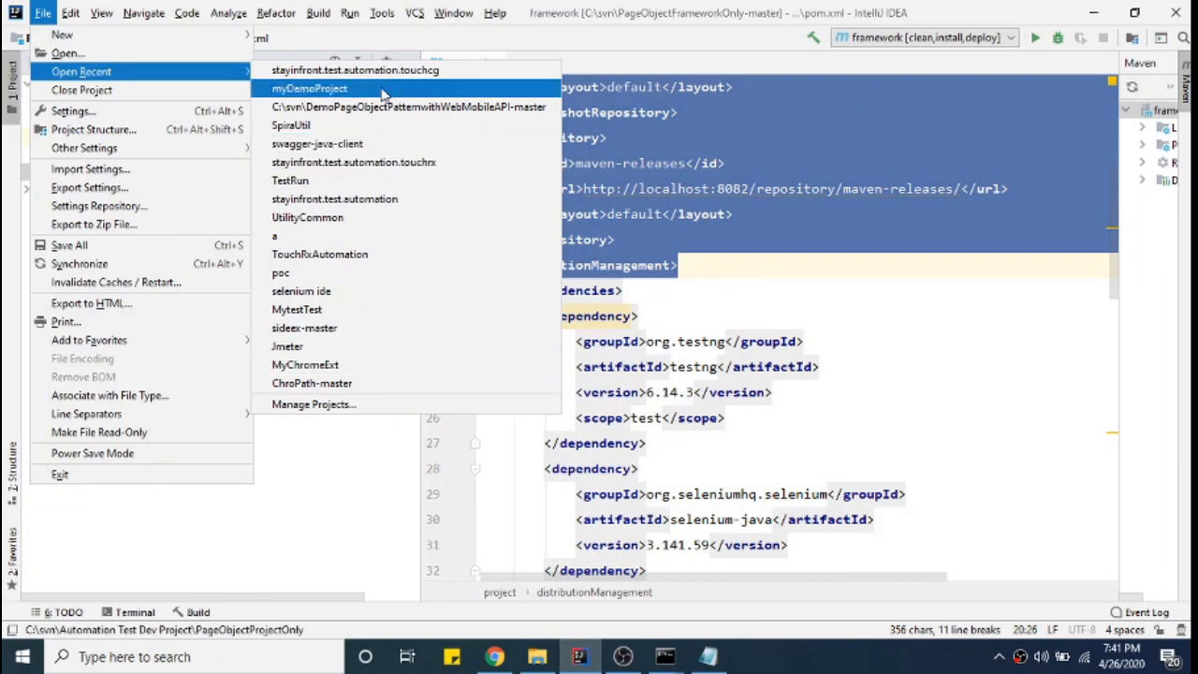
pyautogui.click(309, 88)
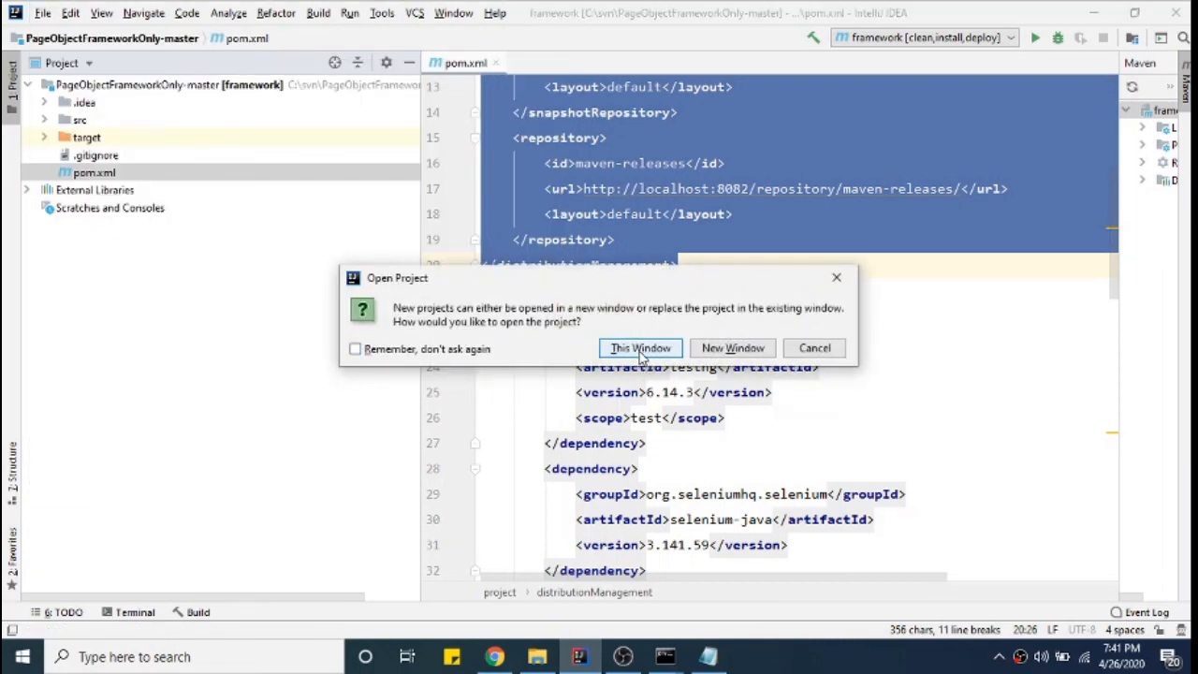
pyautogui.click(642, 351)
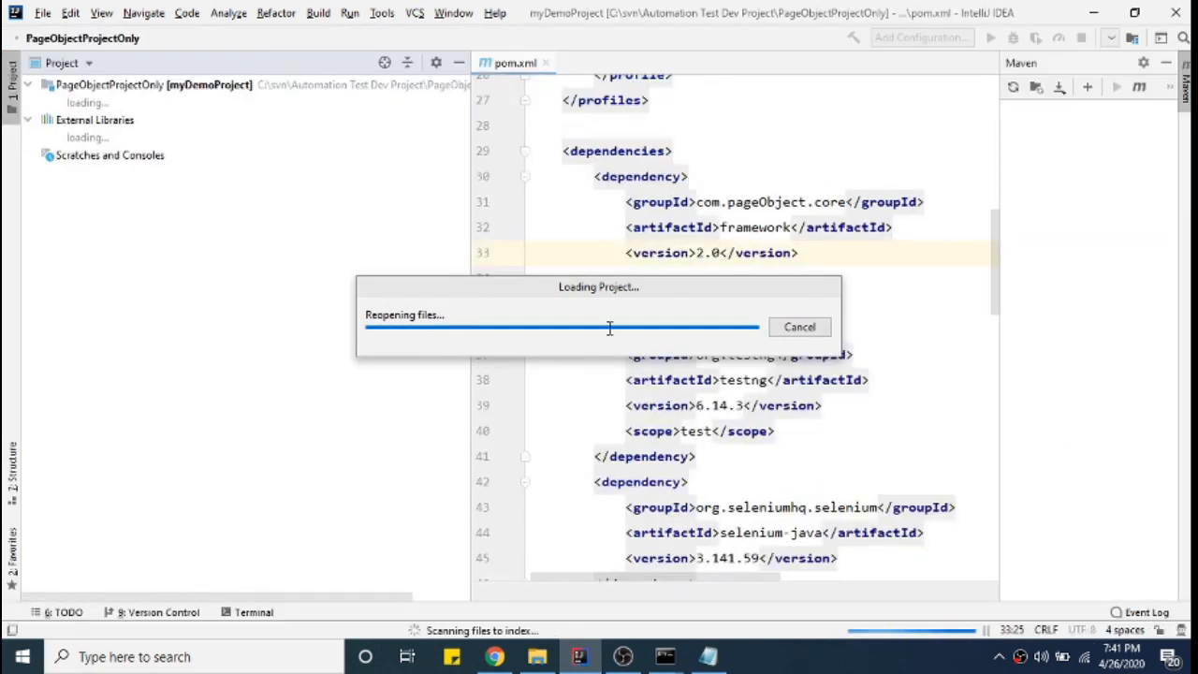
# - Open myDemoProject's pom.xml and locate the framework dependency
pyautogui.scroll(-10, 281, 333)
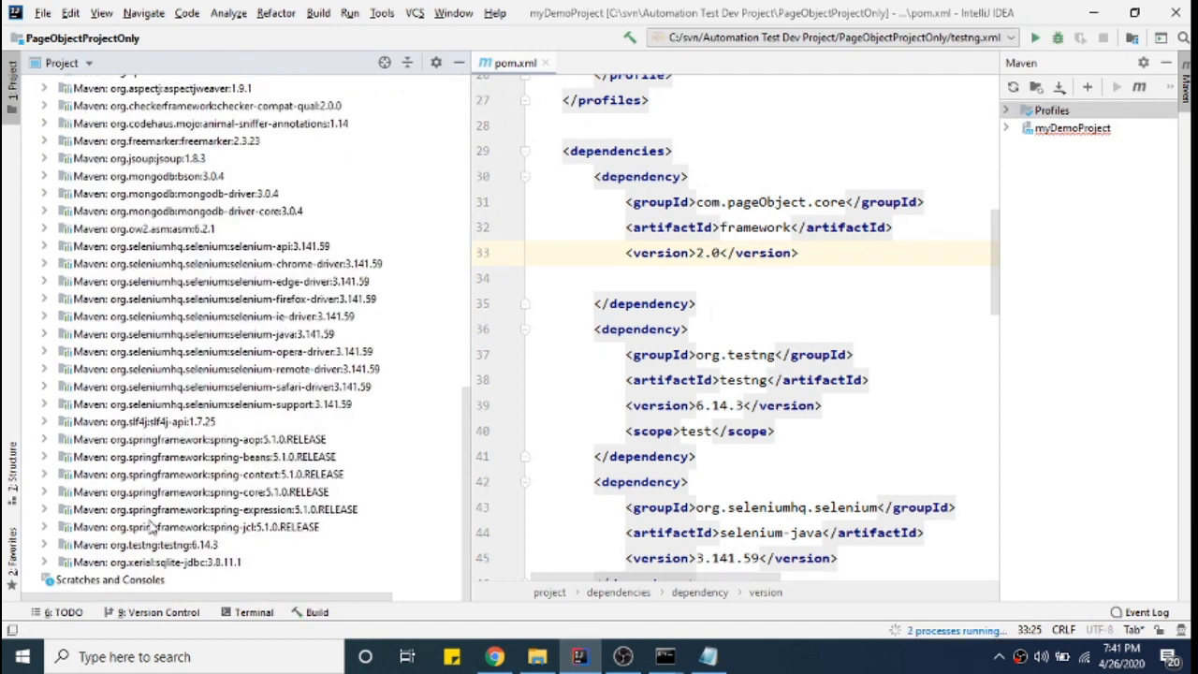
pyautogui.scroll(8, 173, 463)
pyautogui.scroll(10, 173, 463)
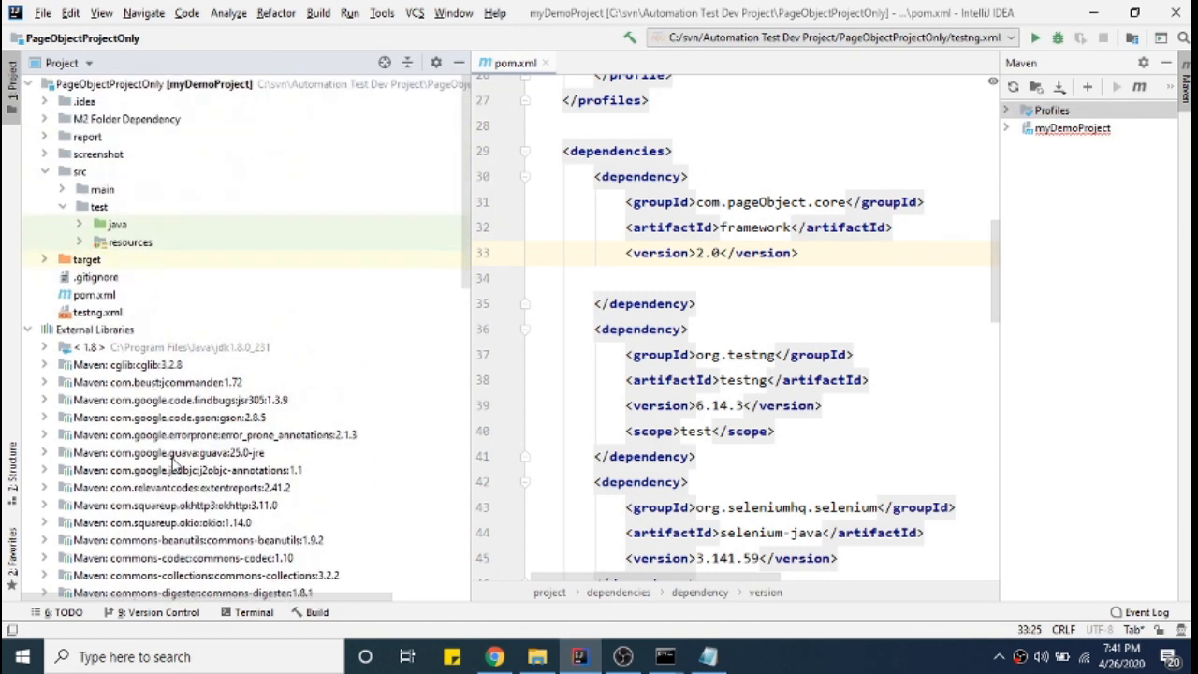
pyautogui.doubleClick(108, 297)
pyautogui.click(842, 278)
pyautogui.scroll(7, 841, 277)
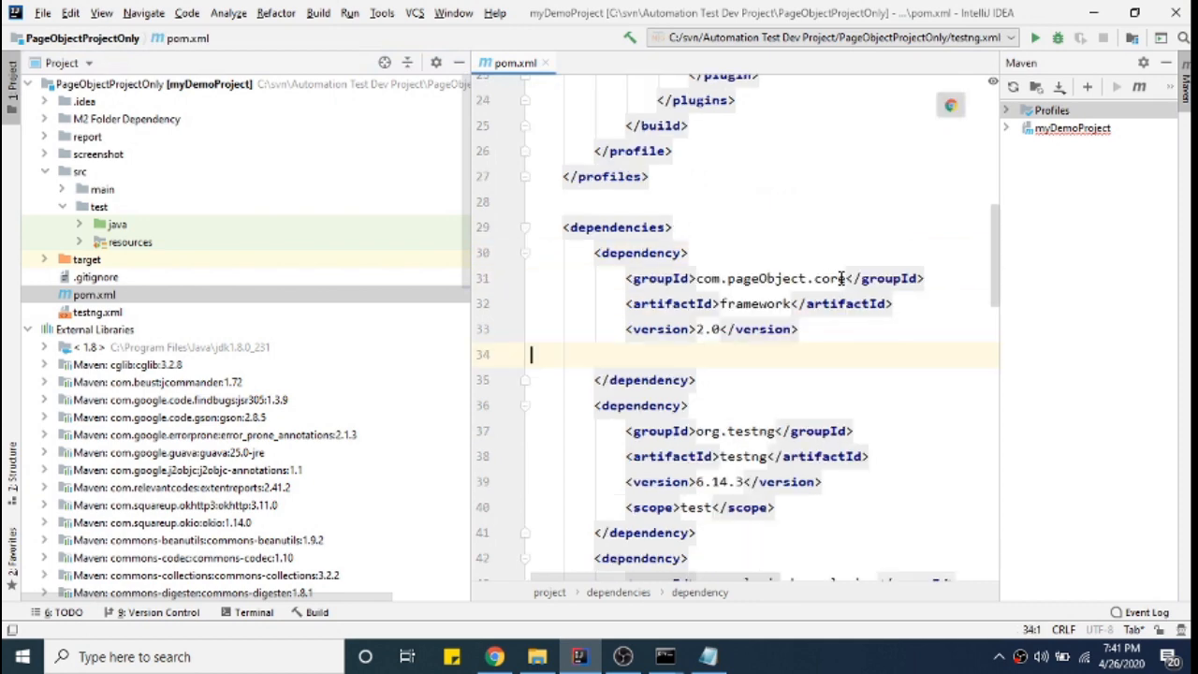
pyautogui.scroll(2, 841, 278)
pyautogui.scroll(-10, 840, 278)
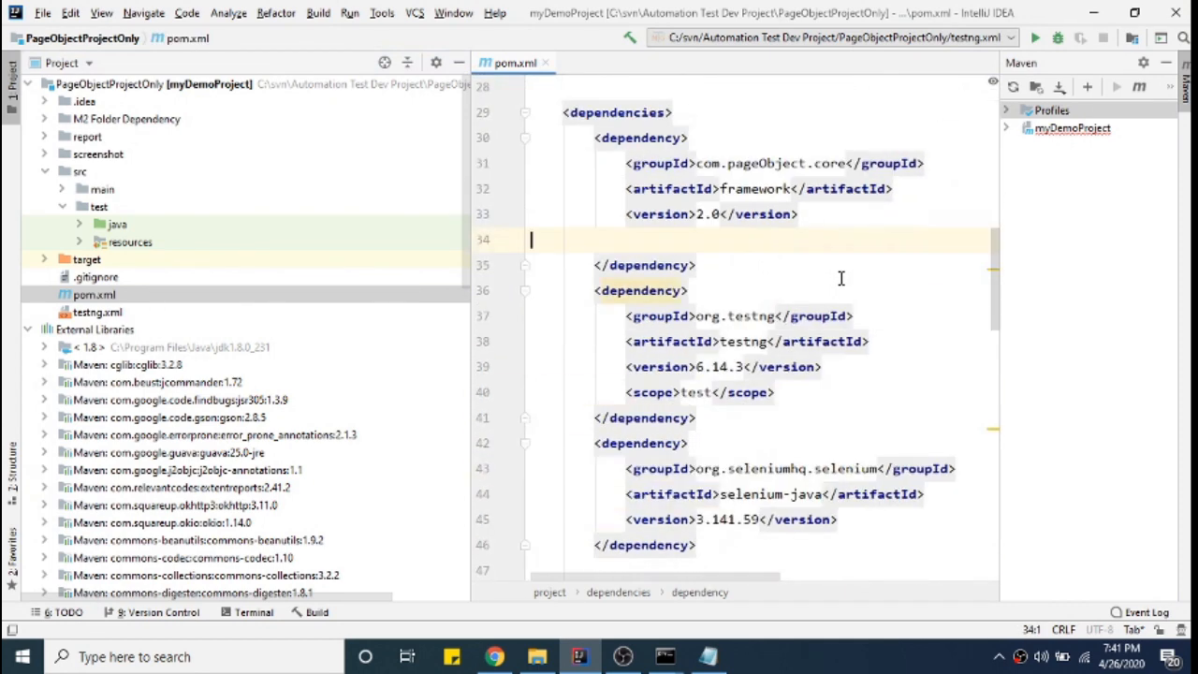
pyautogui.scroll(4, 840, 278)
pyautogui.scroll(5, 840, 278)
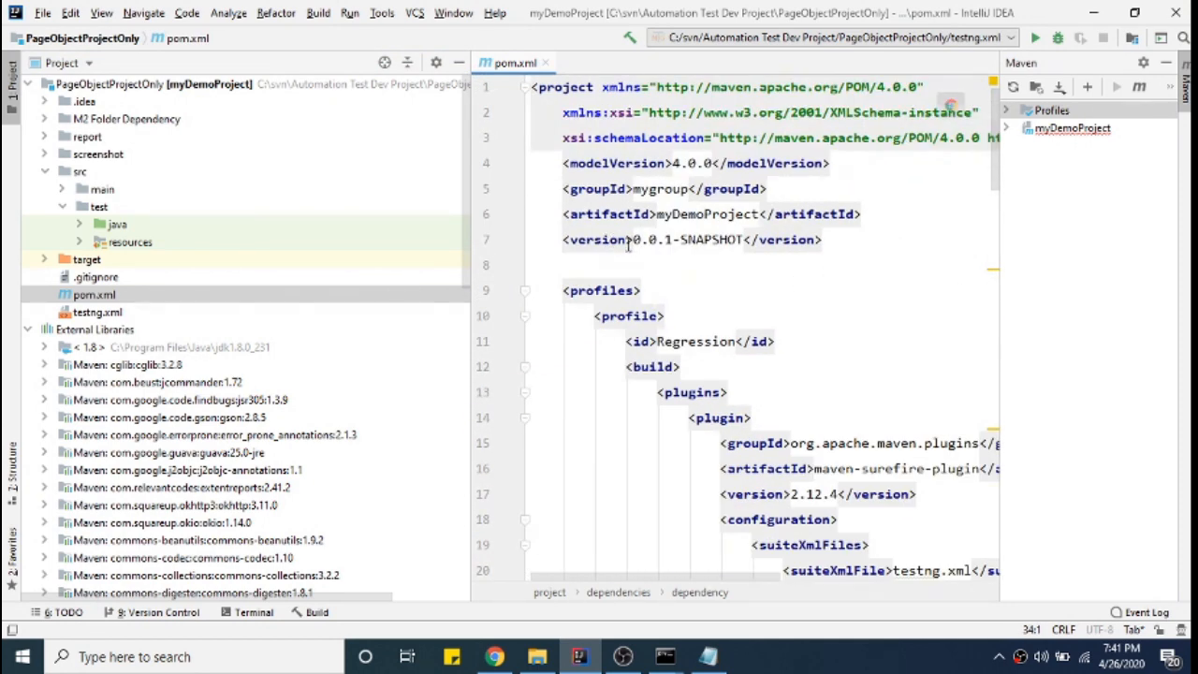
# - Change the framework dependency version from 2.0 to 3.0-SNAPSHOT
pyautogui.moveTo(632, 240); pyautogui.dragTo(739, 239)
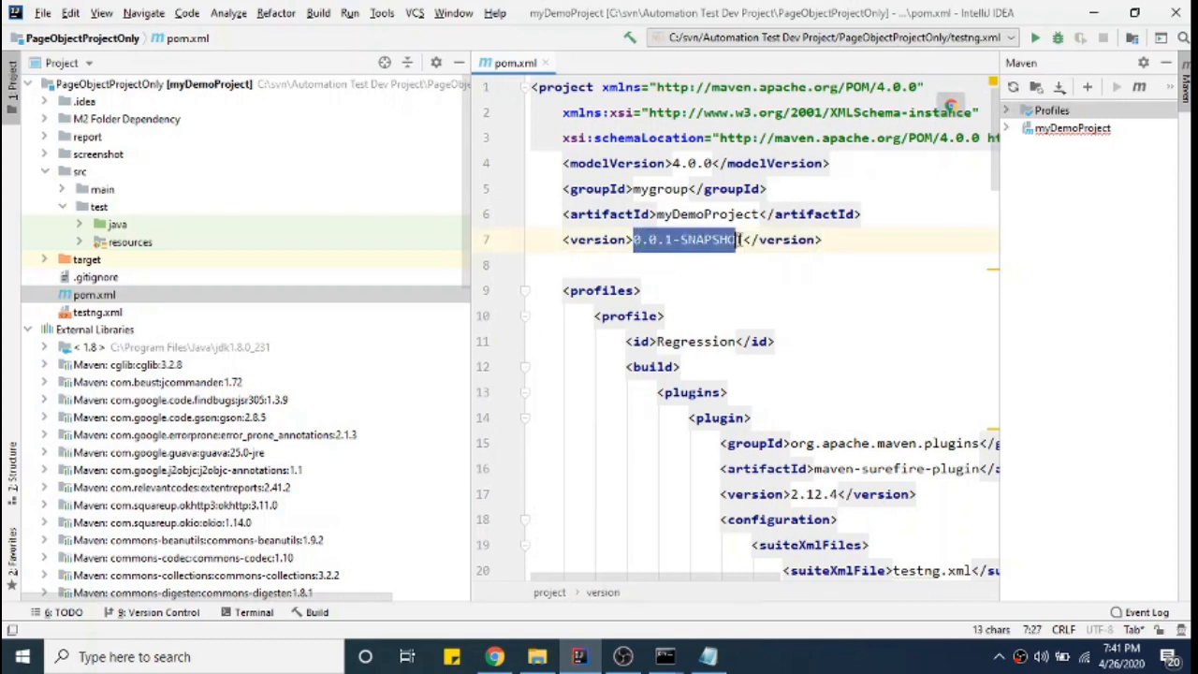
pyautogui.scroll(-8, 824, 314)
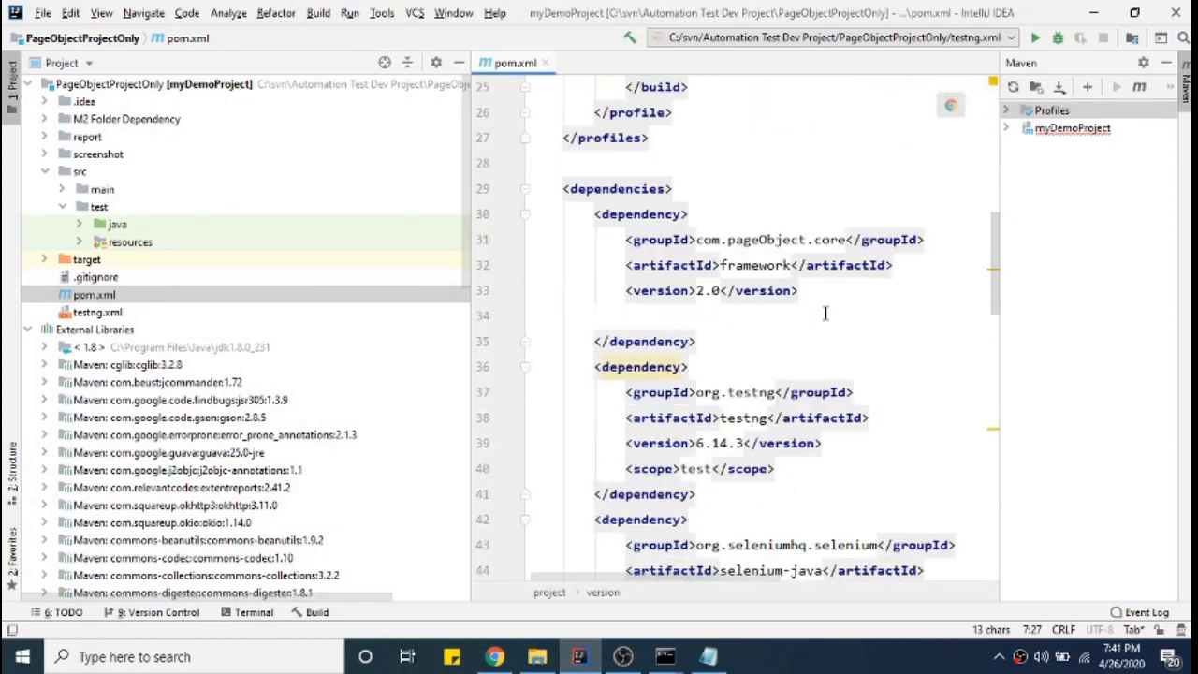
pyautogui.moveTo(594, 214); pyautogui.dragTo(845, 290)
pyautogui.click(851, 305)
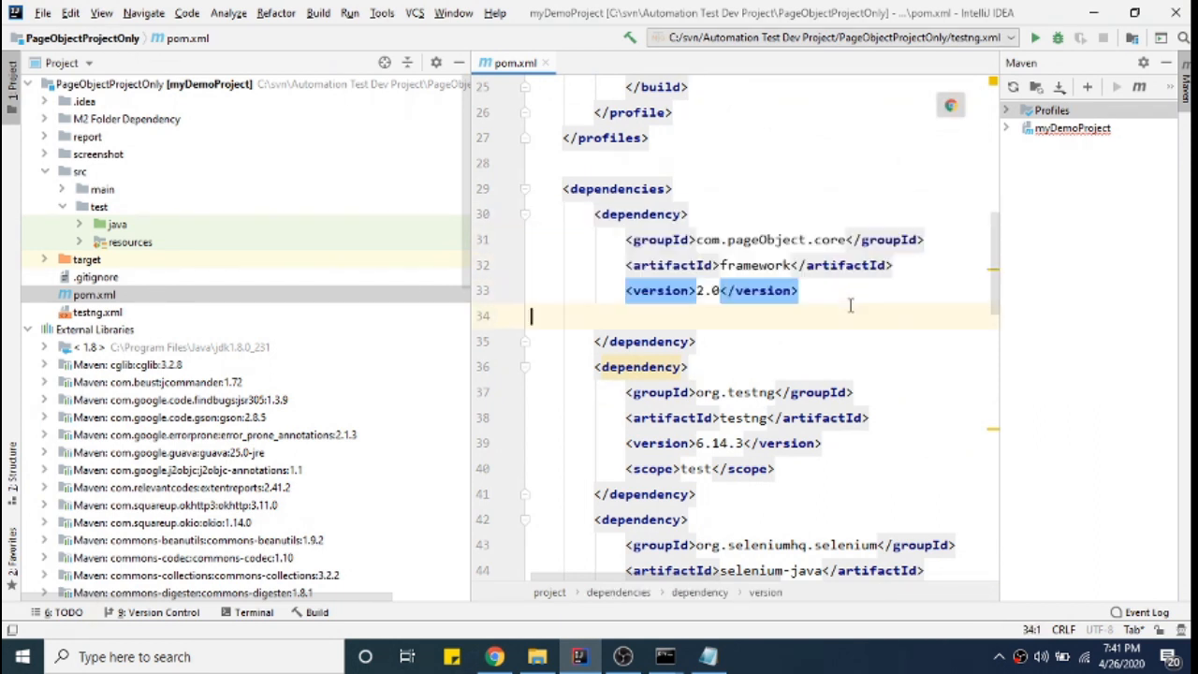
pyautogui.click(704, 291)
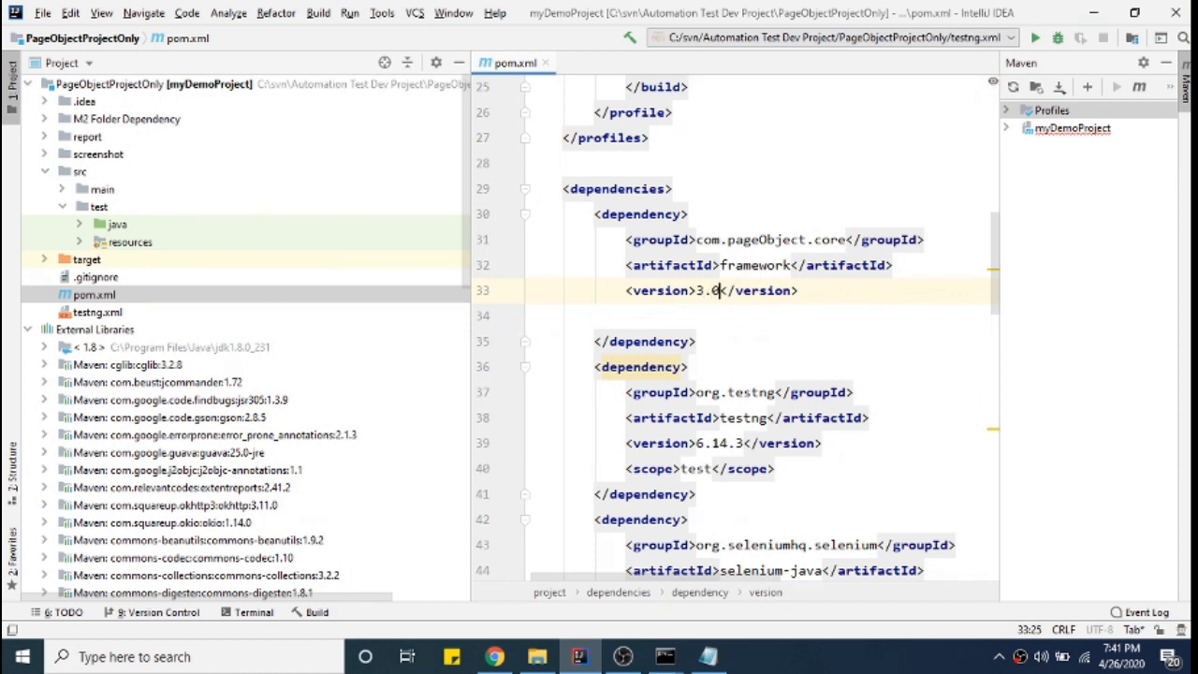
pyautogui.write('-SNAPSH')
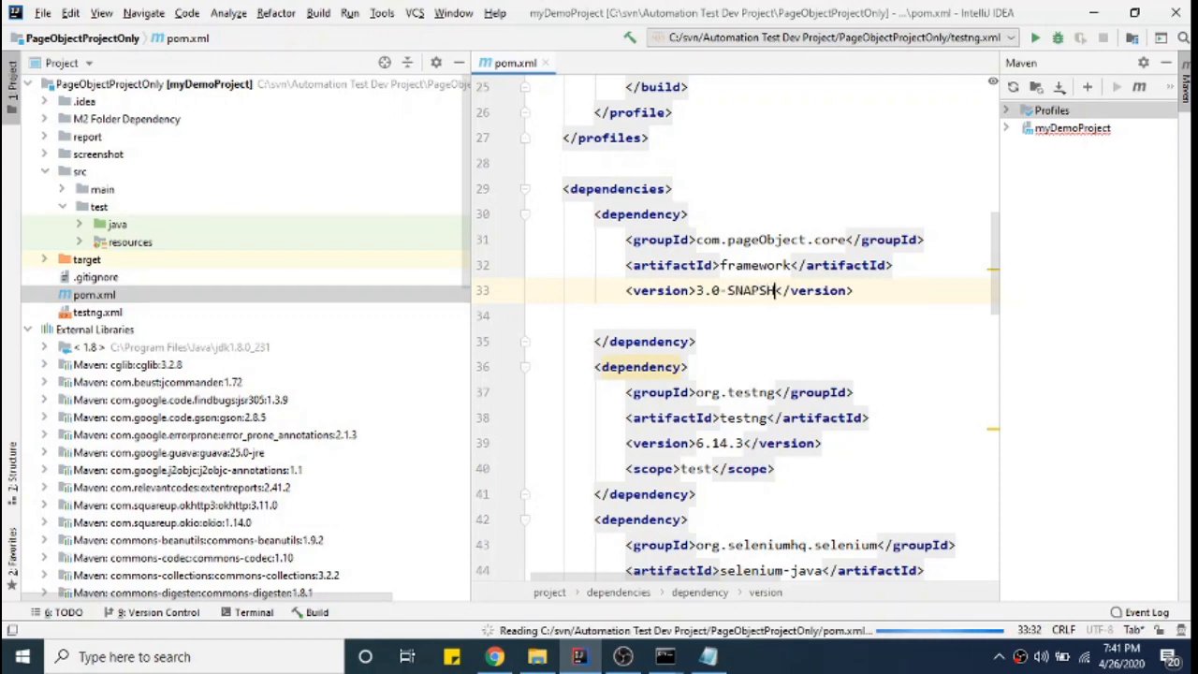
pyautogui.write('OT')
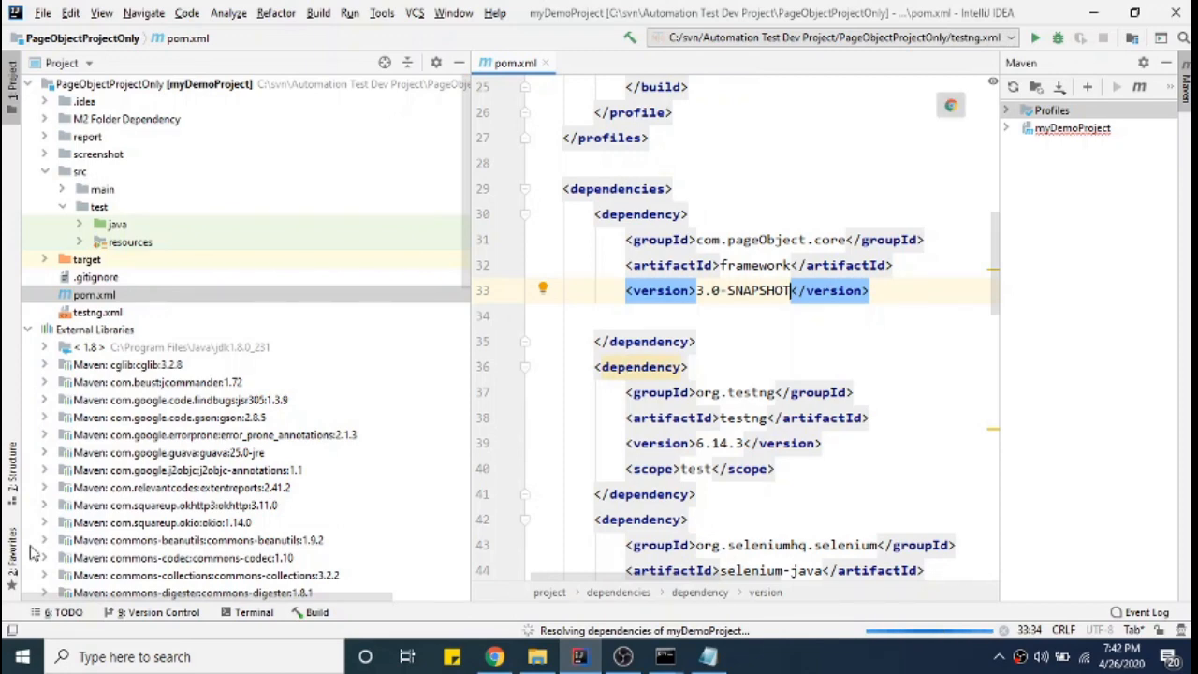
# - Confirm External Libraries lists com.pageObject.core:framework:3.0-SNAPSHOT
pyautogui.click(159, 523)
pyautogui.scroll(-2, 206, 510)
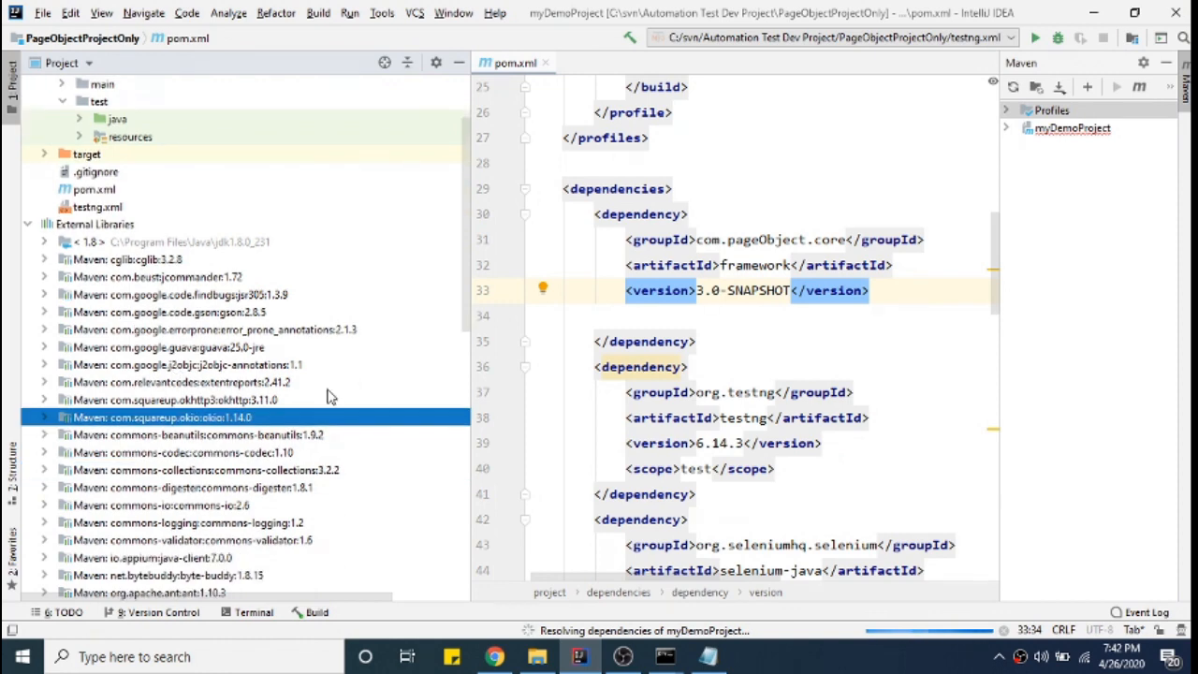
pyautogui.click(216, 365)
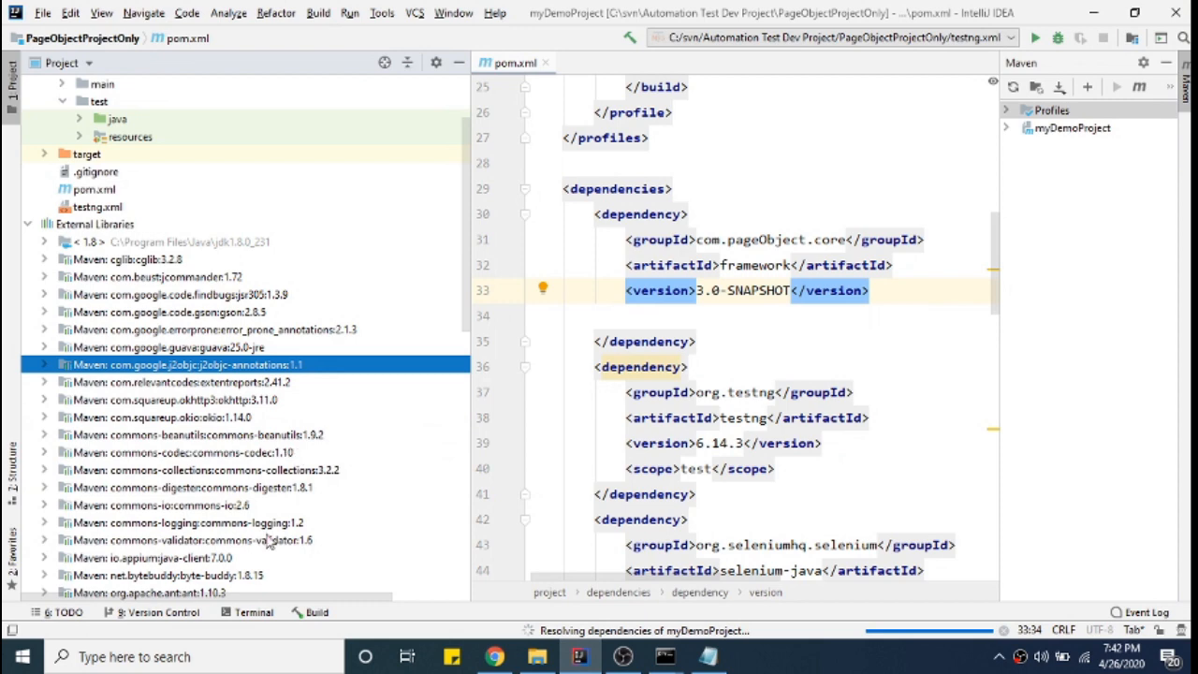
pyautogui.click(124, 333)
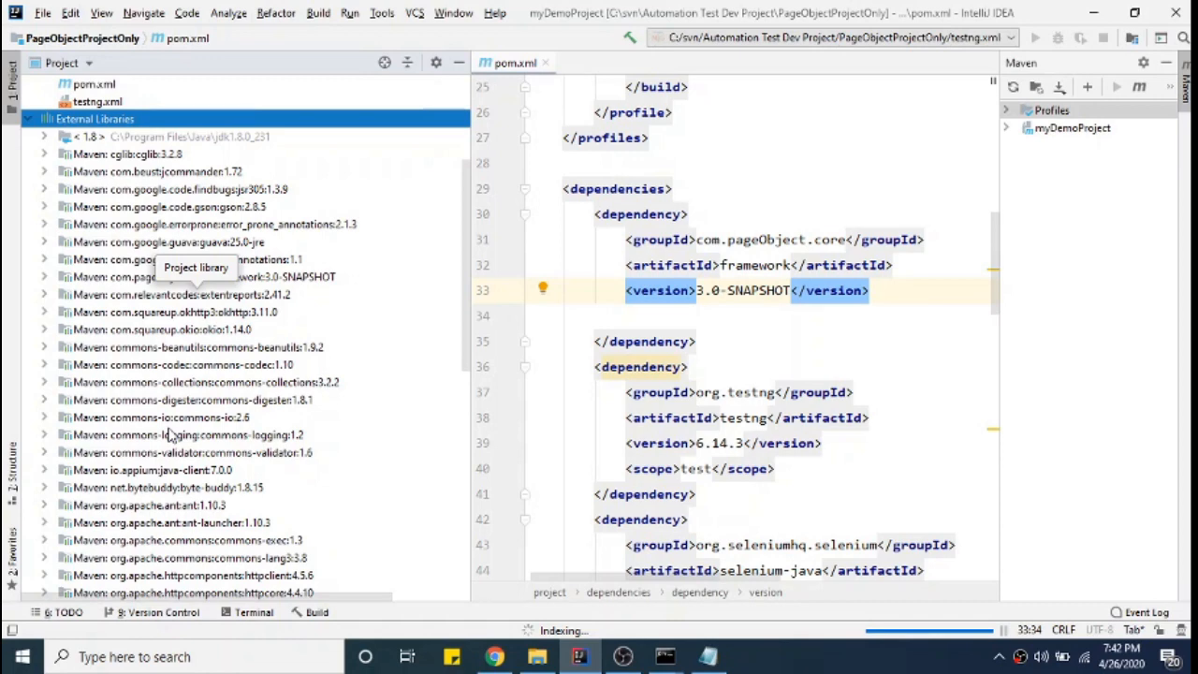
pyautogui.click(532, 659)
# - Browse from C: through the user's home folder into .m2\repository\com
pyautogui.click(315, 538)
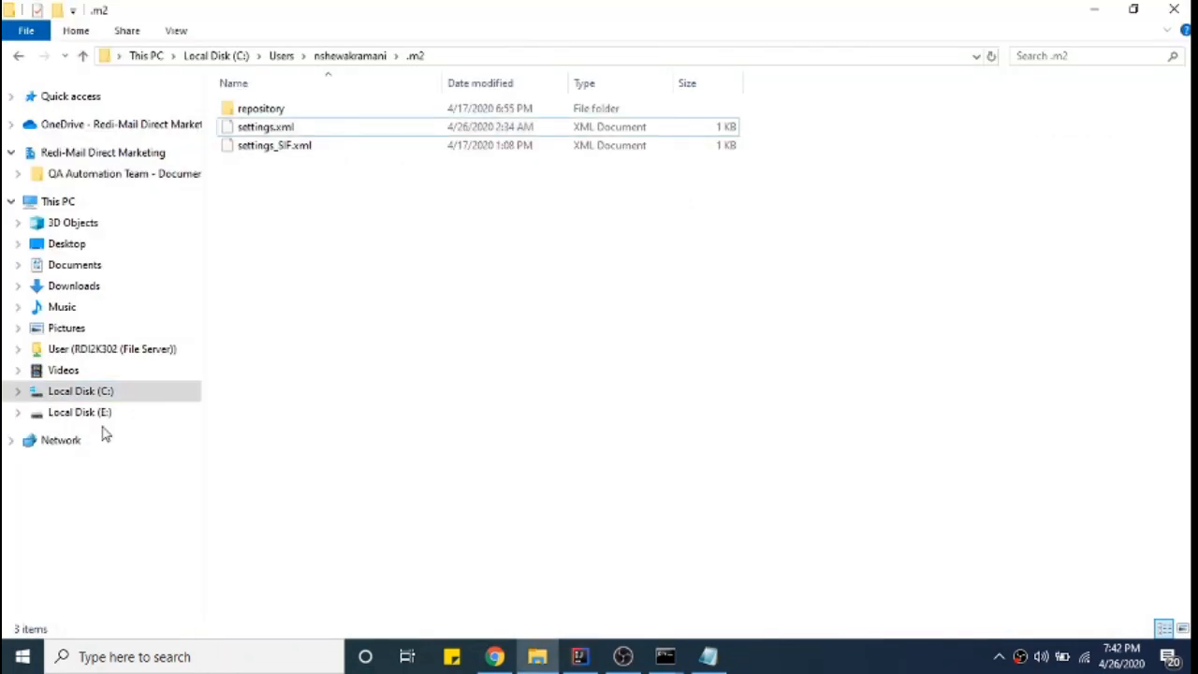
pyautogui.click(82, 390)
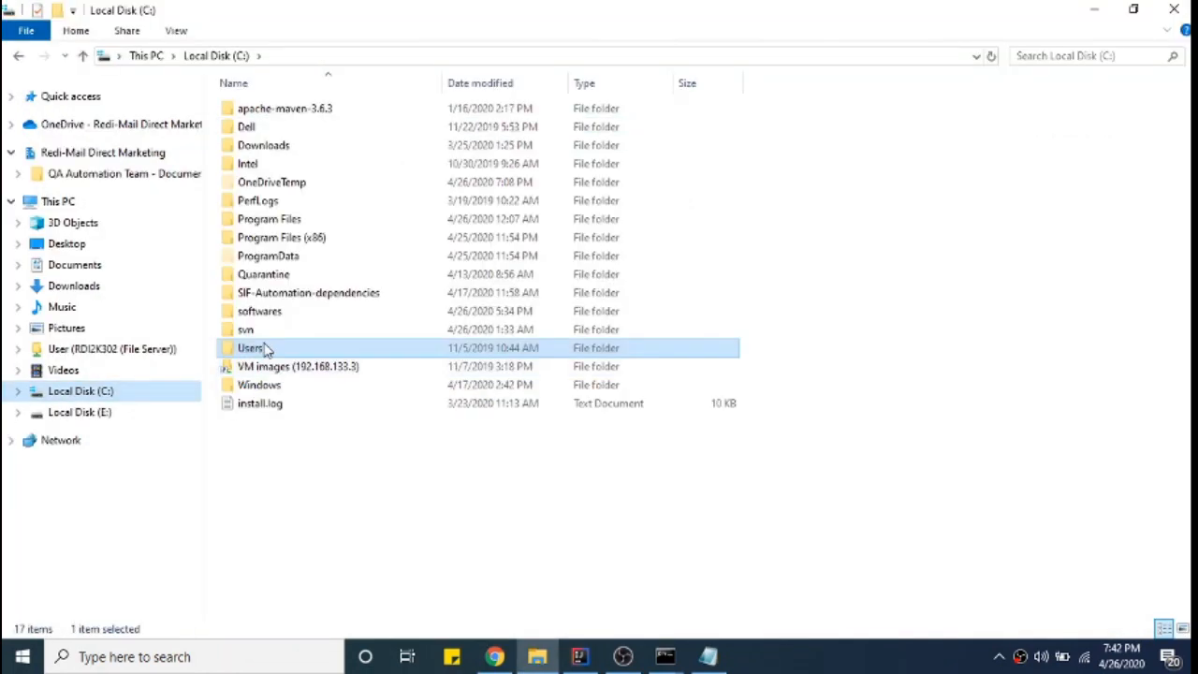
pyautogui.click(262, 347)
pyautogui.doubleClick(264, 349)
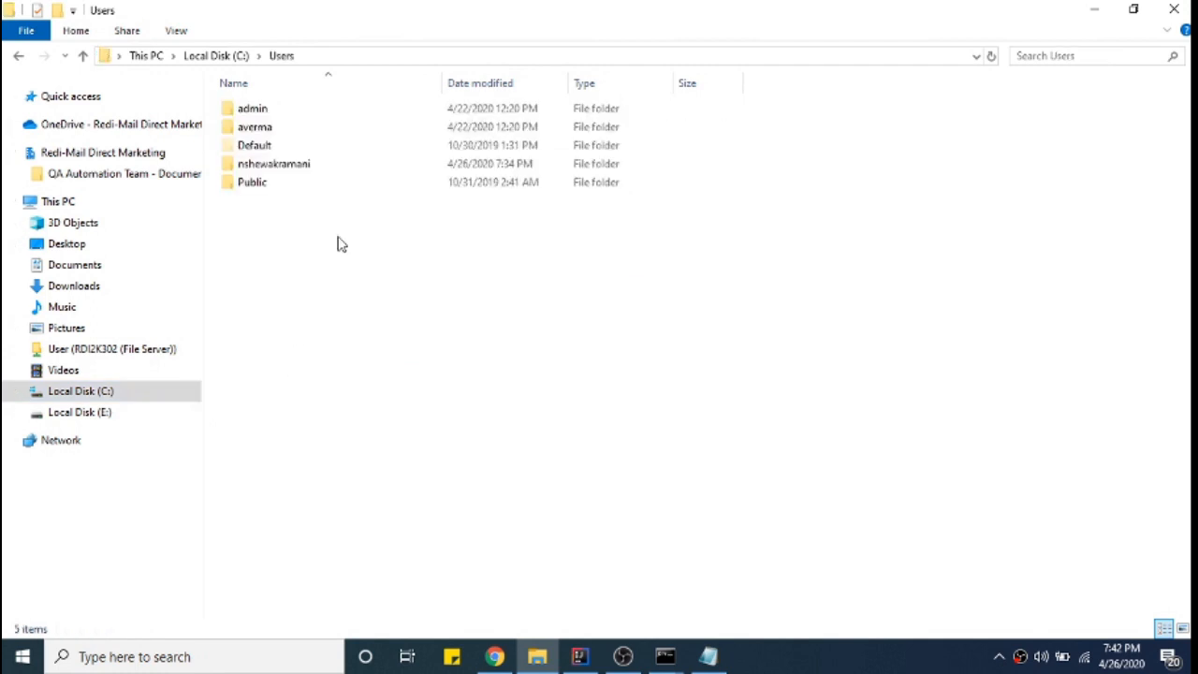
pyautogui.doubleClick(281, 165)
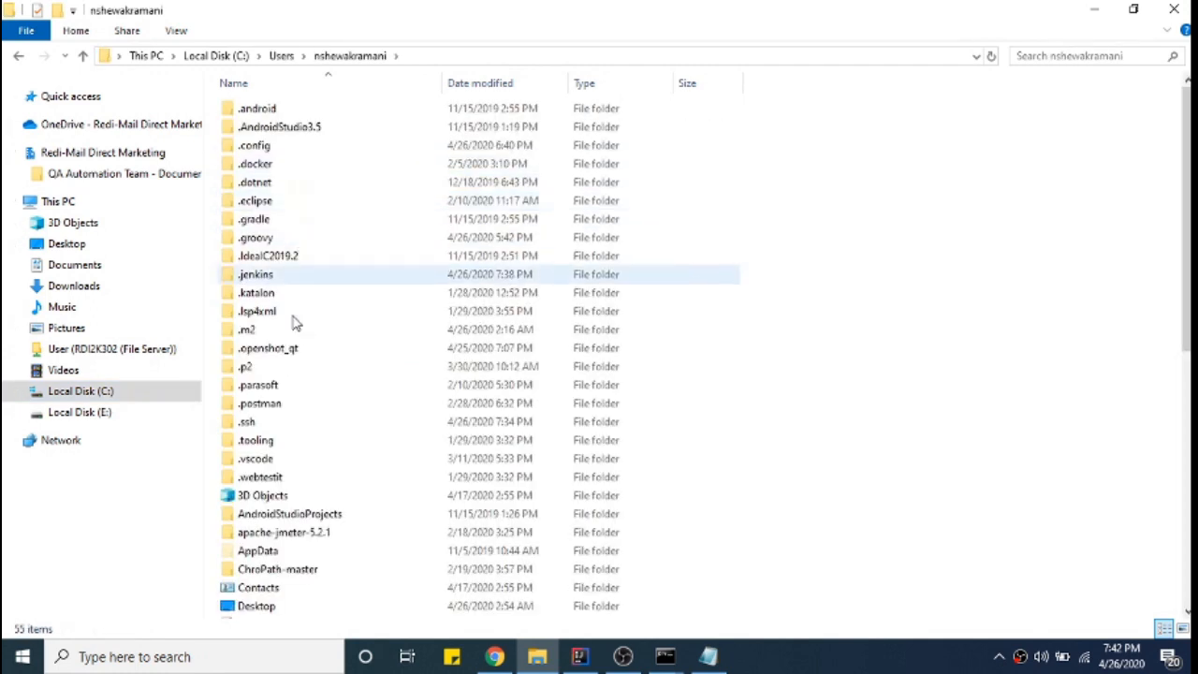
pyautogui.doubleClick(262, 329)
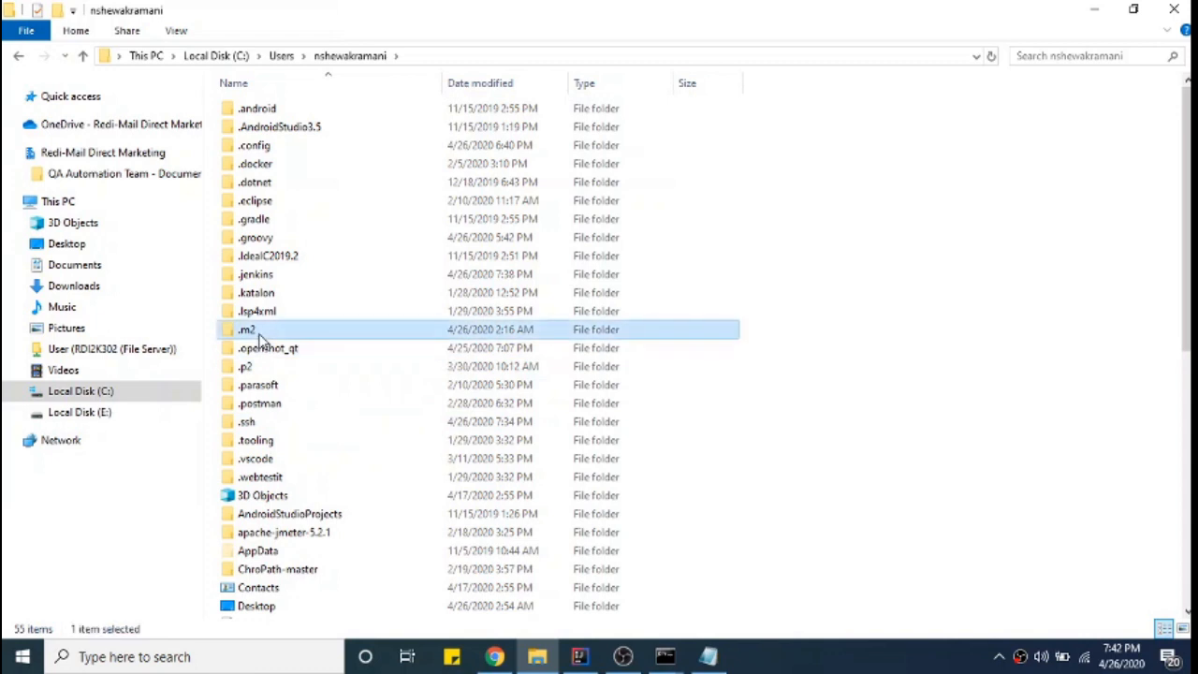
pyautogui.click(277, 112)
pyautogui.doubleClick(277, 114)
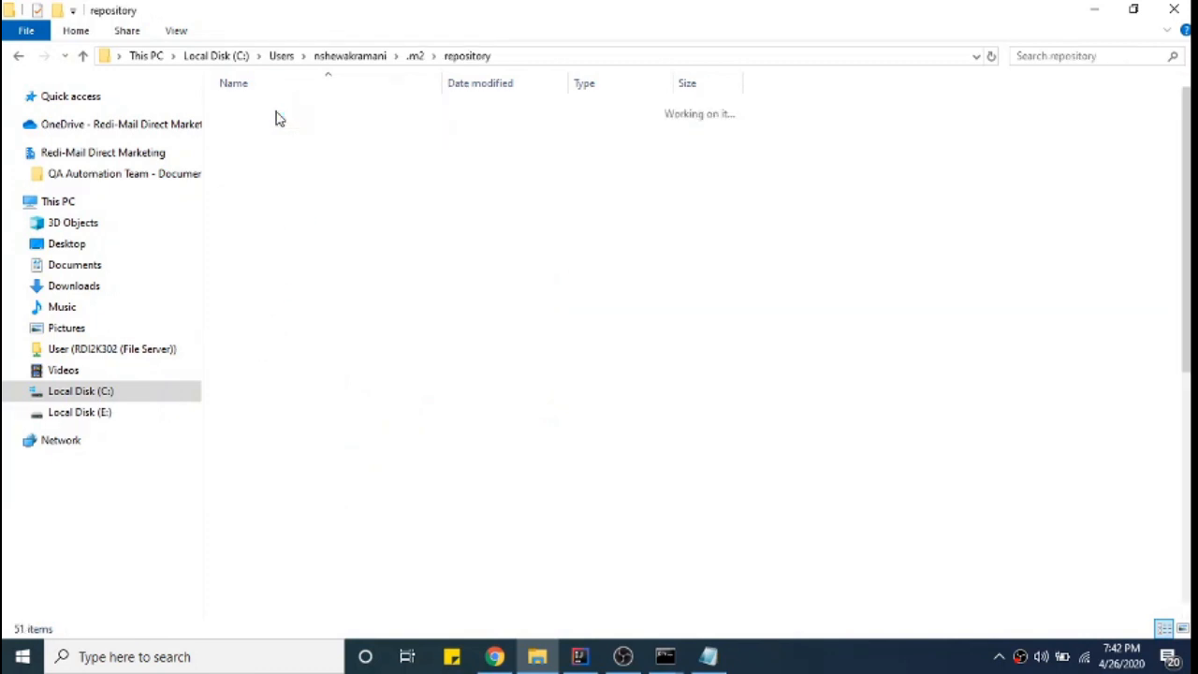
pyautogui.click(278, 115)
pyautogui.press('c')
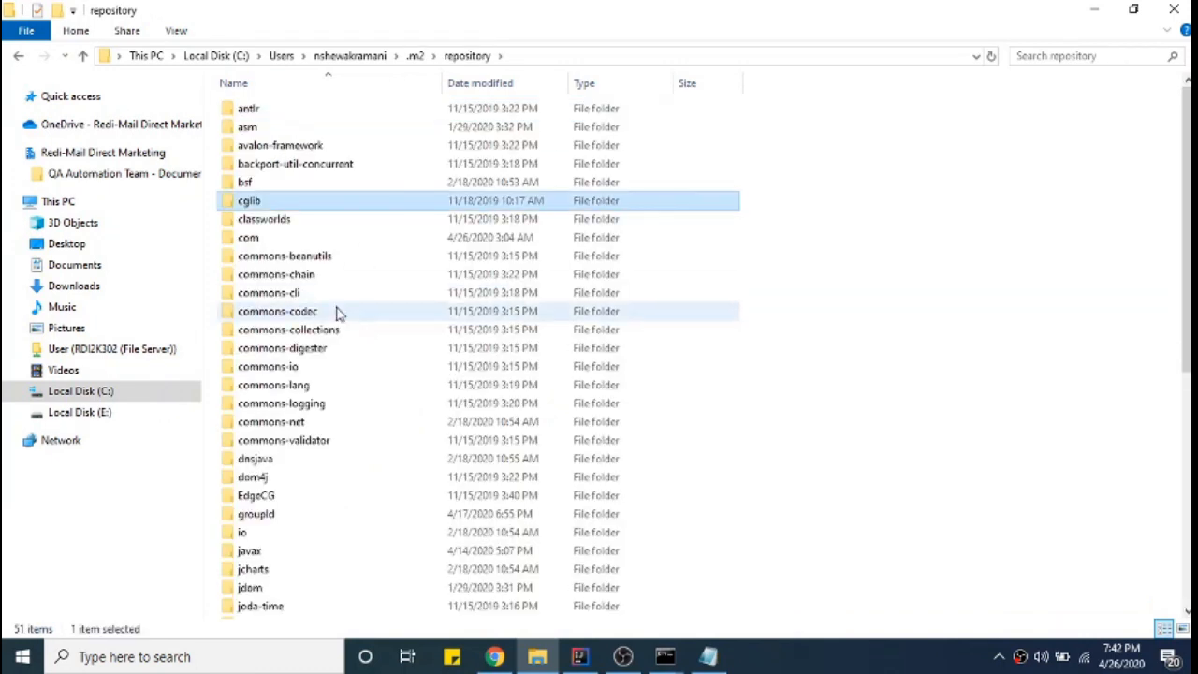
pyautogui.doubleClick(261, 237)
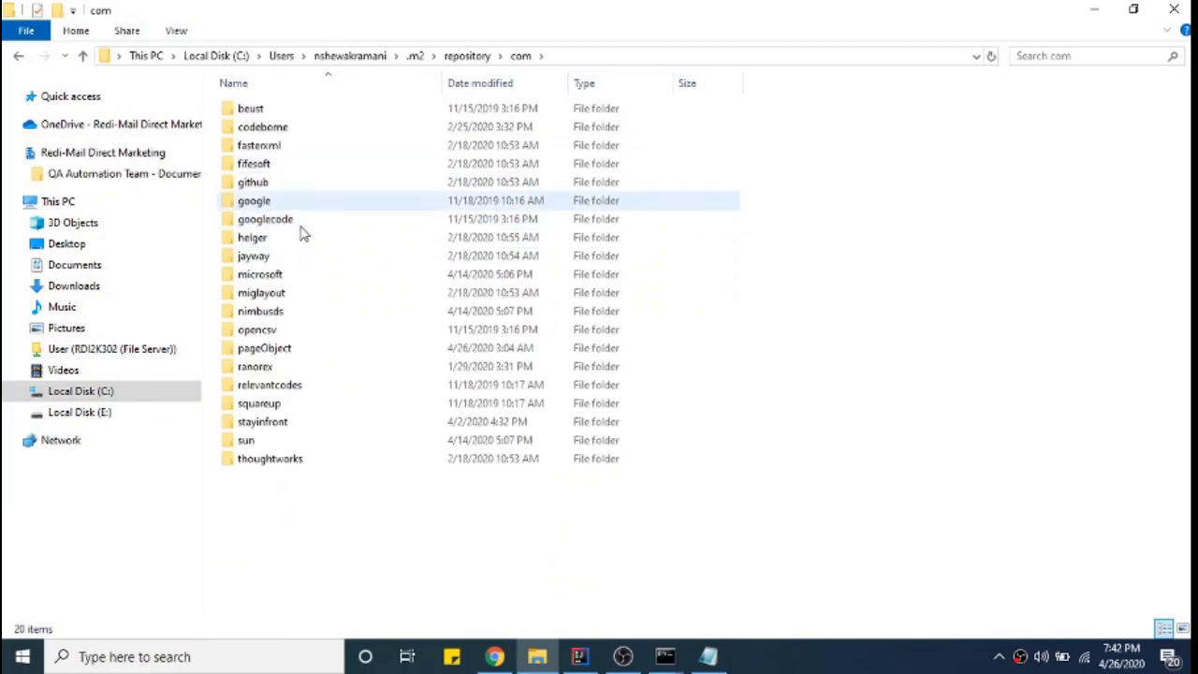
# - Continue into pageObject\core\framework\3.0-SNAPSHOT to confirm the snapshot files are present locally
pyautogui.hotkey('alt', 'Tab')
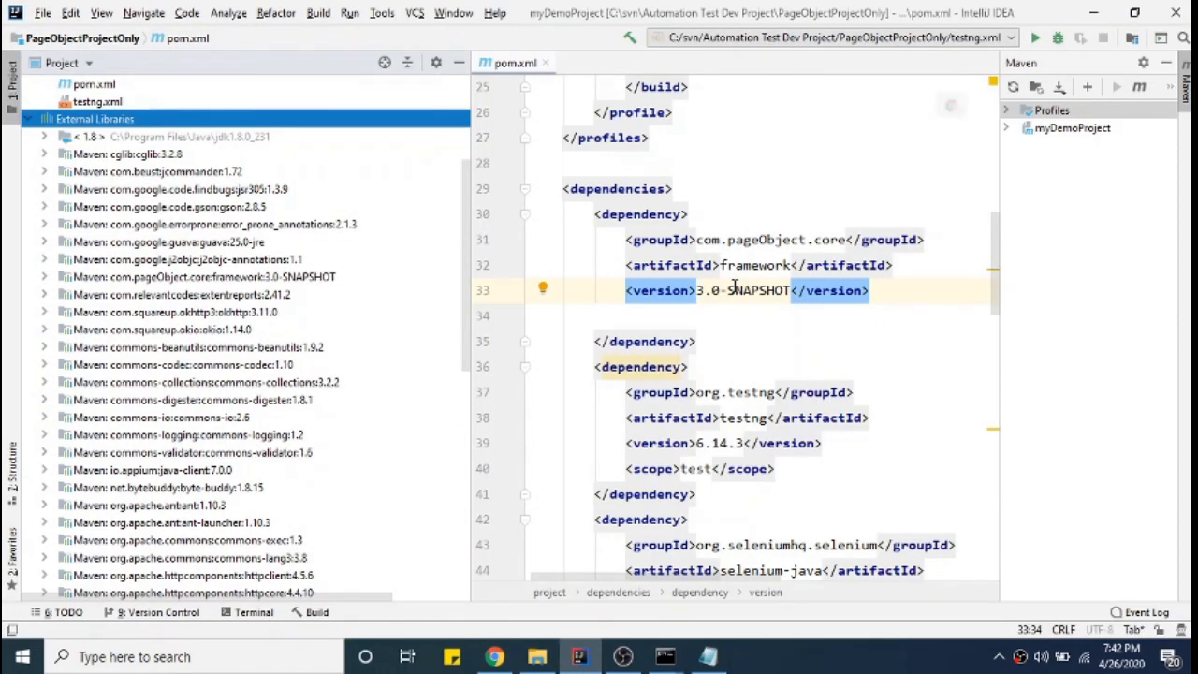
pyautogui.hotkey('alt', 'Tab')
pyautogui.click(255, 132)
pyautogui.press('p')
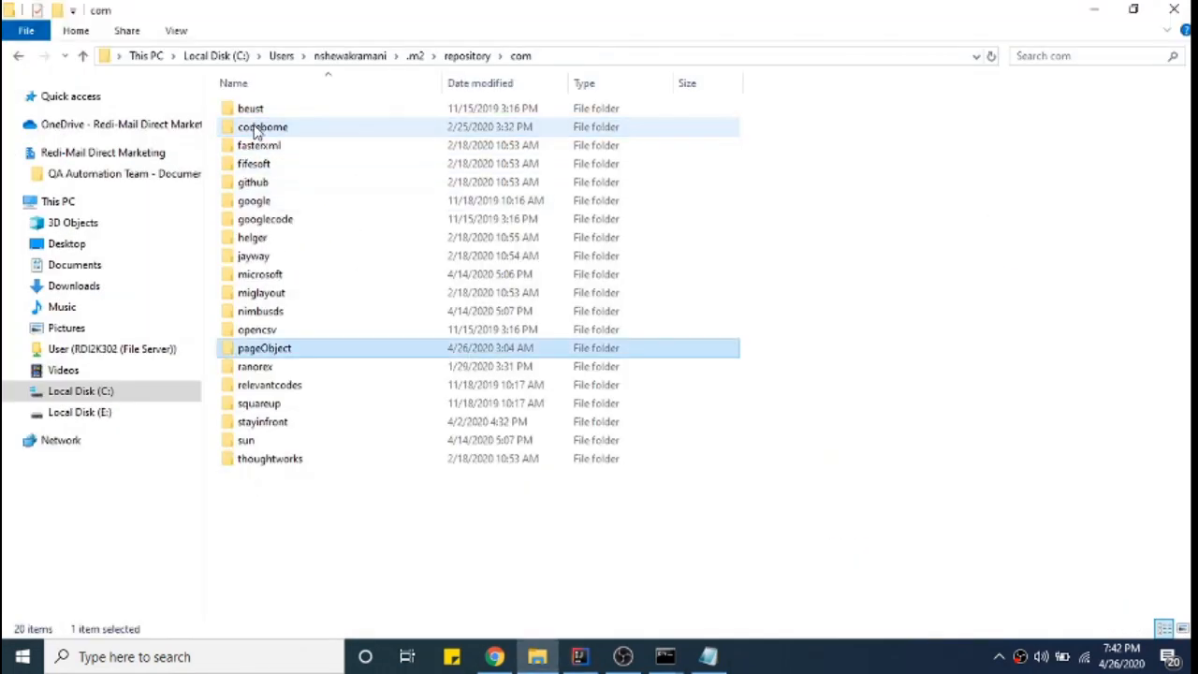
pyautogui.doubleClick(299, 350)
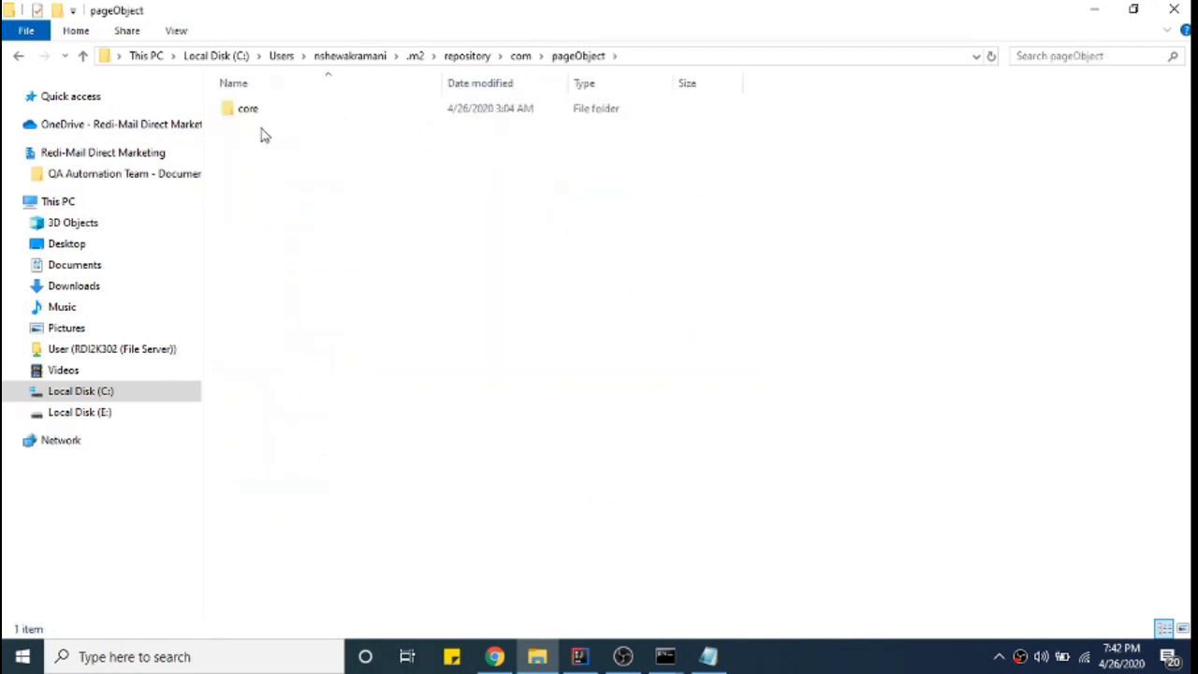
pyautogui.click(260, 120)
pyautogui.doubleClick(261, 120)
pyautogui.click(262, 118)
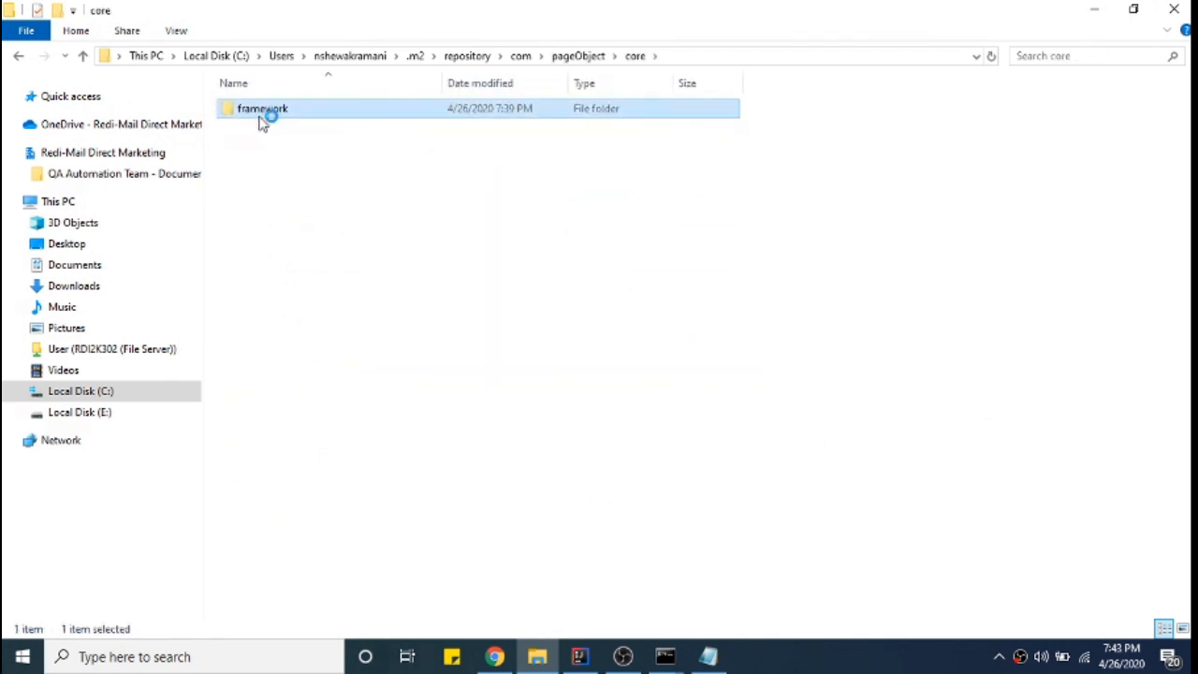
pyautogui.doubleClick(263, 118)
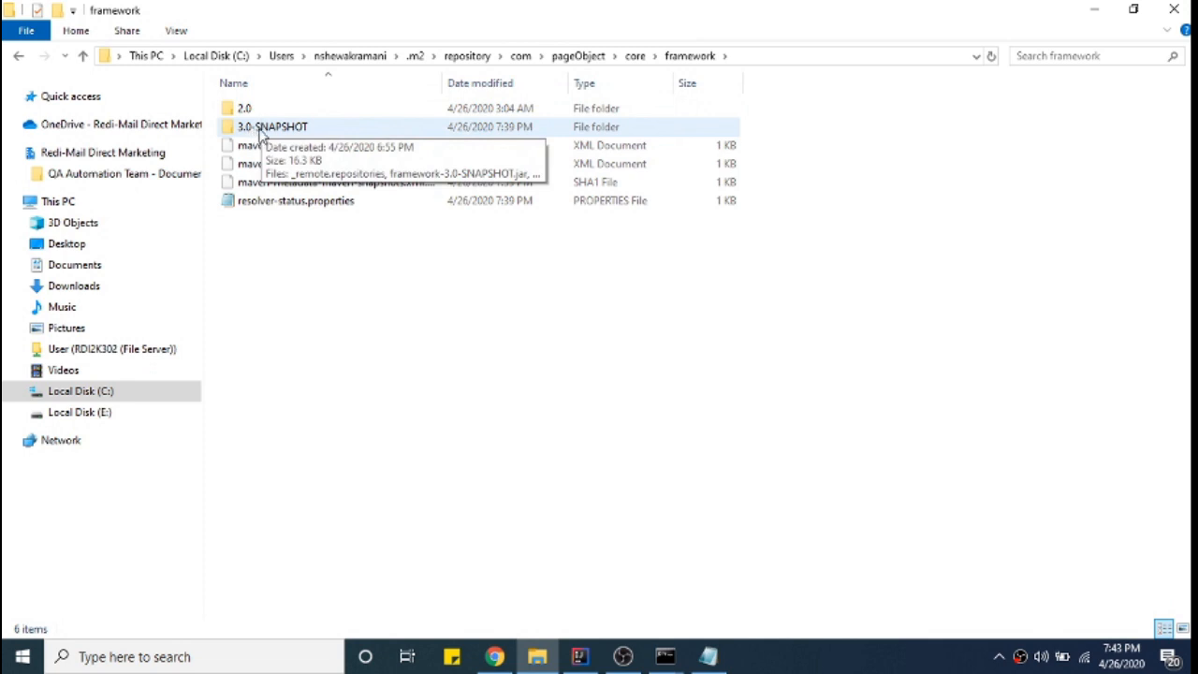
pyautogui.click(255, 131)
pyautogui.doubleClick(254, 131)
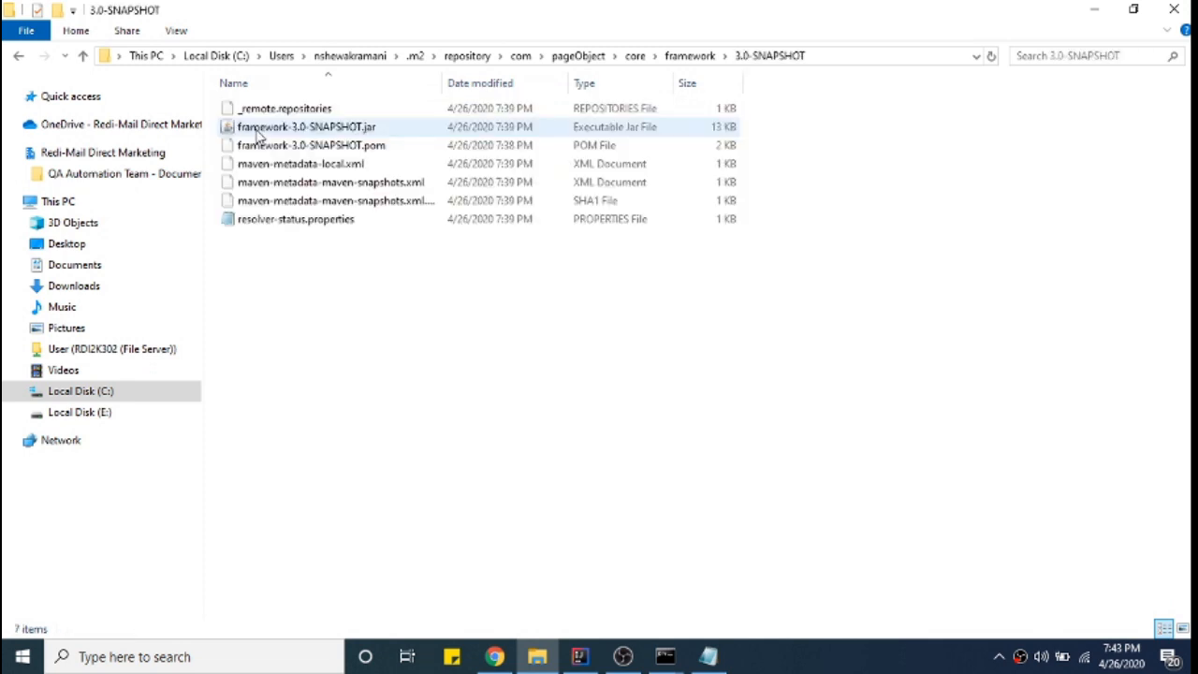
# - Go back to the framework folder and minimize File Explorer
pyautogui.click(19, 56)
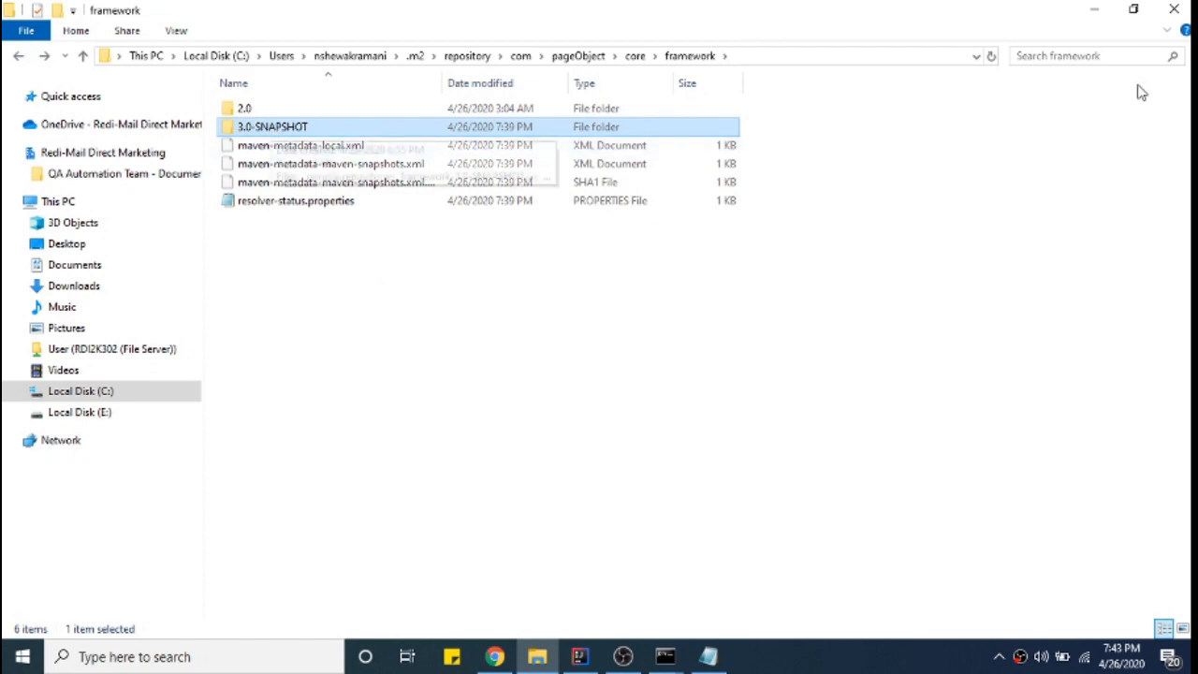
pyautogui.click(1092, 13)
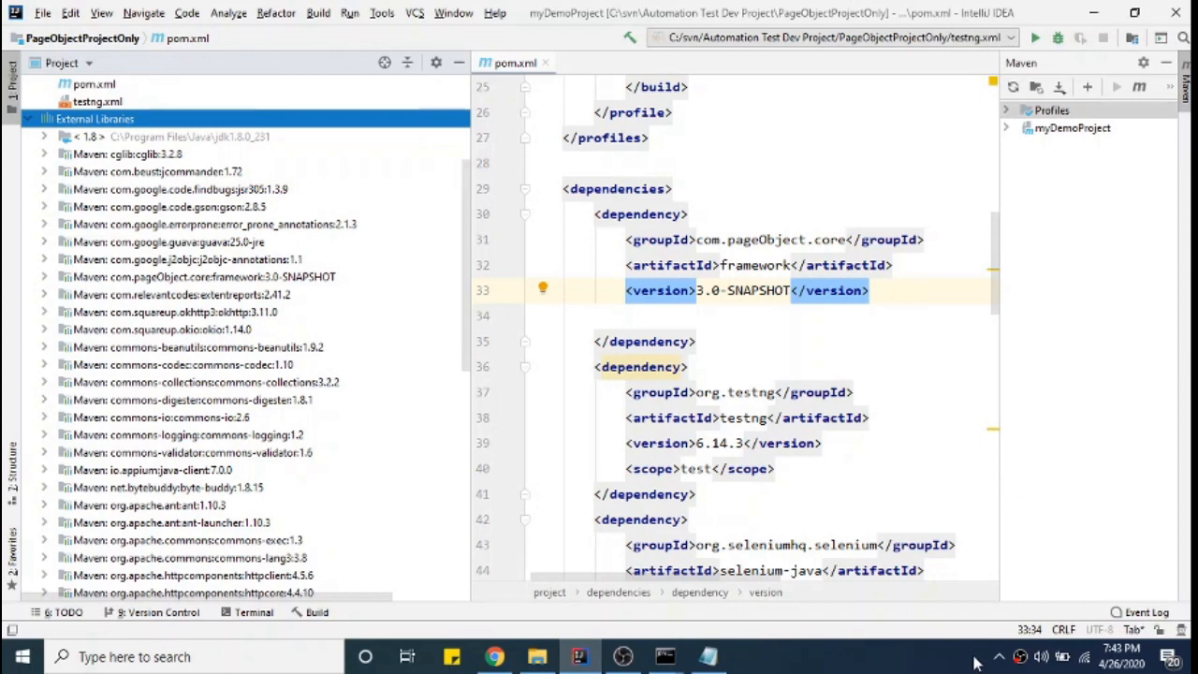
pyautogui.rightClick(1021, 657)
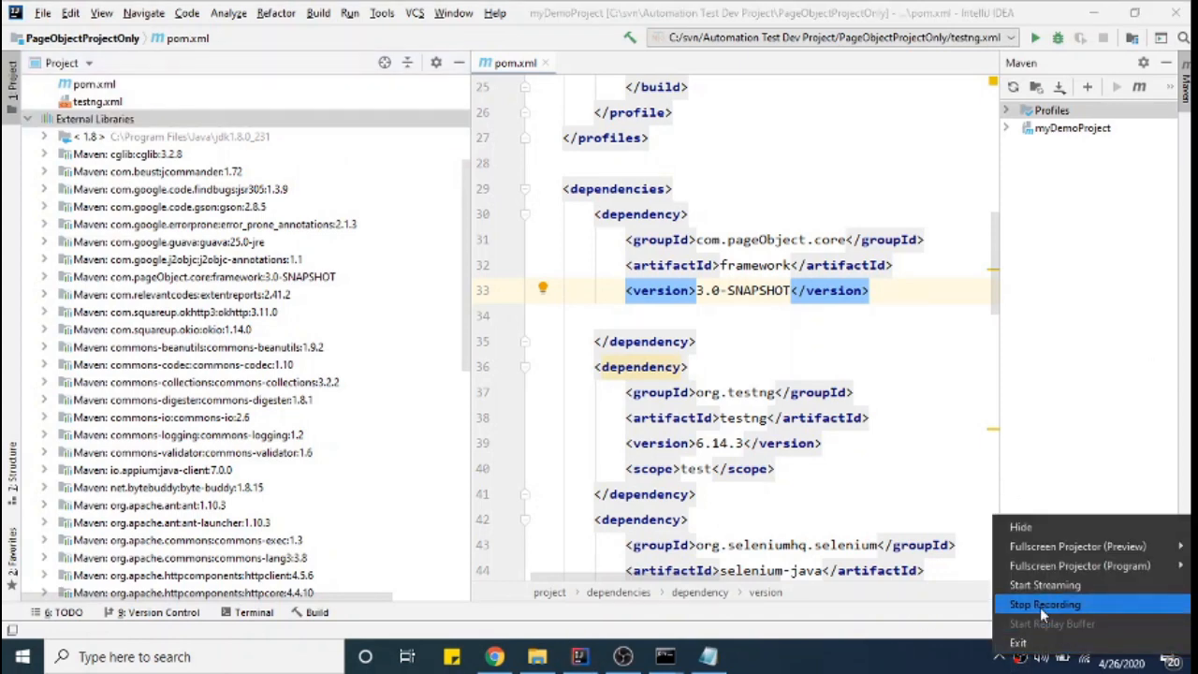